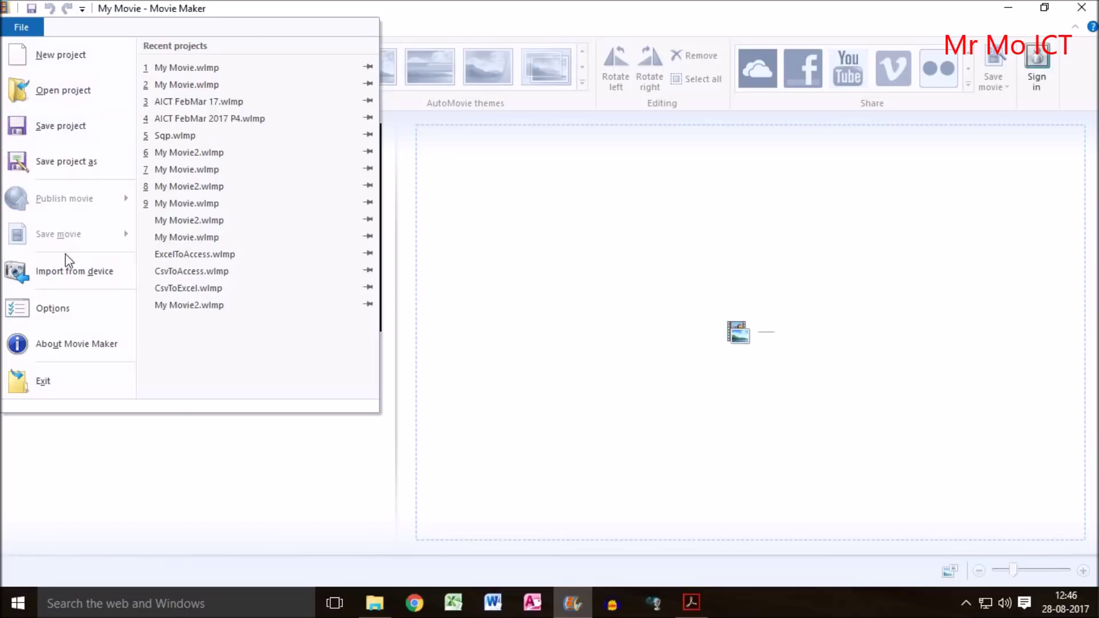
# Close the file menu and add a title clip to the empty project.
pyautogui.click(567, 285)
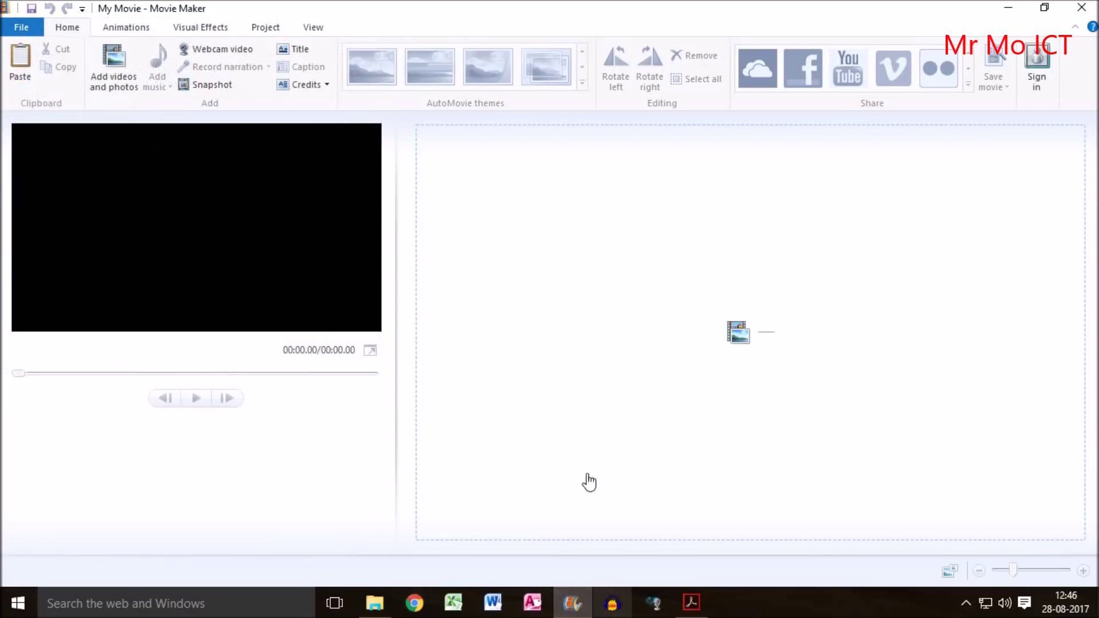
pyautogui.click(298, 48)
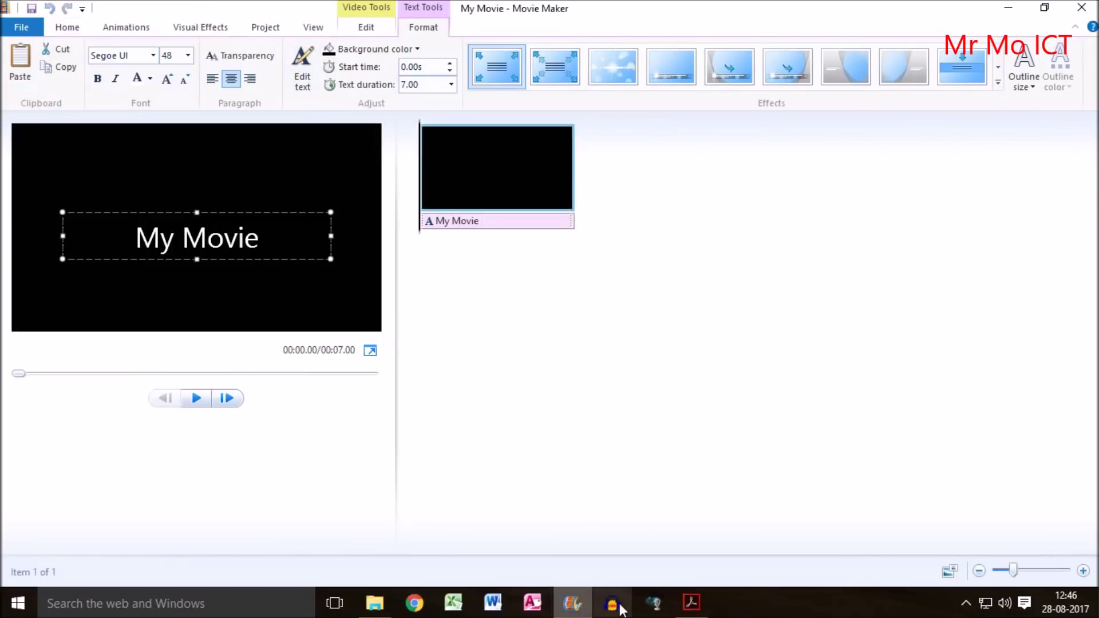
# Switch to the question paper PDF in Acrobat Reader and read question 2's brief and title clip requirements.
pyautogui.click(692, 602)
pyautogui.click(246, 404)
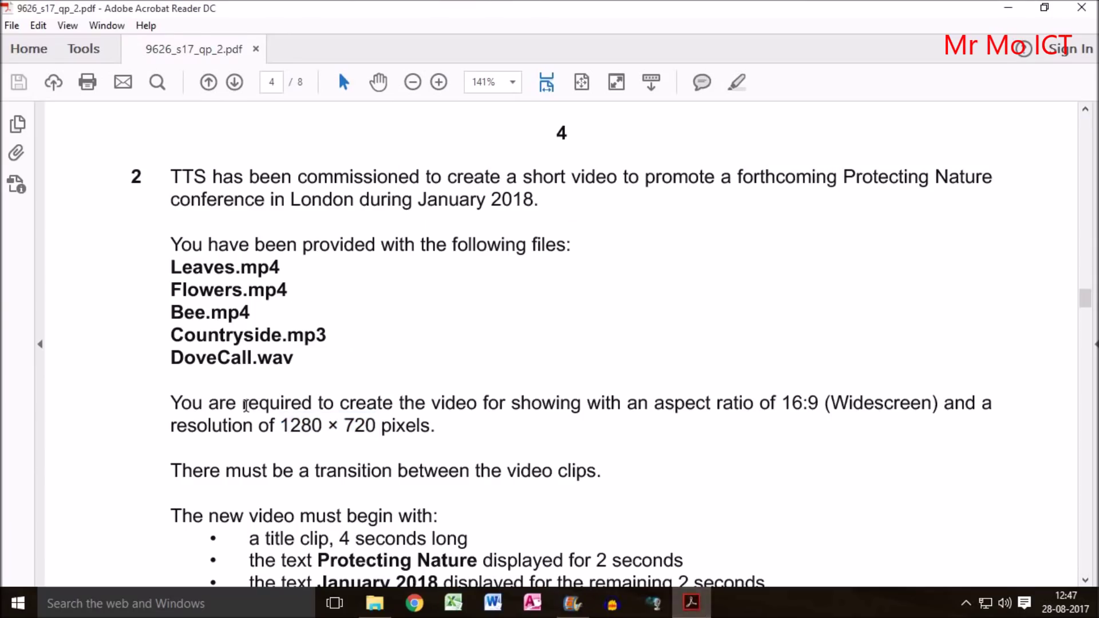
pyautogui.scroll(-1, 206, 452)
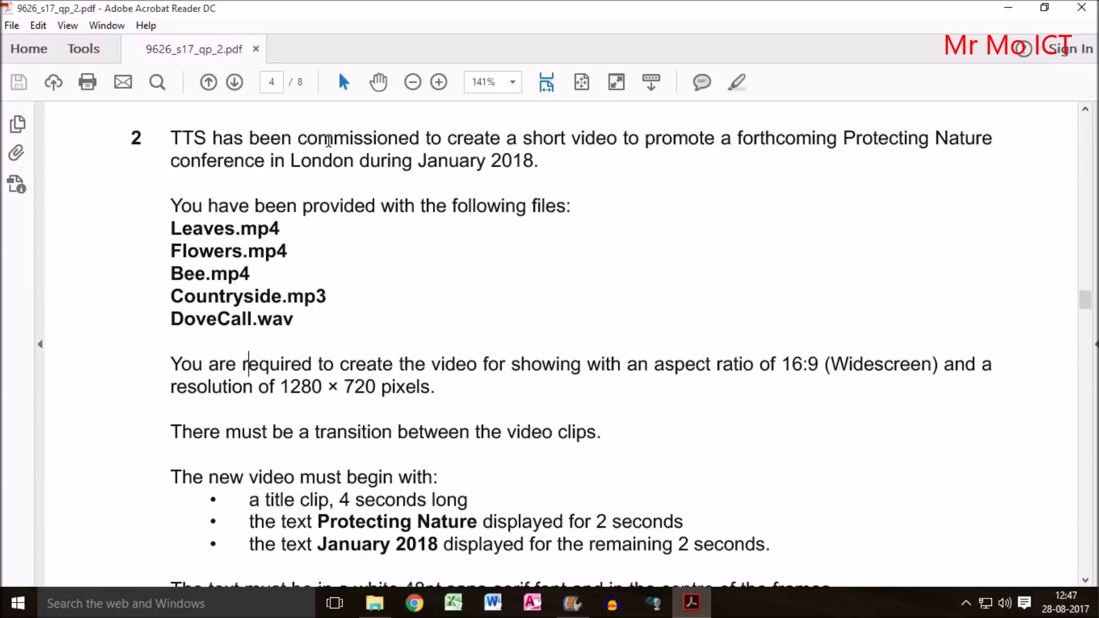
pyautogui.moveTo(563, 138); pyautogui.dragTo(954, 150)
pyautogui.moveTo(170, 161); pyautogui.dragTo(539, 163)
pyautogui.scroll(-1, 333, 477)
pyautogui.moveTo(250, 460); pyautogui.dragTo(460, 464)
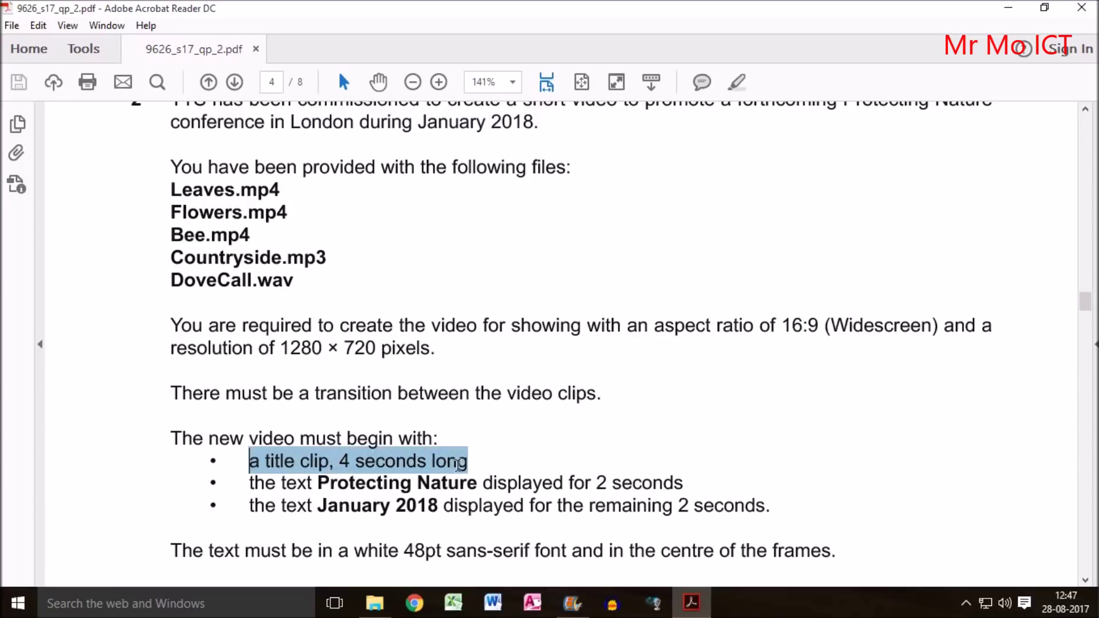
pyautogui.moveTo(340, 459); pyautogui.dragTo(355, 457)
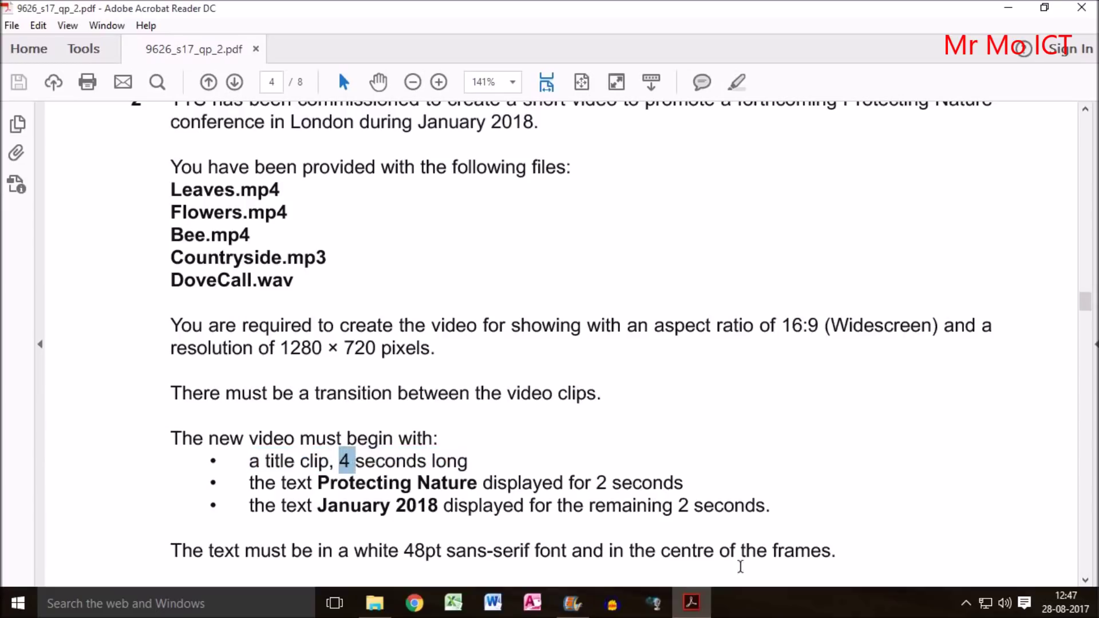
# Return to Movie Maker and set the title clip's duration to 4.00 seconds.
pyautogui.click(572, 602)
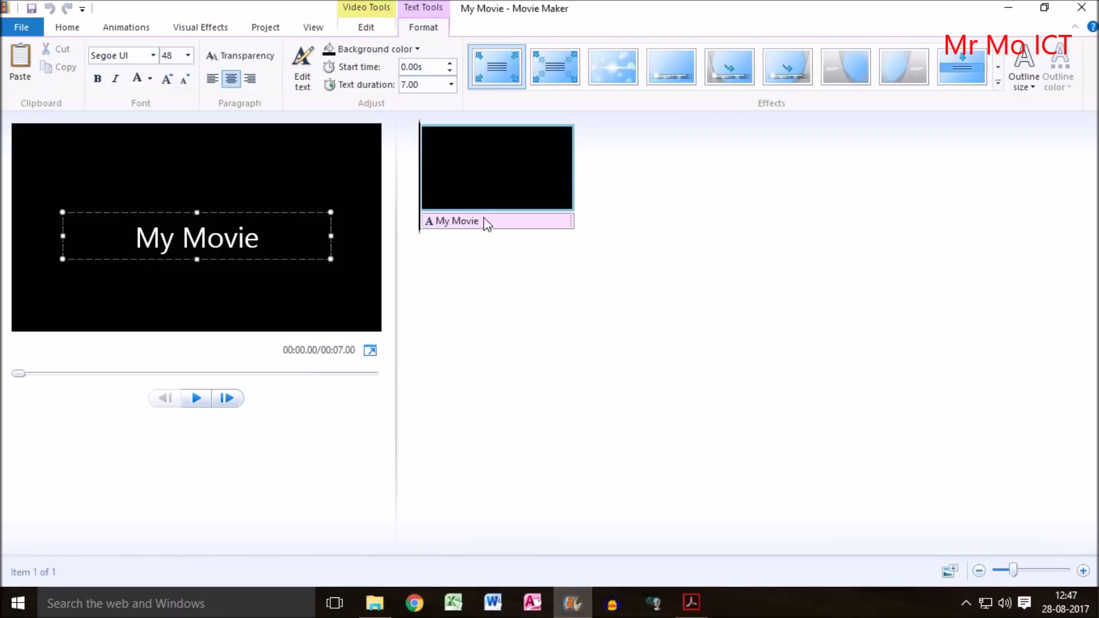
pyautogui.click(463, 137)
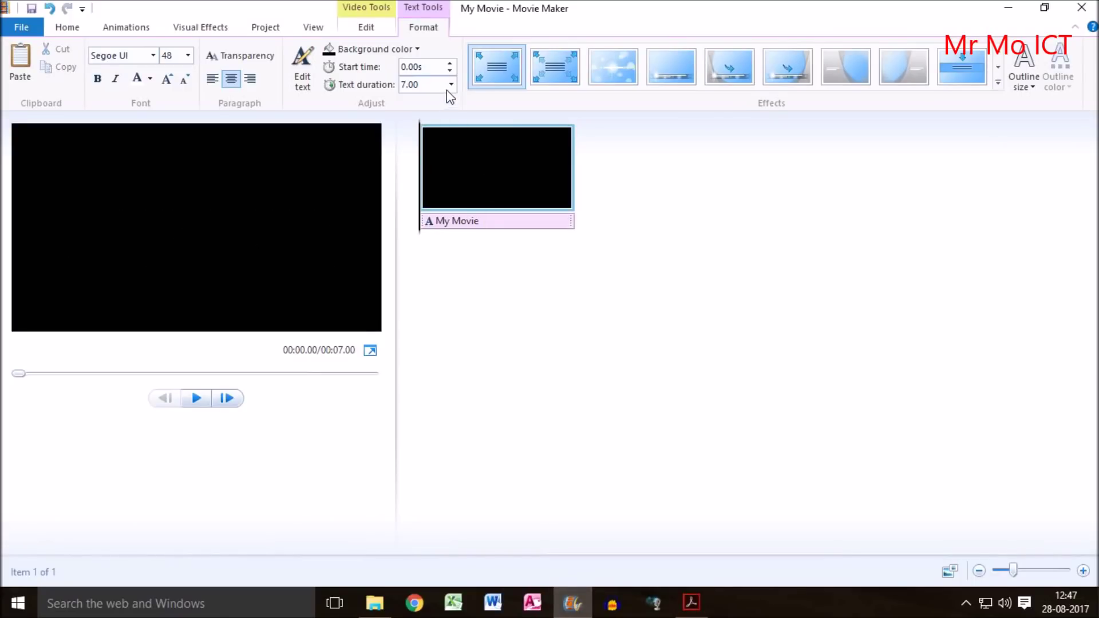
pyautogui.click(369, 29)
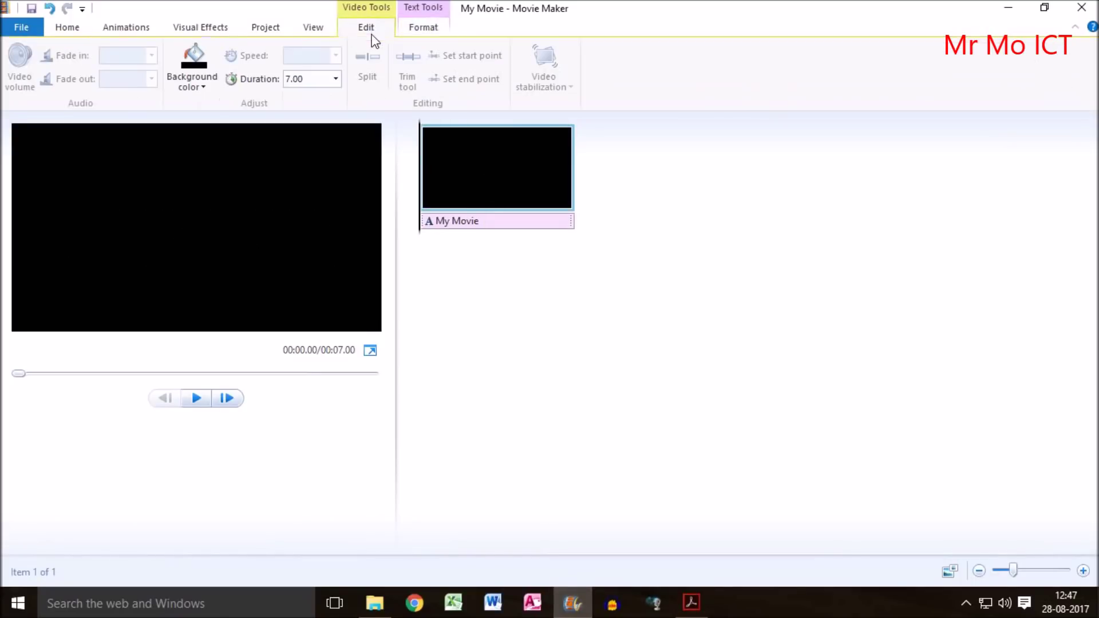
pyautogui.click(335, 78)
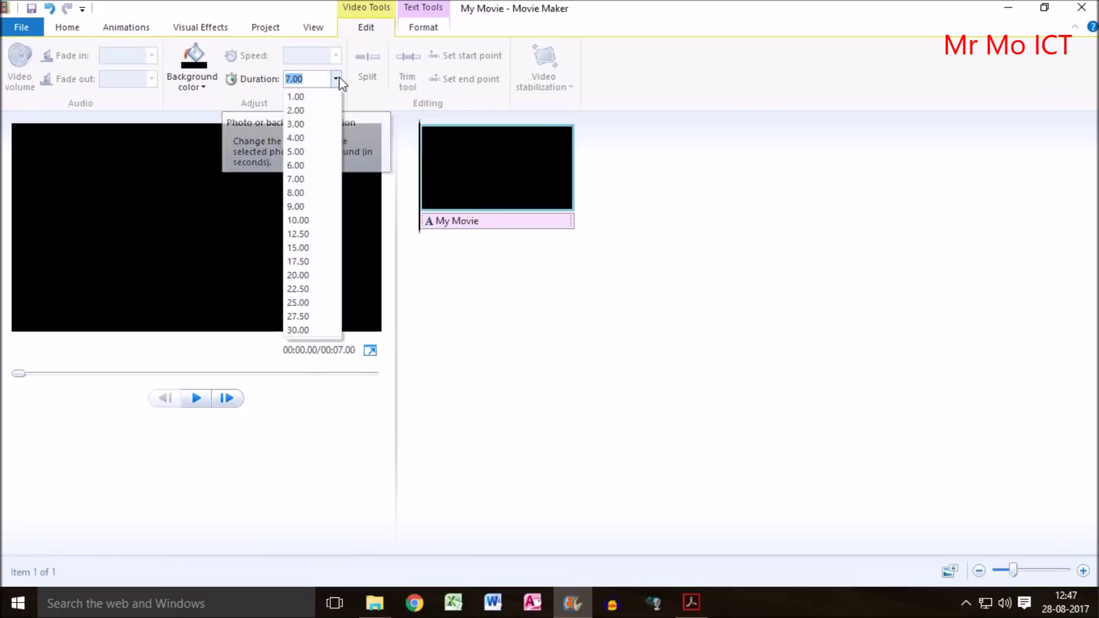
pyautogui.click(302, 139)
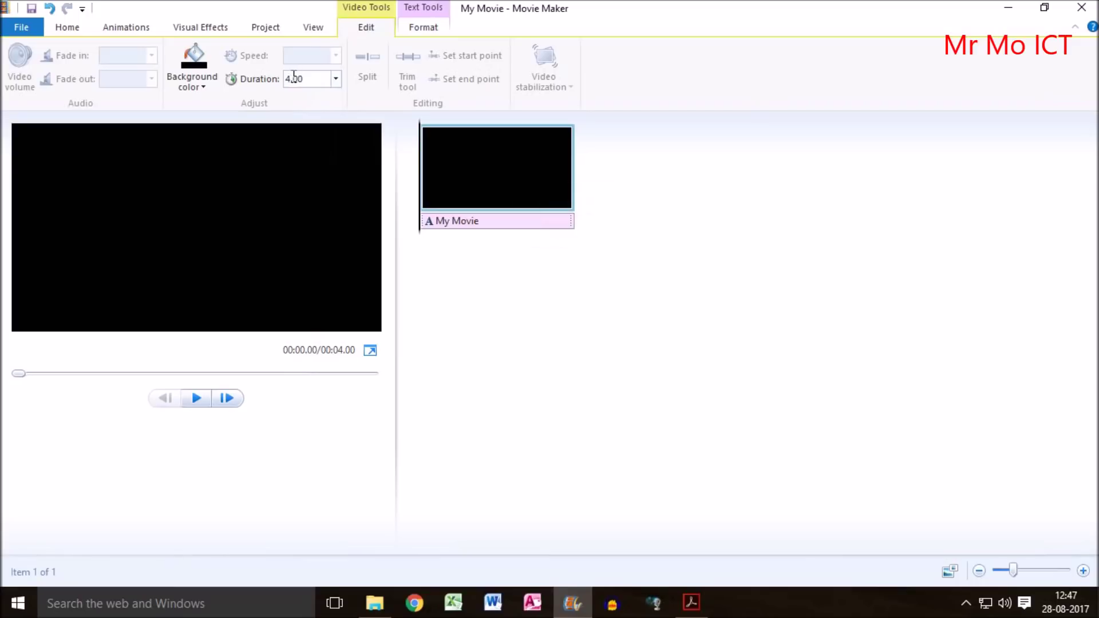
# Switch to the question paper PDF, copy the text Protecting Nature and check its required display time.
pyautogui.click(691, 602)
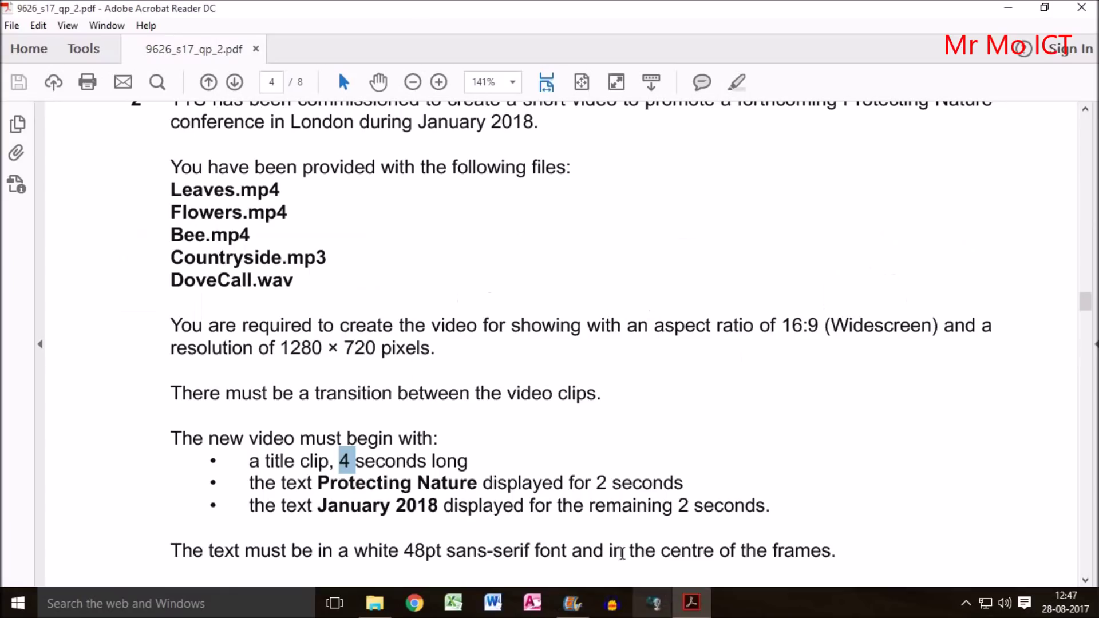
pyautogui.moveTo(317, 482); pyautogui.dragTo(453, 482)
pyautogui.hotkey('ctrl', 'c')
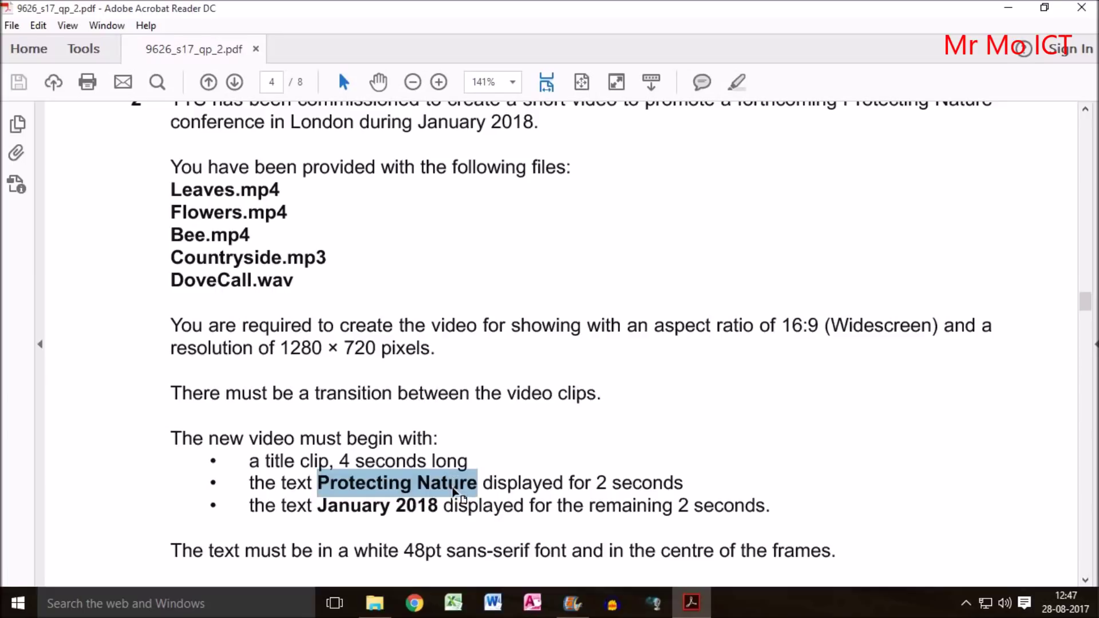
pyautogui.doubleClick(600, 482)
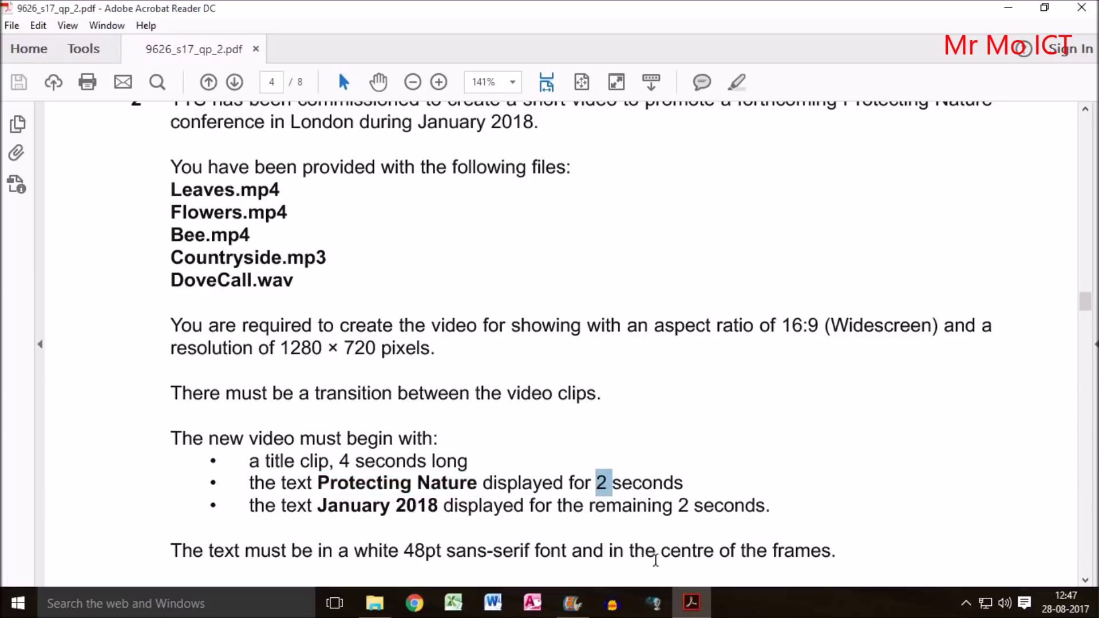
# In Movie Maker, replace the My Movie caption text with the copied Protecting Nature and adjust its text box to about the frame's centre.
pyautogui.click(572, 602)
pyautogui.click(448, 221)
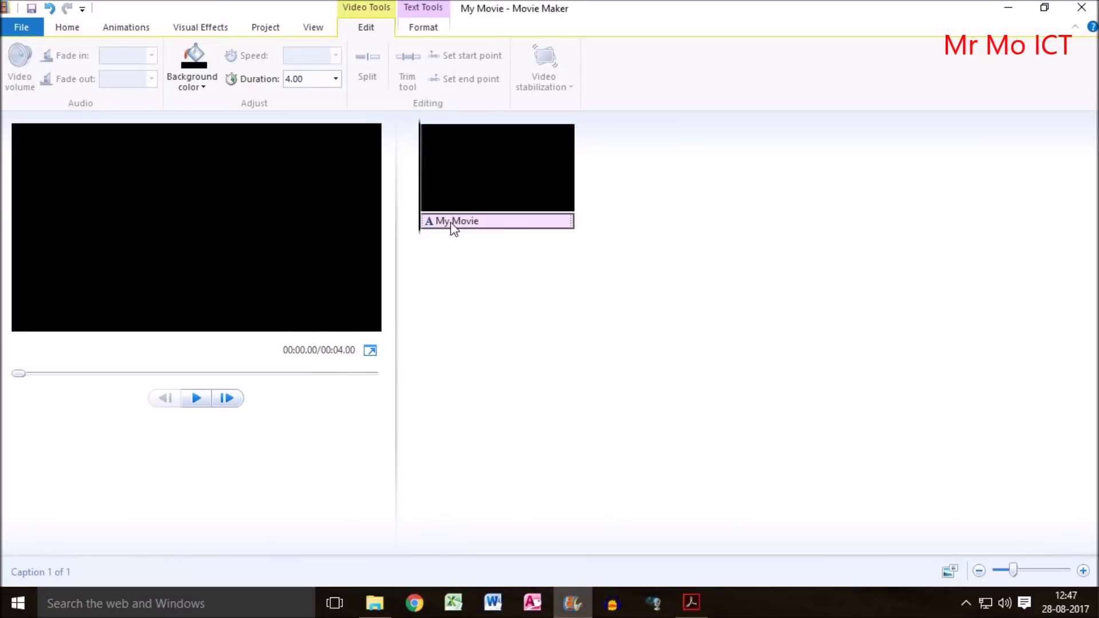
pyautogui.moveTo(261, 237); pyautogui.dragTo(96, 226)
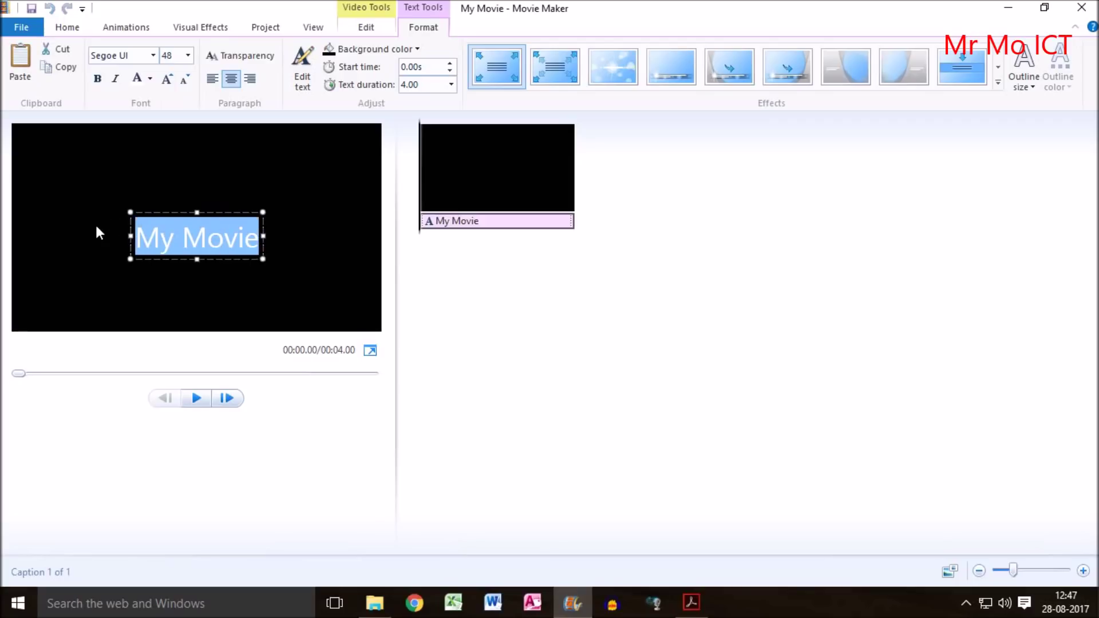
pyautogui.hotkey('ctrl', 'v')
pyautogui.moveTo(262, 254); pyautogui.dragTo(367, 252)
pyautogui.moveTo(254, 214); pyautogui.dragTo(212, 211)
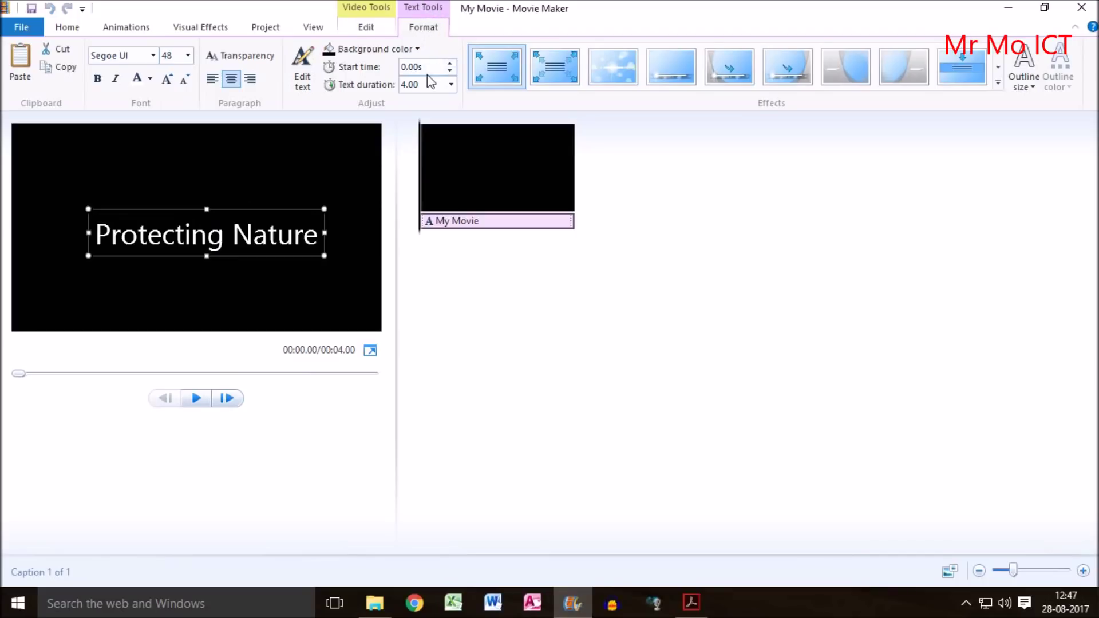
# Set the Protecting Nature caption's text duration to 2.00 seconds.
pyautogui.click(451, 86)
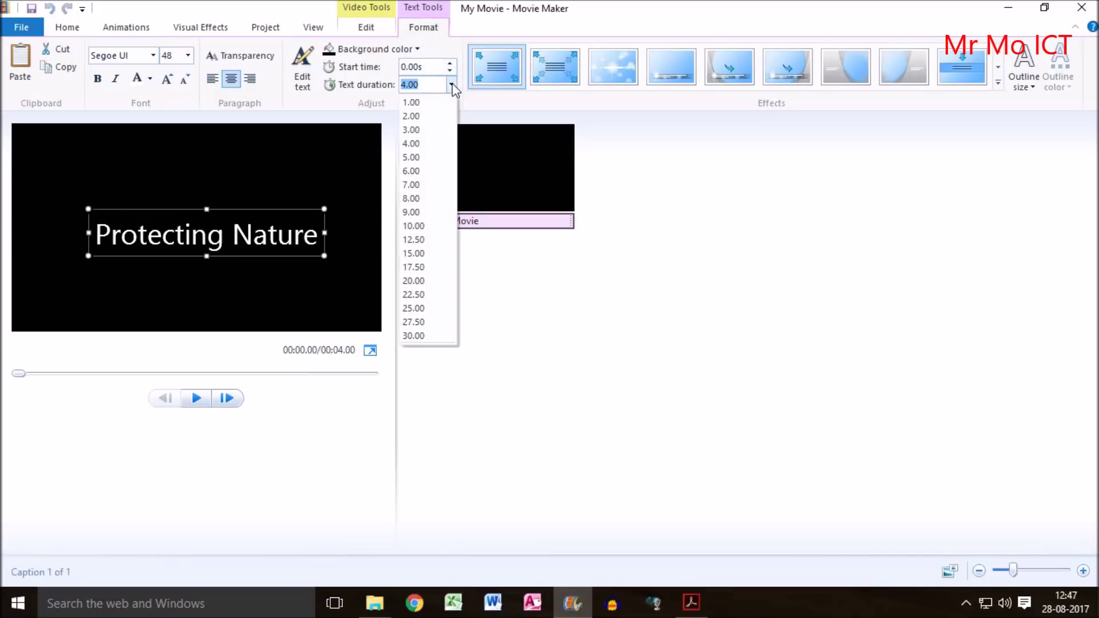
pyautogui.click(414, 116)
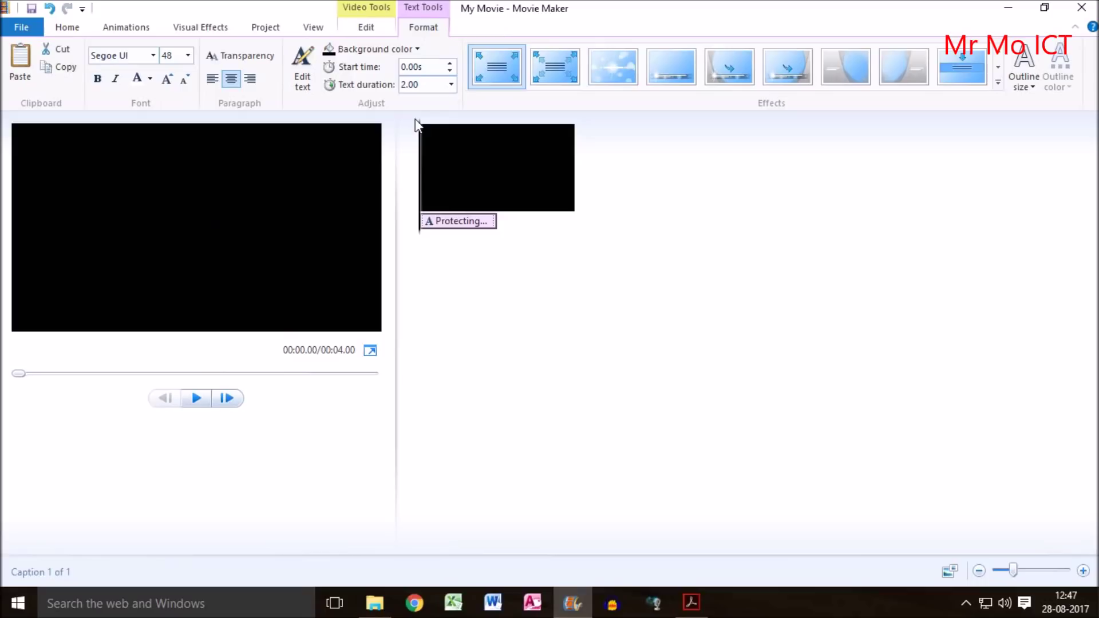
pyautogui.click(464, 227)
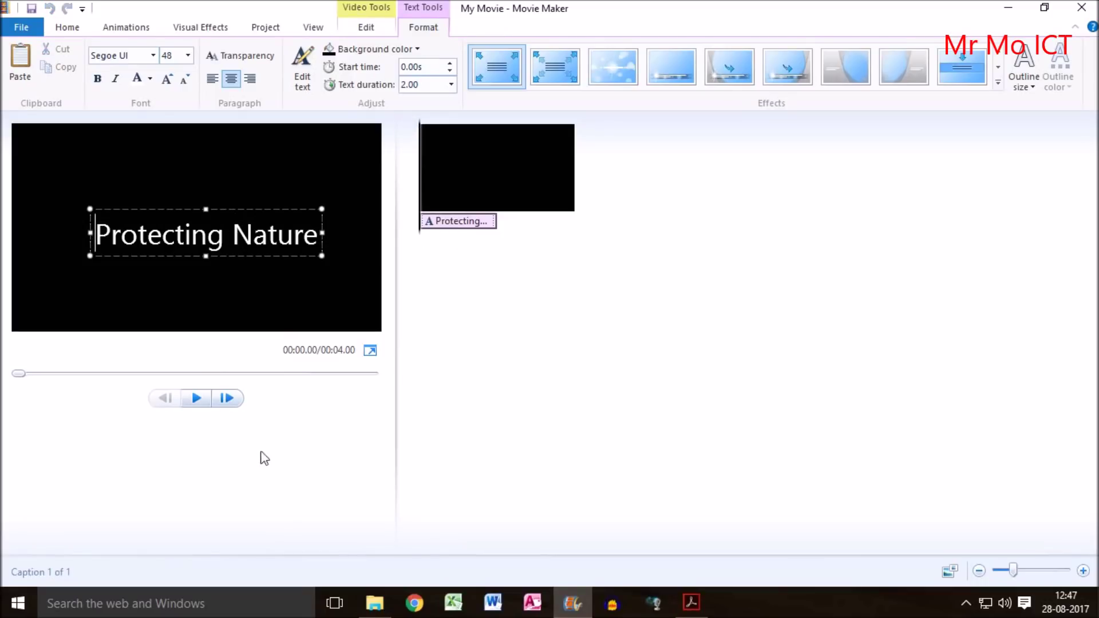
# Check the January 2018 text requirement in the question paper PDF, and duplicate the Protecting Nature caption in Movie Maker.
pyautogui.click(692, 602)
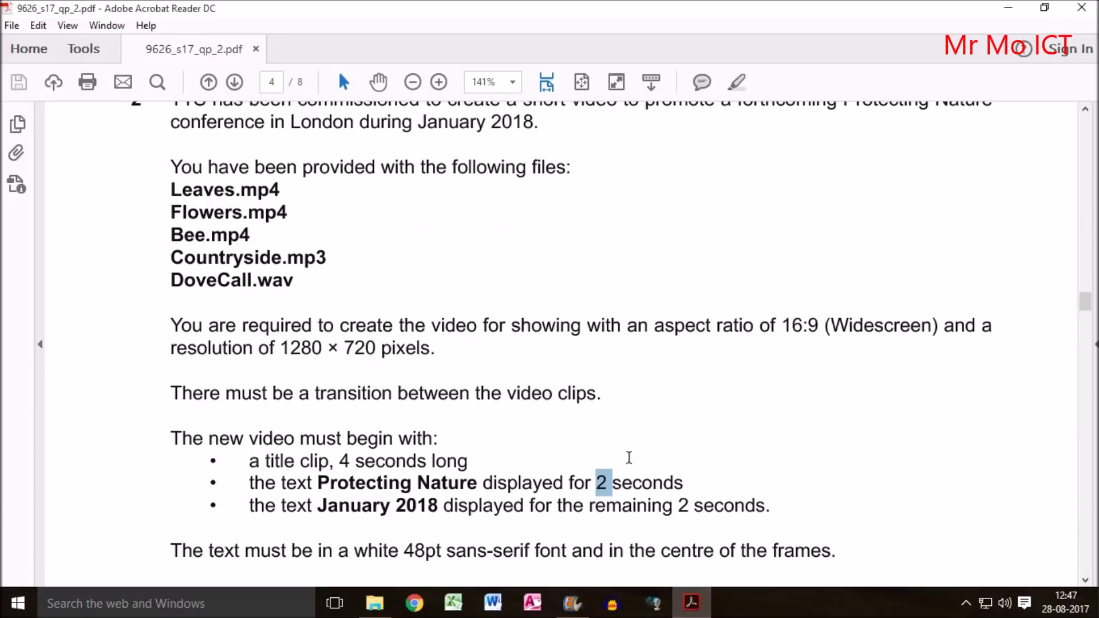
pyautogui.scroll(-1, 607, 502)
pyautogui.moveTo(318, 467); pyautogui.dragTo(426, 462)
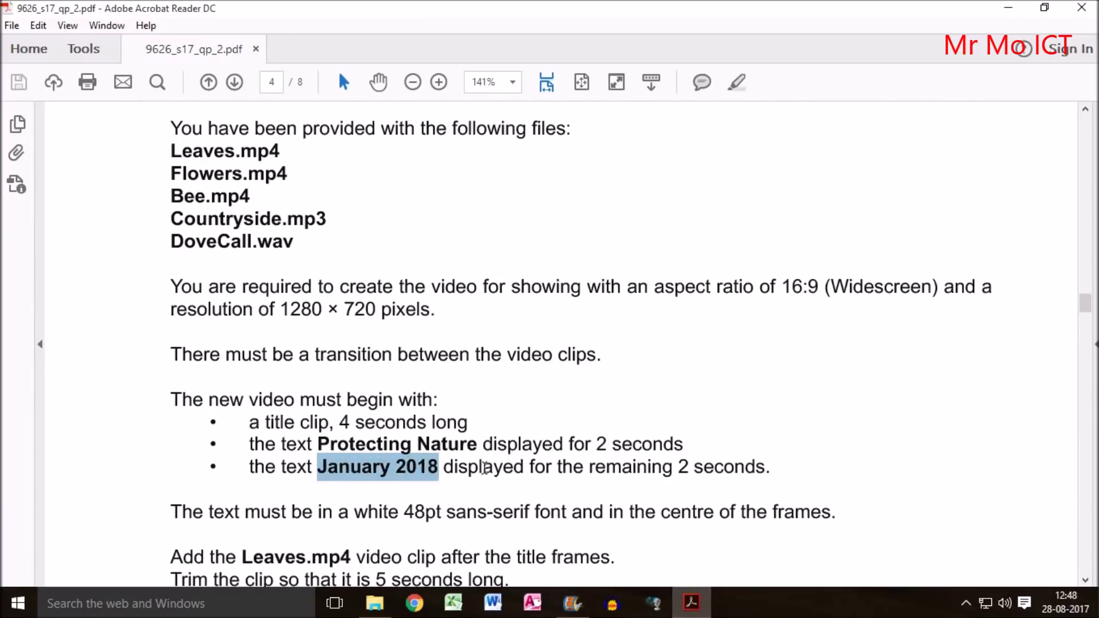
pyautogui.moveTo(689, 466); pyautogui.dragTo(589, 466)
pyautogui.click(572, 602)
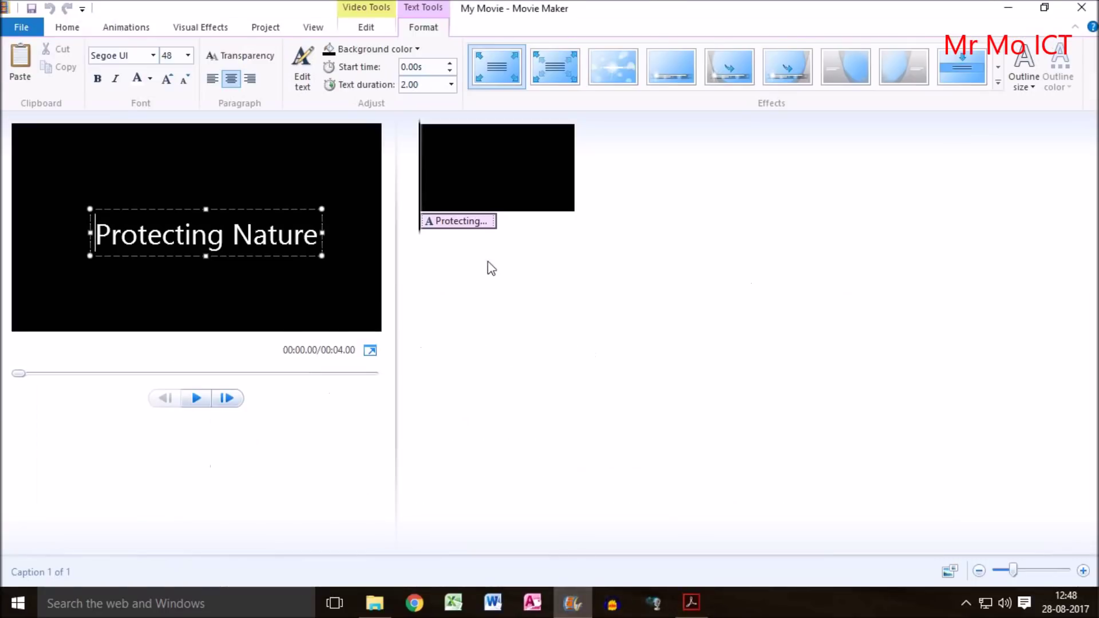
pyautogui.click(481, 228)
pyautogui.rightClick(481, 228)
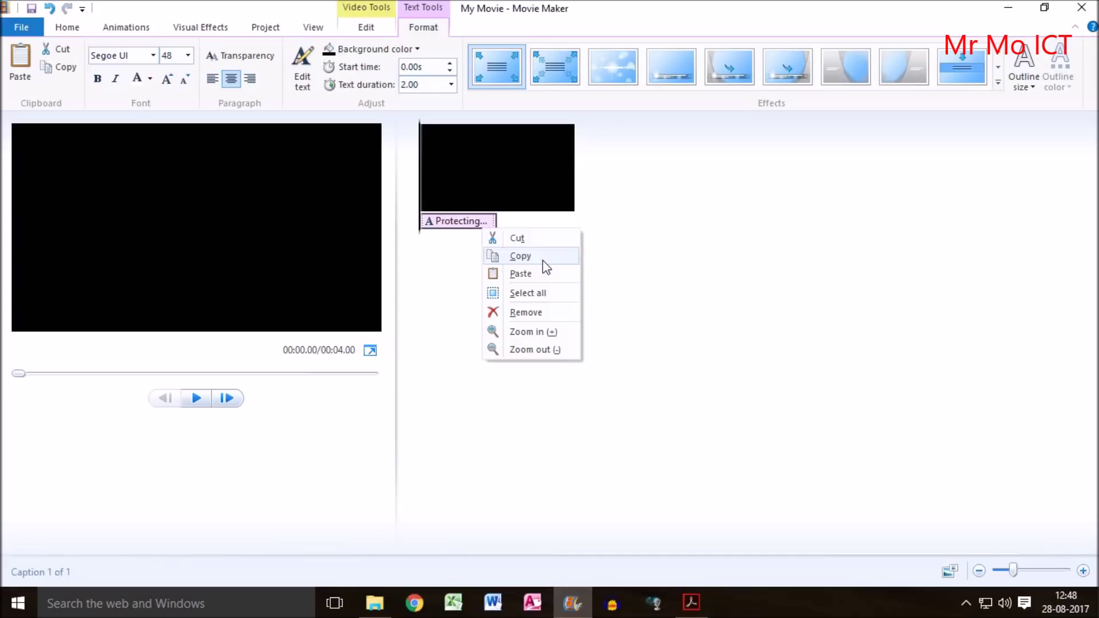
pyautogui.click(544, 257)
pyautogui.rightClick(506, 223)
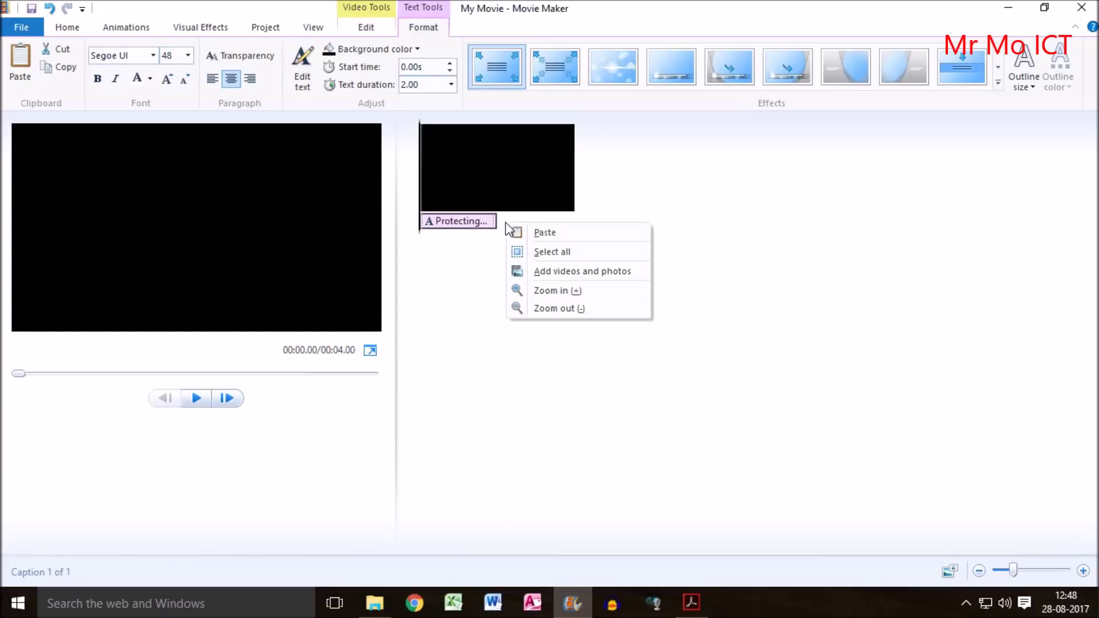
pyautogui.click(541, 233)
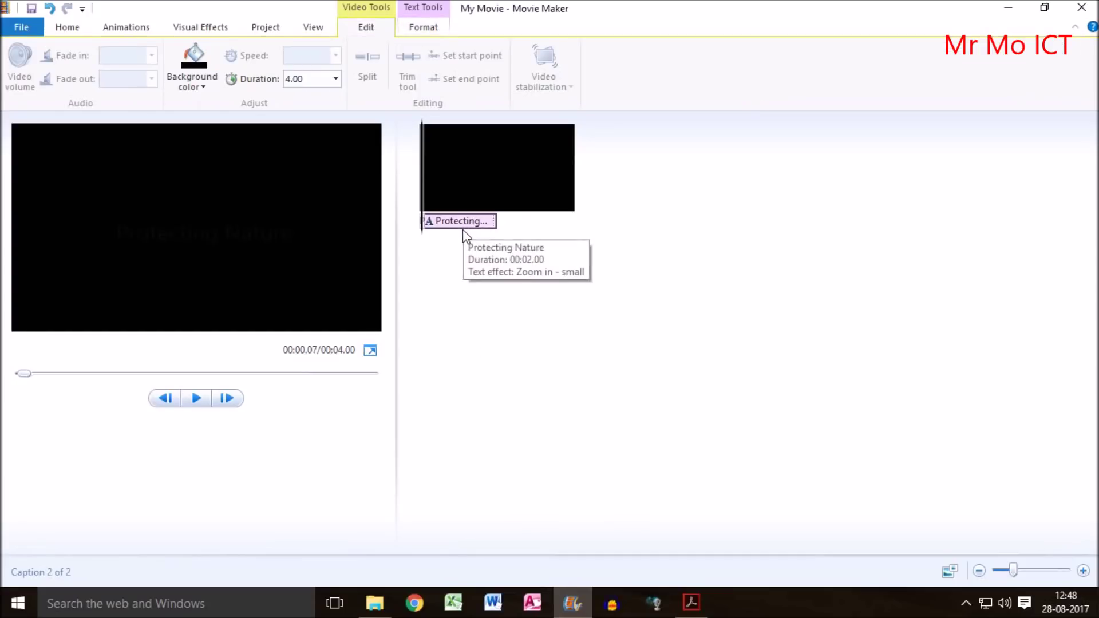
# Move the duplicated caption off the original into the second half of the title clip, starting at about 2.20 seconds.
pyautogui.click(420, 220)
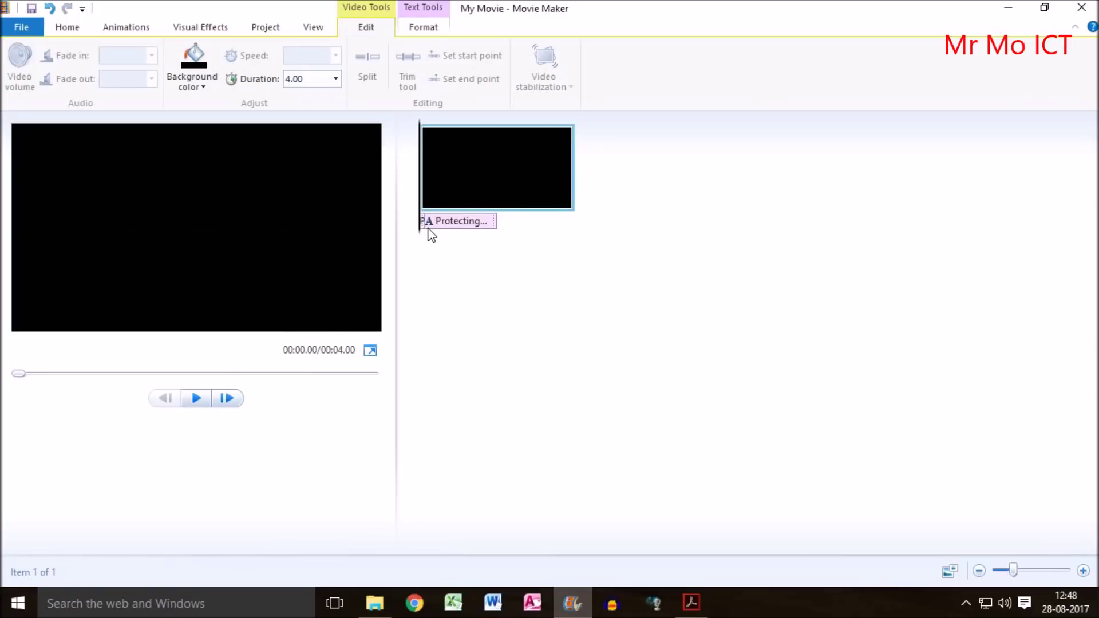
pyautogui.click(425, 200)
pyautogui.click(405, 196)
pyautogui.click(452, 226)
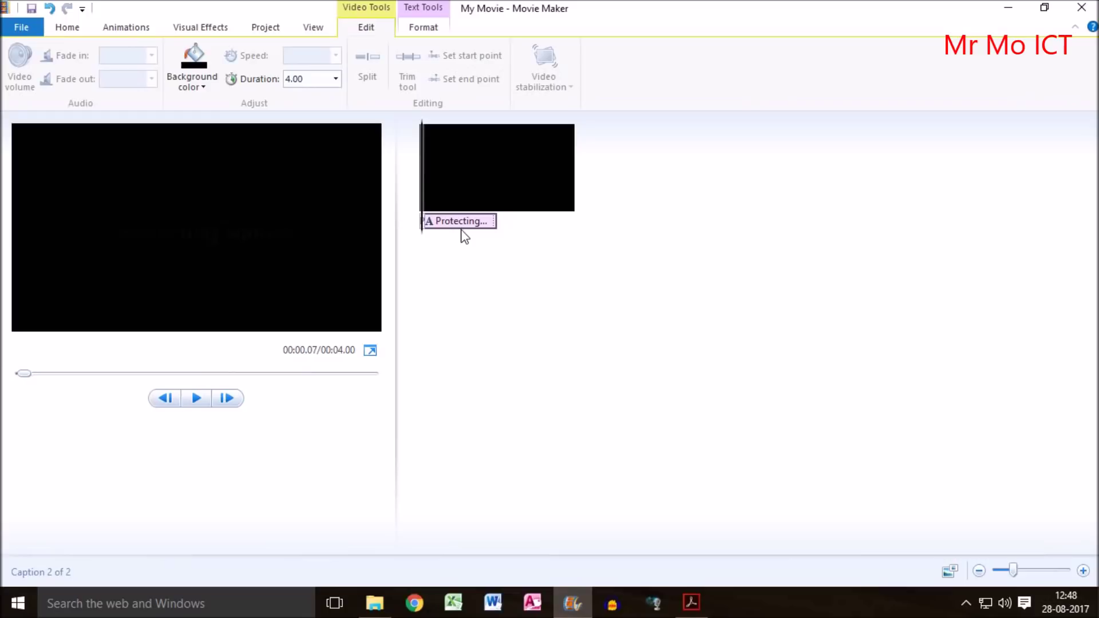
pyautogui.moveTo(462, 229); pyautogui.dragTo(507, 225)
# Close the gap between the two captions by shifting the second one to start at about 1.90 seconds.
pyautogui.click(435, 227)
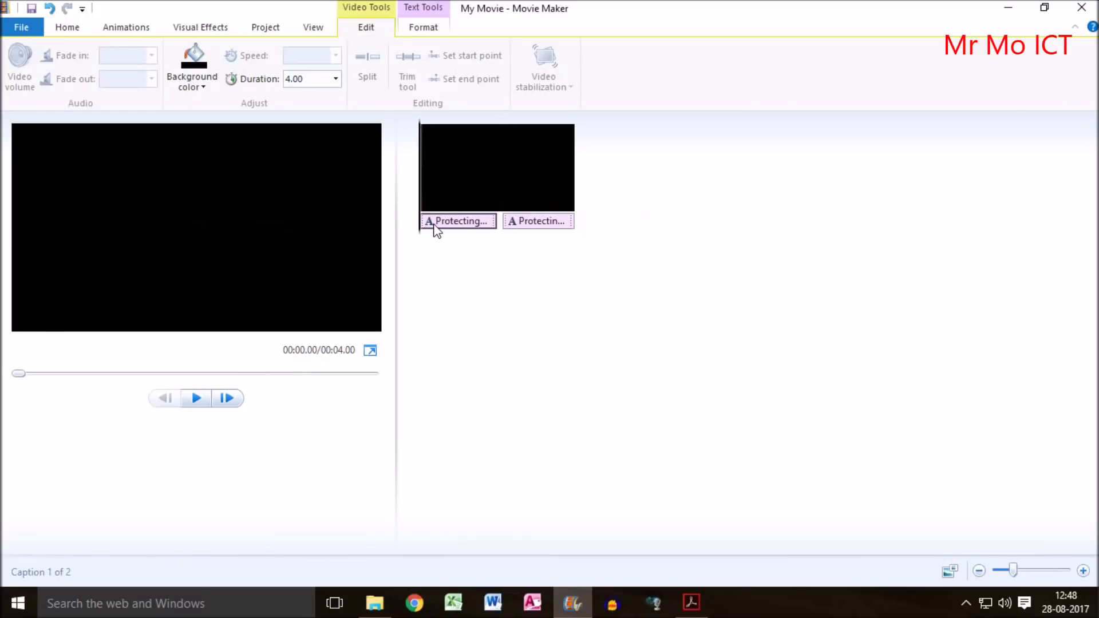
pyautogui.click(505, 229)
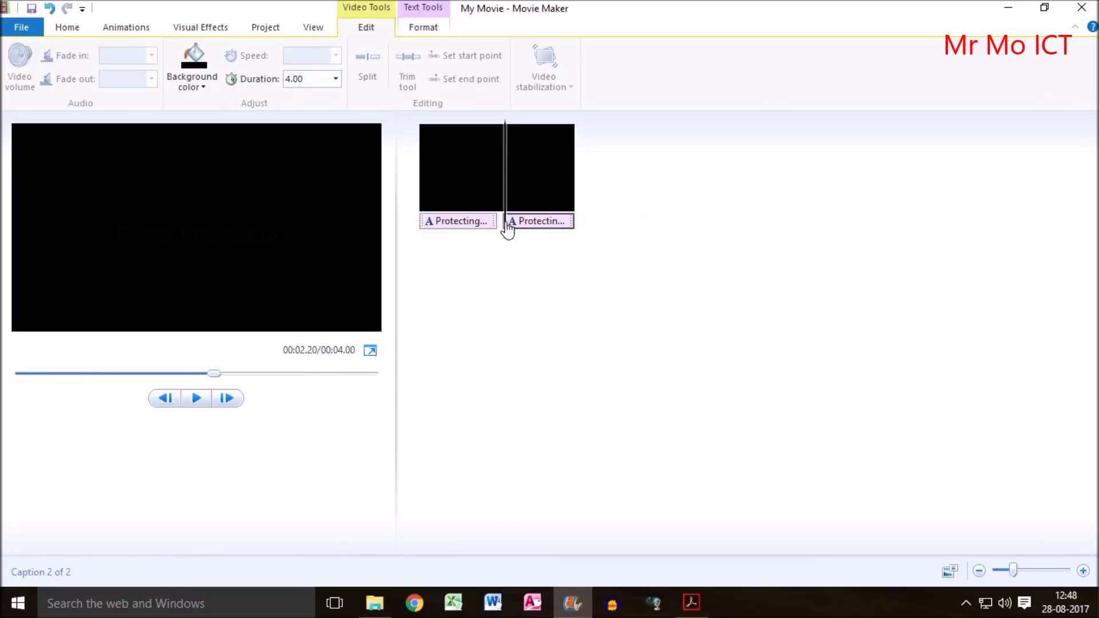
pyautogui.click(499, 229)
pyautogui.click(506, 228)
pyautogui.moveTo(505, 228); pyautogui.dragTo(496, 224)
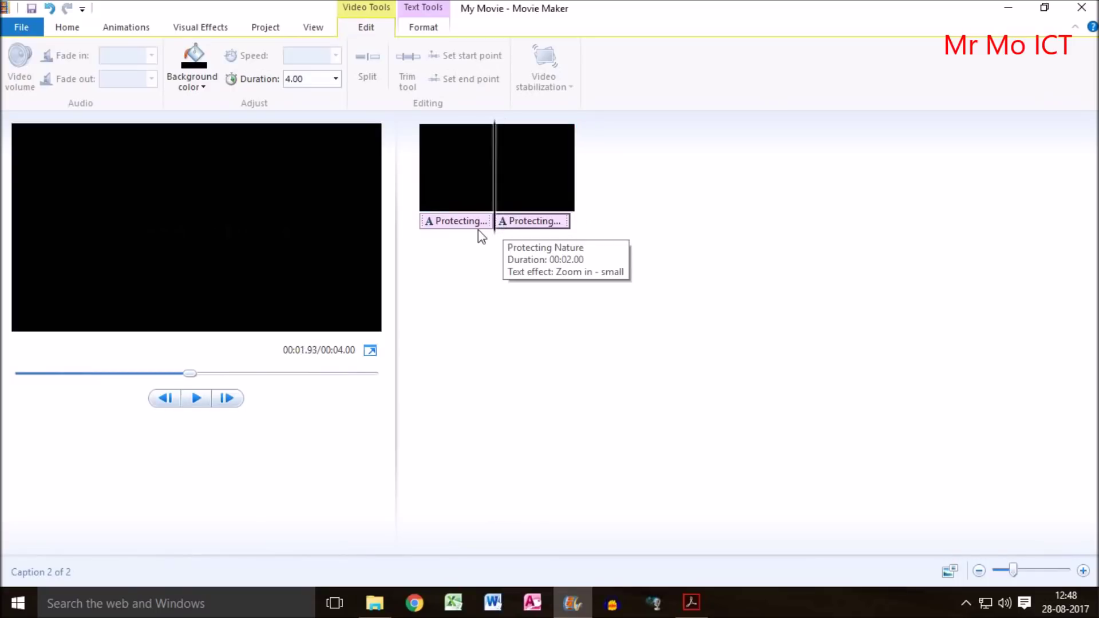
pyautogui.moveTo(494, 191)
pyautogui.mouseDown()
pyautogui.moveTo(424, 191)
pyautogui.moveTo(494, 201)
pyautogui.mouseUp()
# Replace the second caption's text in Movie Maker with January 2018, copied from the question paper PDF.
pyautogui.click(530, 222)
pyautogui.click(320, 232)
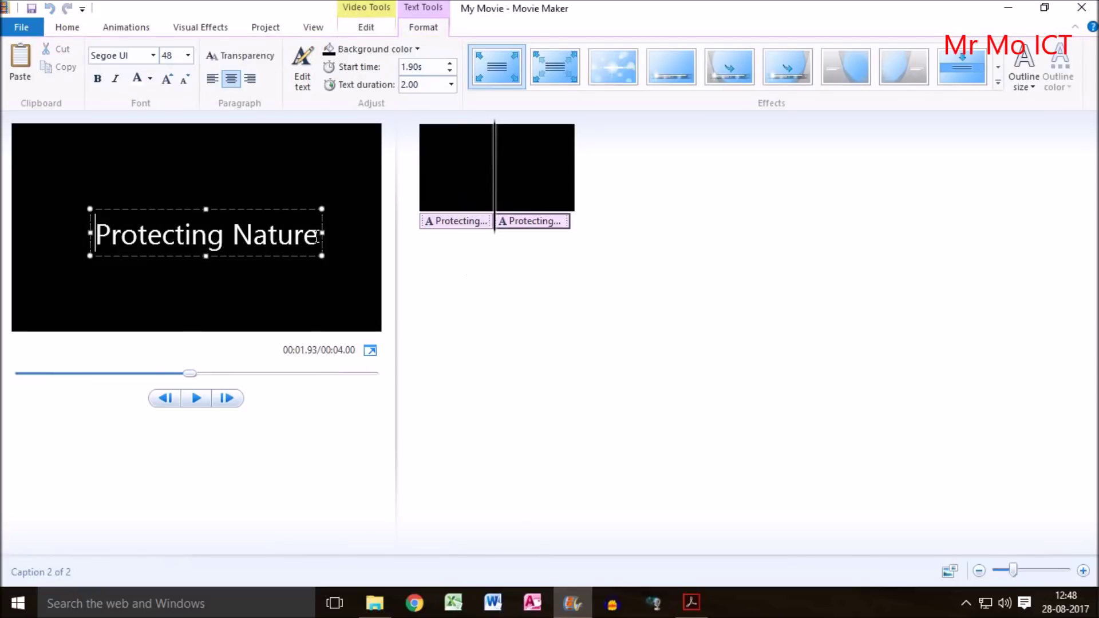
pyautogui.hotkey('ctrl', 'a')
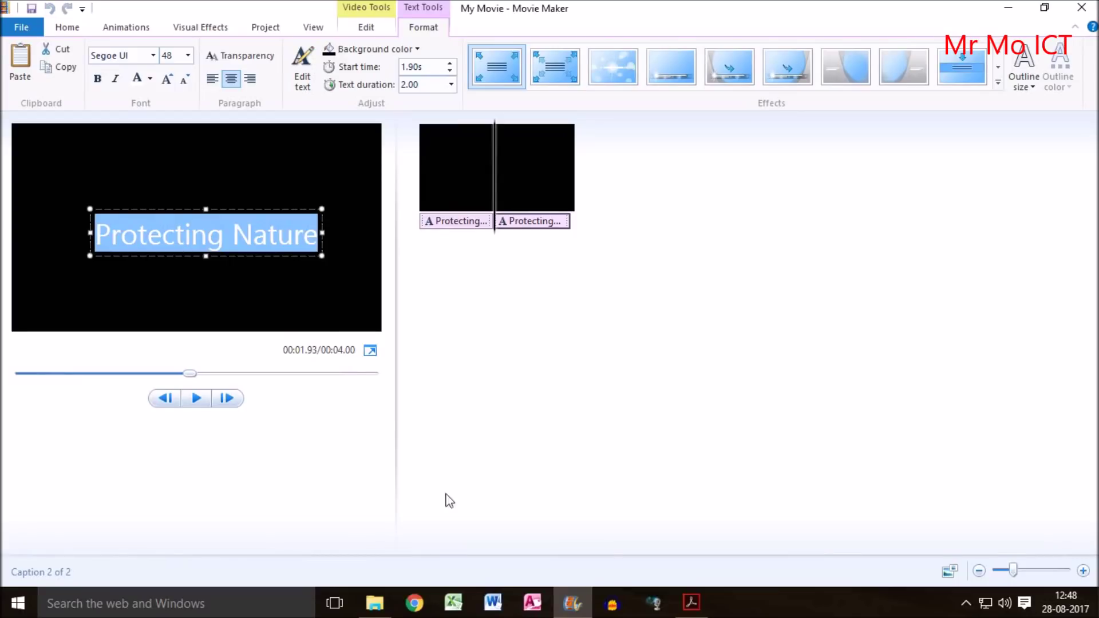
pyautogui.click(690, 602)
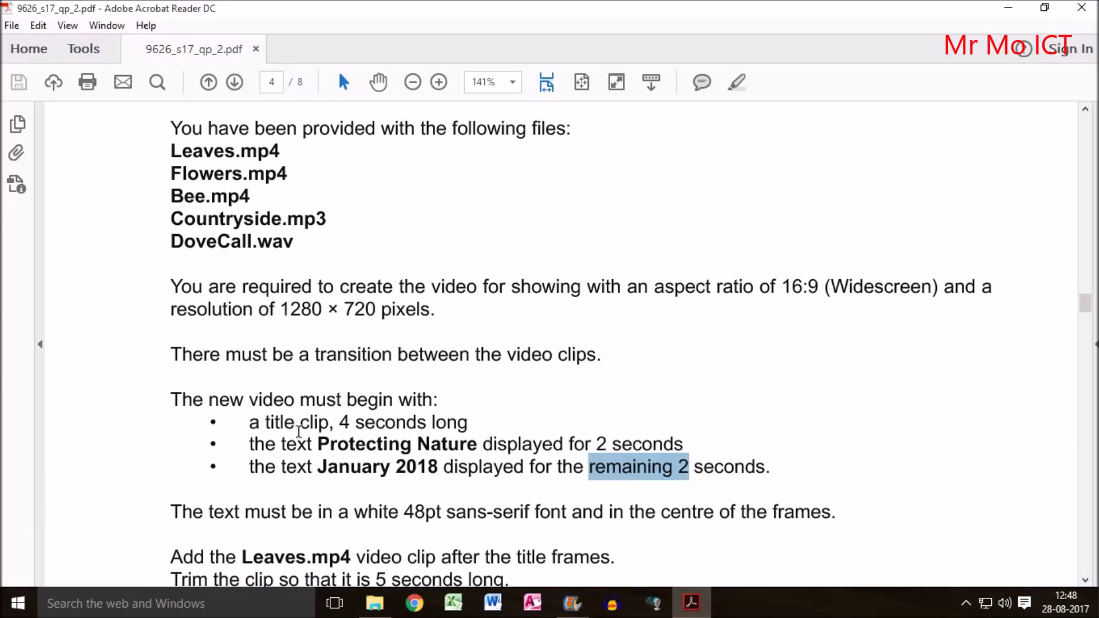
pyautogui.moveTo(319, 468); pyautogui.dragTo(437, 467)
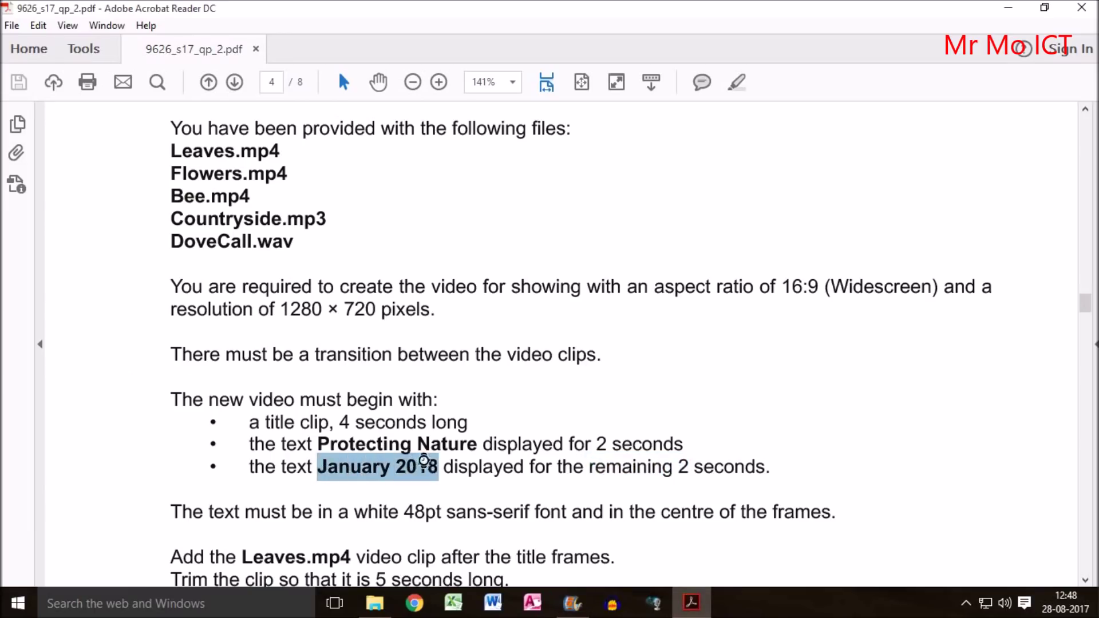
pyautogui.click(572, 601)
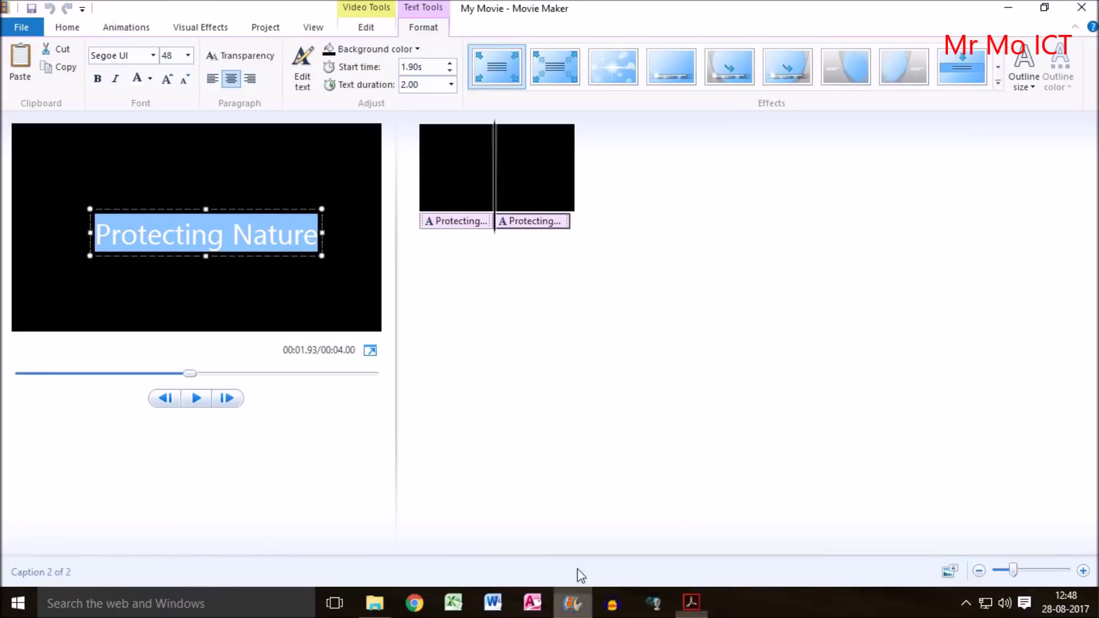
pyautogui.click(513, 223)
pyautogui.moveTo(315, 238); pyautogui.dragTo(185, 232)
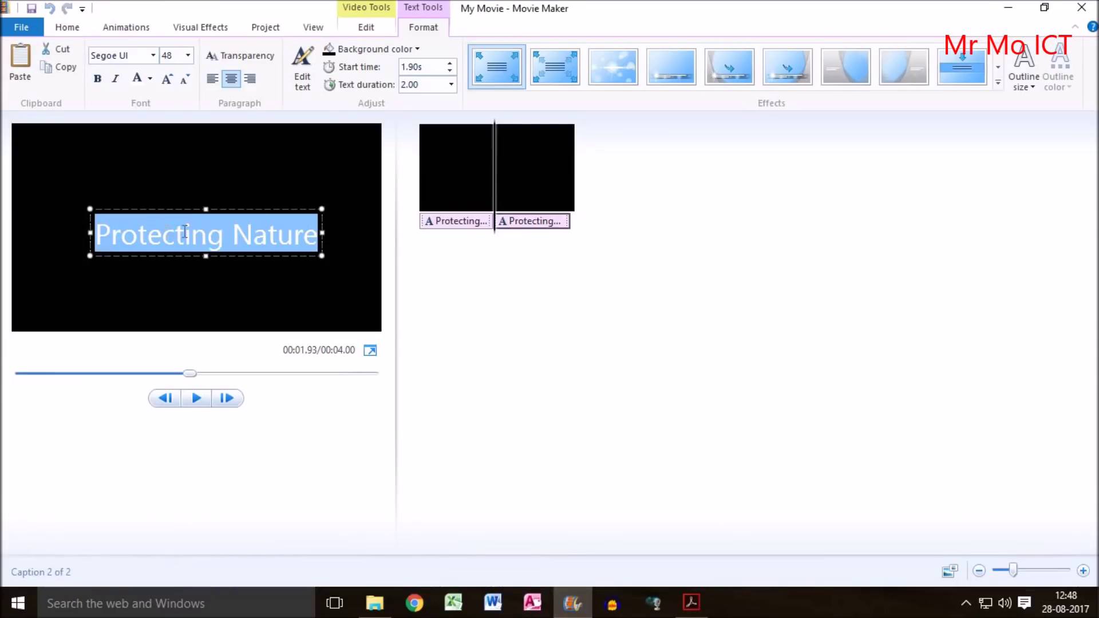
pyautogui.hotkey('ctrl', 'v')
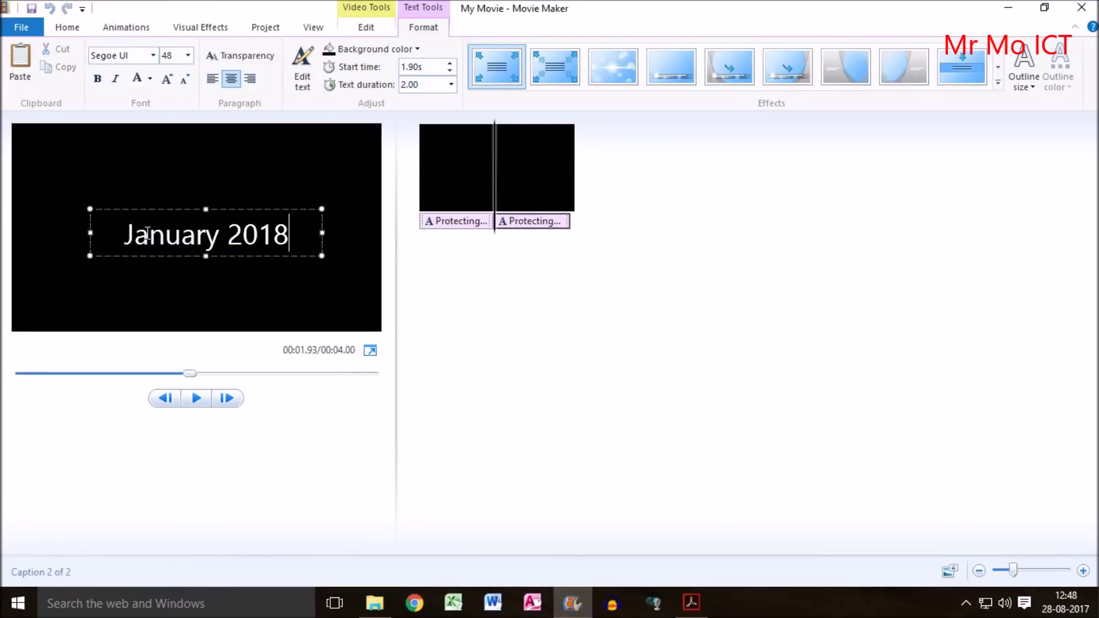
# Check the durations of both captions and the title clip against the timings in the question paper PDF.
pyautogui.click(450, 226)
pyautogui.click(499, 224)
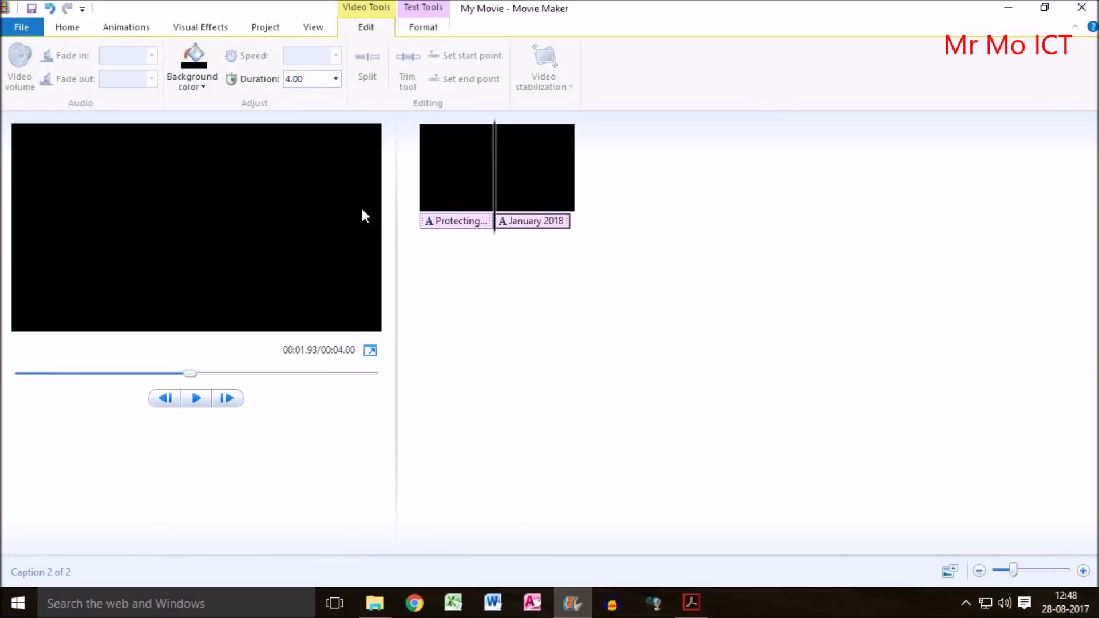
pyautogui.click(441, 223)
pyautogui.click(503, 222)
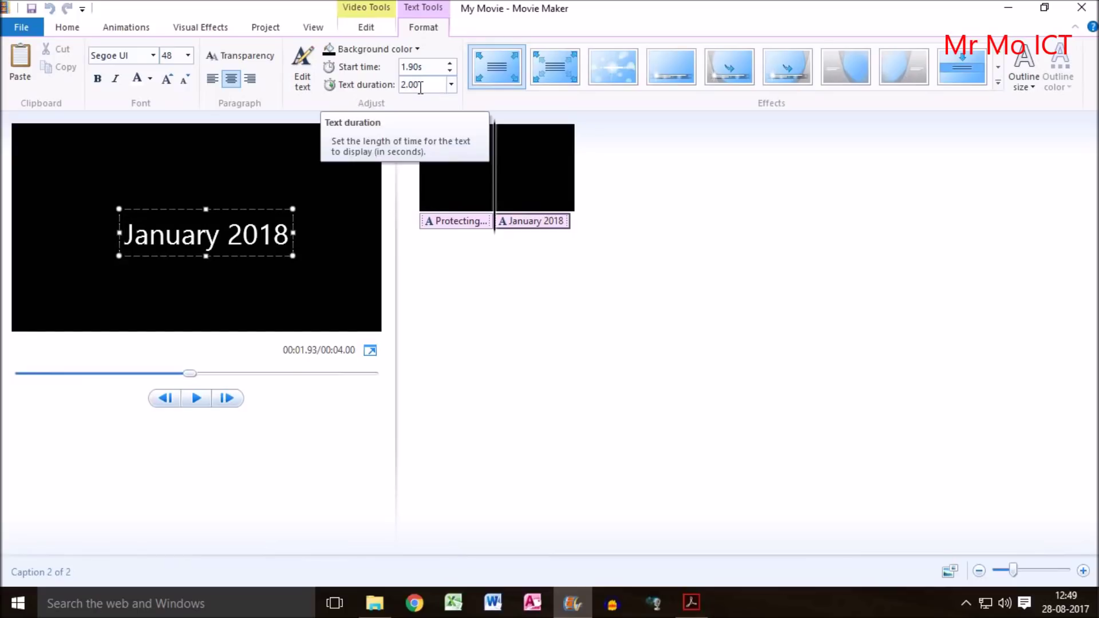
pyautogui.click(478, 222)
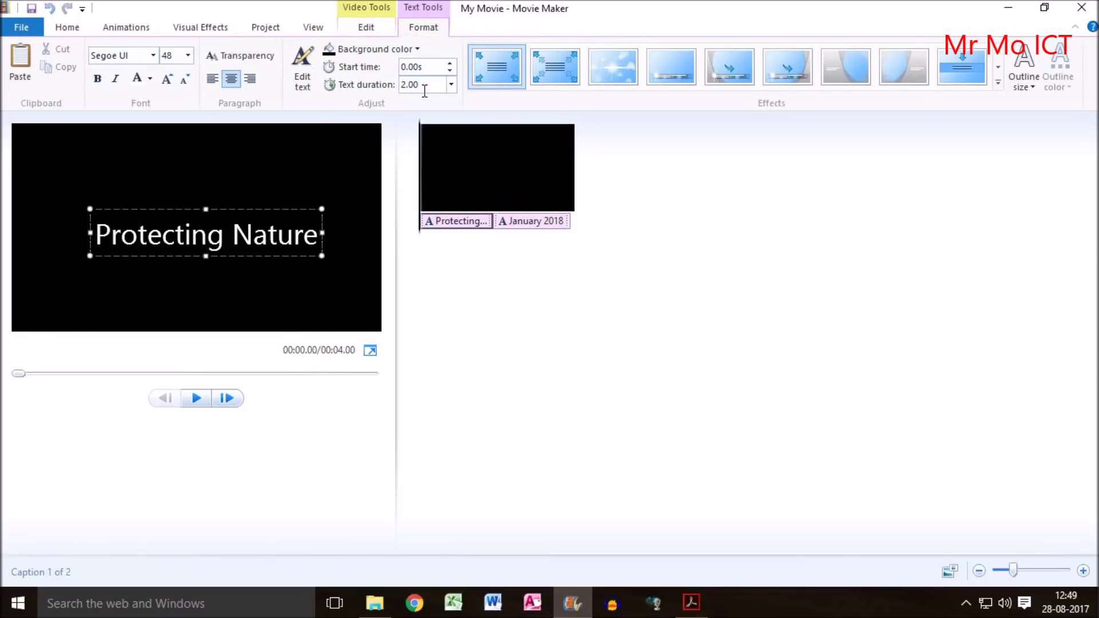
pyautogui.click(501, 170)
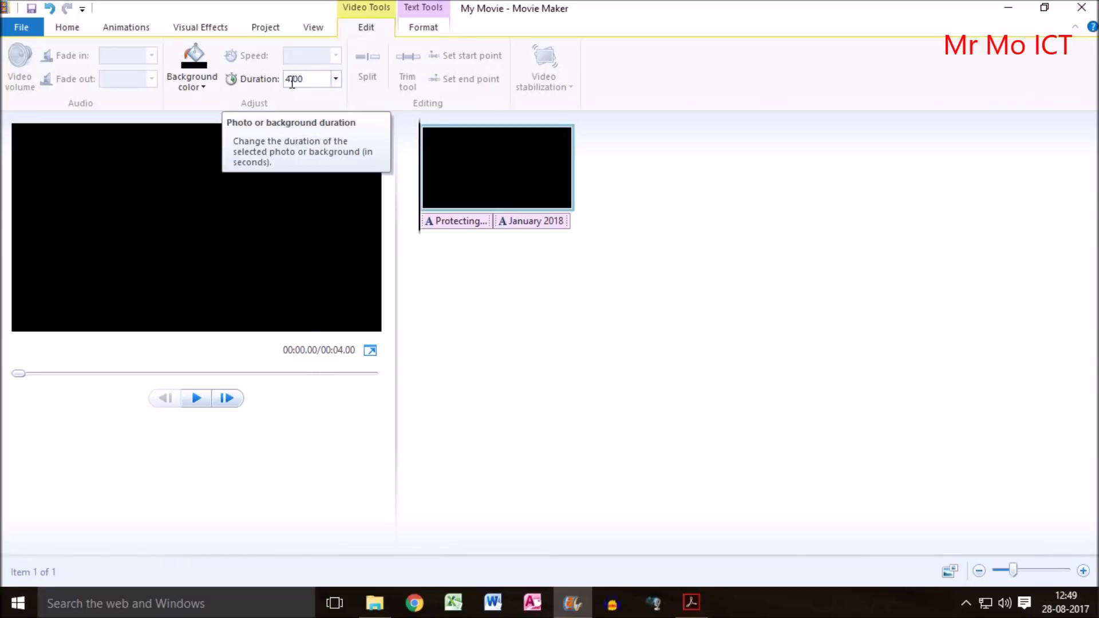
pyautogui.click(699, 608)
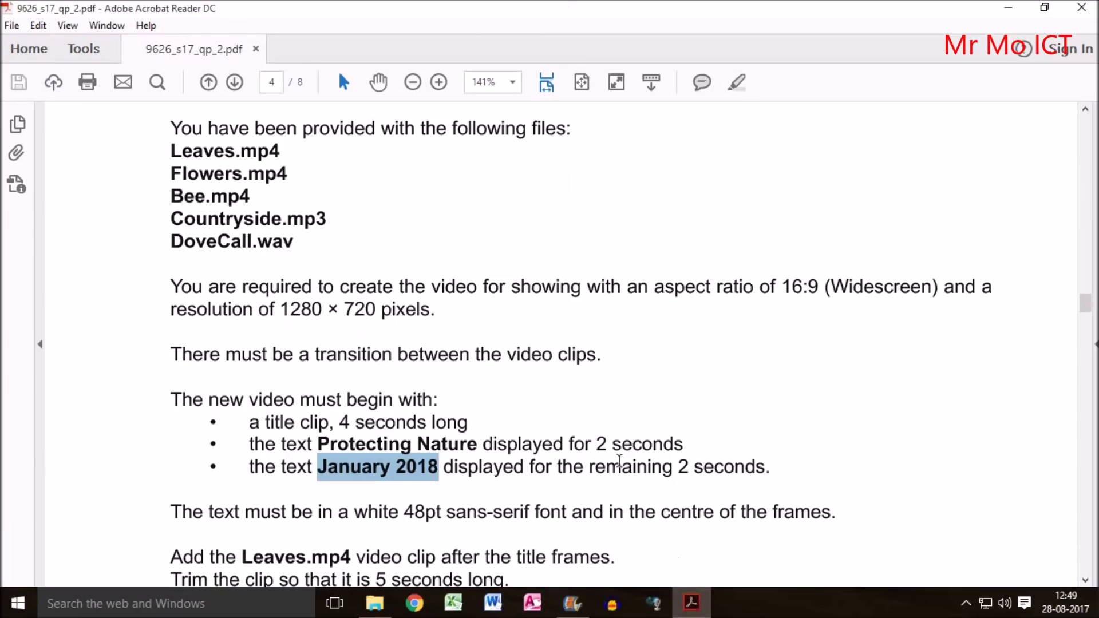
pyautogui.moveTo(679, 469); pyautogui.dragTo(708, 467)
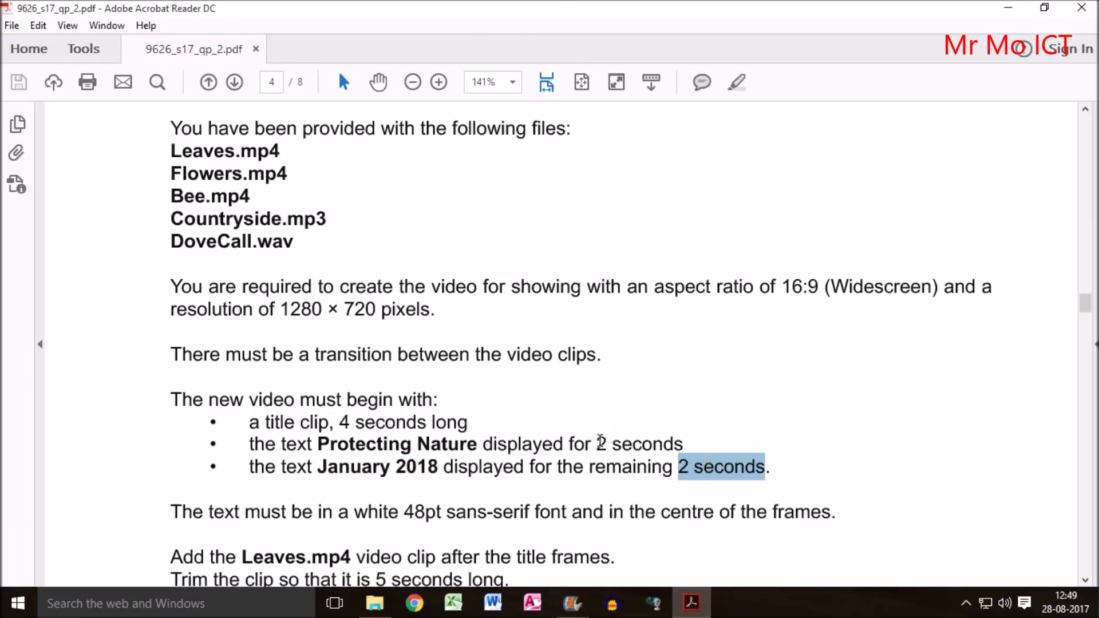
pyautogui.moveTo(600, 443); pyautogui.dragTo(671, 443)
pyautogui.moveTo(339, 422); pyautogui.dragTo(377, 421)
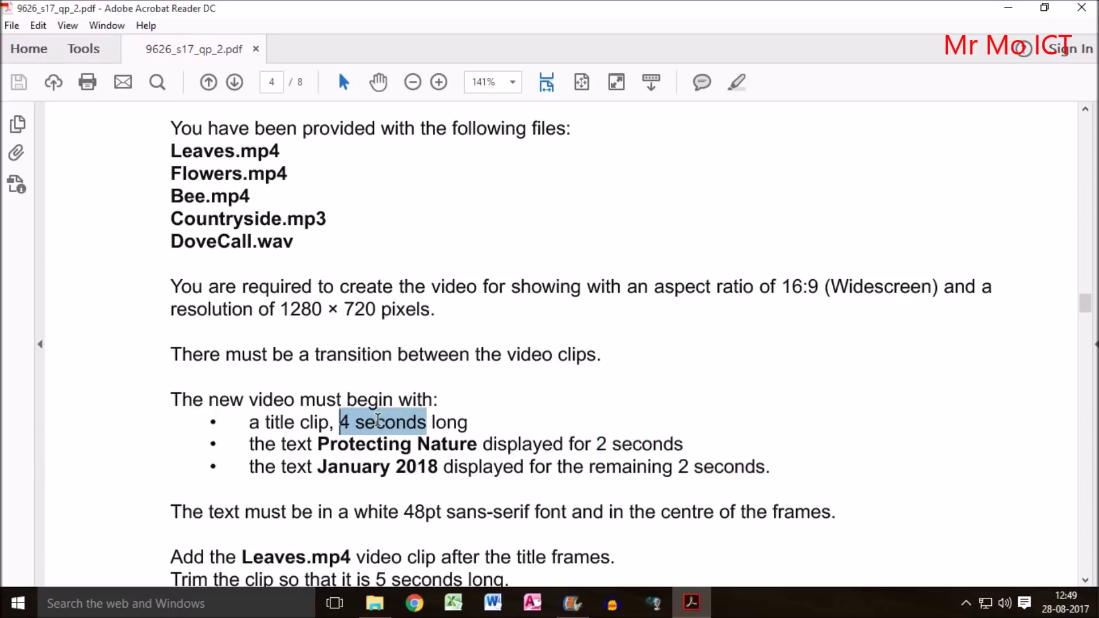
# Check the title text formatting requirement in the question paper, and set the Protecting Nature caption in Movie Maker to white, size 48.
pyautogui.scroll(-5, 398, 424)
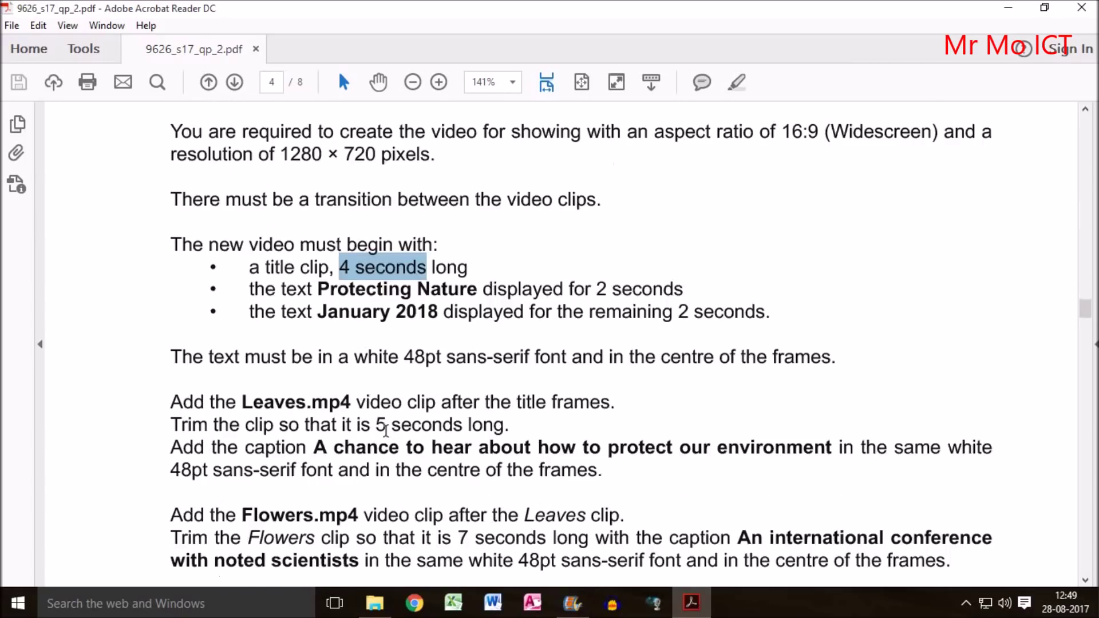
pyautogui.moveTo(170, 314); pyautogui.dragTo(442, 318)
pyautogui.doubleClick(377, 318)
pyautogui.doubleClick(422, 318)
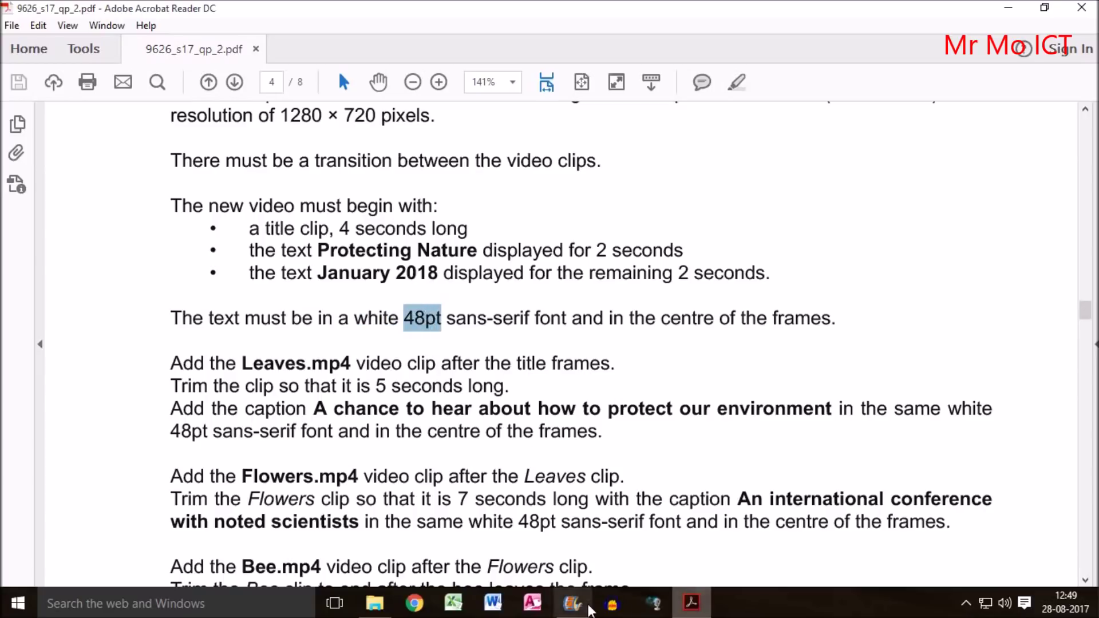
pyautogui.click(570, 602)
pyautogui.click(466, 221)
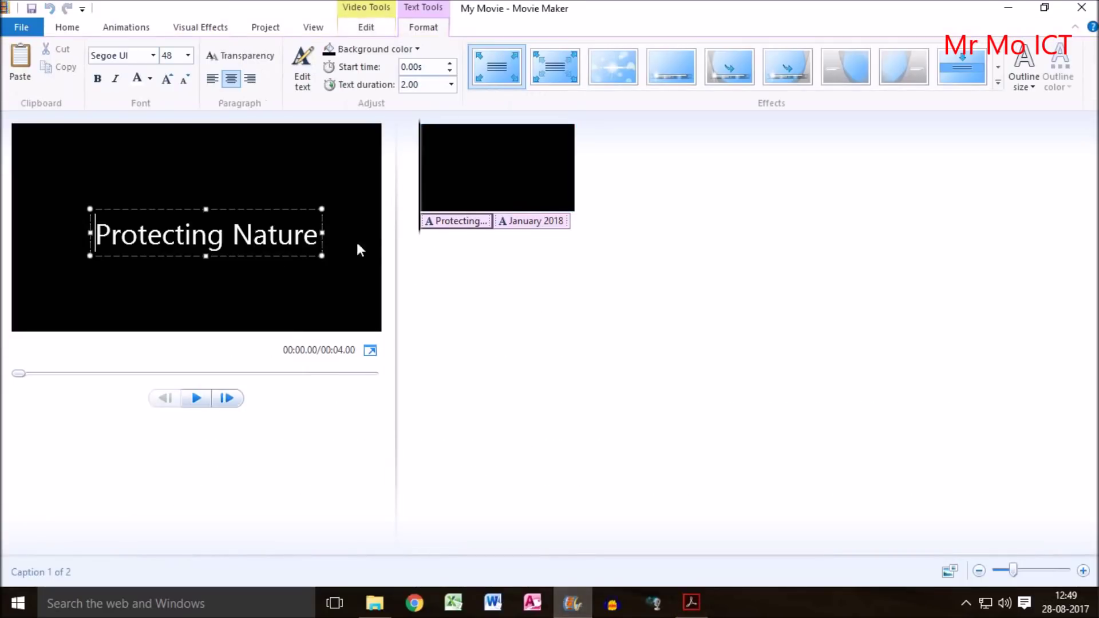
pyautogui.moveTo(320, 239); pyautogui.dragTo(103, 236)
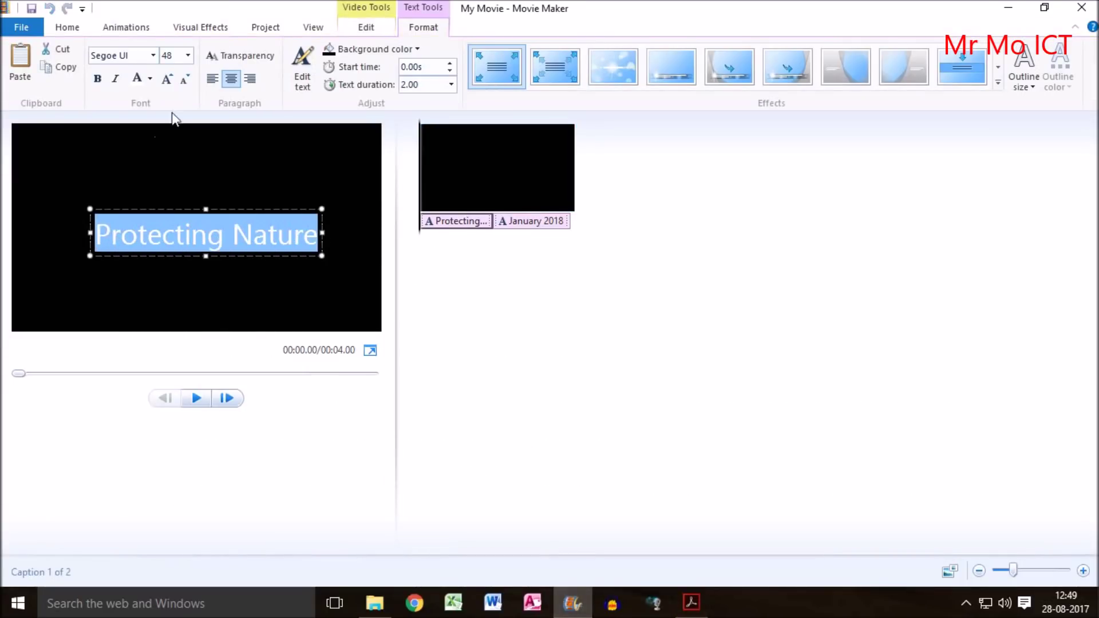
pyautogui.click(150, 79)
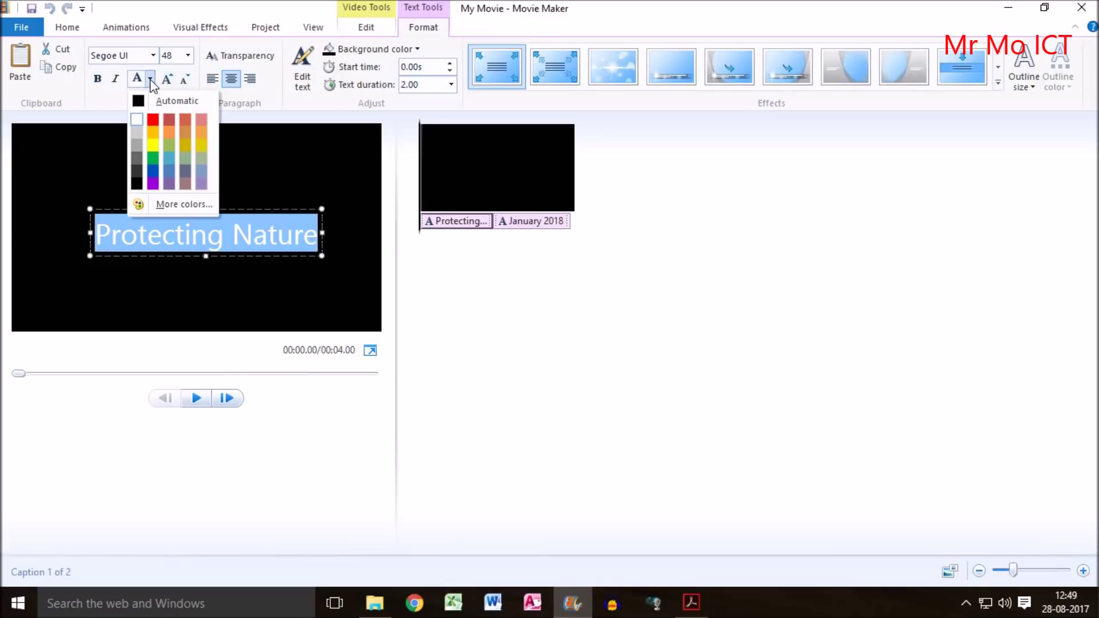
pyautogui.click(136, 119)
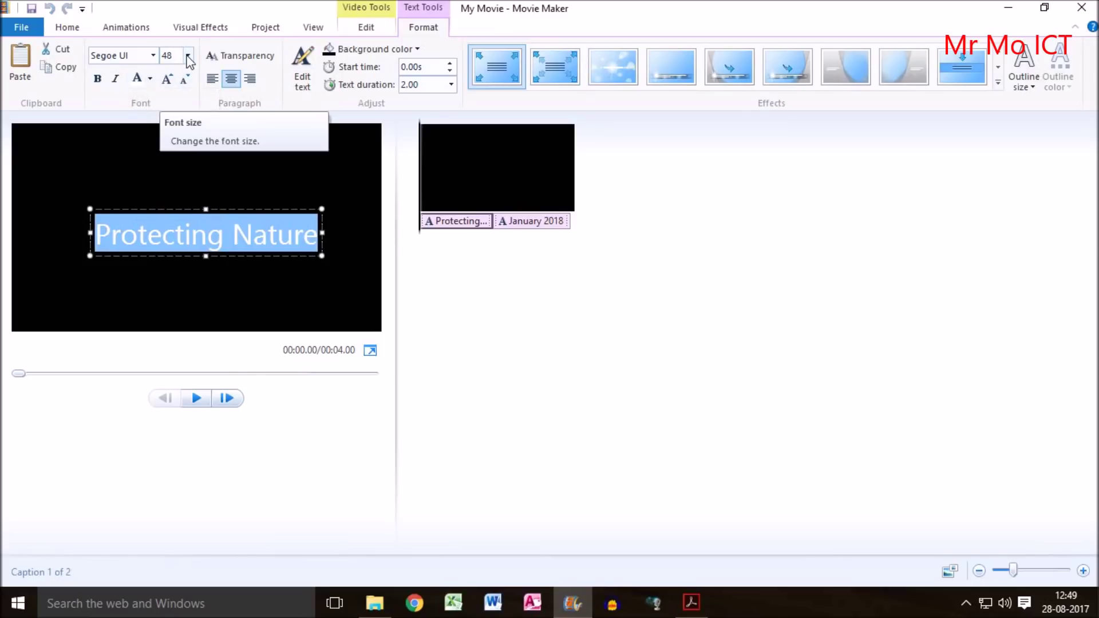
pyautogui.click(188, 55)
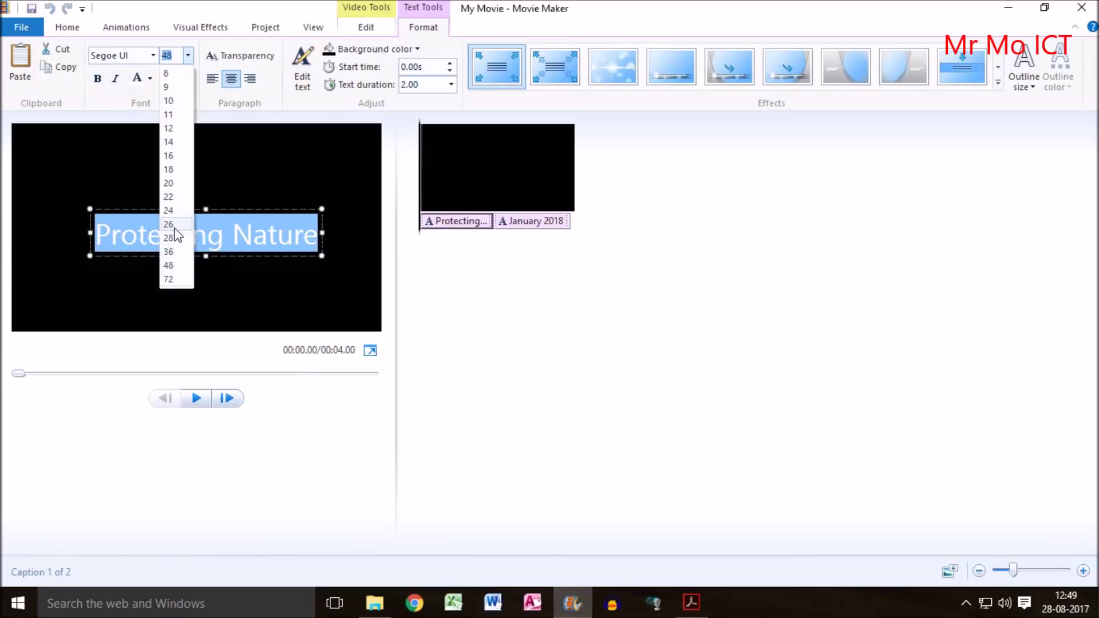
pyautogui.click(171, 266)
# Set the January 2018 caption's text to white with font size 48.
pyautogui.click(538, 224)
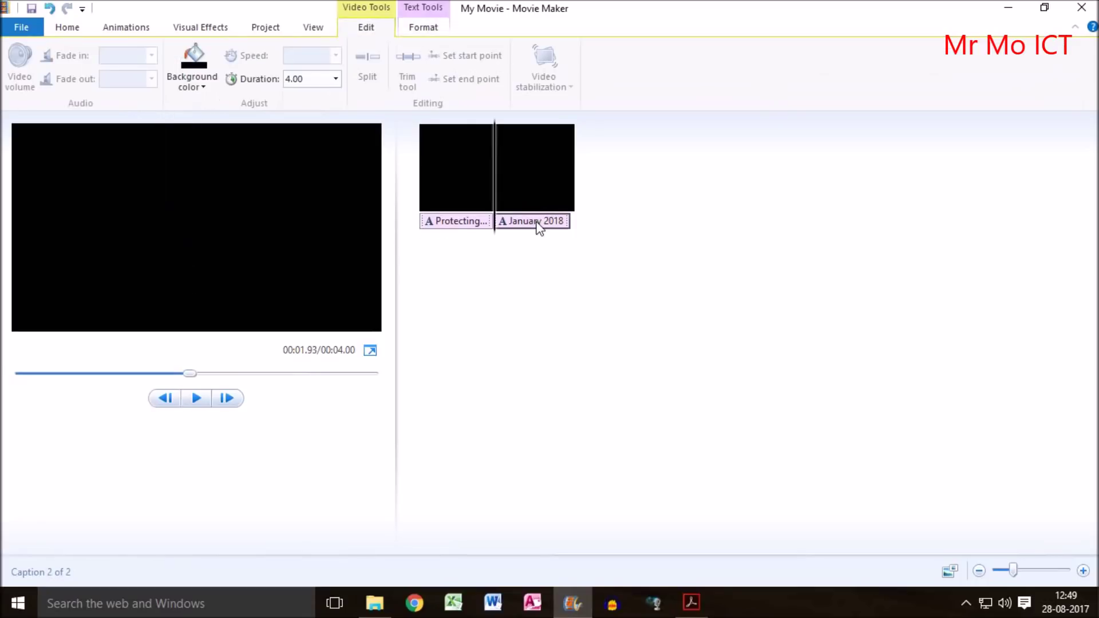
pyautogui.click(163, 229)
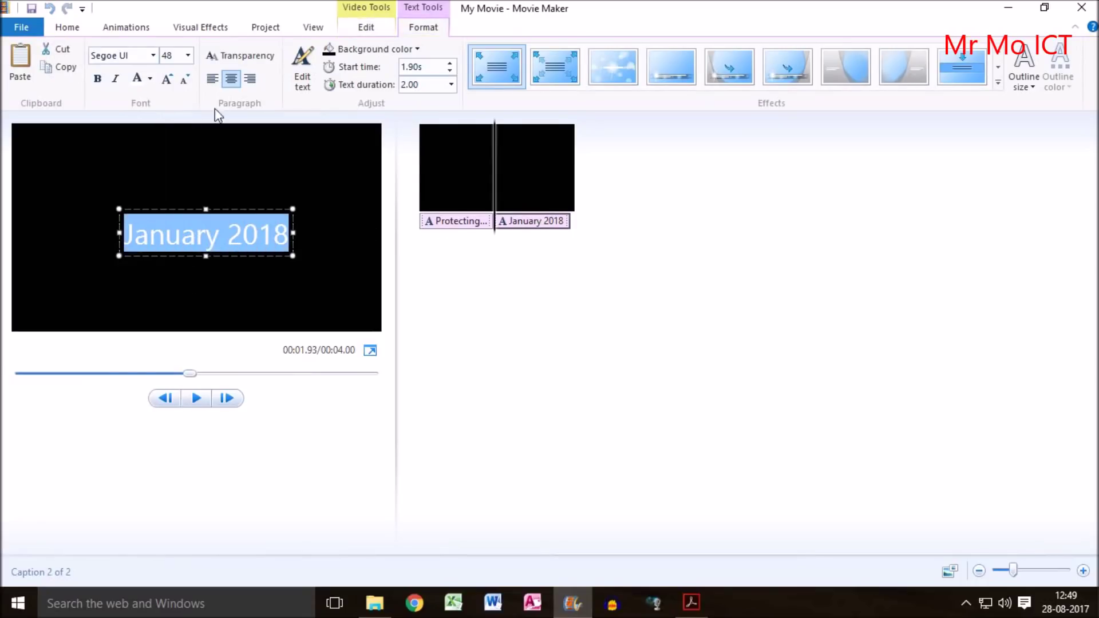
pyautogui.click(150, 78)
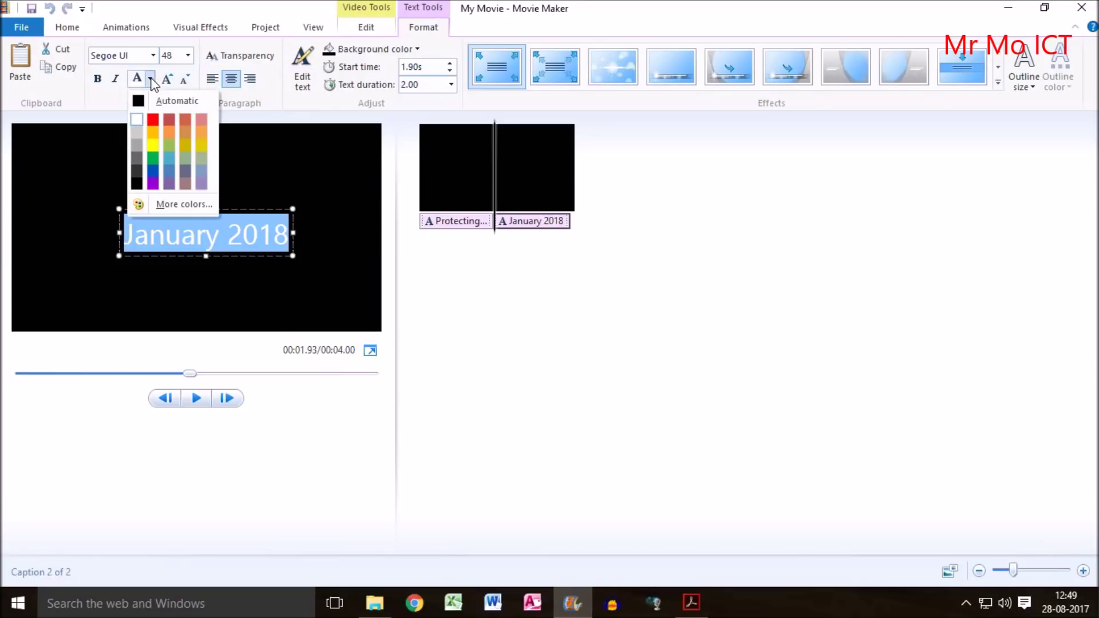
pyautogui.click(136, 120)
pyautogui.click(188, 55)
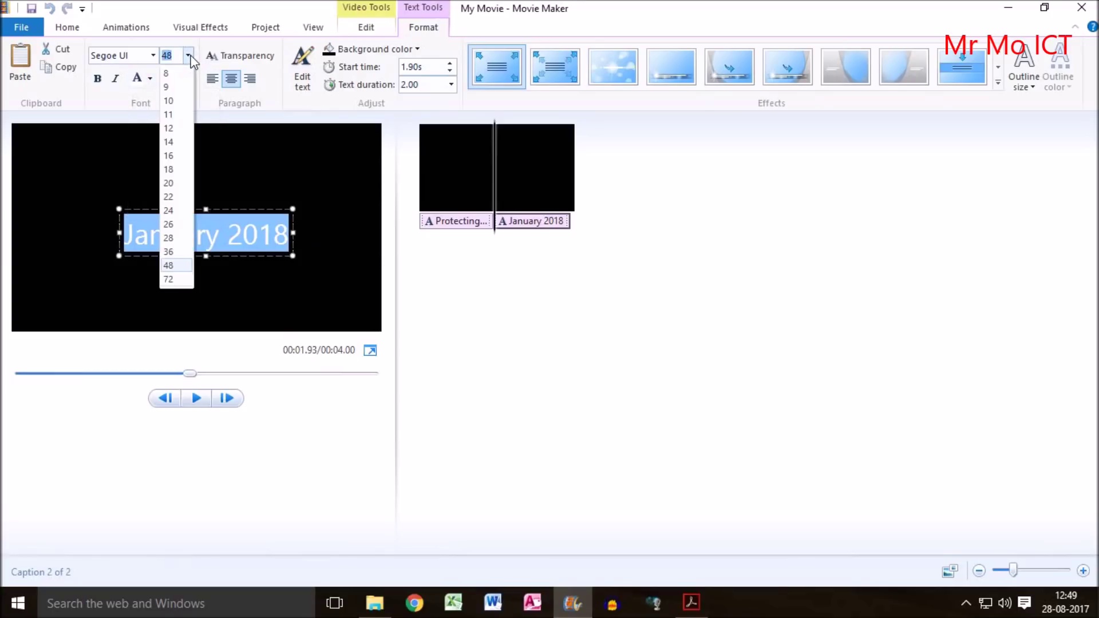
pyautogui.click(169, 265)
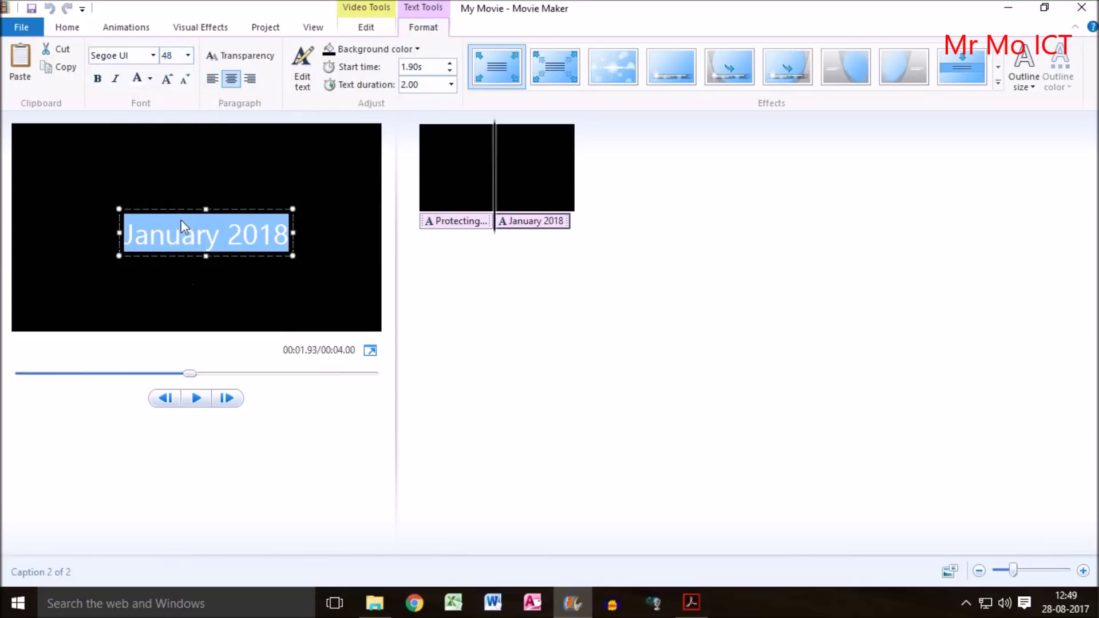
# Check both captions' font and placement in Movie Maker against the question paper's sans-serif and centre-of-frame requirements.
pyautogui.click(691, 602)
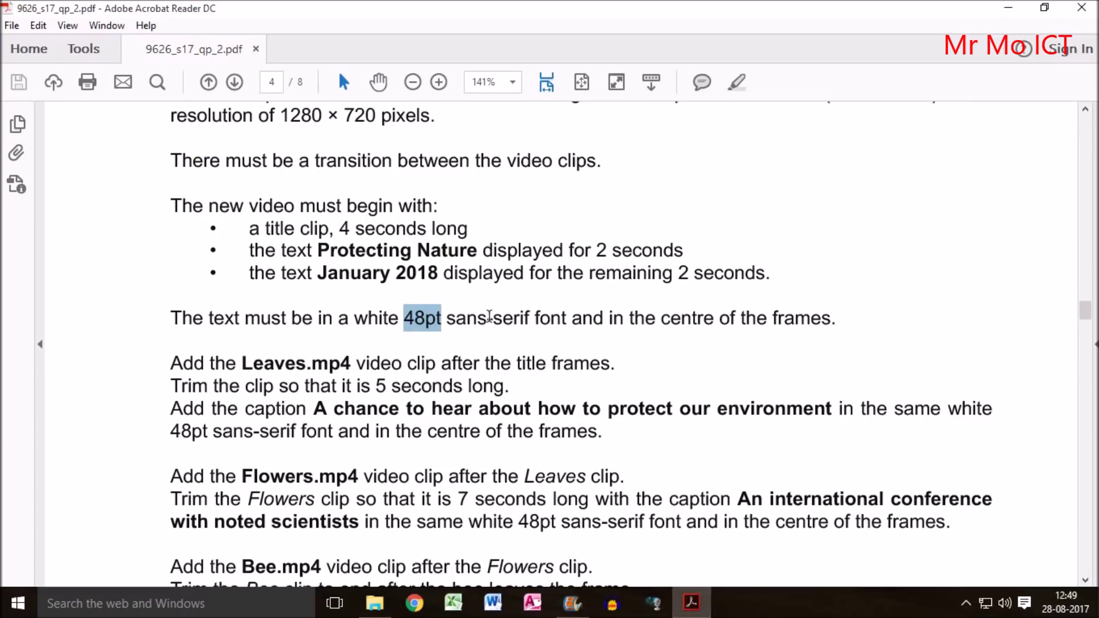
pyautogui.moveTo(447, 318); pyautogui.dragTo(565, 316)
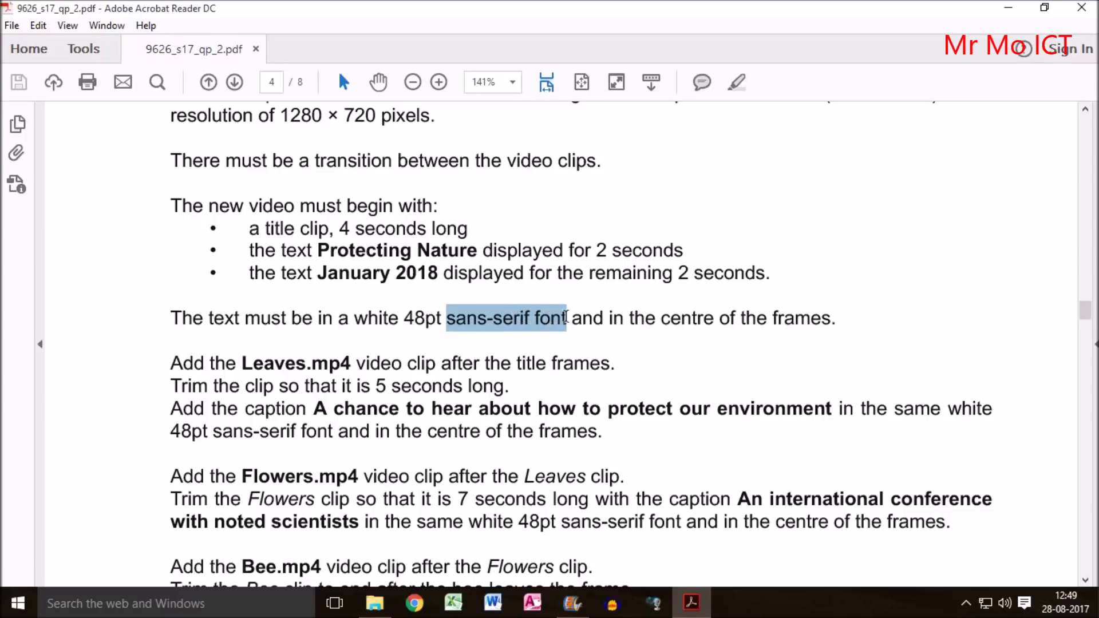
pyautogui.click(572, 601)
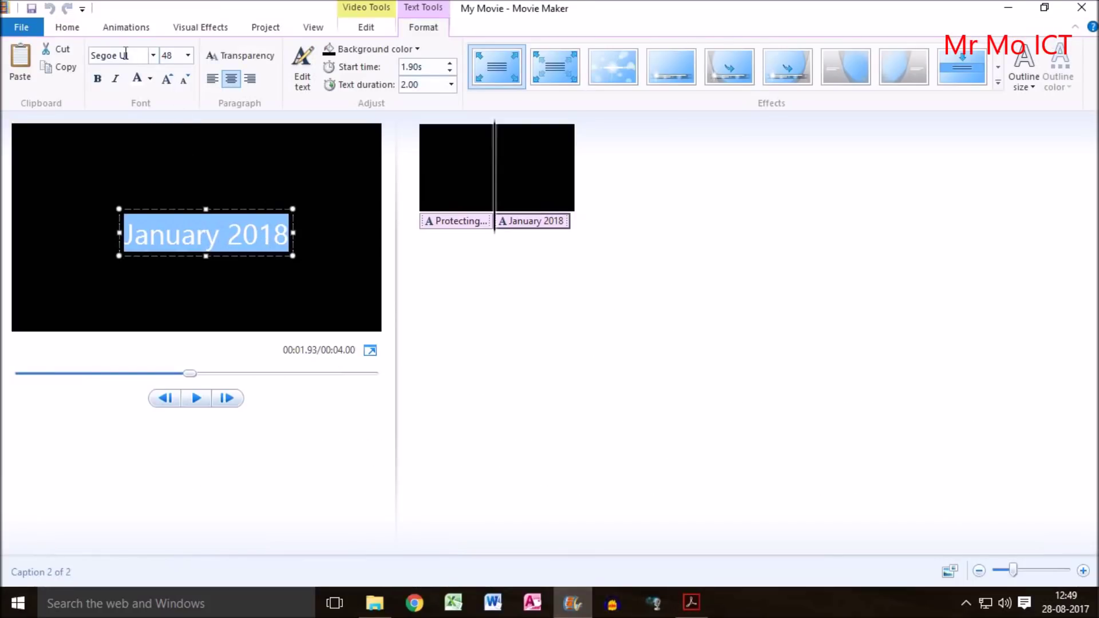
pyautogui.click(544, 223)
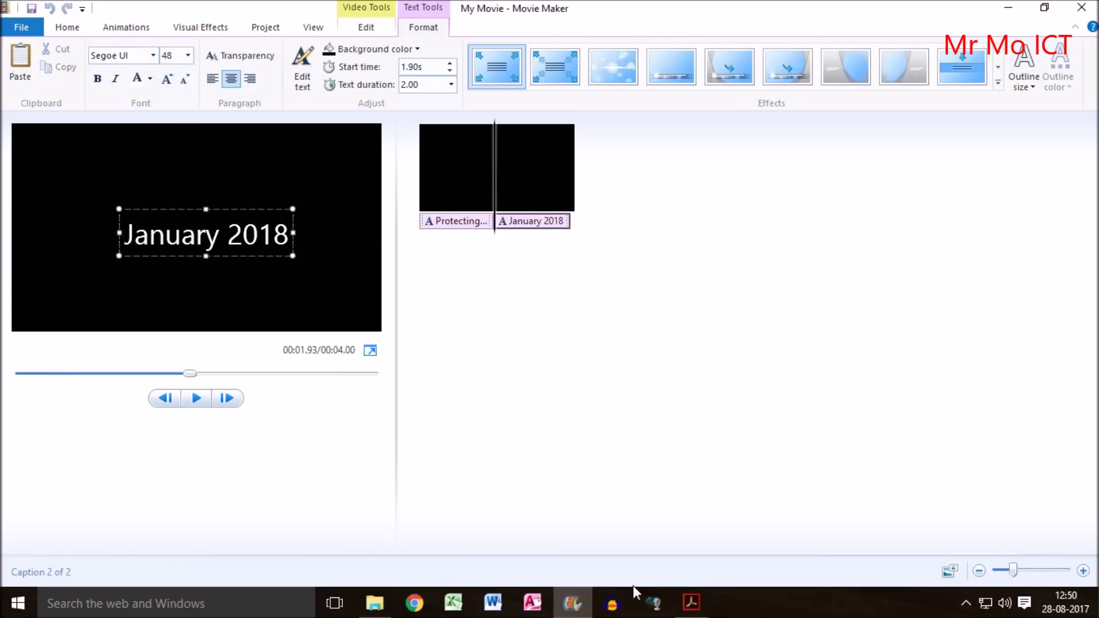
pyautogui.click(699, 614)
pyautogui.moveTo(662, 319); pyautogui.dragTo(811, 319)
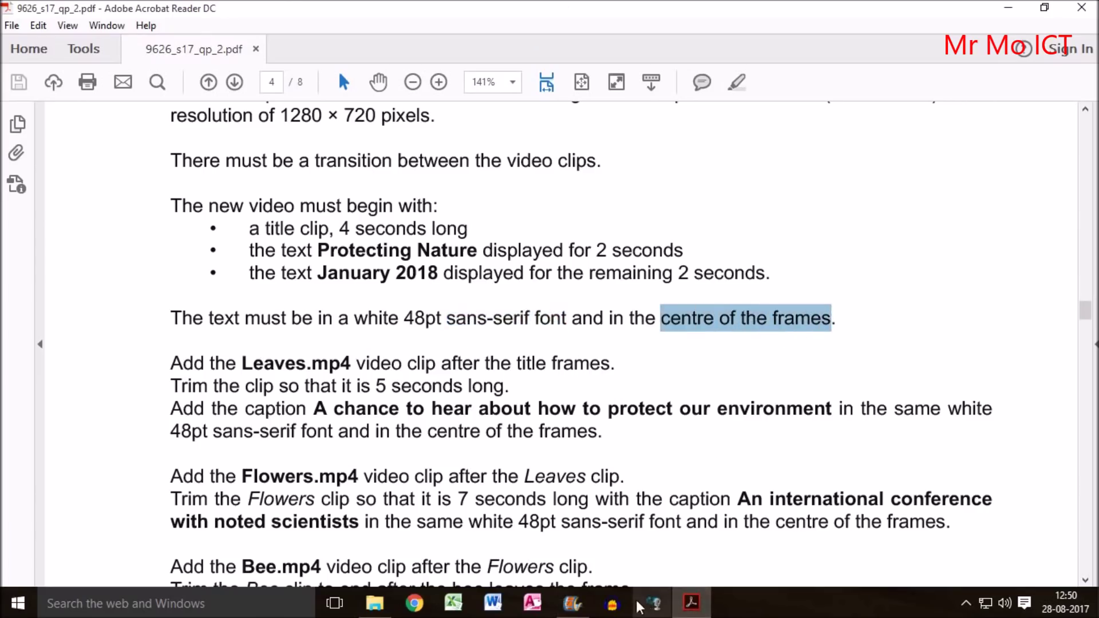
pyautogui.click(571, 603)
pyautogui.click(463, 221)
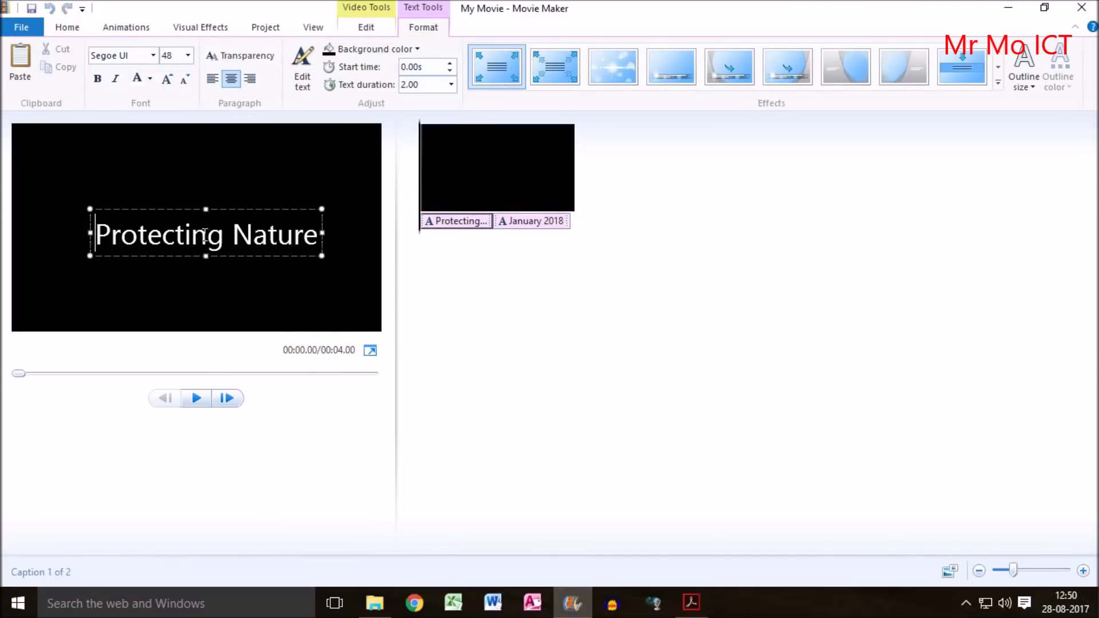
pyautogui.click(515, 223)
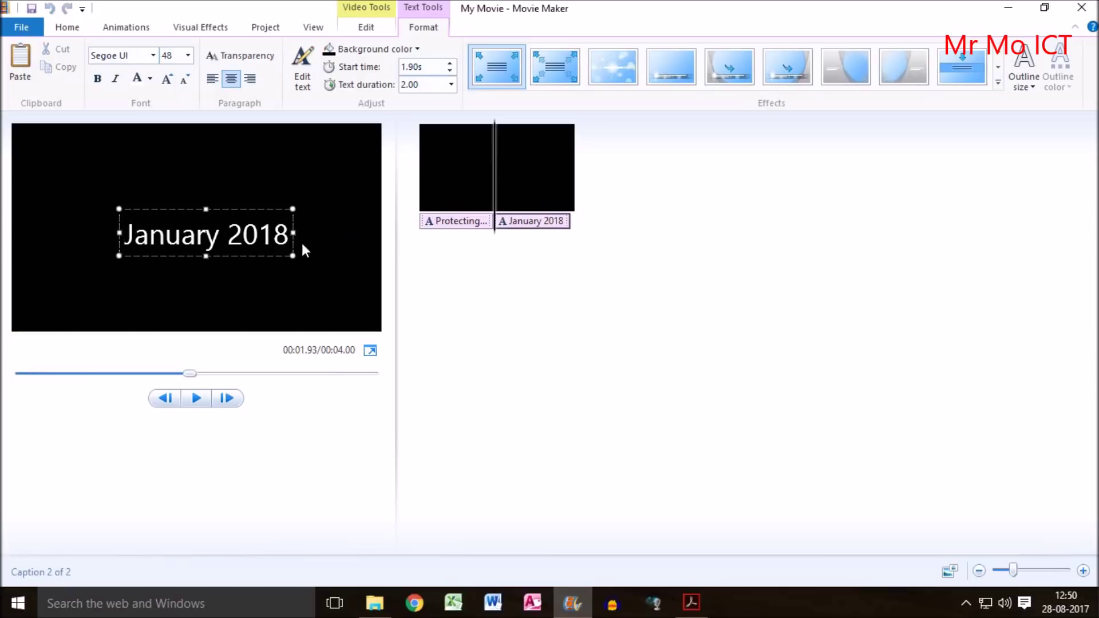
# Check in the question paper PDF which video clip must follow the title frames.
pyautogui.click(691, 602)
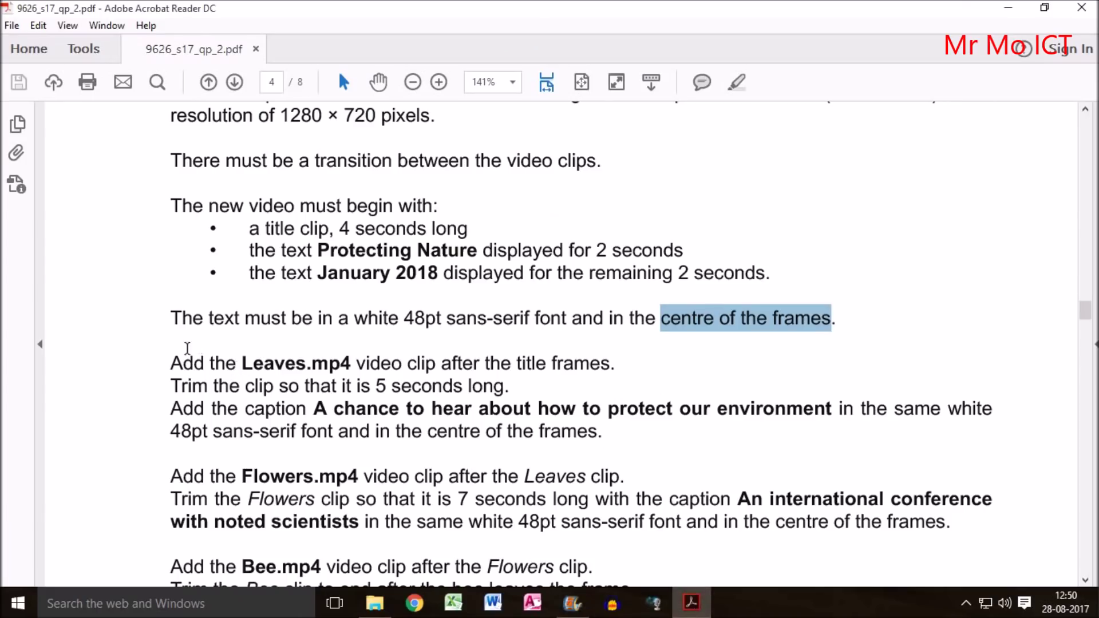
pyautogui.scroll(-3, 183, 350)
pyautogui.moveTo(172, 283); pyautogui.dragTo(555, 279)
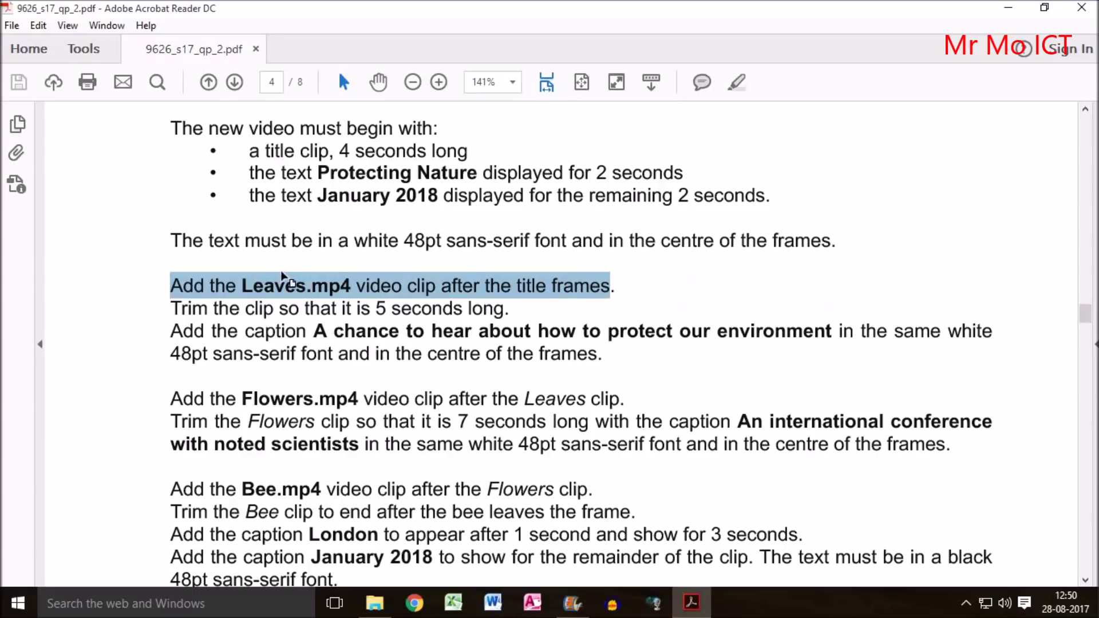
pyautogui.click(282, 290)
pyautogui.doubleClick(293, 290)
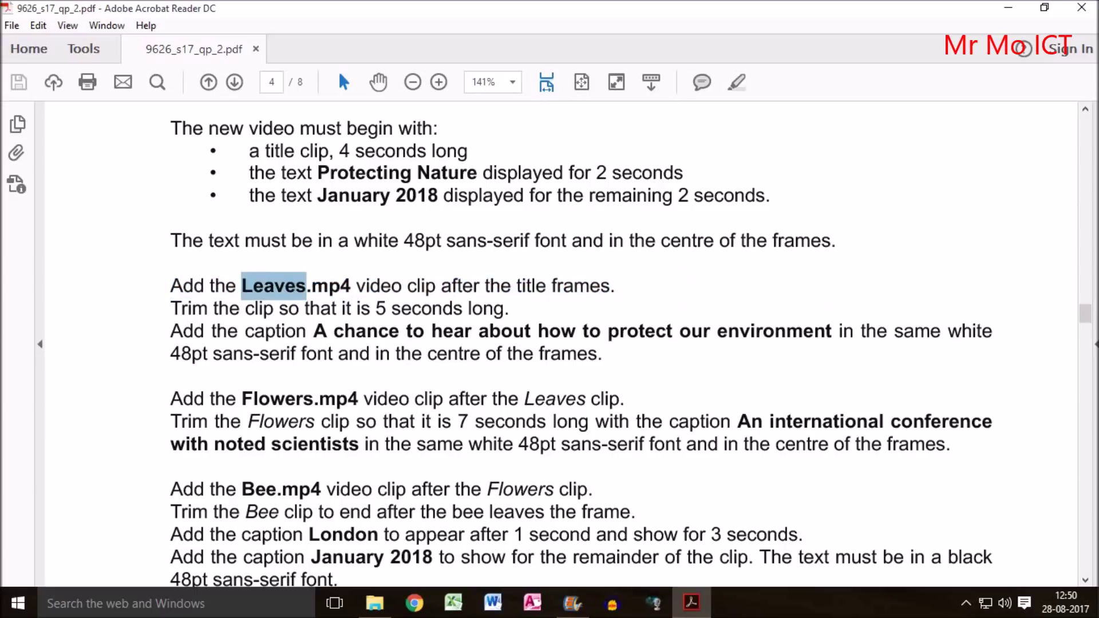
# Switch to Movie Maker and add Leaves.mp4 from the 9626_s17_sf_2 folder on the desktop after the title clip.
pyautogui.click(573, 603)
pyautogui.click(536, 193)
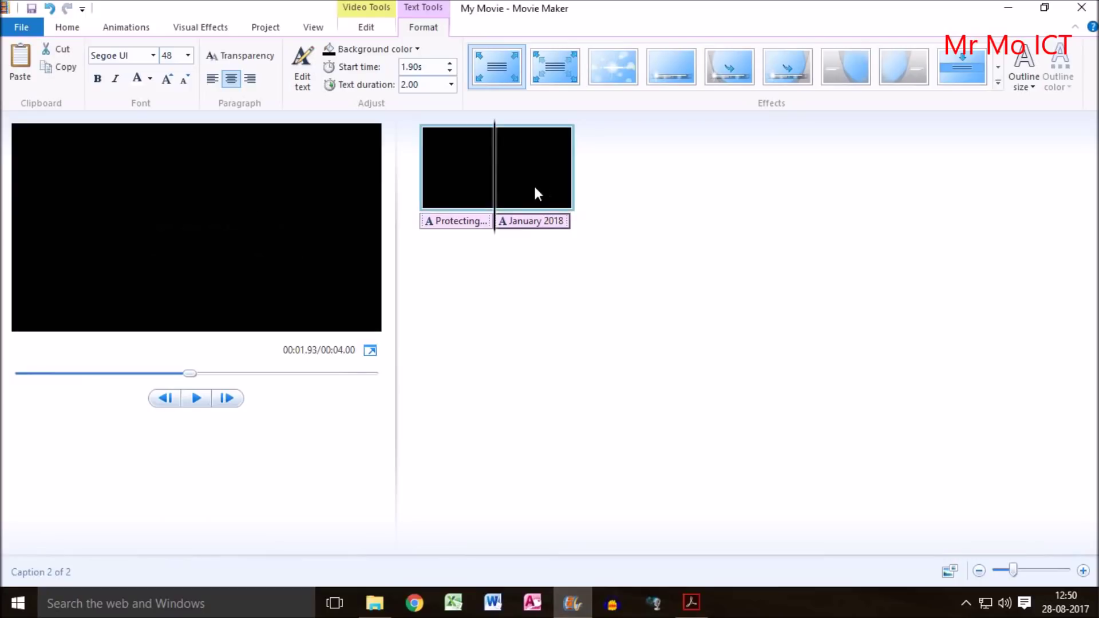
pyautogui.click(597, 196)
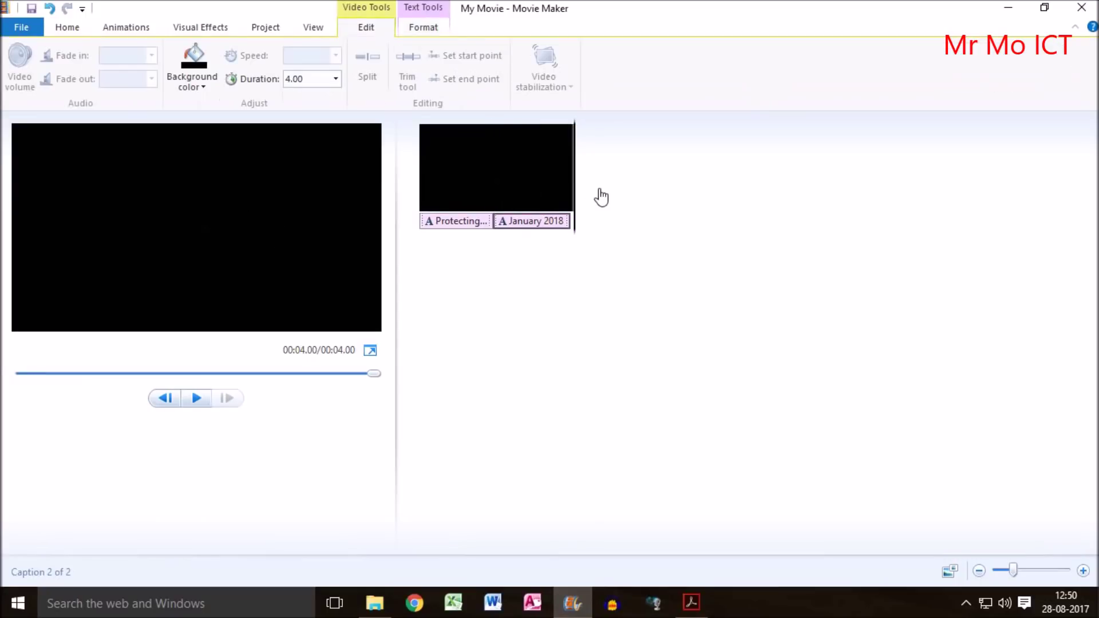
pyautogui.click(67, 28)
pyautogui.click(113, 87)
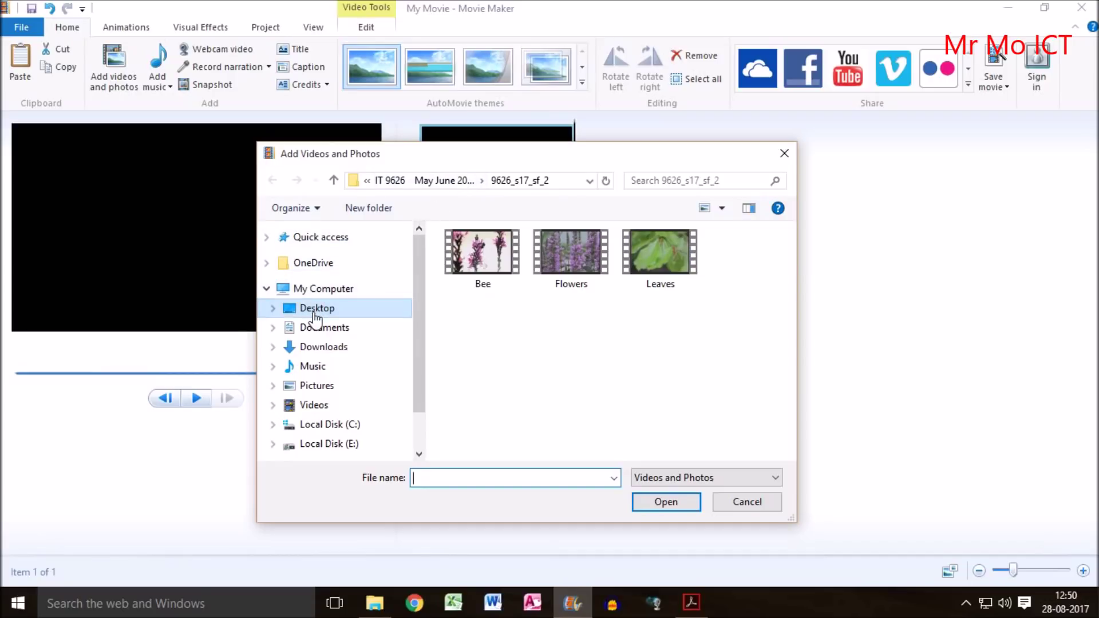
pyautogui.click(314, 315)
pyautogui.doubleClick(467, 316)
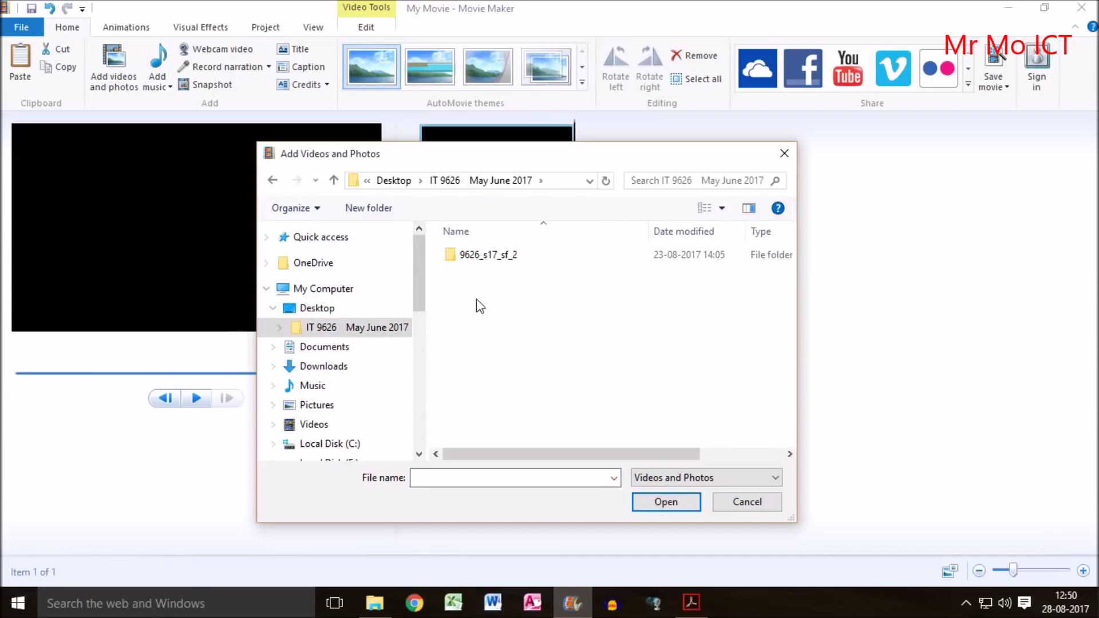
pyautogui.doubleClick(480, 255)
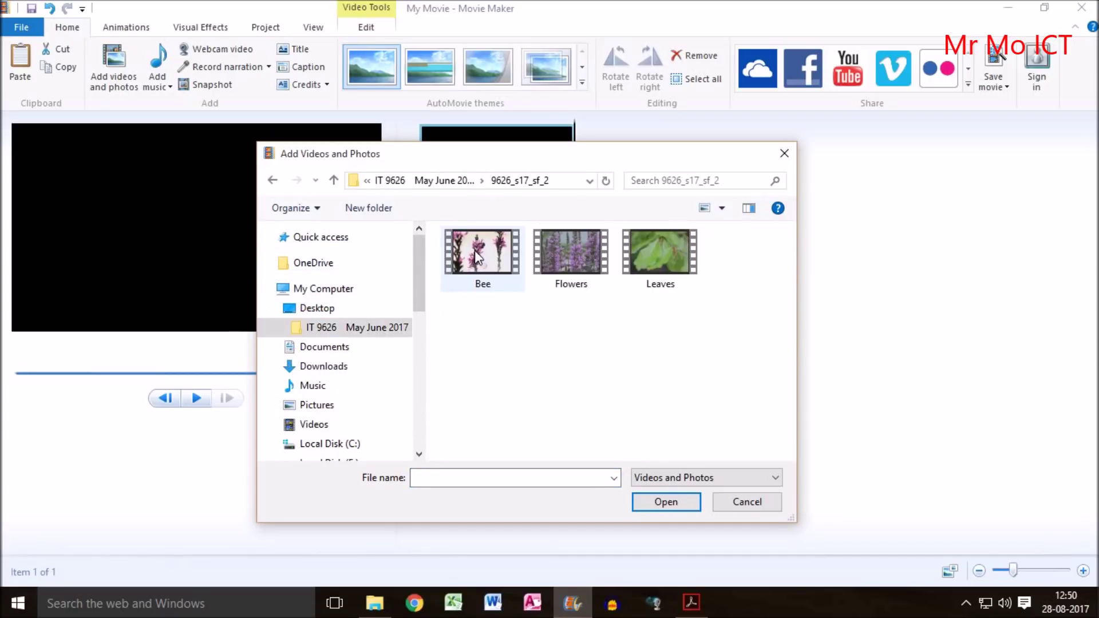
pyautogui.click(656, 255)
pyautogui.click(666, 502)
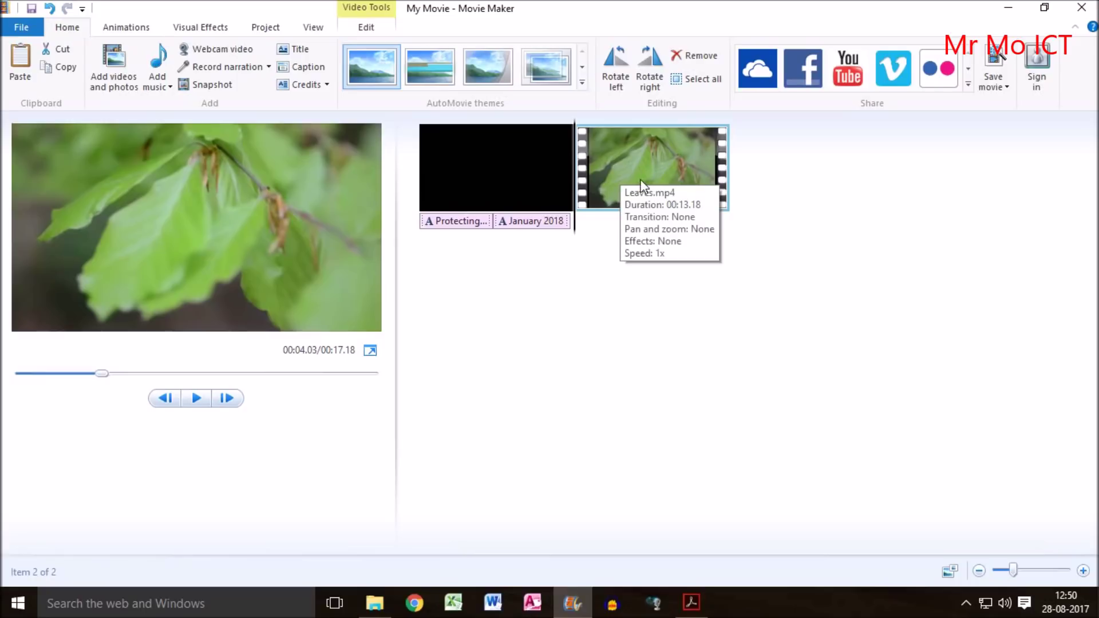
# Play the Leaves clip through to its end, and look up its required trim length in the question paper PDF.
pyautogui.click(196, 399)
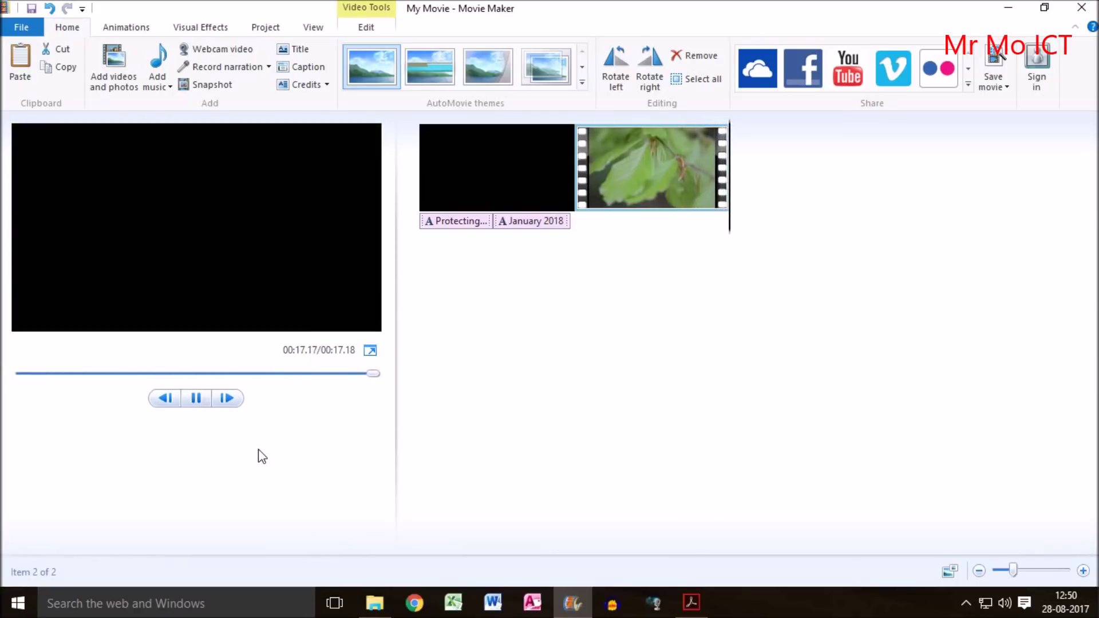
pyautogui.click(703, 605)
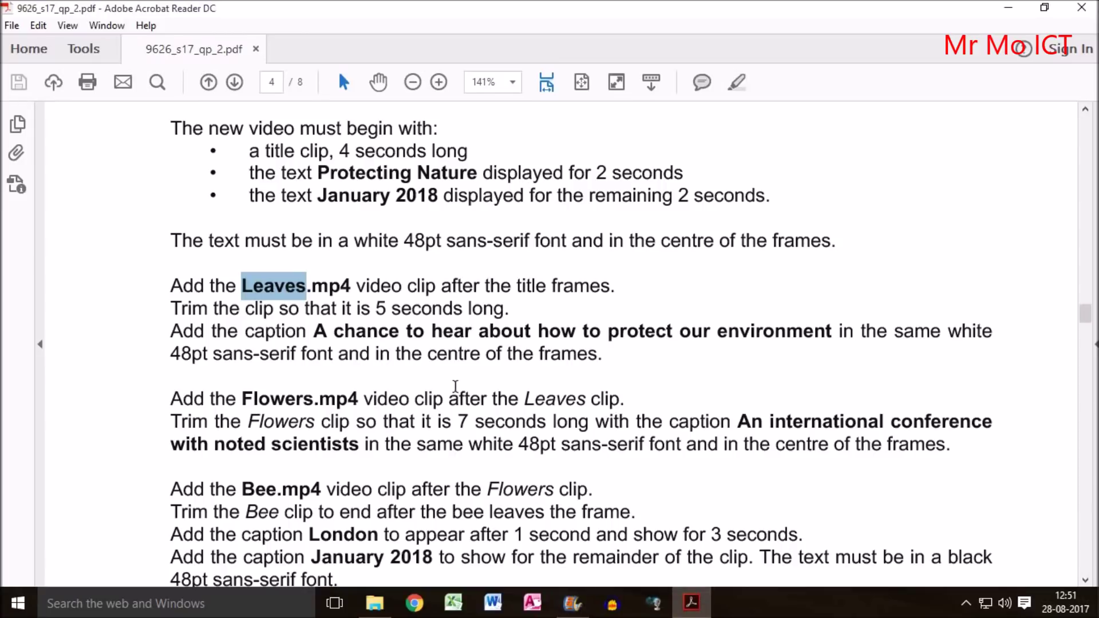
pyautogui.moveTo(172, 308); pyautogui.dragTo(497, 307)
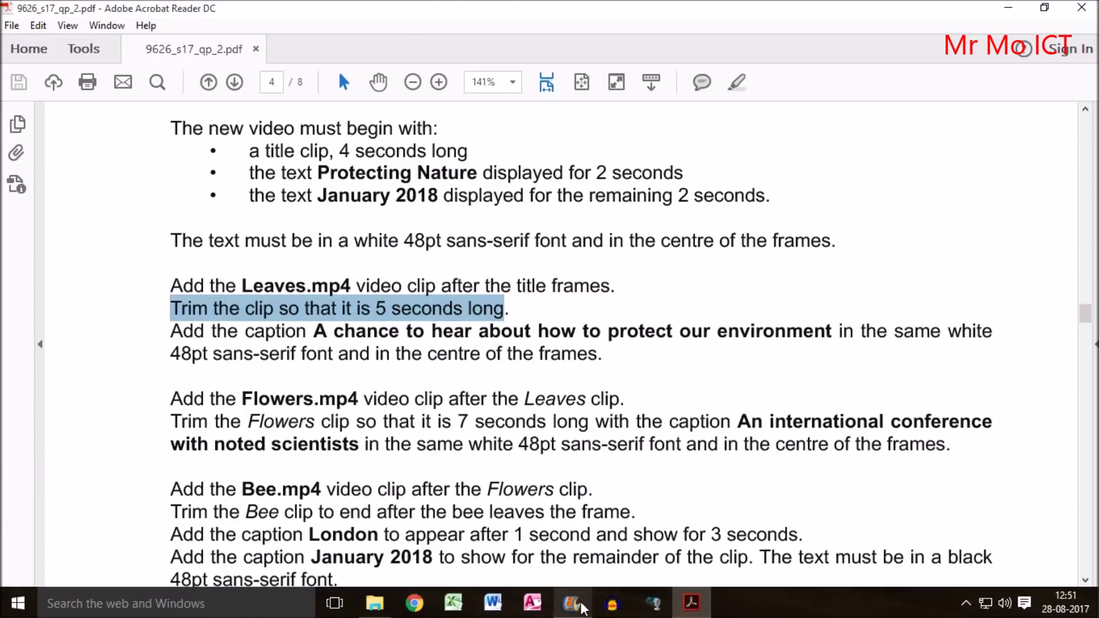
# Scrub through the Leaves clip in Movie Maker, using an enlarged timeline scale, to examine its footage and timing.
pyautogui.click(582, 608)
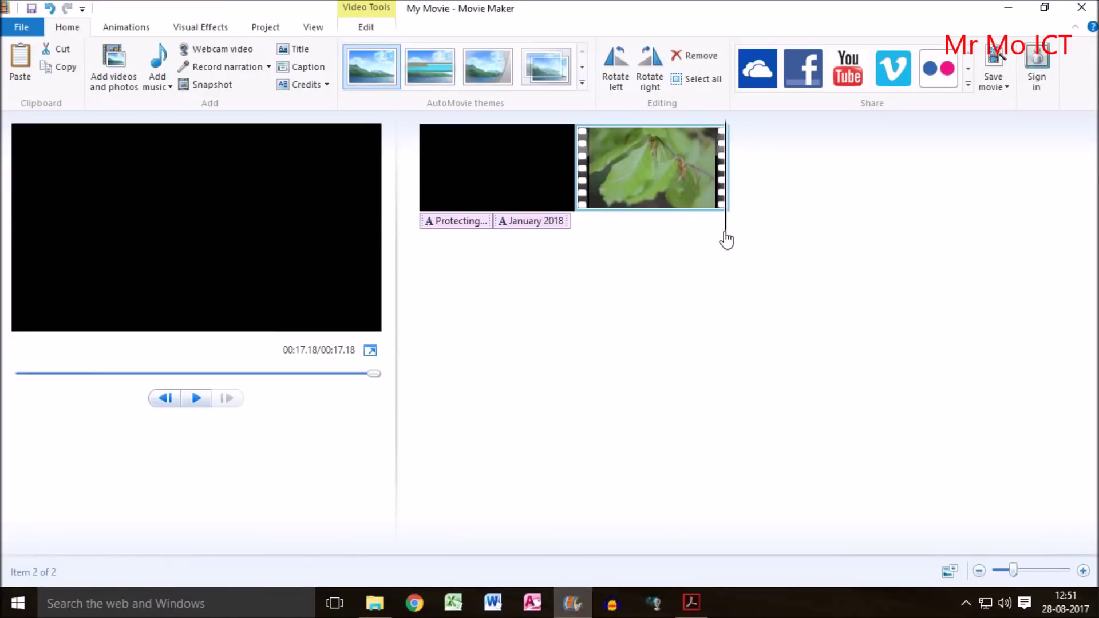
pyautogui.moveTo(726, 240); pyautogui.dragTo(693, 238)
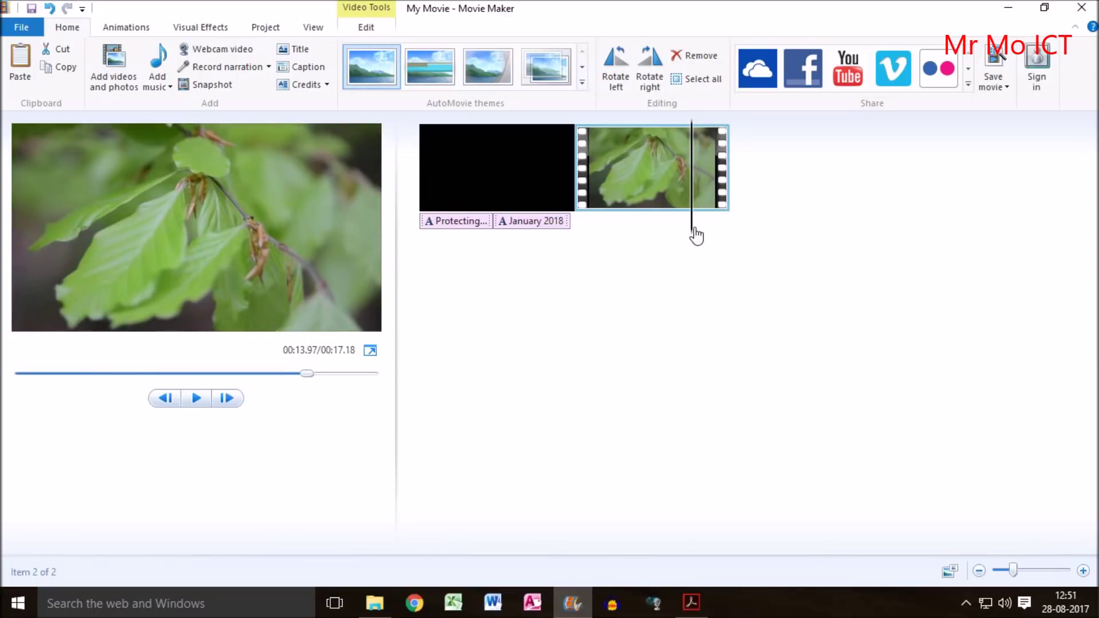
pyautogui.moveTo(693, 235); pyautogui.dragTo(590, 236)
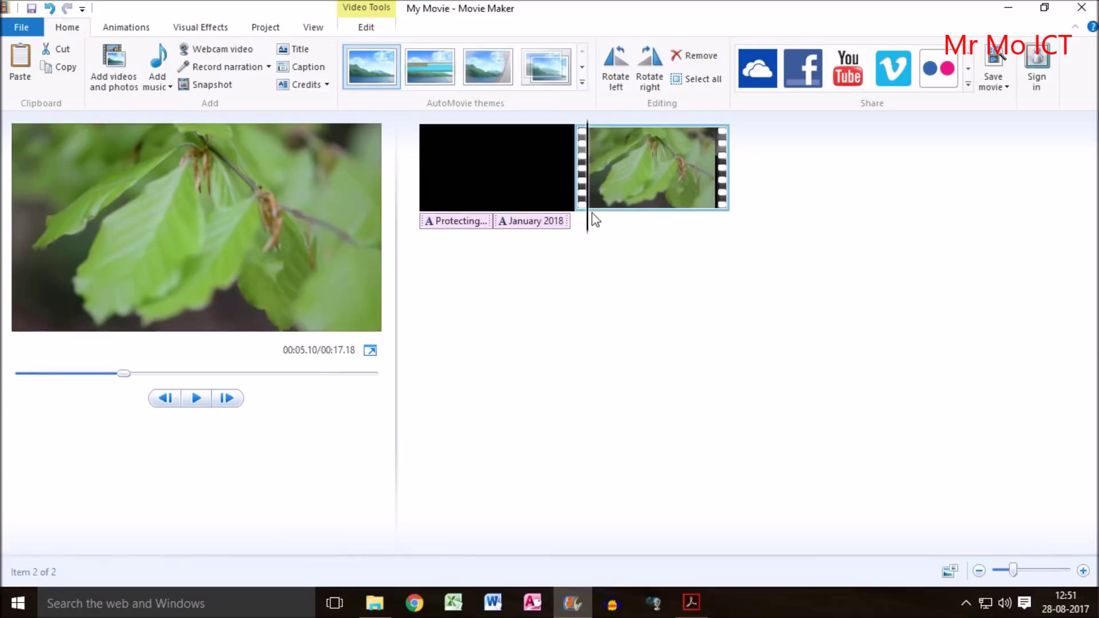
pyautogui.moveTo(589, 213); pyautogui.dragTo(592, 213)
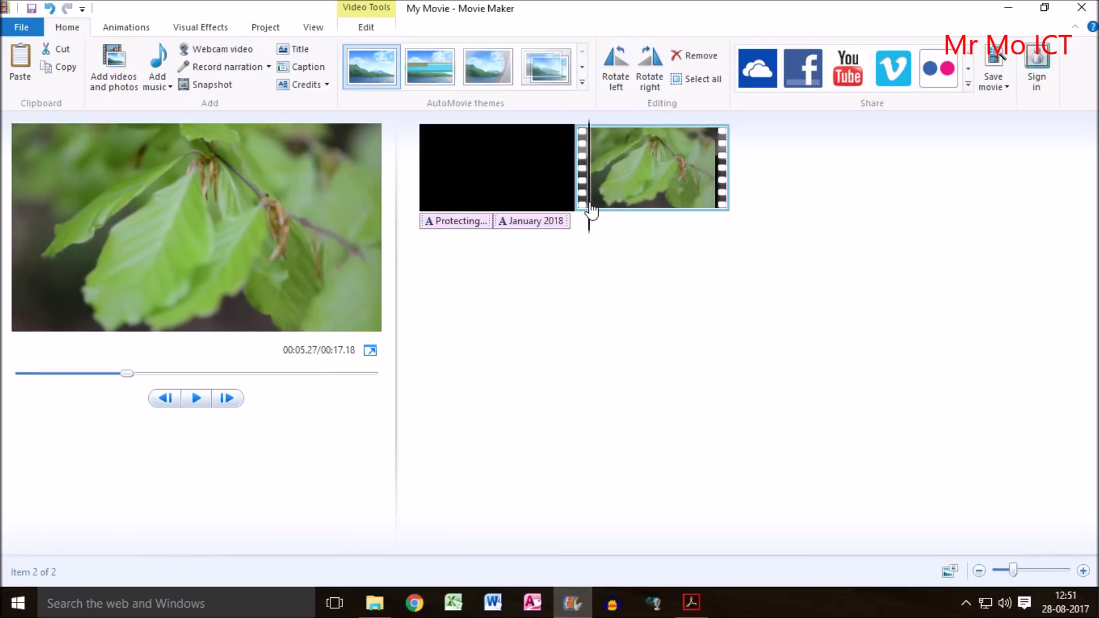
pyautogui.click(633, 182)
pyautogui.click(1085, 572)
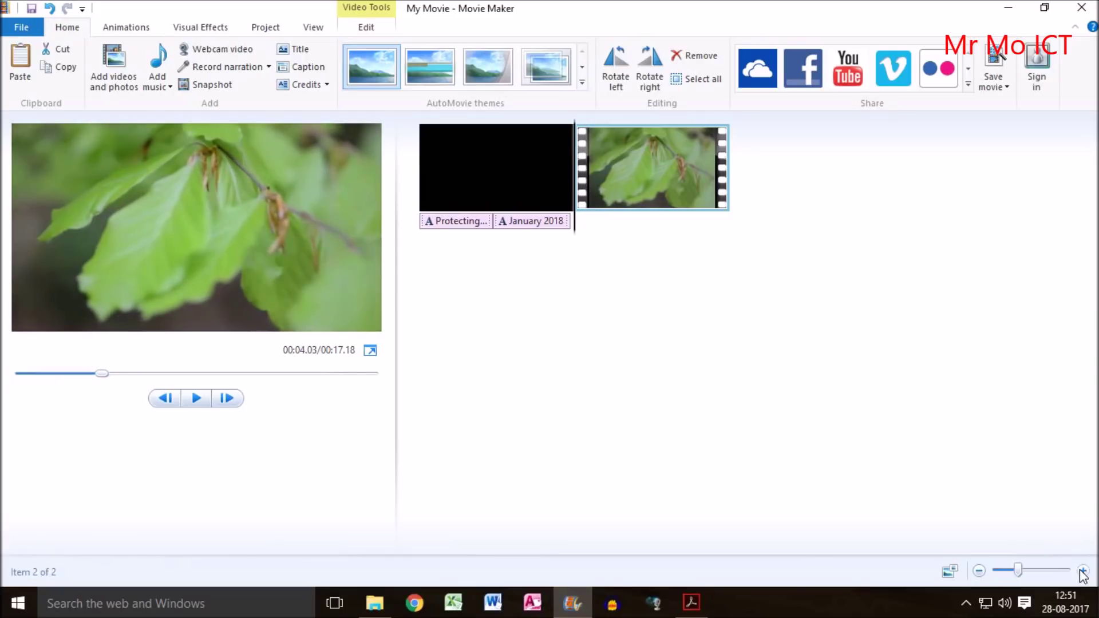
pyautogui.click(1083, 573)
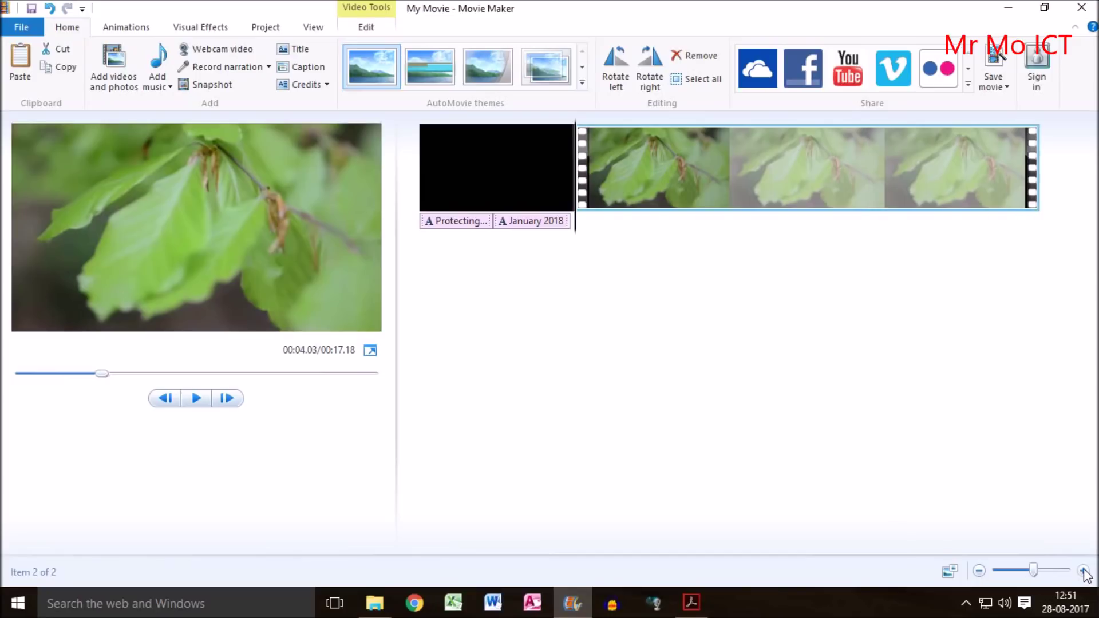
pyautogui.moveTo(578, 207); pyautogui.dragTo(731, 200)
# Open the Leaves clip in the Trim tool and set its end point to 5.00 s.
pyautogui.click(366, 28)
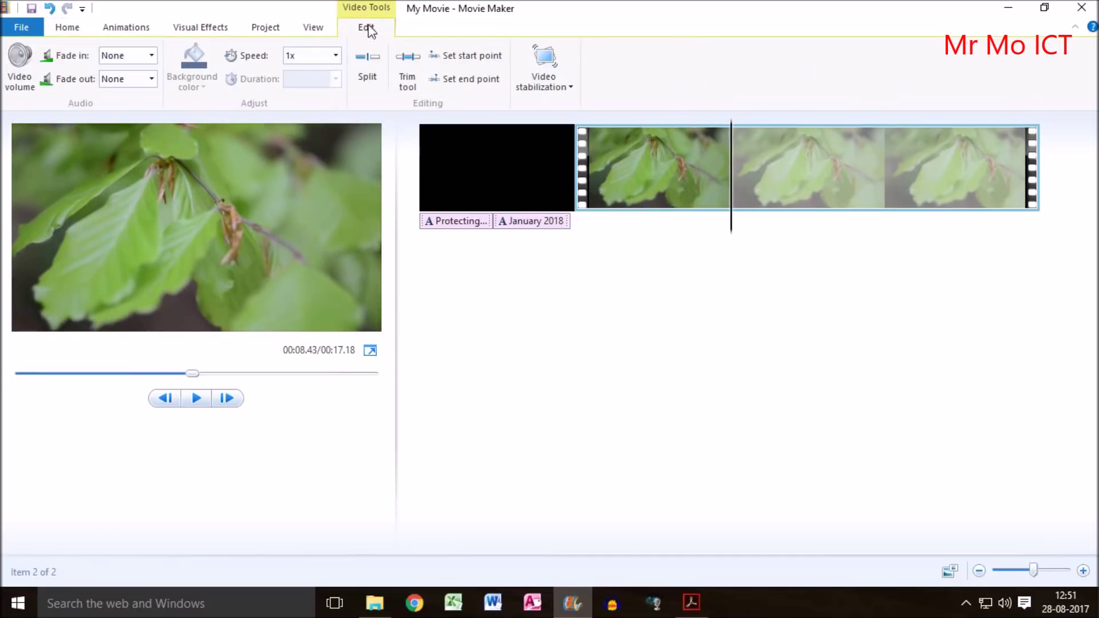
pyautogui.click(414, 79)
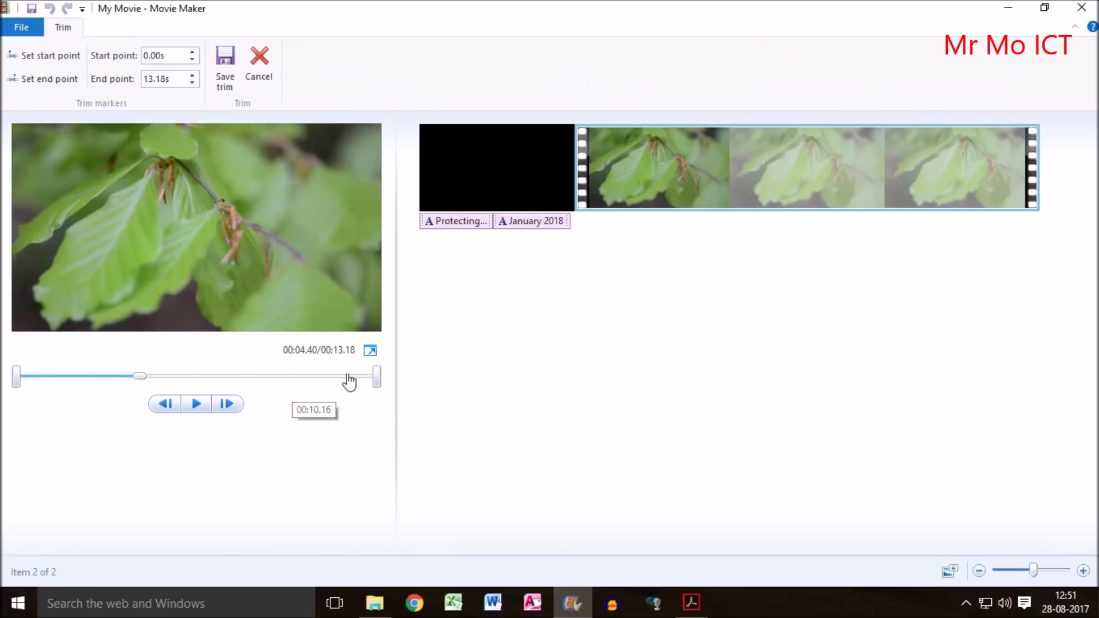
pyautogui.moveTo(376, 377); pyautogui.dragTo(178, 386)
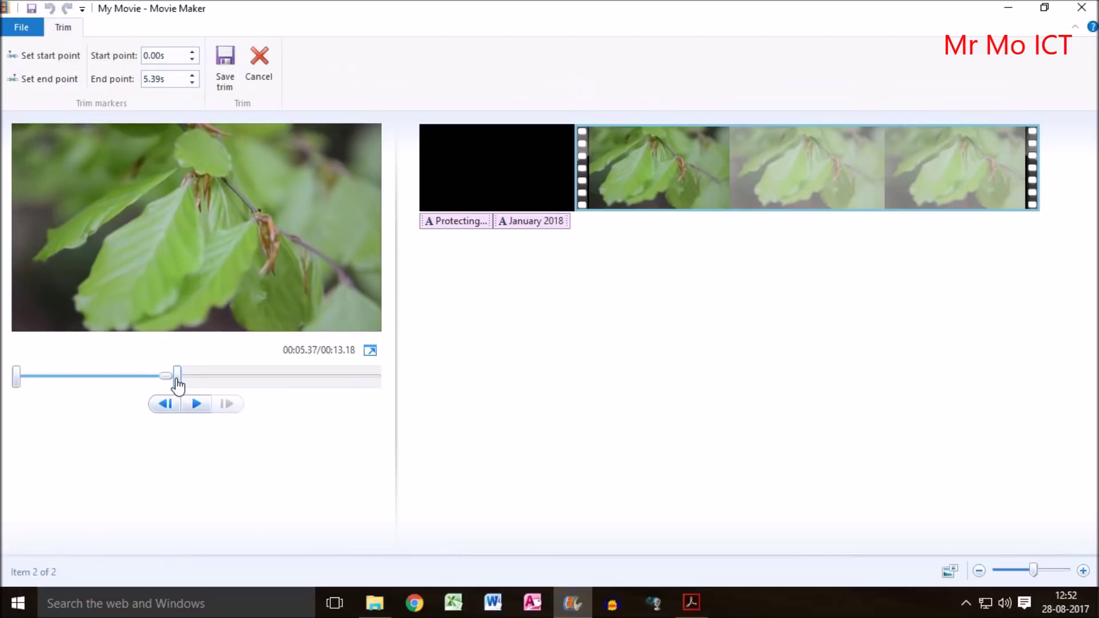
pyautogui.click(163, 80)
pyautogui.press('Right')
pyautogui.press('Right')
pyautogui.click(183, 55)
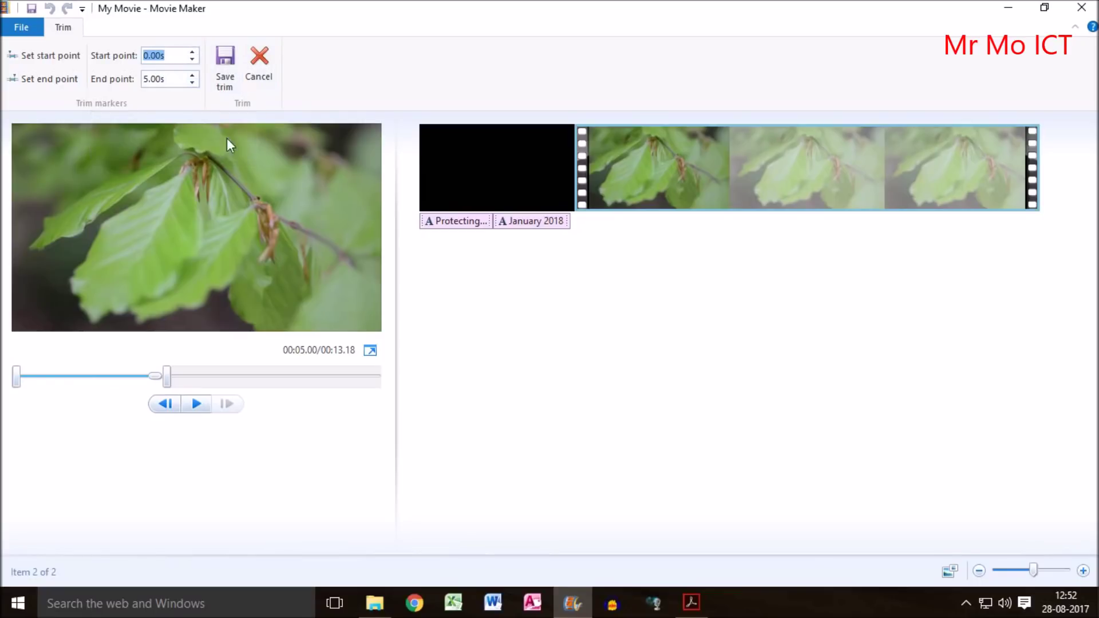
# Recheck the required Leaves clip length in the question paper, and save the trim in Movie Maker.
pyautogui.click(691, 602)
pyautogui.moveTo(384, 309)
pyautogui.mouseDown()
pyautogui.moveTo(392, 286)
pyautogui.moveTo(435, 309)
pyautogui.moveTo(399, 303)
pyautogui.mouseUp()
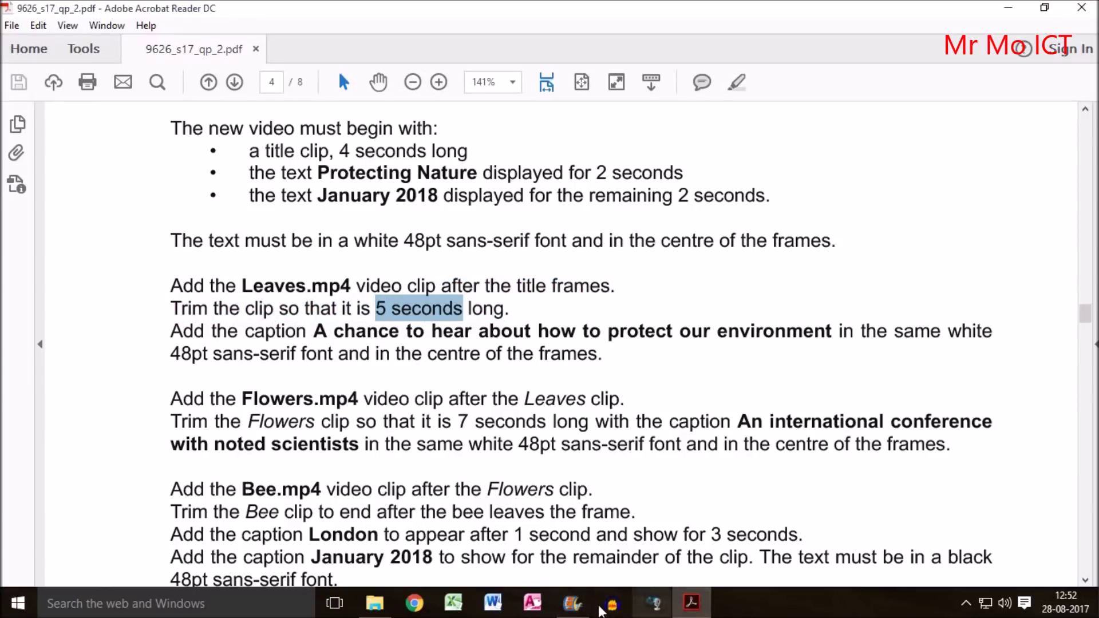
pyautogui.click(575, 607)
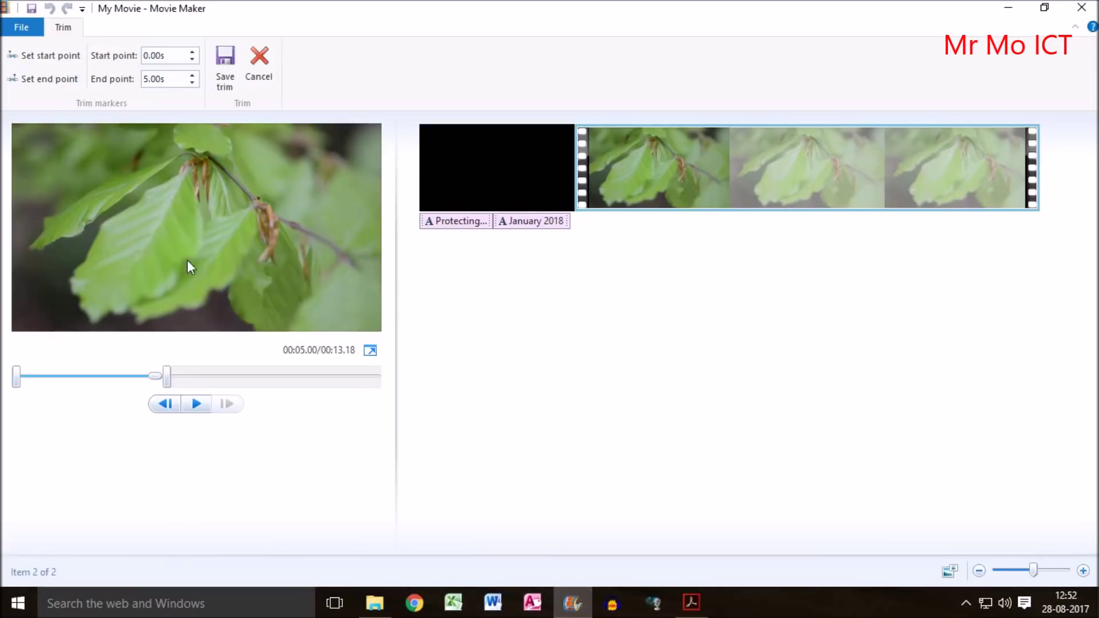
pyautogui.click(227, 57)
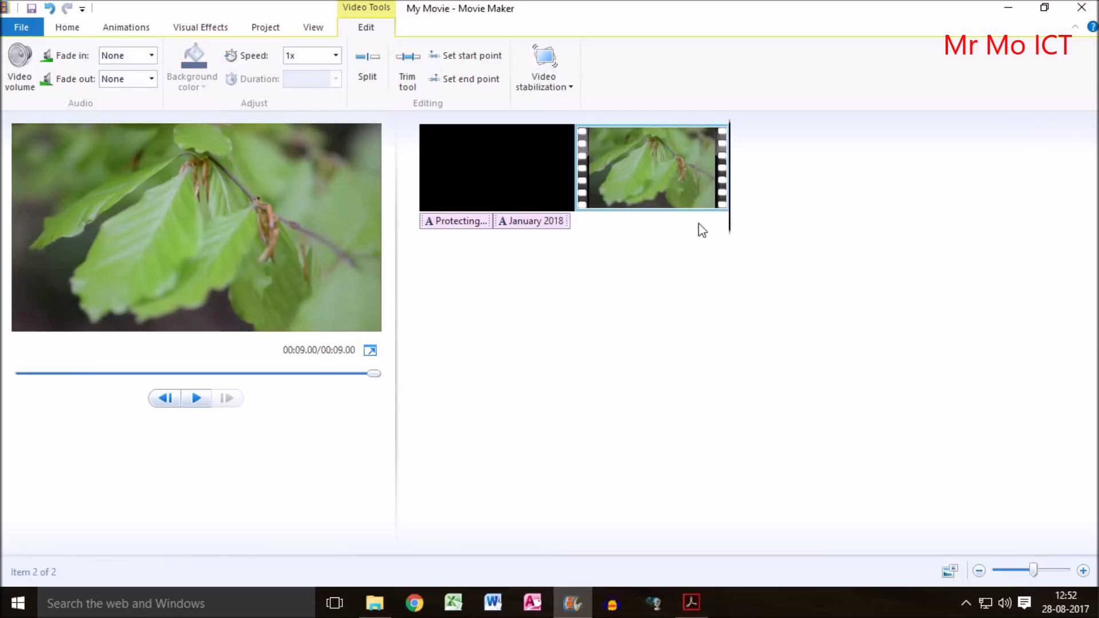
# Play the trimmed Leaves clip from its start, and compare the movie's length with the title and Leaves durations in the question paper.
pyautogui.moveTo(732, 229); pyautogui.dragTo(569, 235)
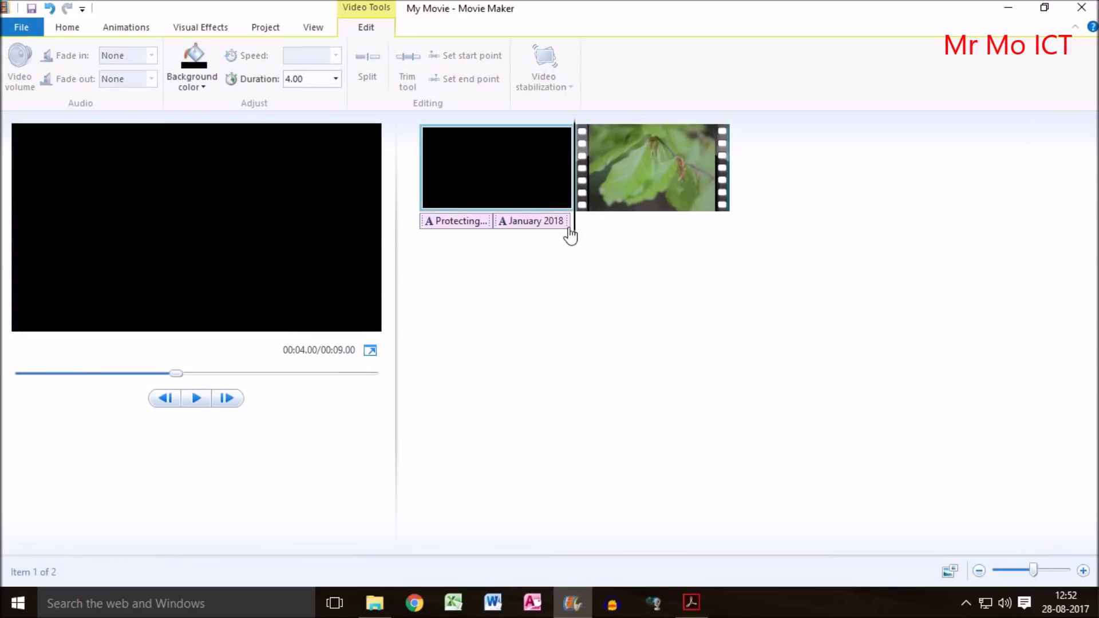
pyautogui.click(195, 399)
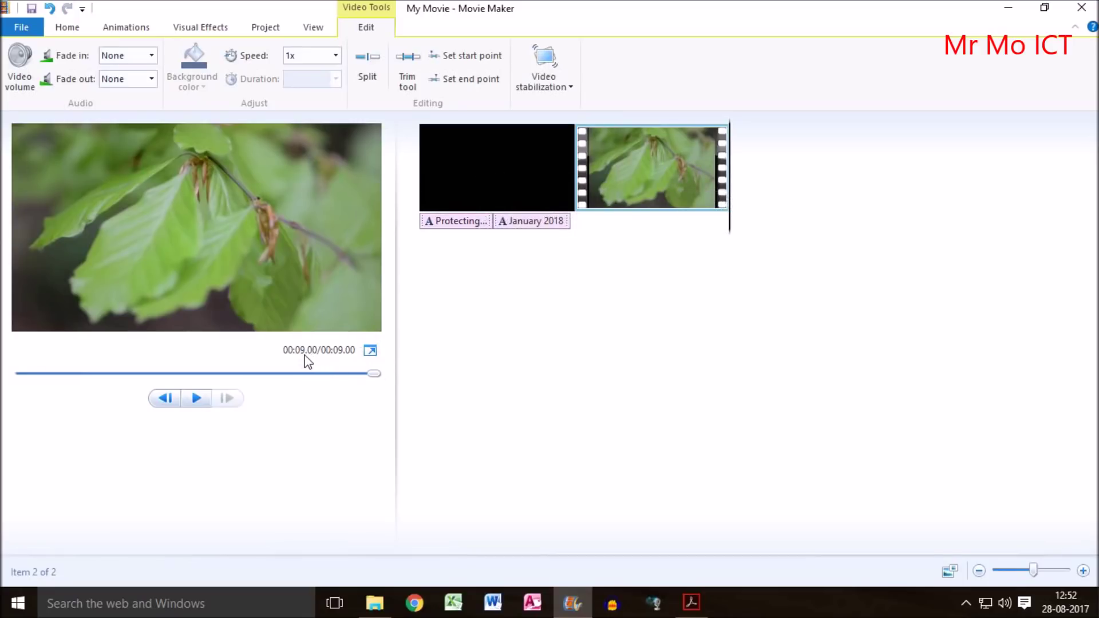
pyautogui.click(683, 603)
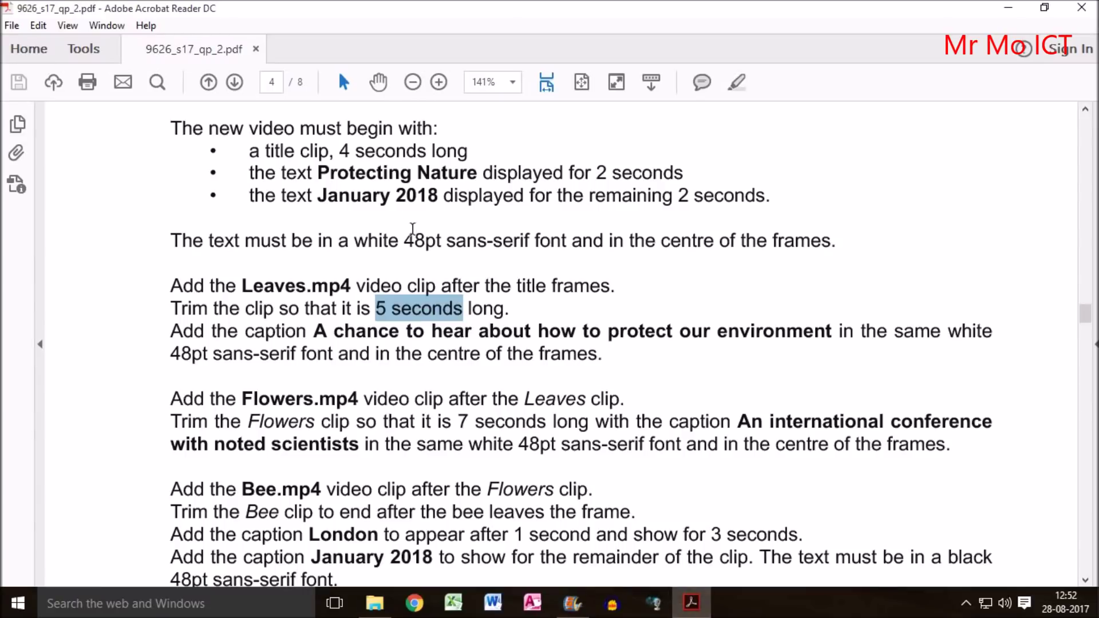
pyautogui.click(345, 150)
pyautogui.moveTo(345, 150); pyautogui.dragTo(436, 152)
pyautogui.moveTo(380, 309); pyautogui.dragTo(487, 309)
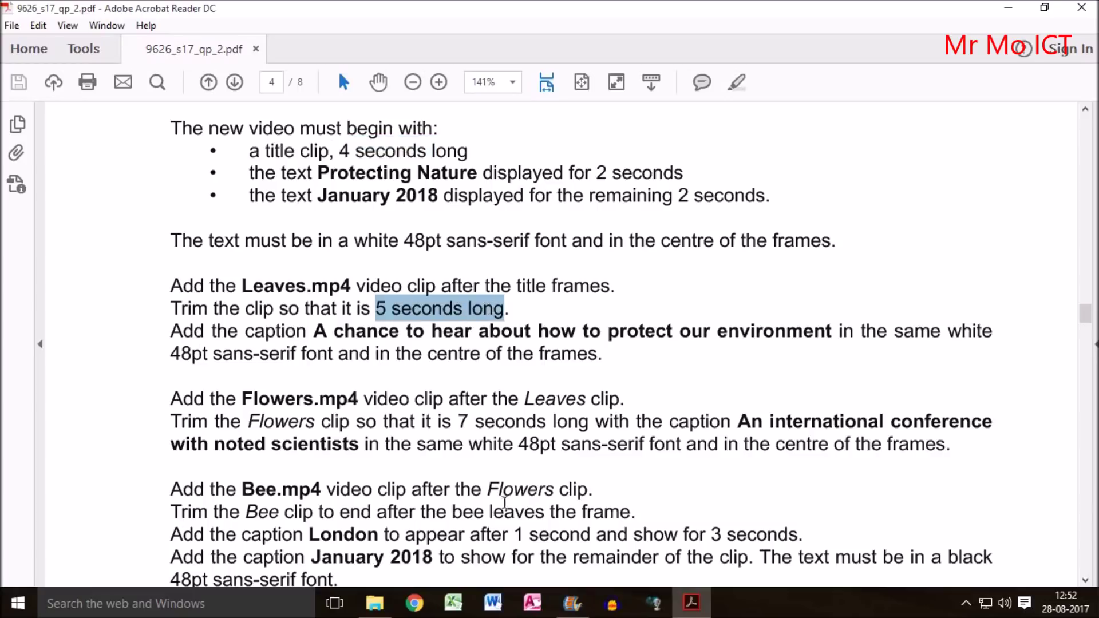
pyautogui.click(572, 603)
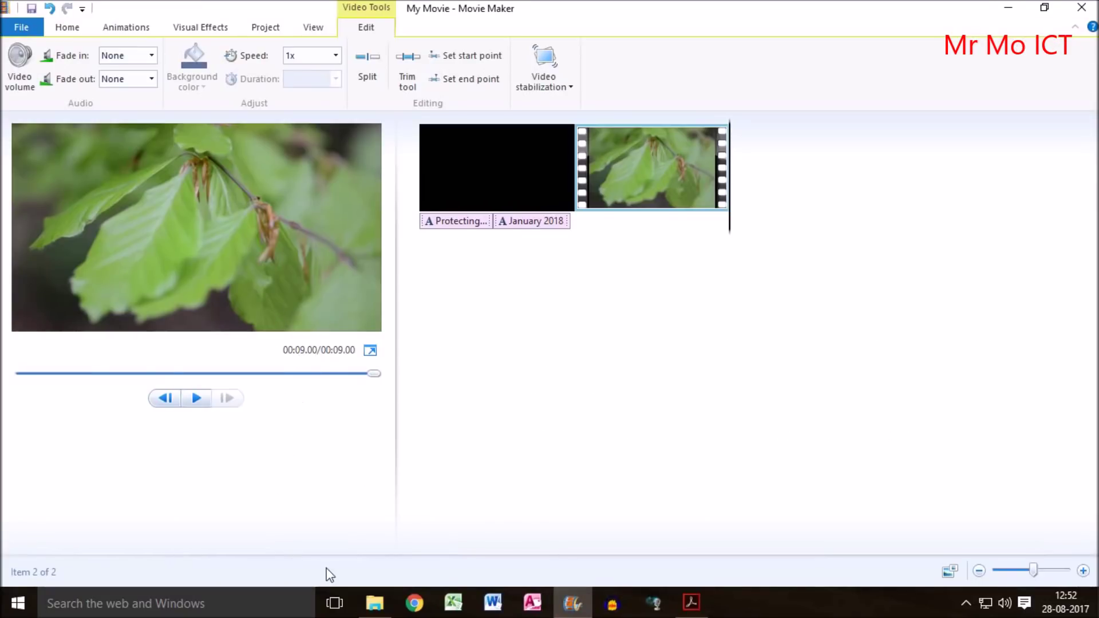
# Copy the caption text "A chance to hear about how to protect our environment" from the question paper PDF.
pyautogui.click(691, 603)
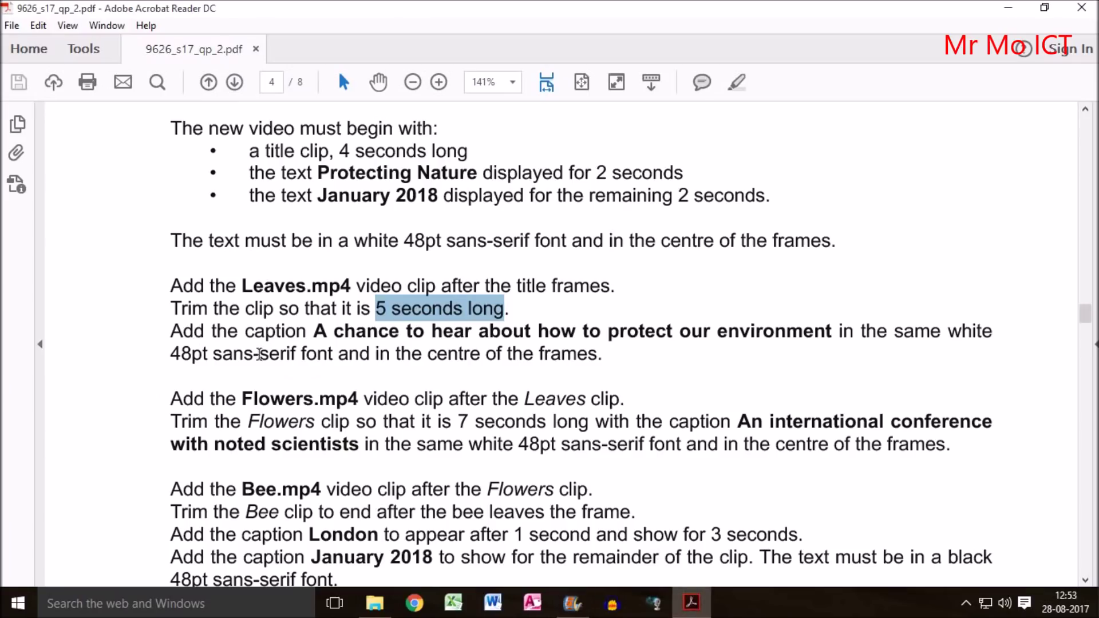
pyautogui.moveTo(315, 332); pyautogui.dragTo(831, 334)
pyautogui.hotkey('ctrl', 'c')
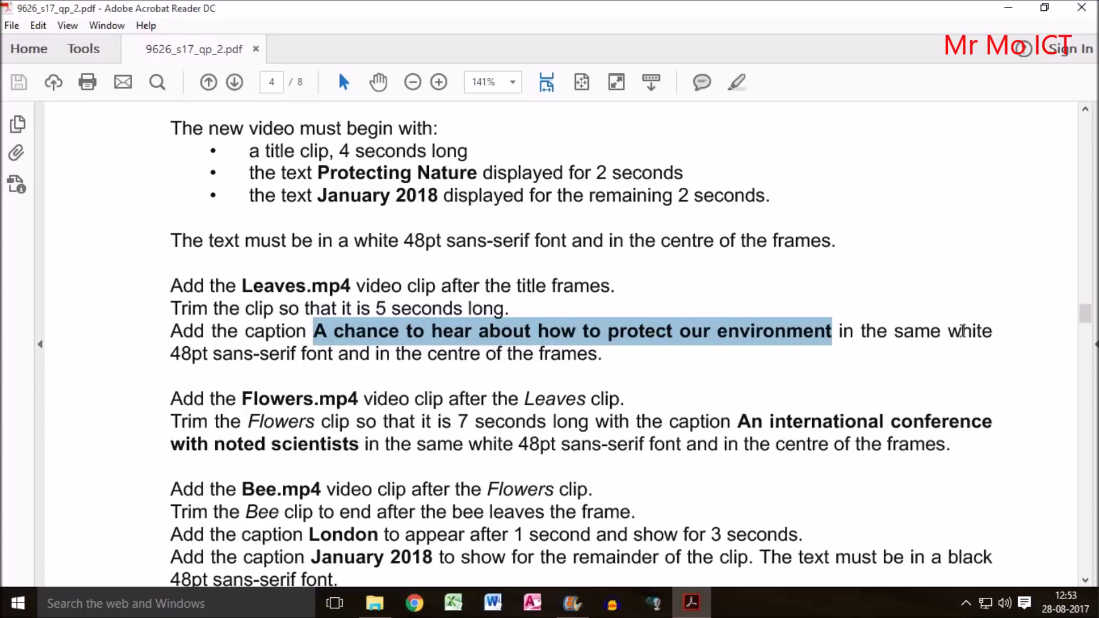
pyautogui.click(393, 348)
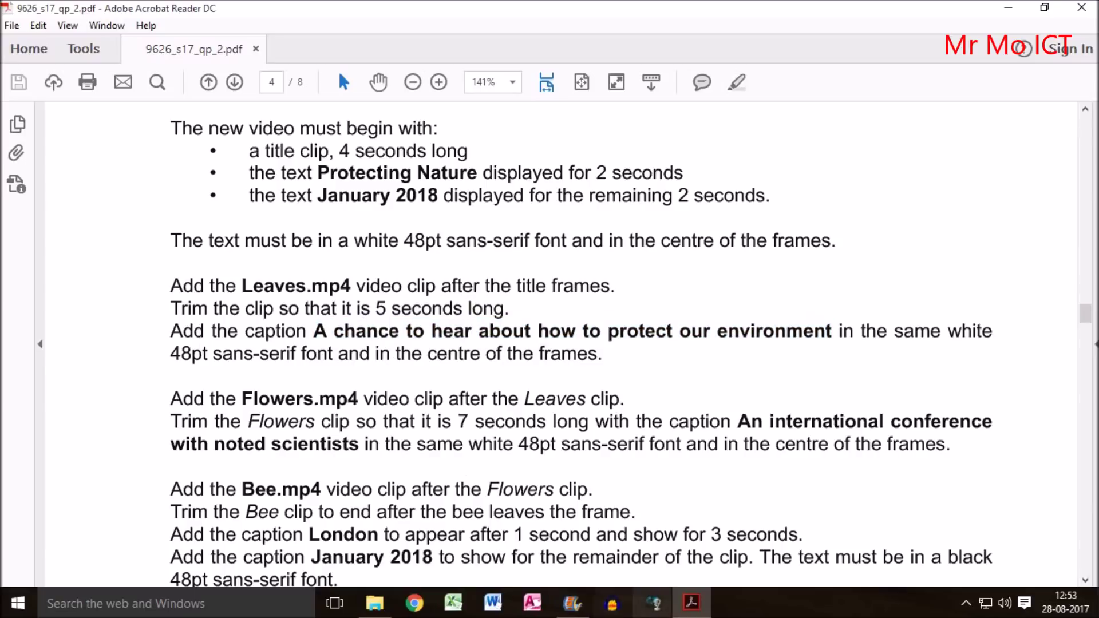
# Switch to Movie Maker and add the caption "A chance to hear about how to protect our environment" partway through the Leaves clip.
pyautogui.click(570, 603)
pyautogui.moveTo(714, 194); pyautogui.dragTo(657, 198)
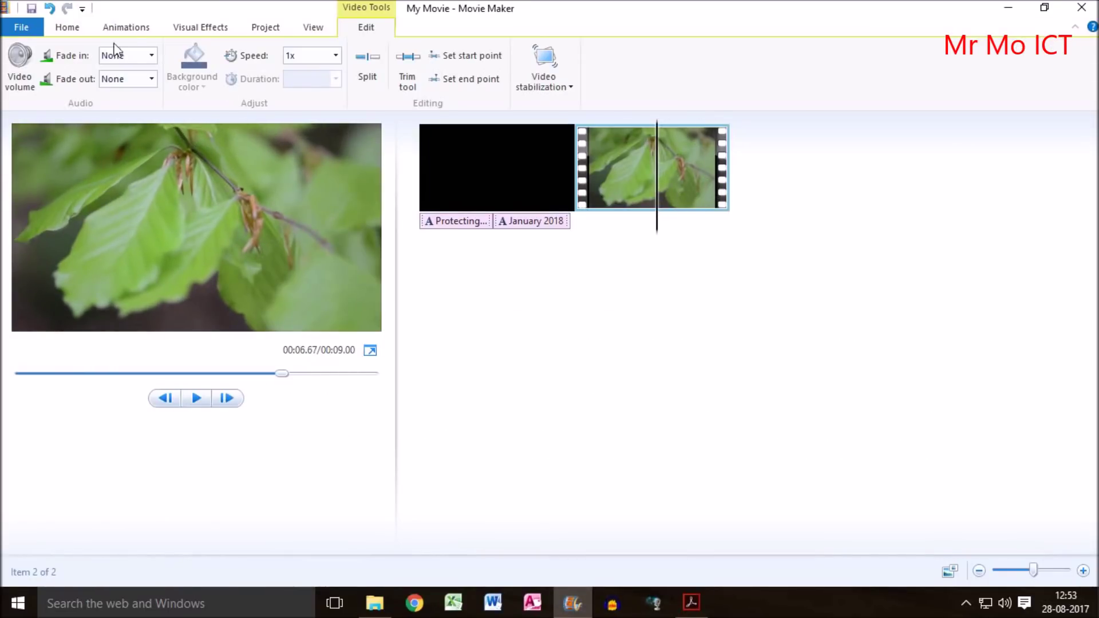
pyautogui.click(67, 27)
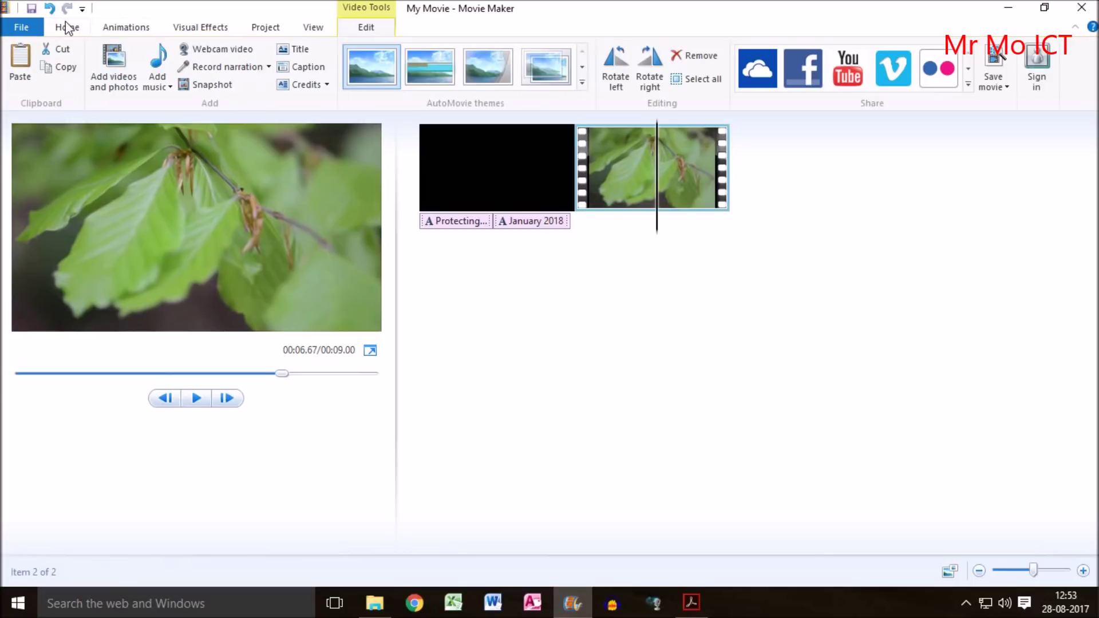
pyautogui.click(319, 72)
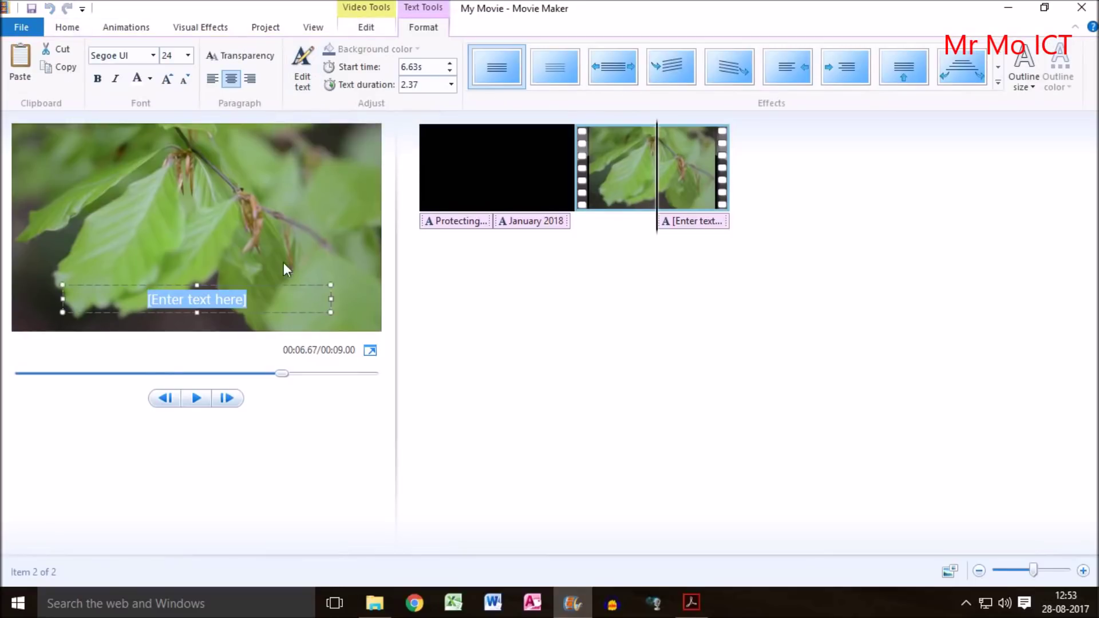
pyautogui.hotkey('ctrl', 'v')
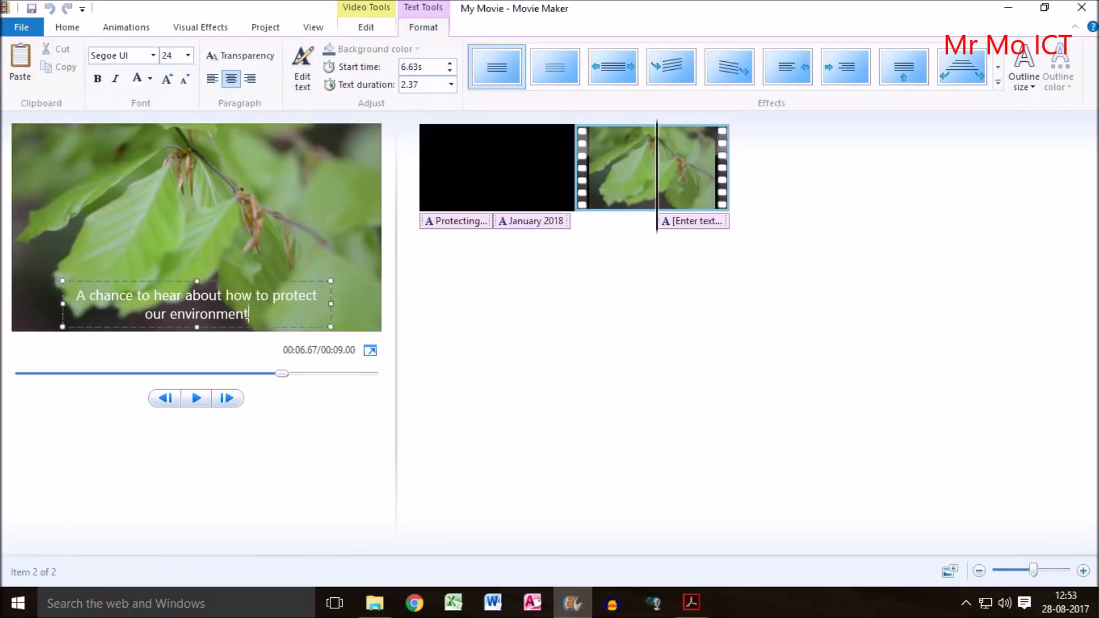
# Format the whole Leaves caption as white text at size 48.
pyautogui.moveTo(249, 314); pyautogui.dragTo(83, 285)
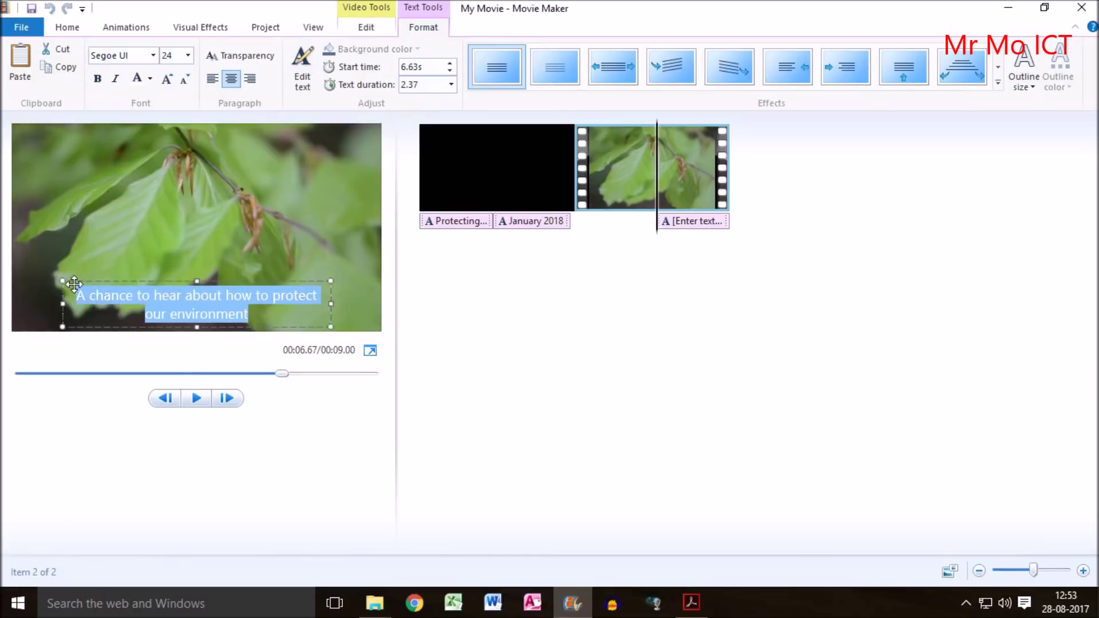
pyautogui.click(152, 78)
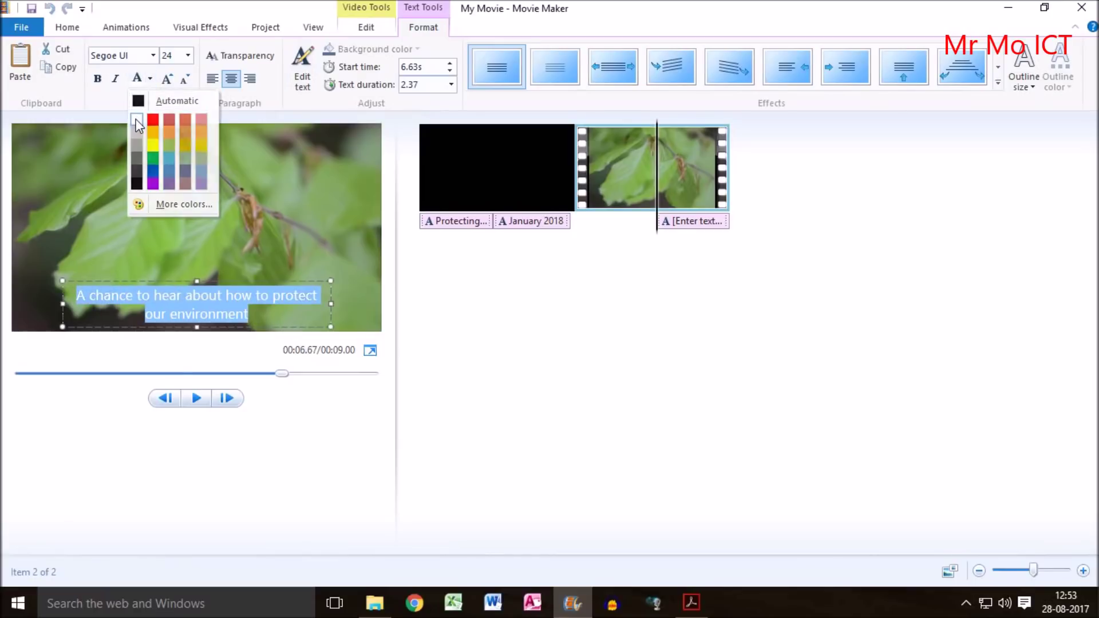
pyautogui.click(113, 70)
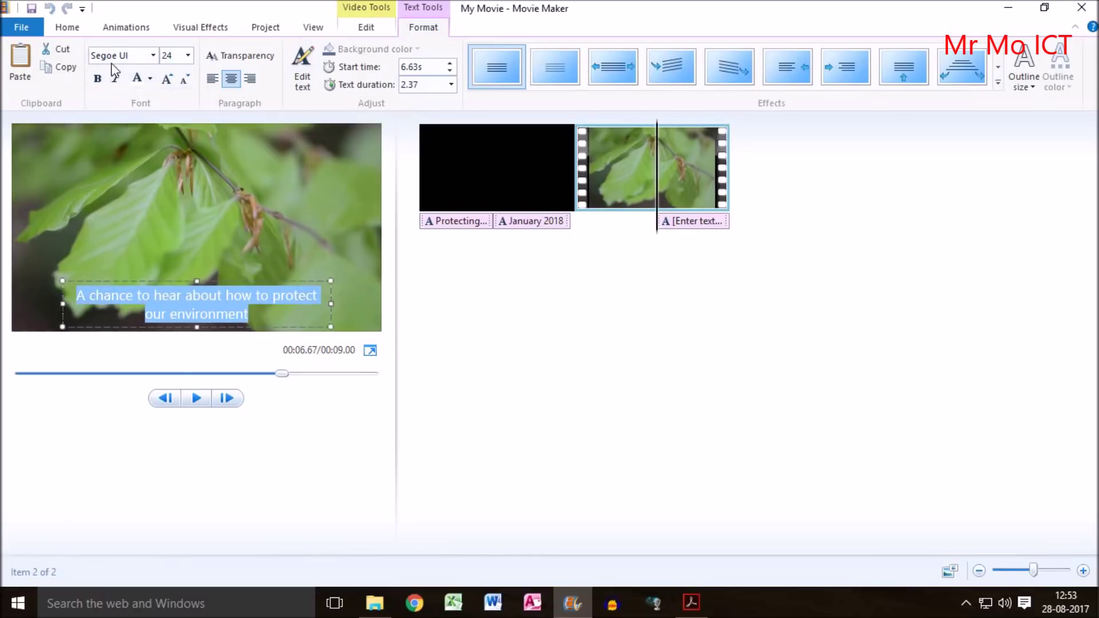
pyautogui.click(187, 54)
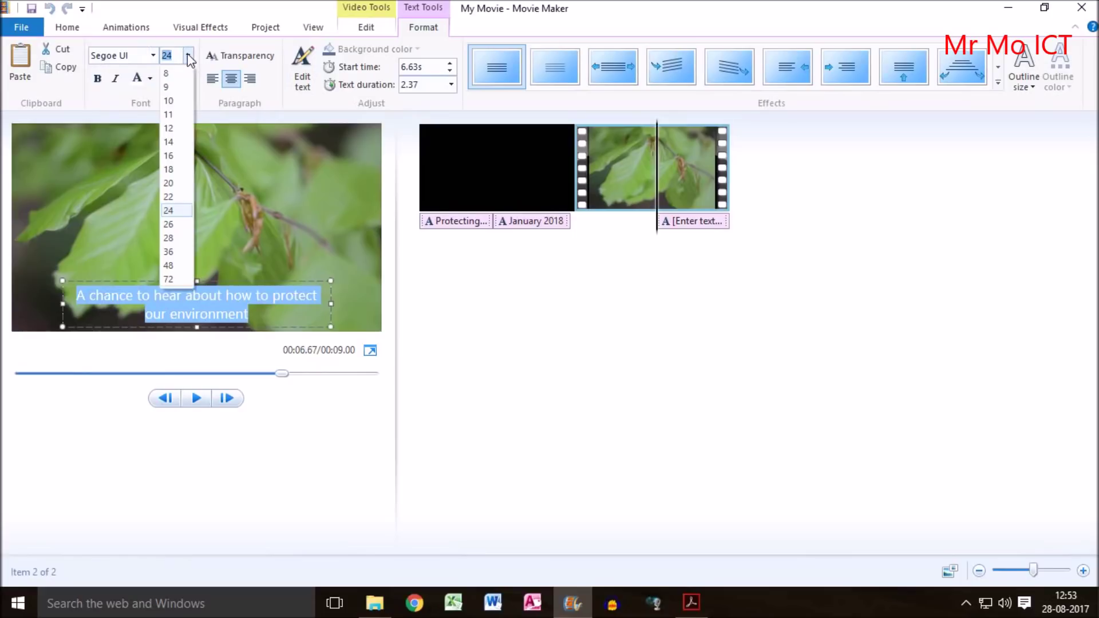
pyautogui.click(169, 266)
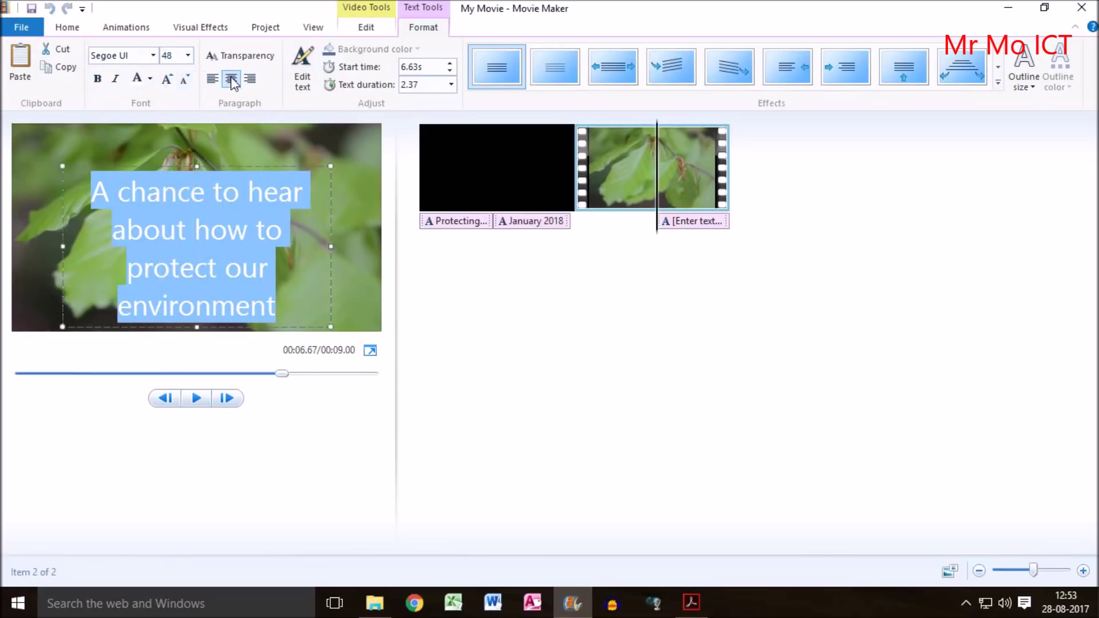
# Widen the Leaves caption box to nearly the full frame width and place it in the lower part of the frame.
pyautogui.moveTo(331, 246); pyautogui.dragTo(375, 245)
pyautogui.moveTo(18, 227); pyautogui.dragTo(16, 228)
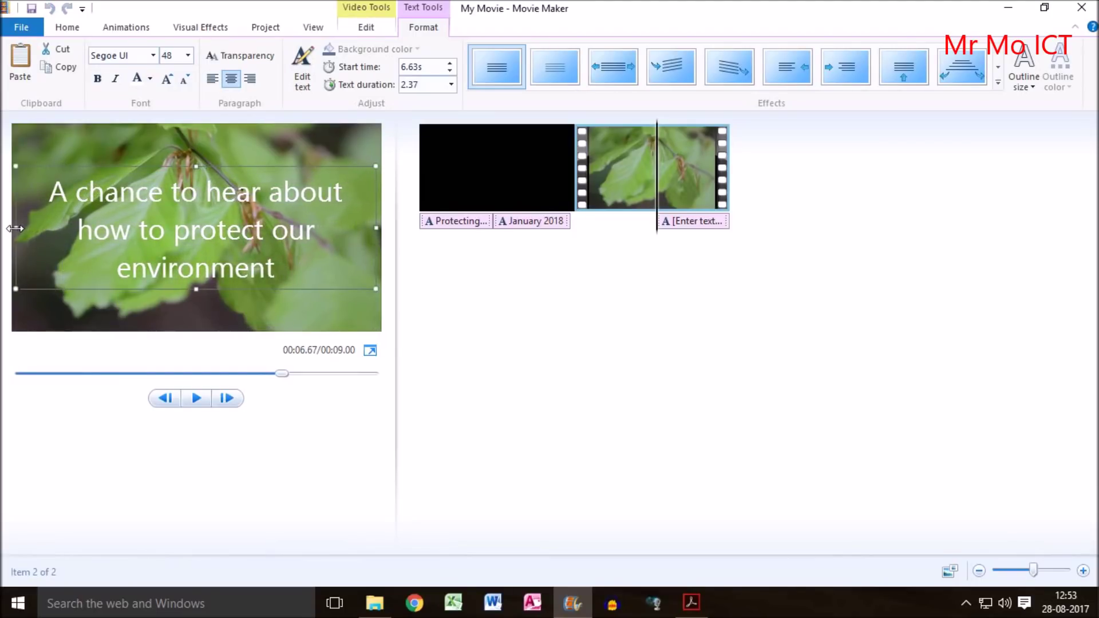
pyautogui.moveTo(212, 166); pyautogui.dragTo(212, 204)
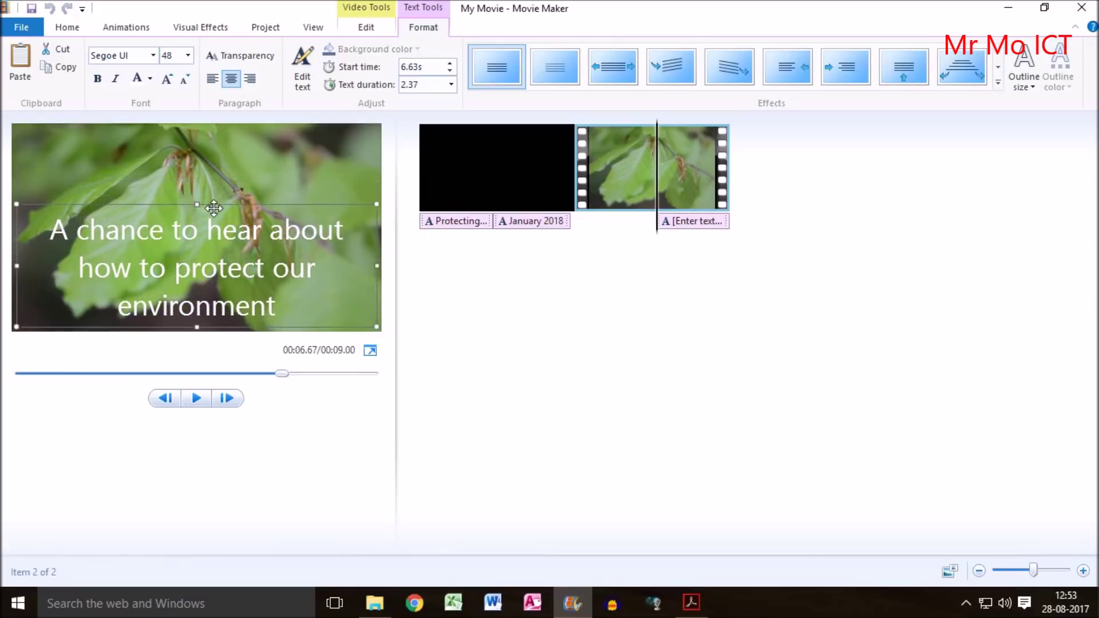
# Check the Leaves caption's required font size and centring in the question paper PDF, and return to Movie Maker.
pyautogui.click(691, 602)
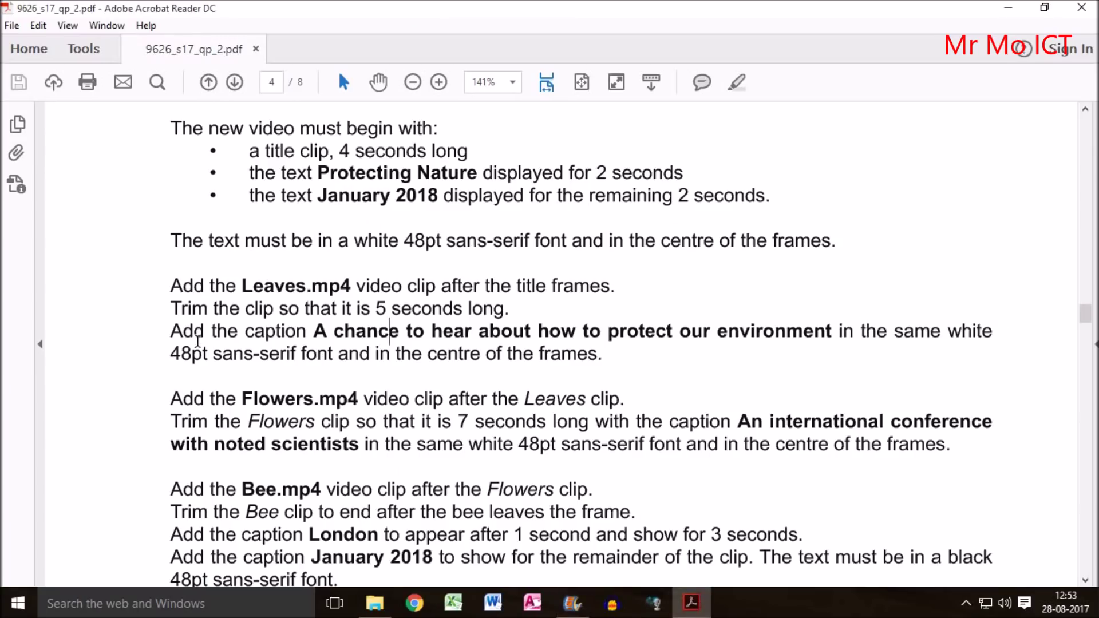
pyautogui.moveTo(174, 351); pyautogui.dragTo(582, 355)
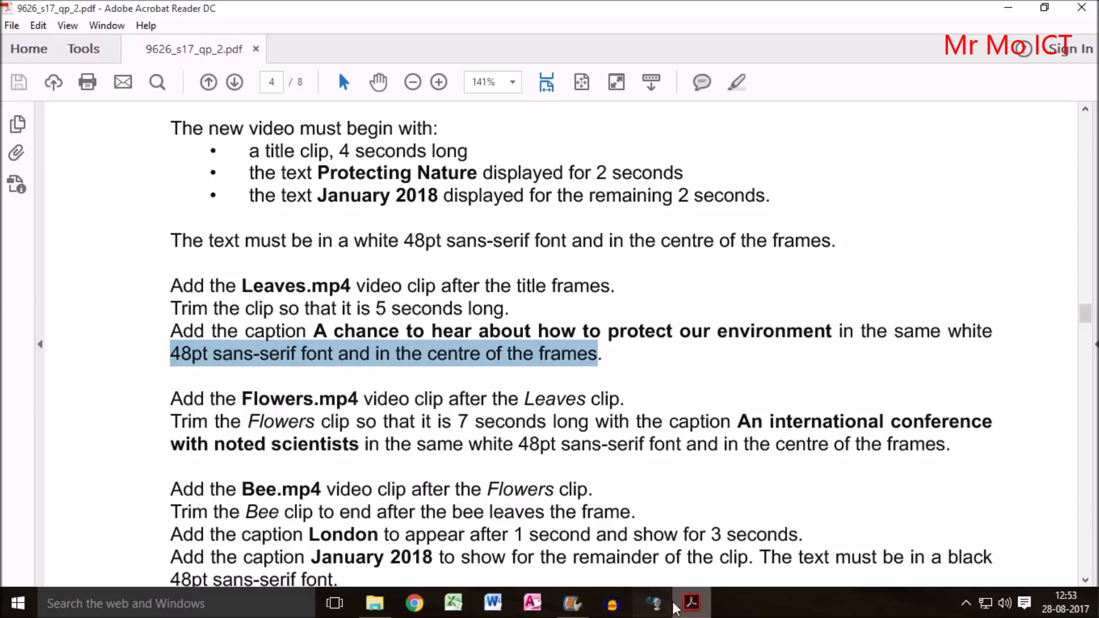
pyautogui.click(572, 602)
pyautogui.click(245, 175)
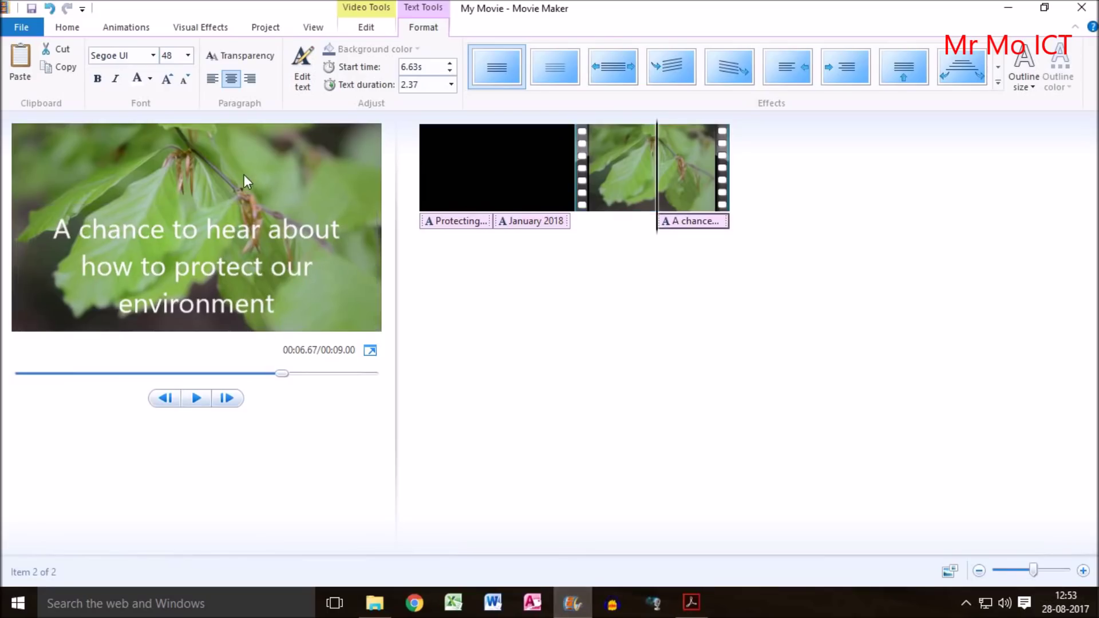
# Play the movie from its beginning through the Leaves clip to check when the caption appears.
pyautogui.moveTo(658, 206); pyautogui.dragTo(416, 205)
pyautogui.click(416, 204)
pyautogui.click(196, 398)
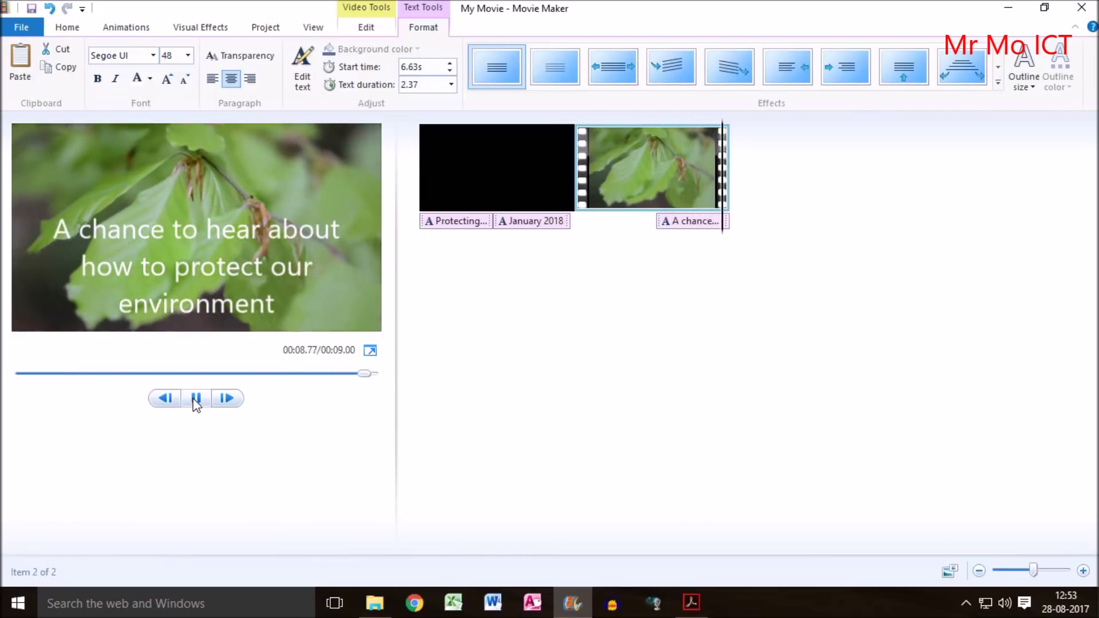
# Move the "A chance to hear about" caption on the timeline so it starts with the Leaves clip.
pyautogui.moveTo(564, 184); pyautogui.dragTo(628, 192)
pyautogui.click(724, 221)
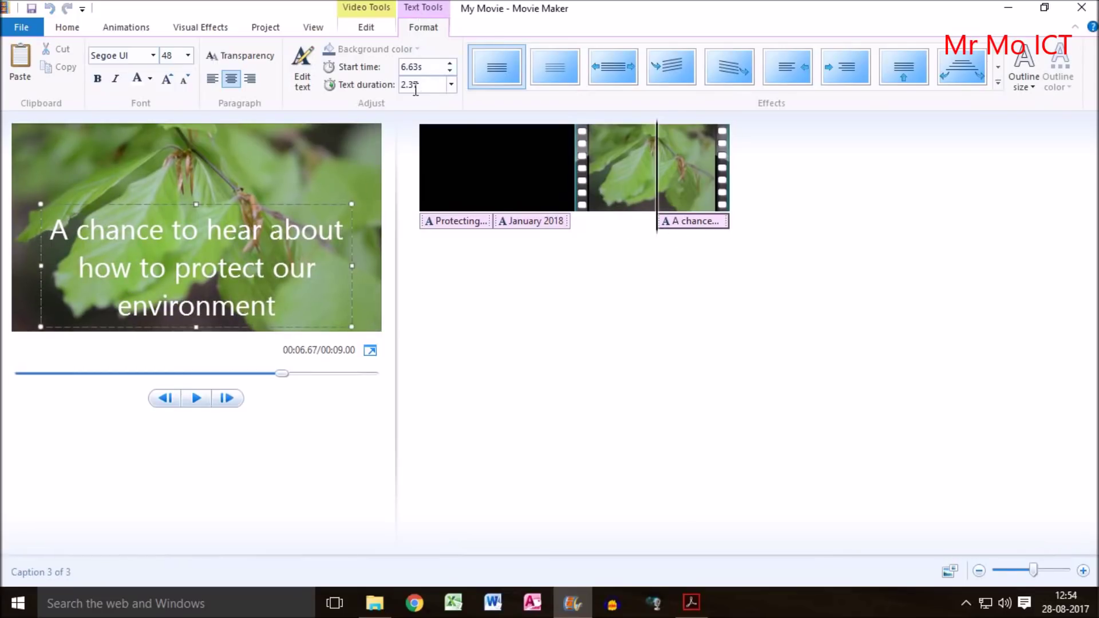
pyautogui.click(420, 69)
pyautogui.moveTo(658, 229); pyautogui.dragTo(580, 232)
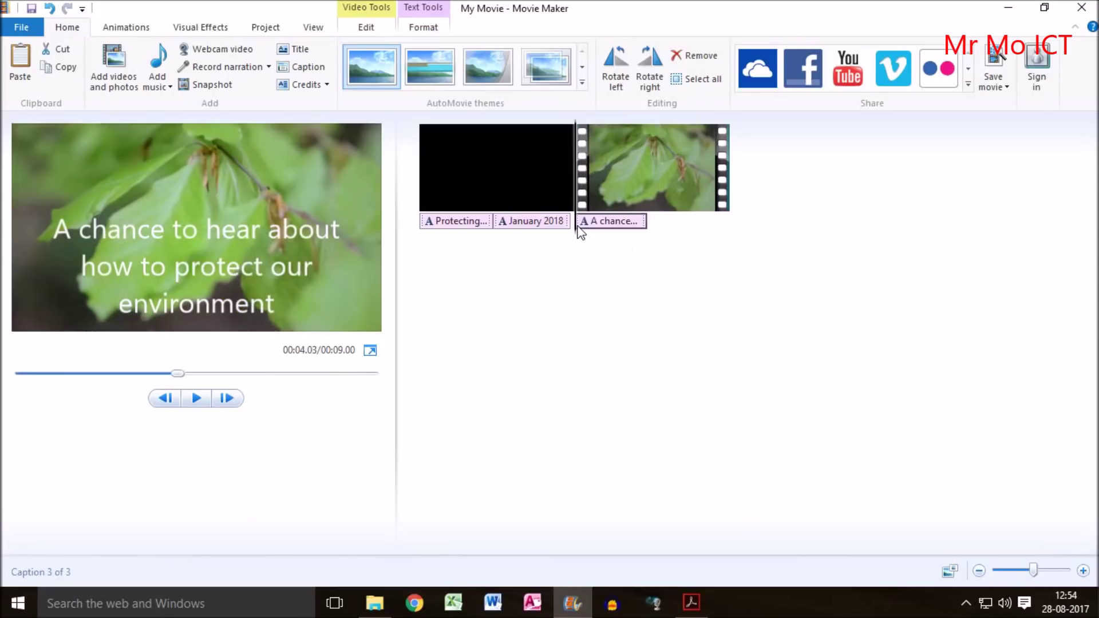
# Set the Leaves caption's text duration to 5.00 seconds.
pyautogui.click(607, 229)
pyautogui.click(450, 85)
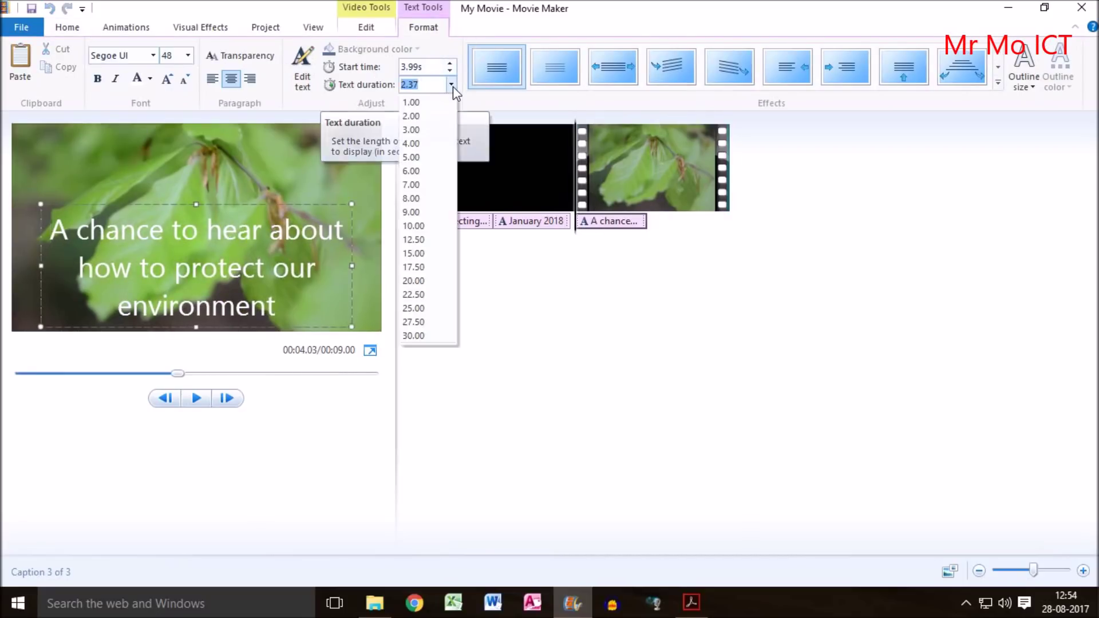
pyautogui.click(420, 162)
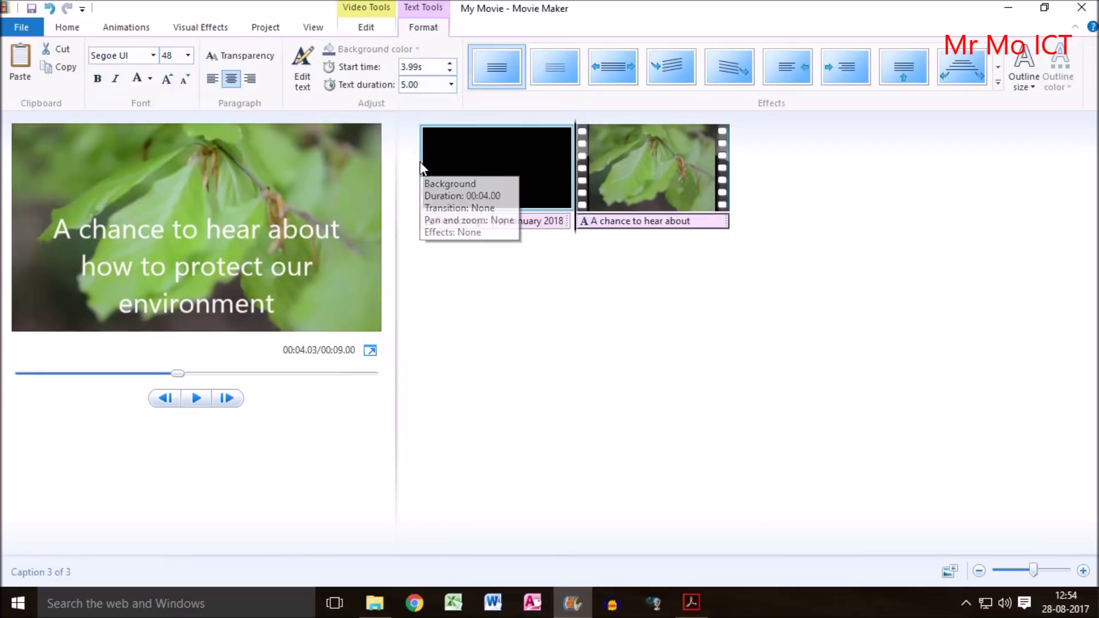
# Set the Leaves caption's start time to 4.00s, re-enter its duration as 5 seconds, and dismiss any error message.
pyautogui.click(432, 66)
pyautogui.write('5')
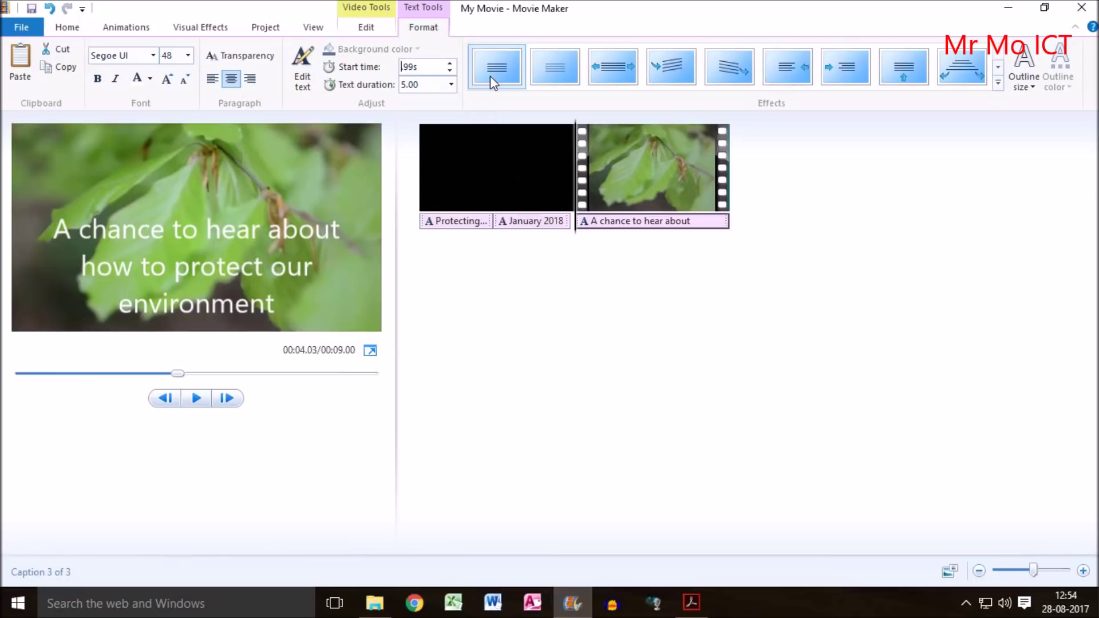
pyautogui.write('4.00s')
pyautogui.click(445, 84)
pyautogui.press('BackSpace')
pyautogui.write('5')
pyautogui.click(527, 343)
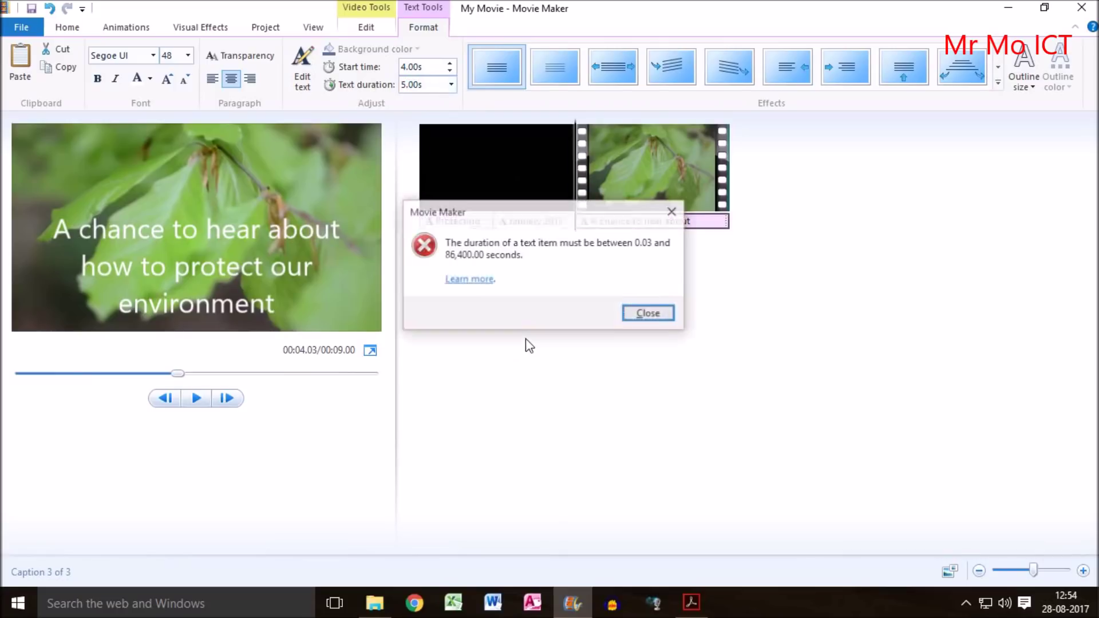
pyautogui.click(650, 314)
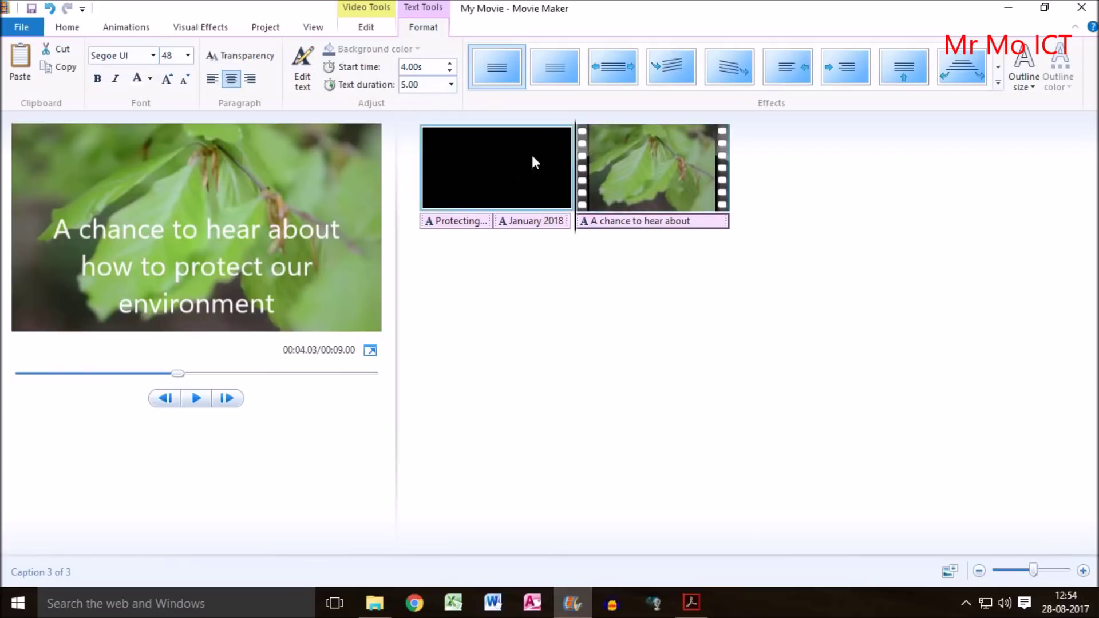
# Check the next required clip in the question paper, and add the Flowers video after the Leaves clip in Movie Maker.
pyautogui.click(690, 603)
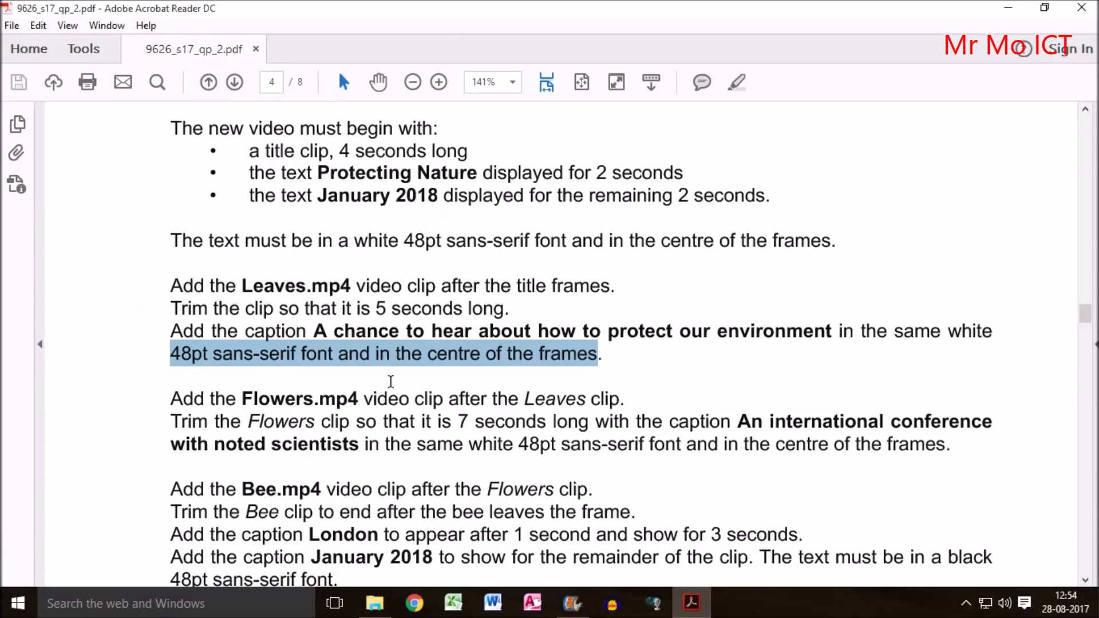
pyautogui.moveTo(241, 399); pyautogui.dragTo(358, 396)
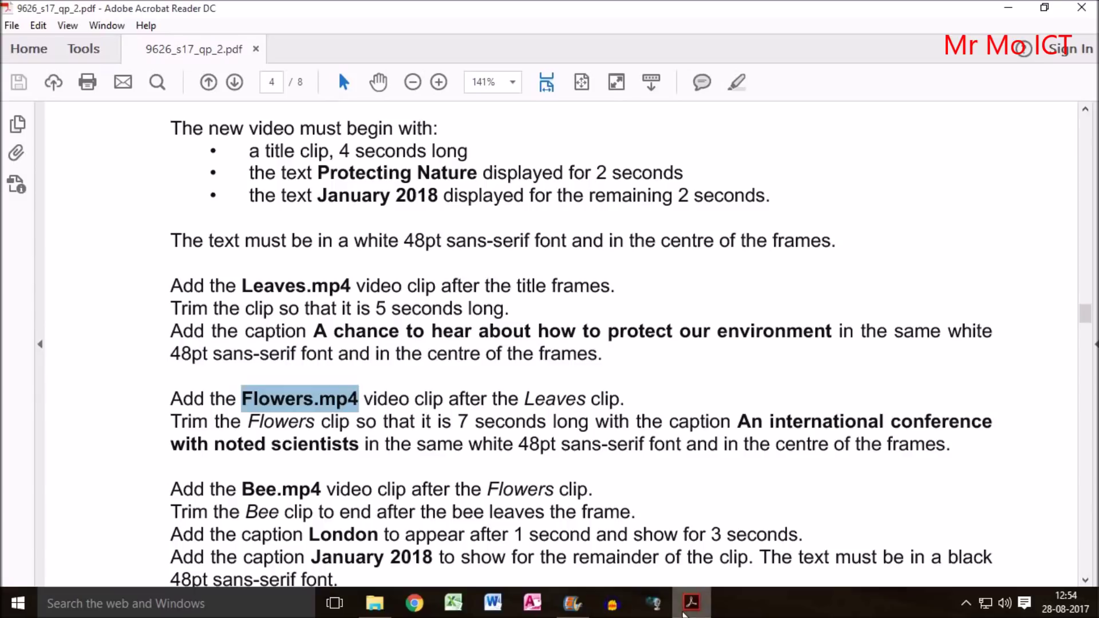
pyautogui.click(571, 604)
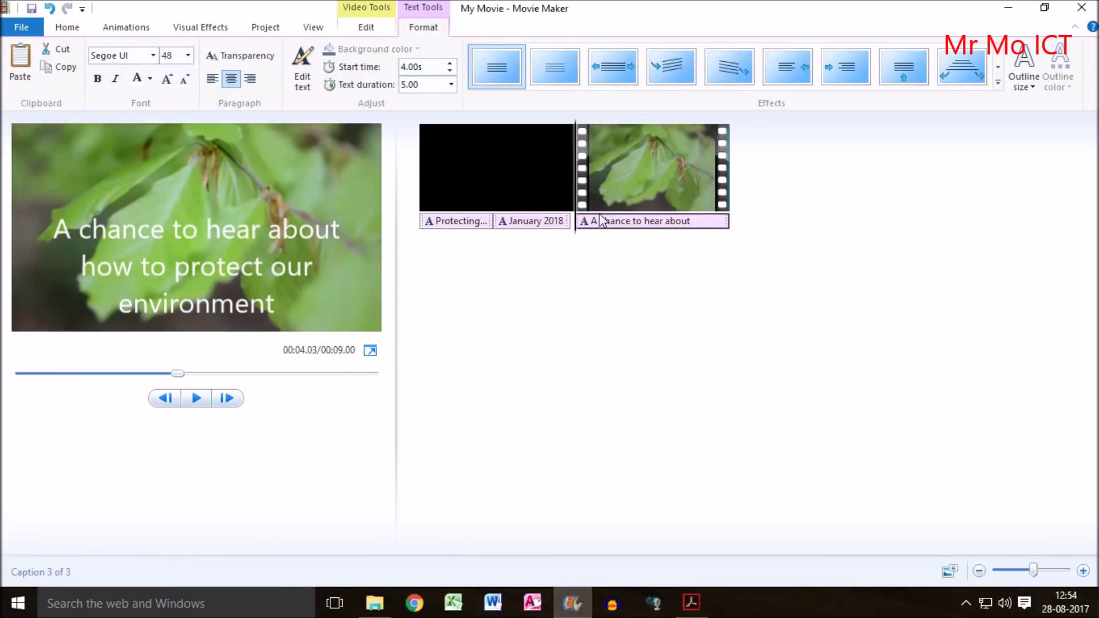
pyautogui.moveTo(573, 231); pyautogui.dragTo(737, 248)
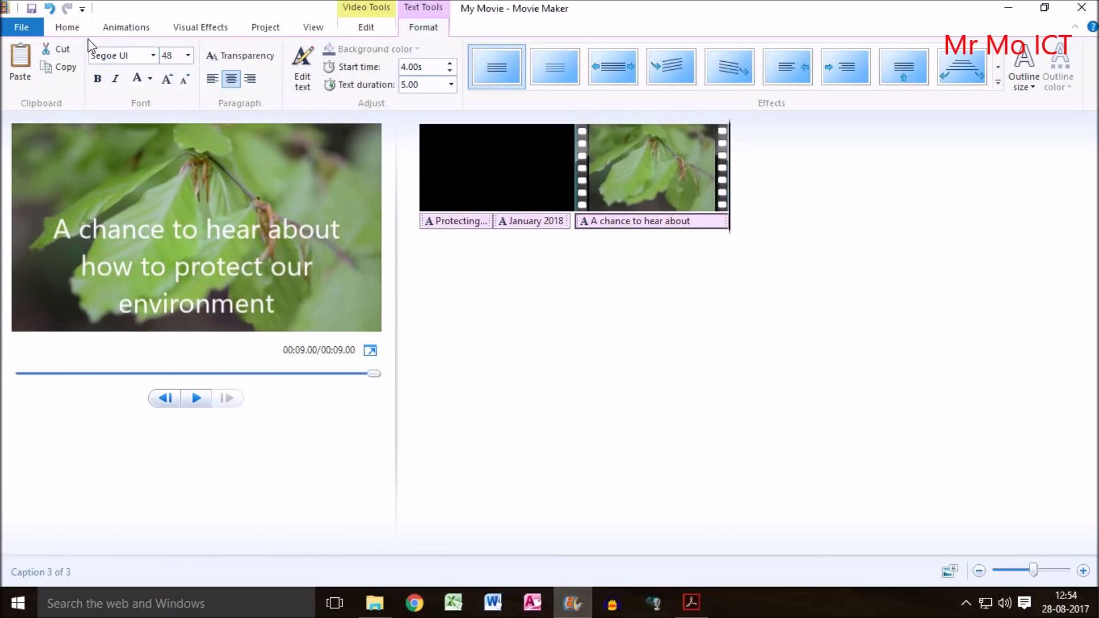
pyautogui.click(68, 29)
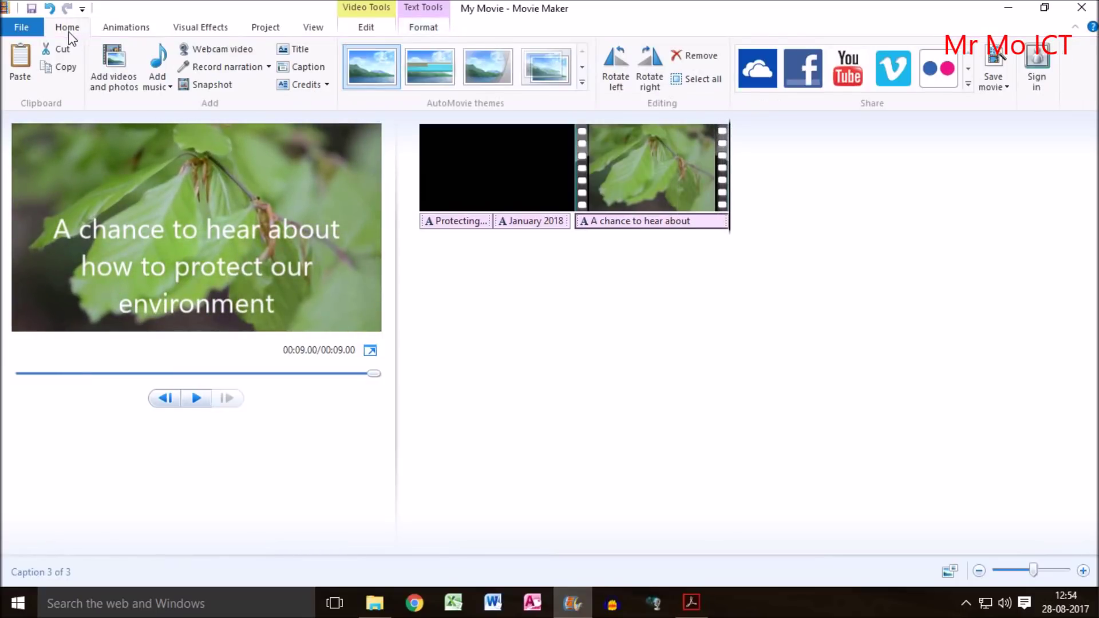
pyautogui.click(120, 92)
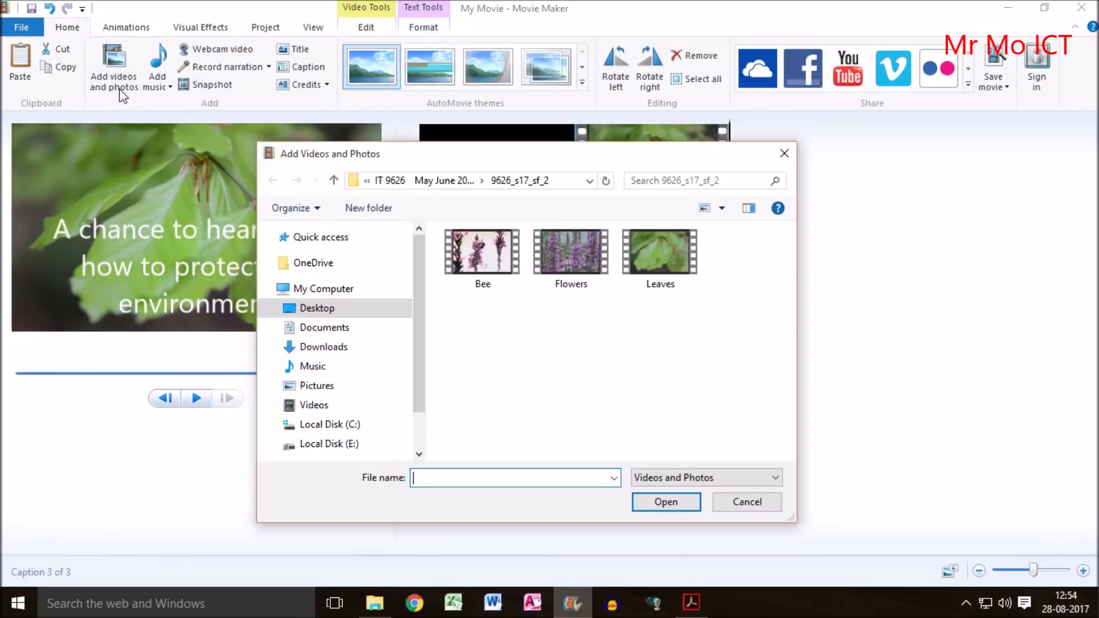
pyautogui.click(567, 287)
pyautogui.click(666, 502)
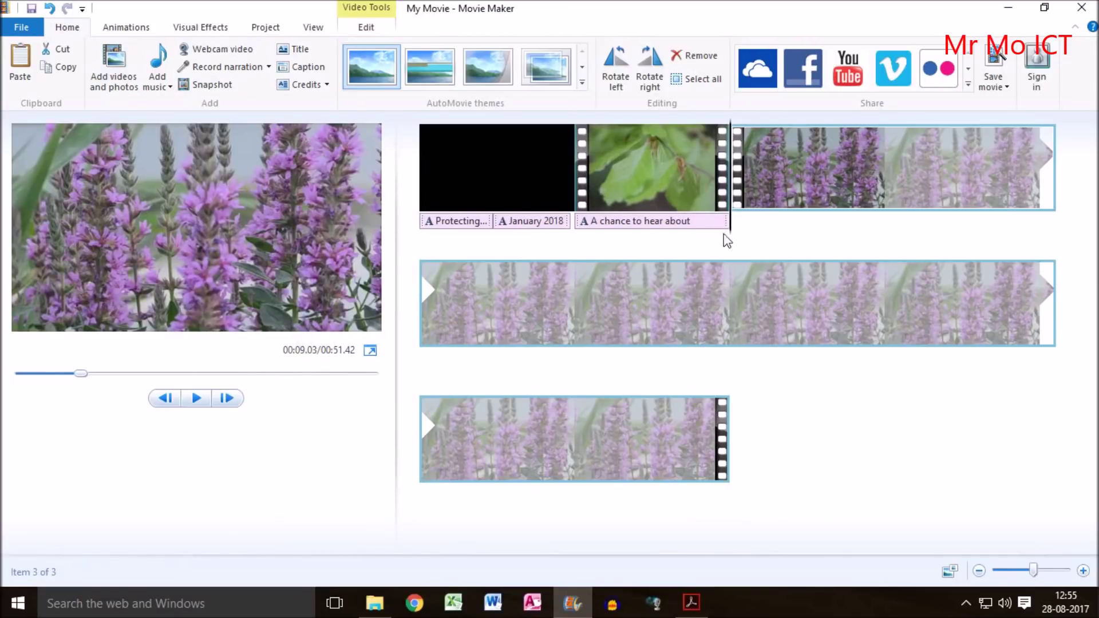
# Play the Flowers clip and check its required trimmed length in the question paper PDF.
pyautogui.click(196, 398)
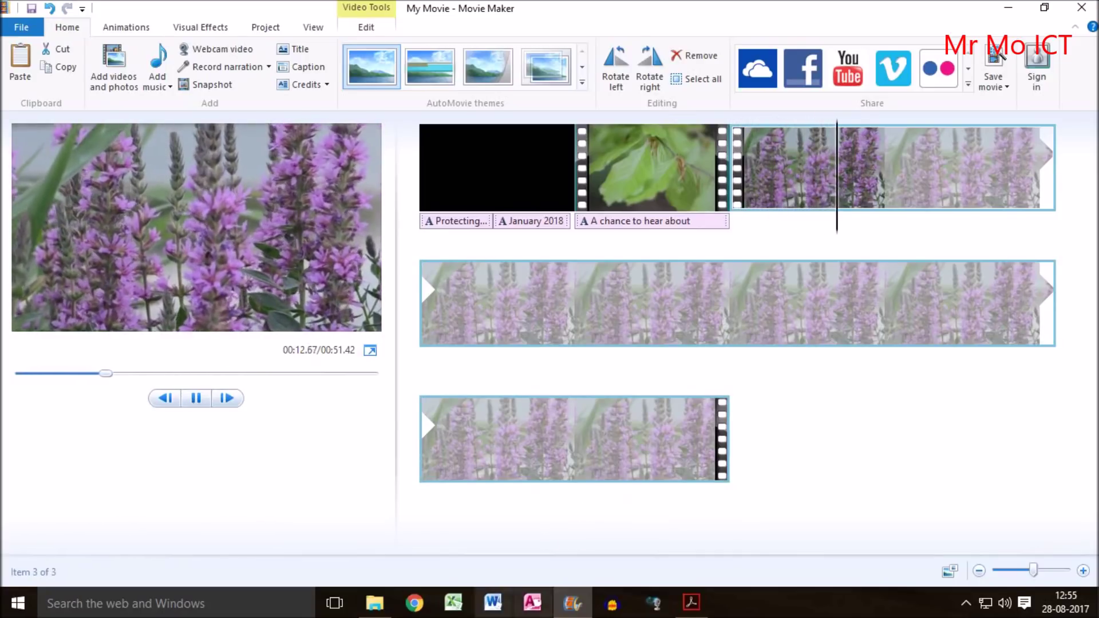
pyautogui.hotkey('alt', 'Tab')
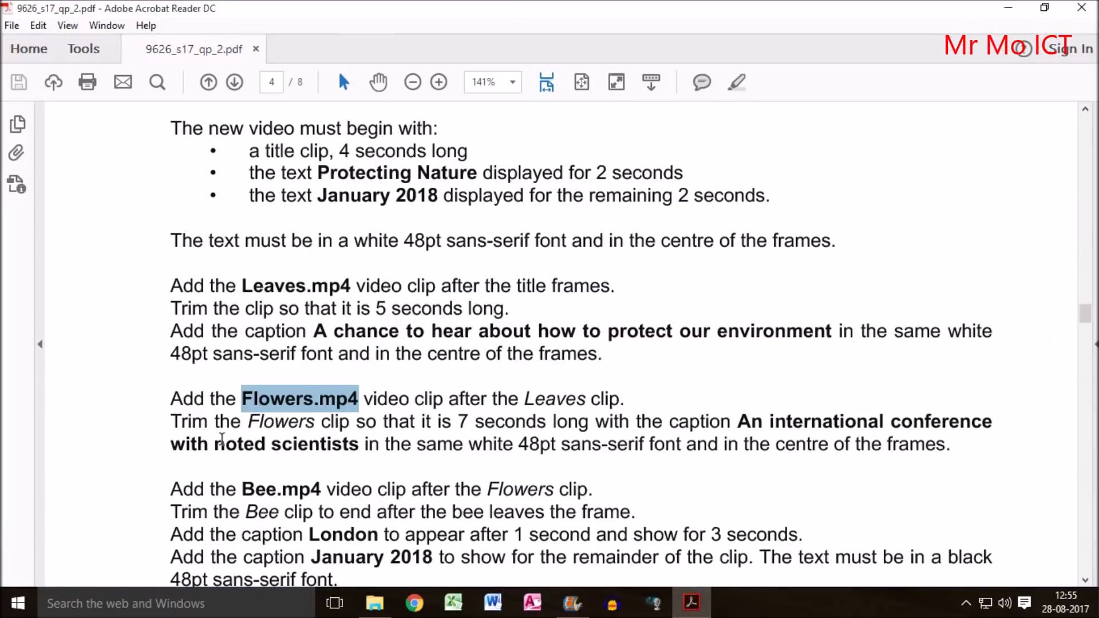
pyautogui.moveTo(173, 420); pyautogui.dragTo(675, 418)
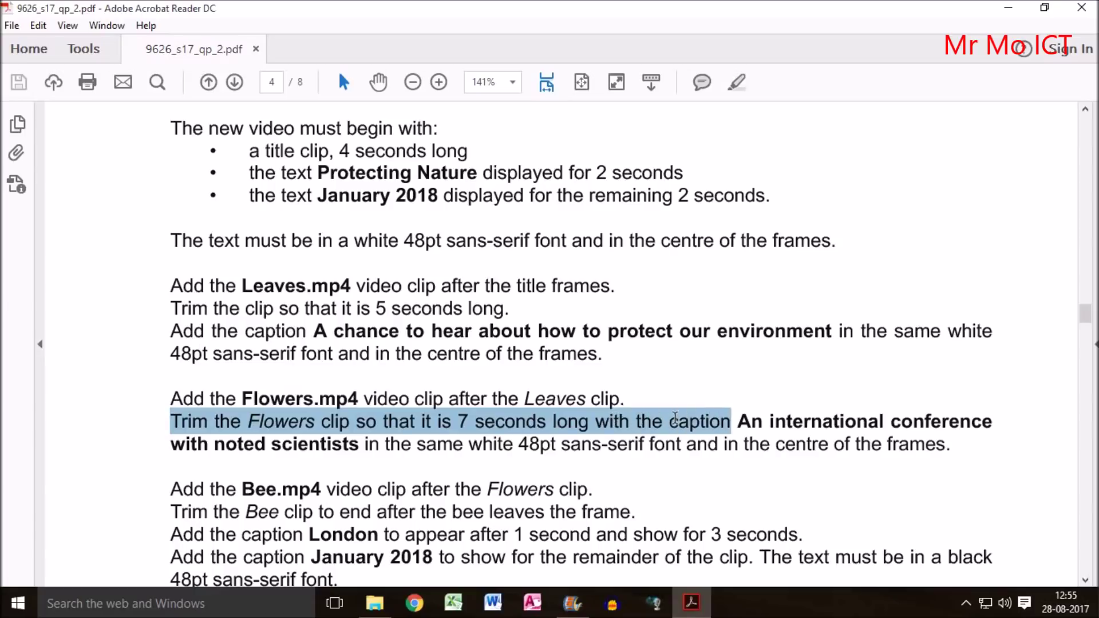
pyautogui.moveTo(459, 422); pyautogui.dragTo(526, 421)
# Switch to Movie Maker and trim the Flowers clip to end at 7 seconds, saving the trim.
pyautogui.click(572, 602)
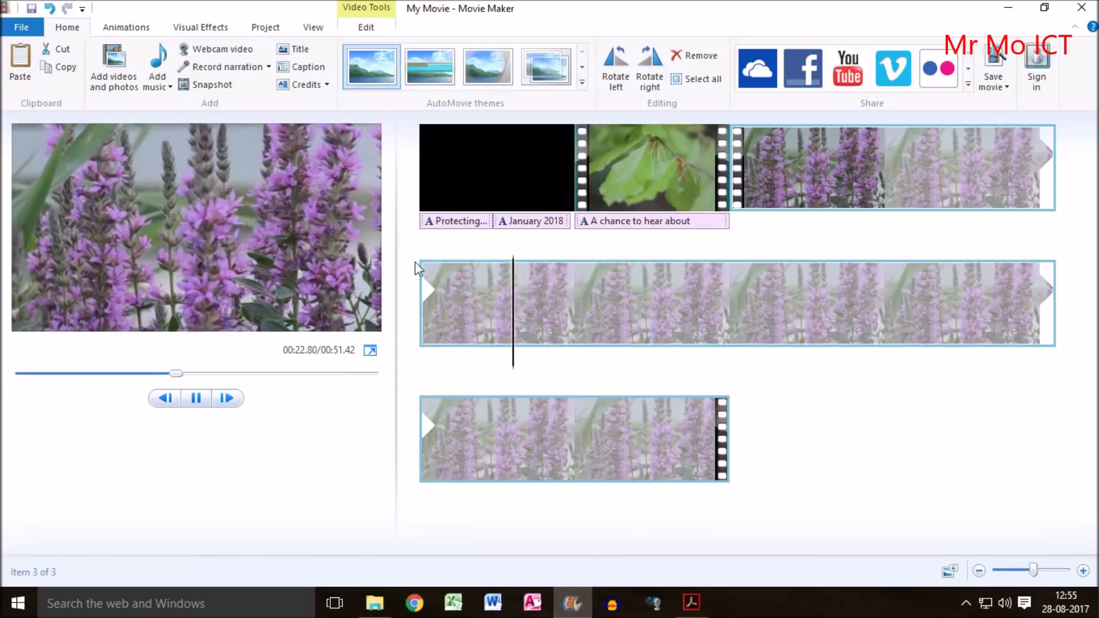
pyautogui.click(731, 183)
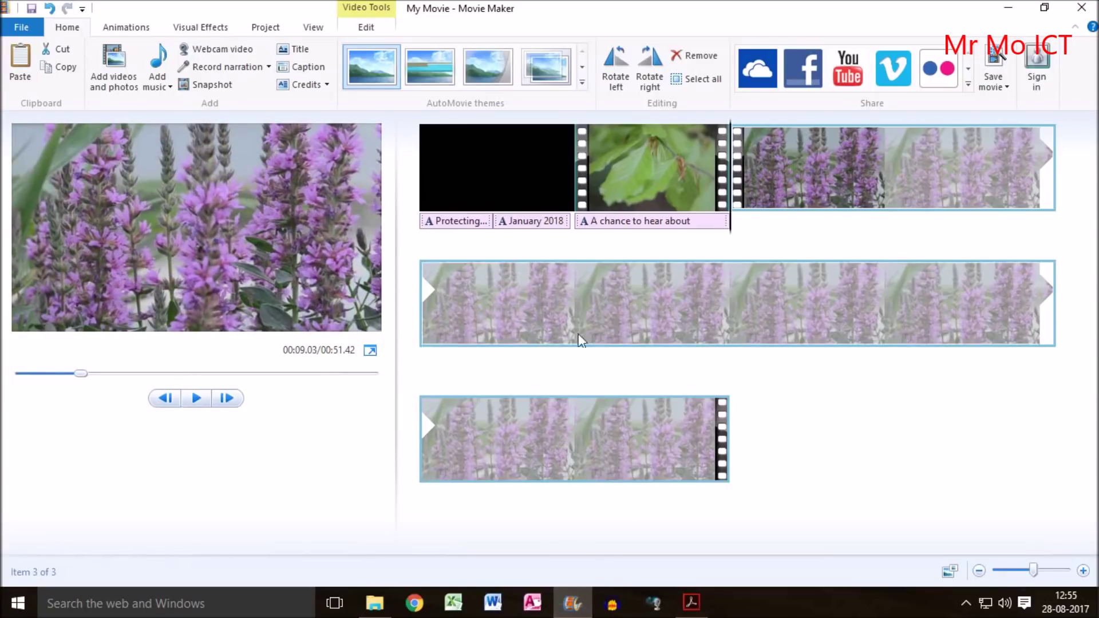
pyautogui.click(819, 226)
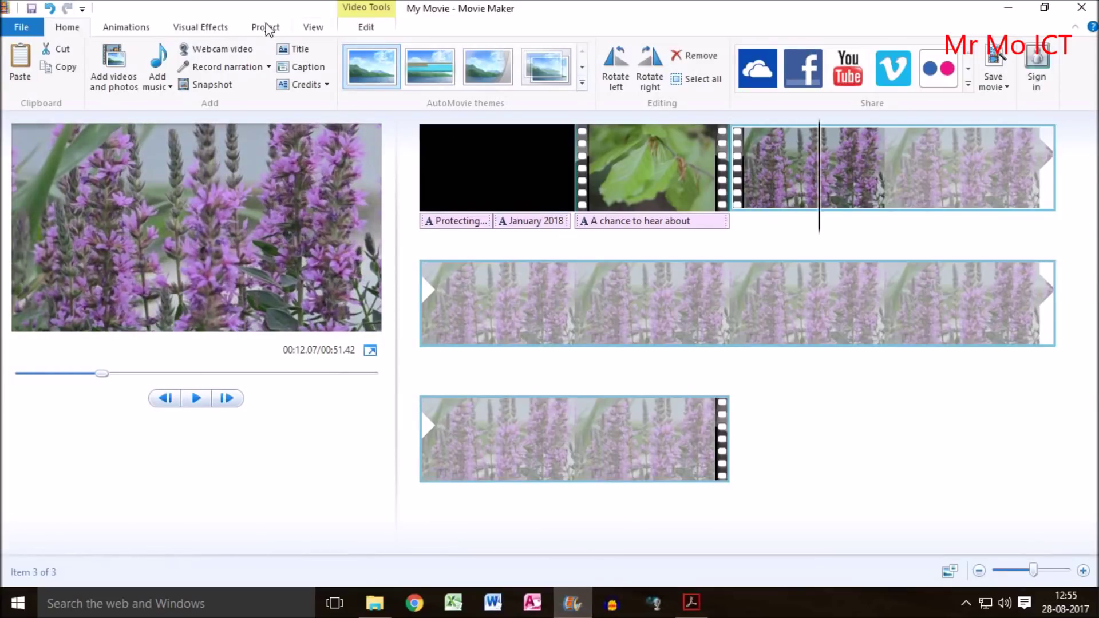
pyautogui.click(367, 29)
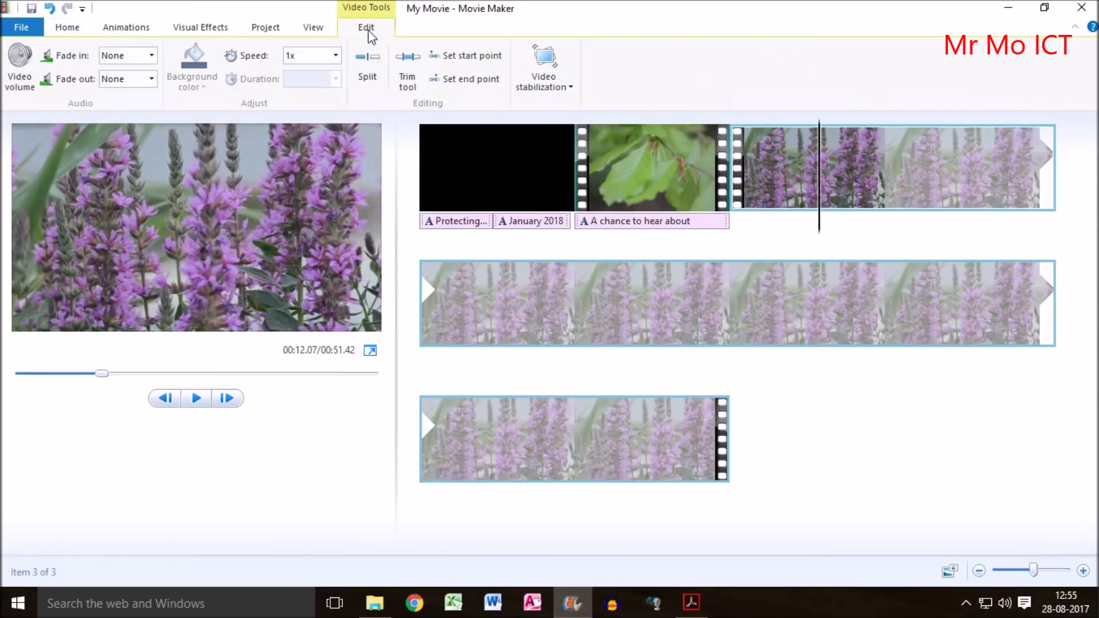
pyautogui.click(405, 74)
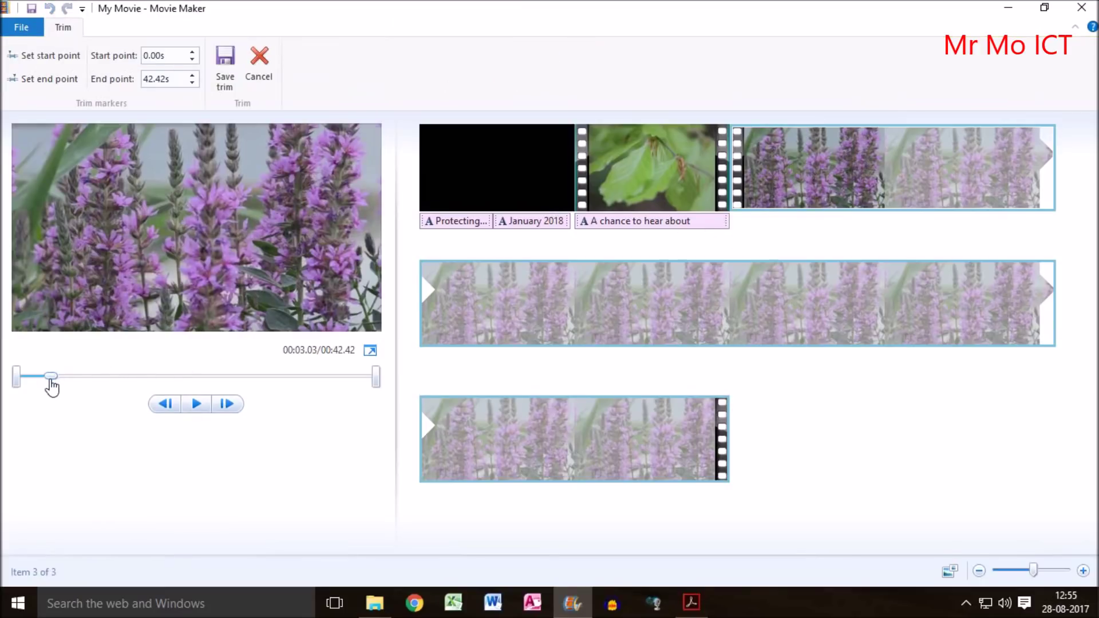
pyautogui.moveTo(51, 386); pyautogui.dragTo(118, 391)
pyautogui.moveTo(375, 378); pyautogui.dragTo(167, 382)
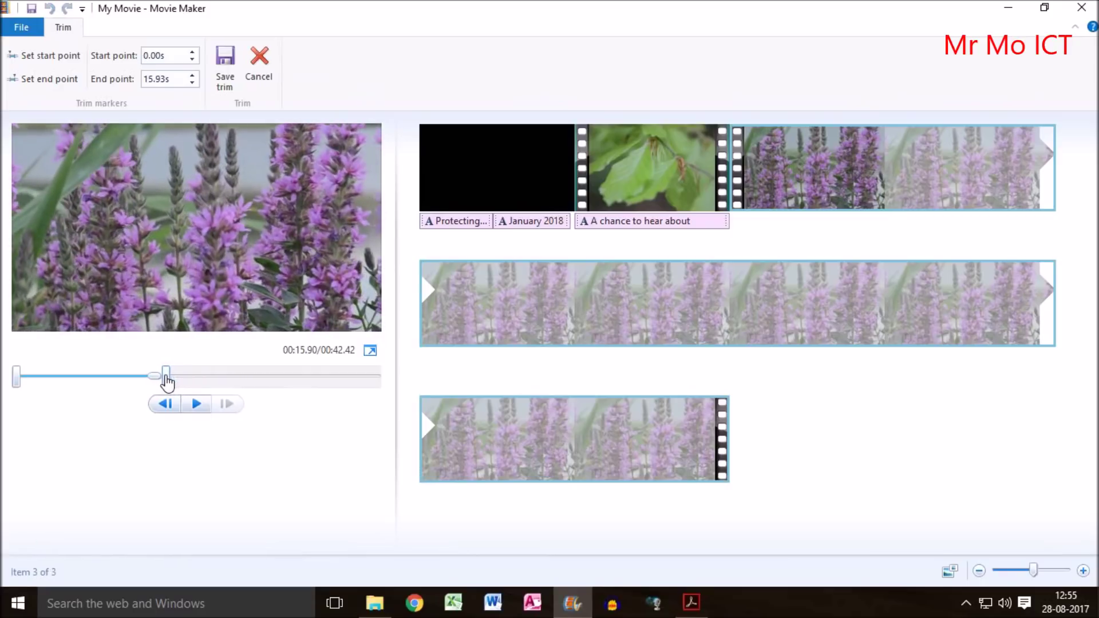
pyautogui.doubleClick(172, 79)
pyautogui.write('7')
pyautogui.doubleClick(172, 56)
pyautogui.click(226, 72)
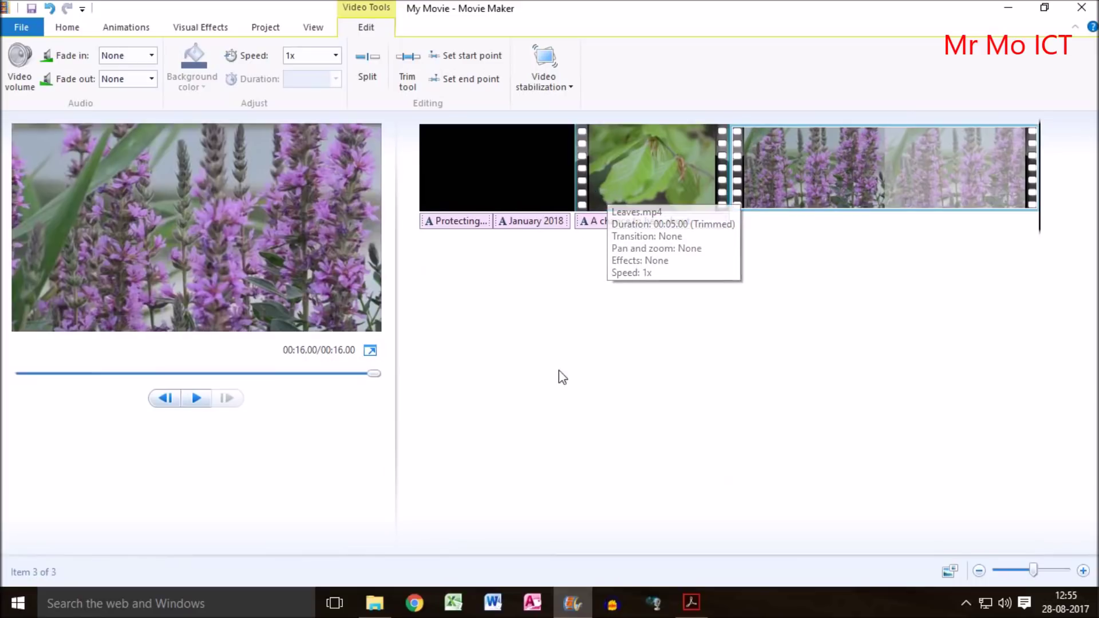
# Compare the movie's total duration with the required title, Leaves and Flowers clip lengths in the question paper PDF.
pyautogui.click(690, 611)
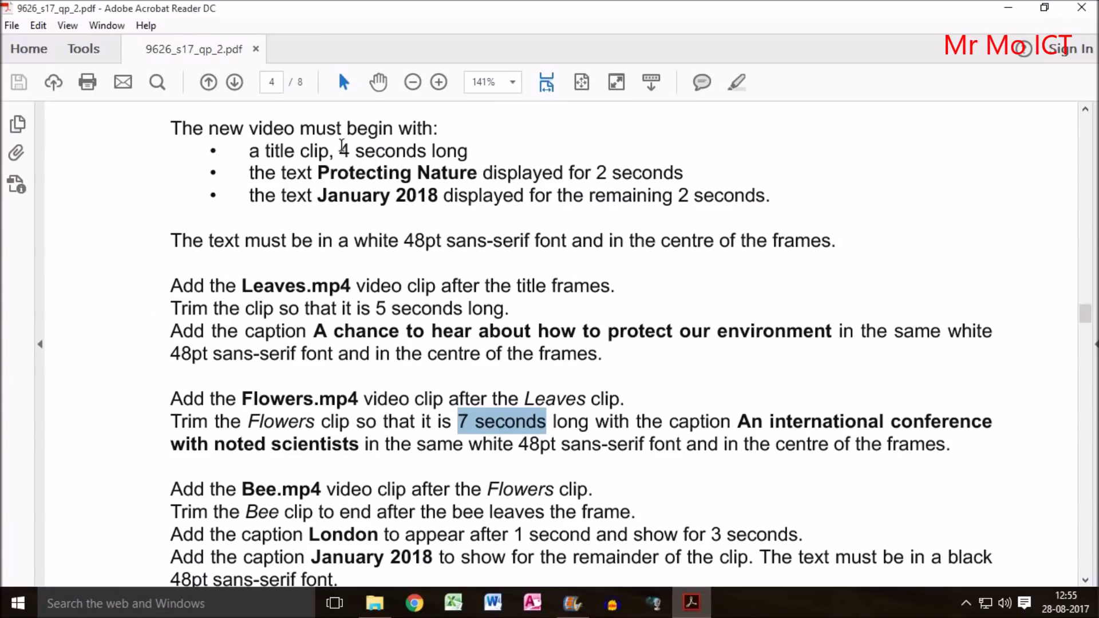
pyautogui.moveTo(339, 150); pyautogui.dragTo(436, 150)
pyautogui.moveTo(375, 309); pyautogui.dragTo(497, 309)
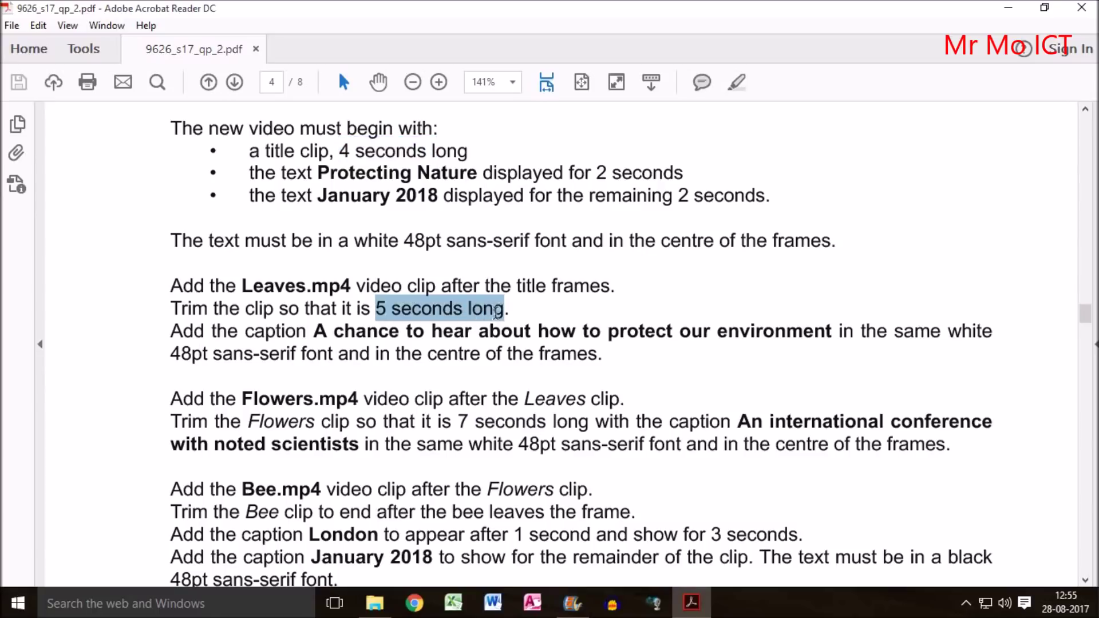
pyautogui.moveTo(458, 422); pyautogui.dragTo(538, 424)
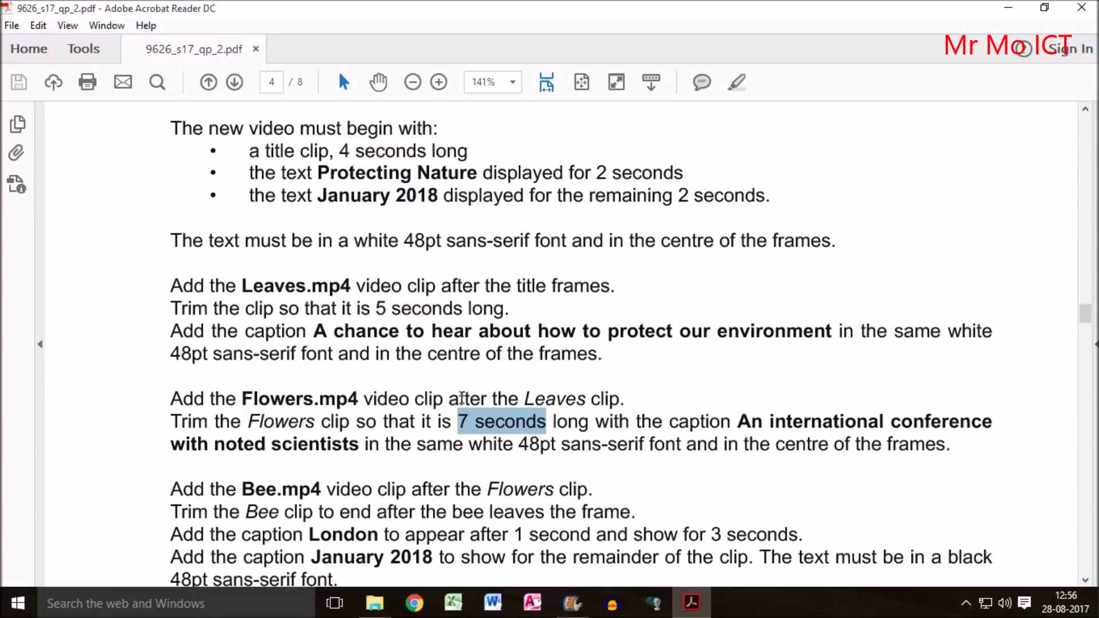
pyautogui.click(571, 602)
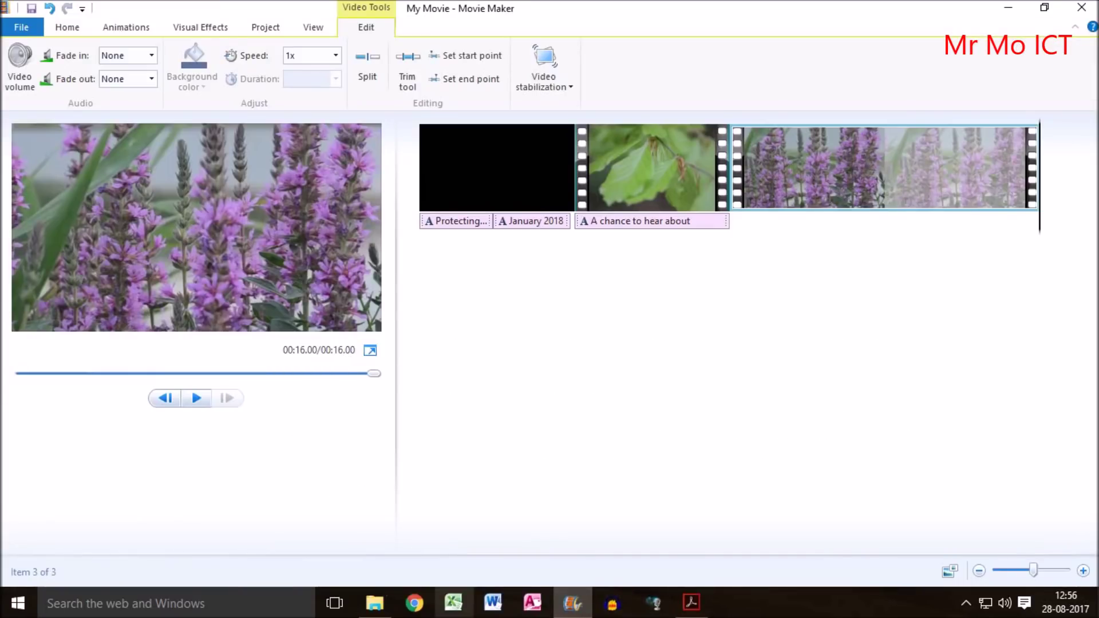
# Copy the Flowers caption text "An international conference with noted scientists" from the question paper PDF.
pyautogui.click(691, 603)
pyautogui.moveTo(736, 424); pyautogui.dragTo(347, 443)
pyautogui.hotkey('ctrl', 'c')
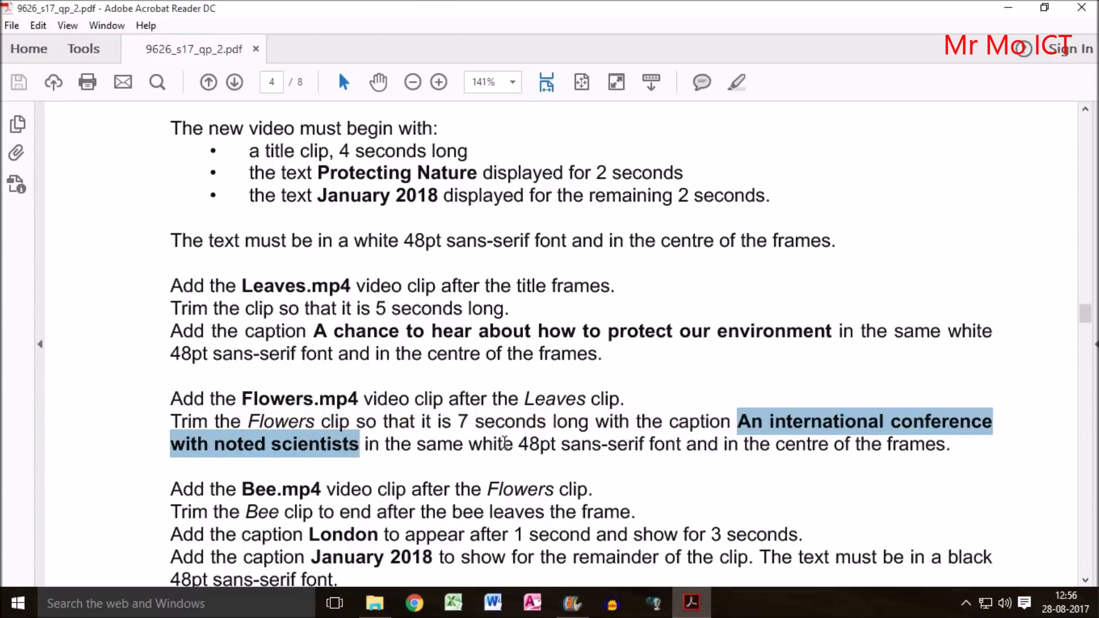
# Add a caption to the Flowers clip in Movie Maker and move it to the clip's beginning at 9.00s.
pyautogui.click(571, 602)
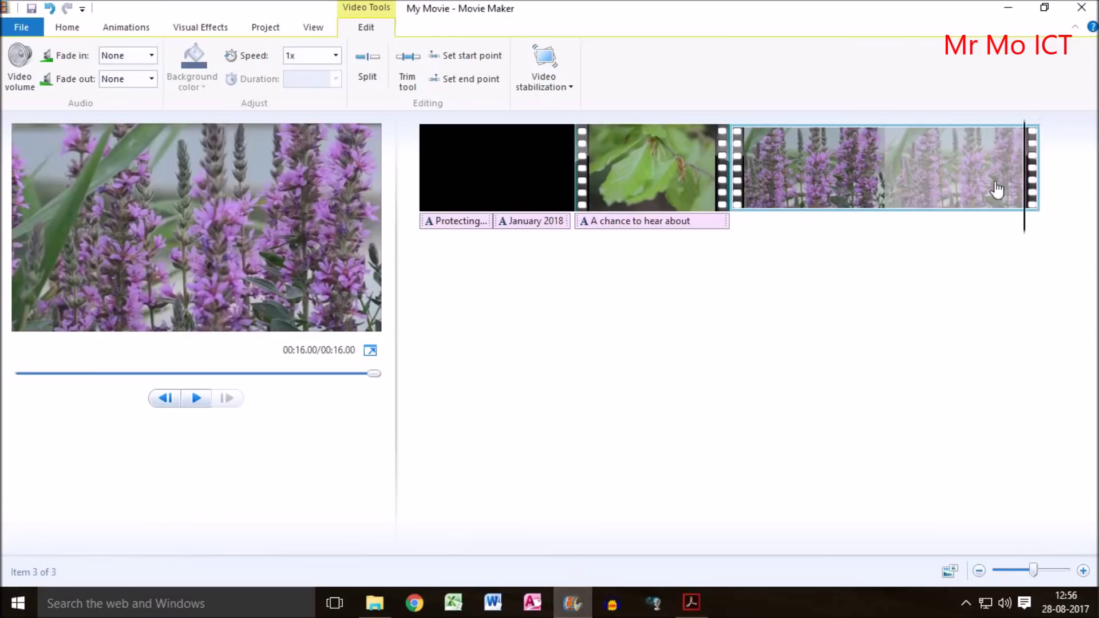
pyautogui.moveTo(1023, 187); pyautogui.dragTo(886, 195)
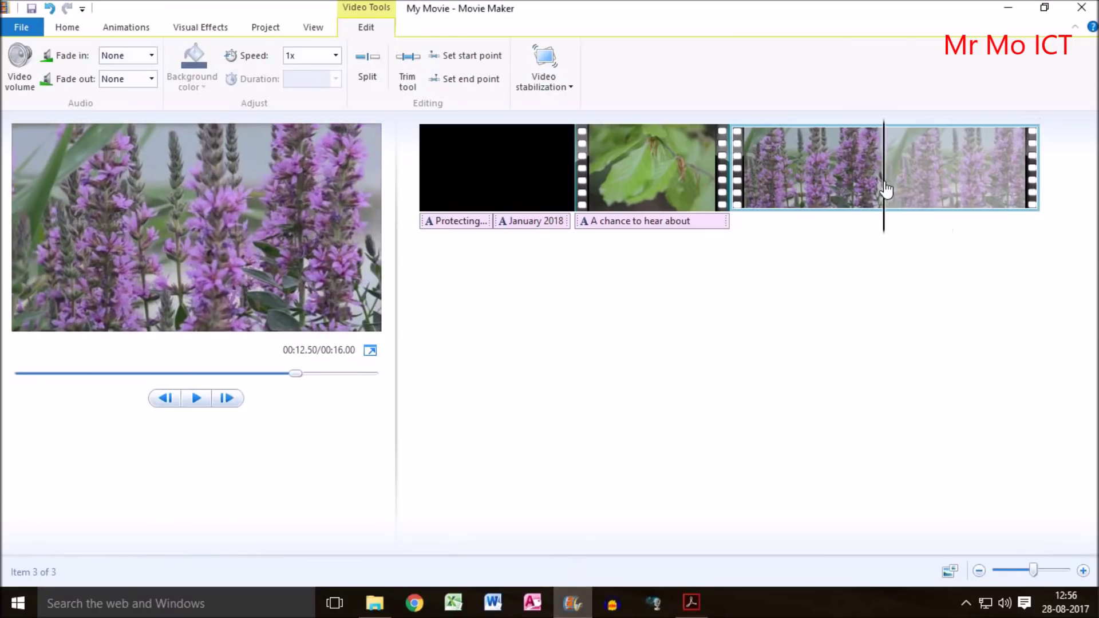
pyautogui.click(67, 27)
pyautogui.click(306, 68)
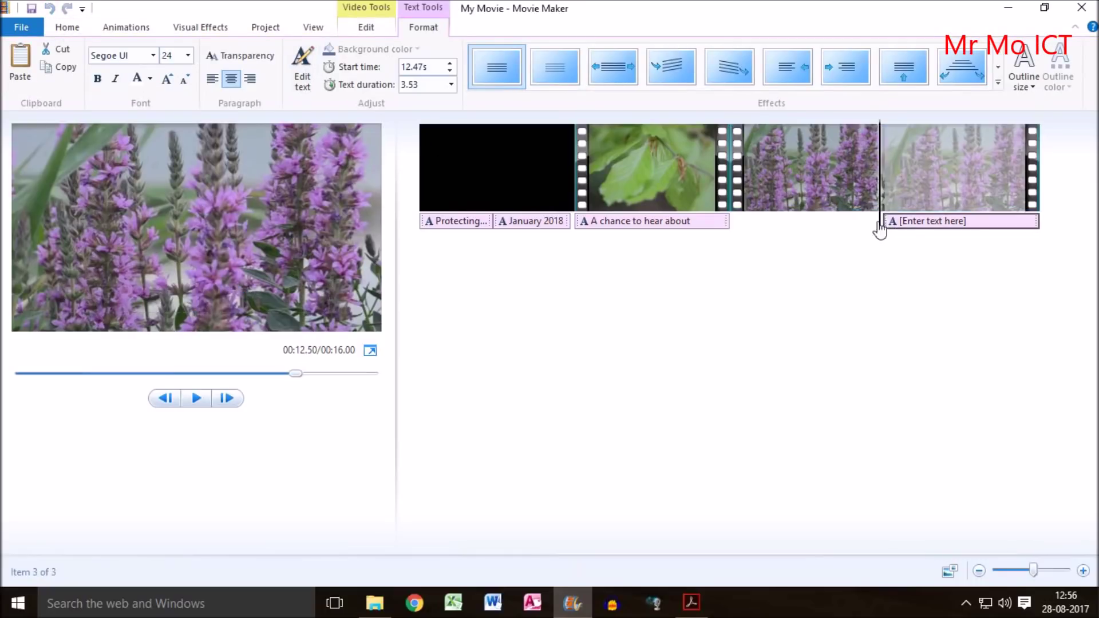
pyautogui.click(790, 227)
pyautogui.moveTo(885, 225); pyautogui.dragTo(734, 224)
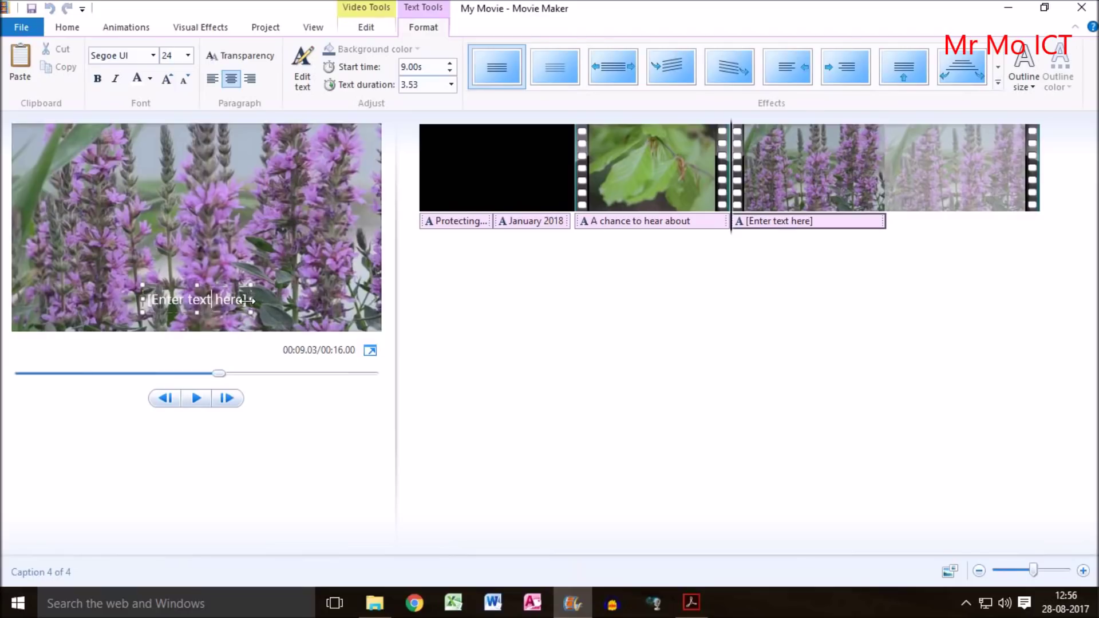
# Replace the caption's placeholder with the copied text "An international conference with noted scientists" and set its font size to 48.
pyautogui.moveTo(211, 299); pyautogui.dragTo(140, 299)
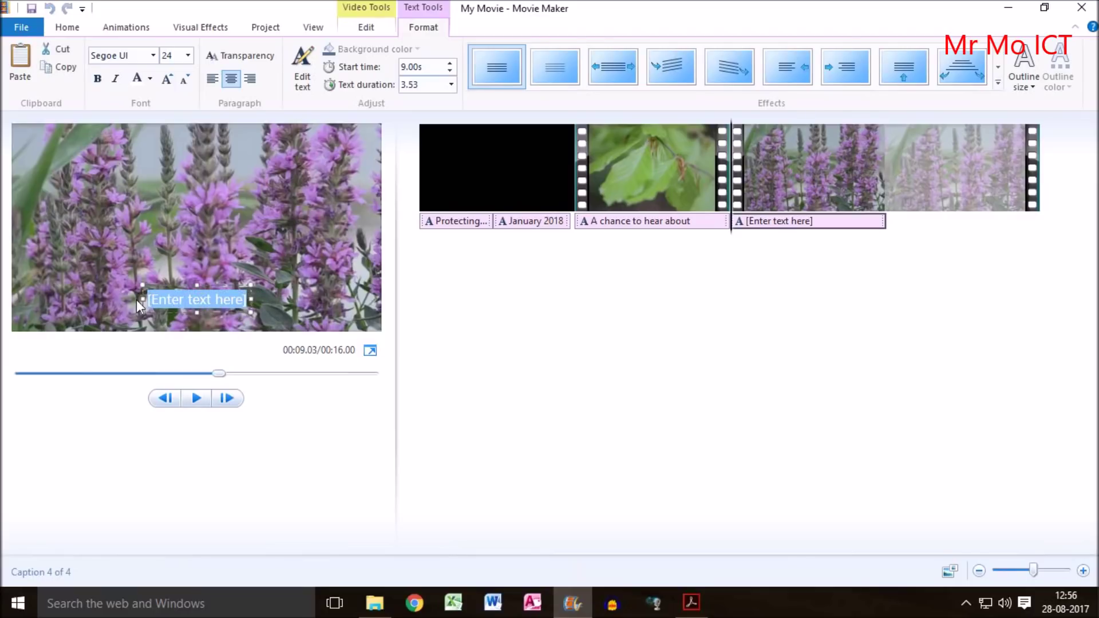
pyautogui.hotkey('ctrl', 'v')
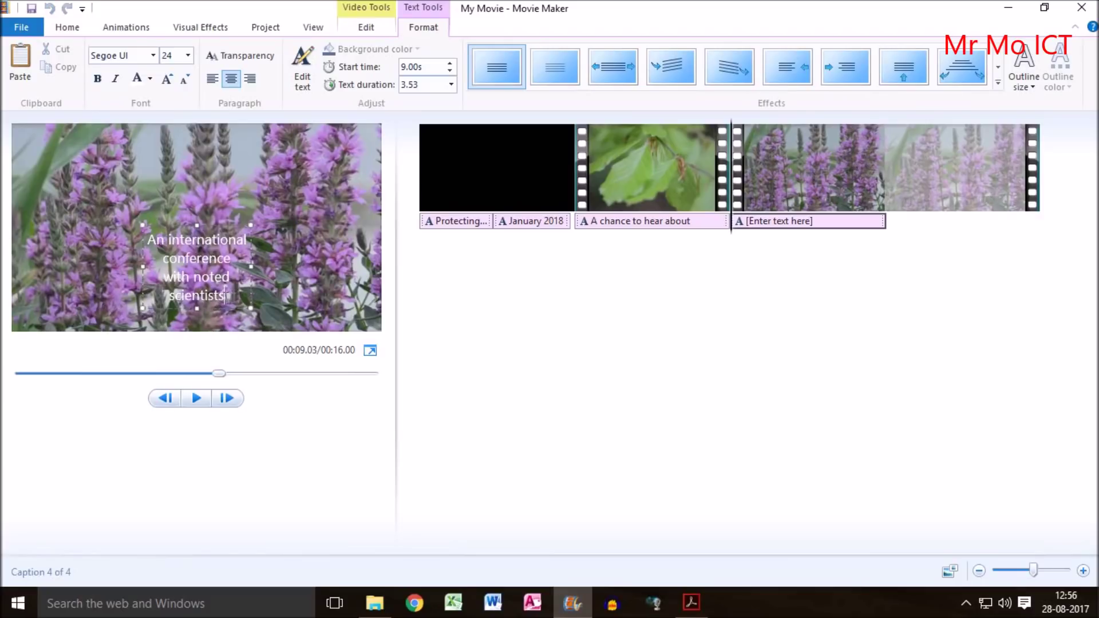
pyautogui.hotkey('ctrl', 'a')
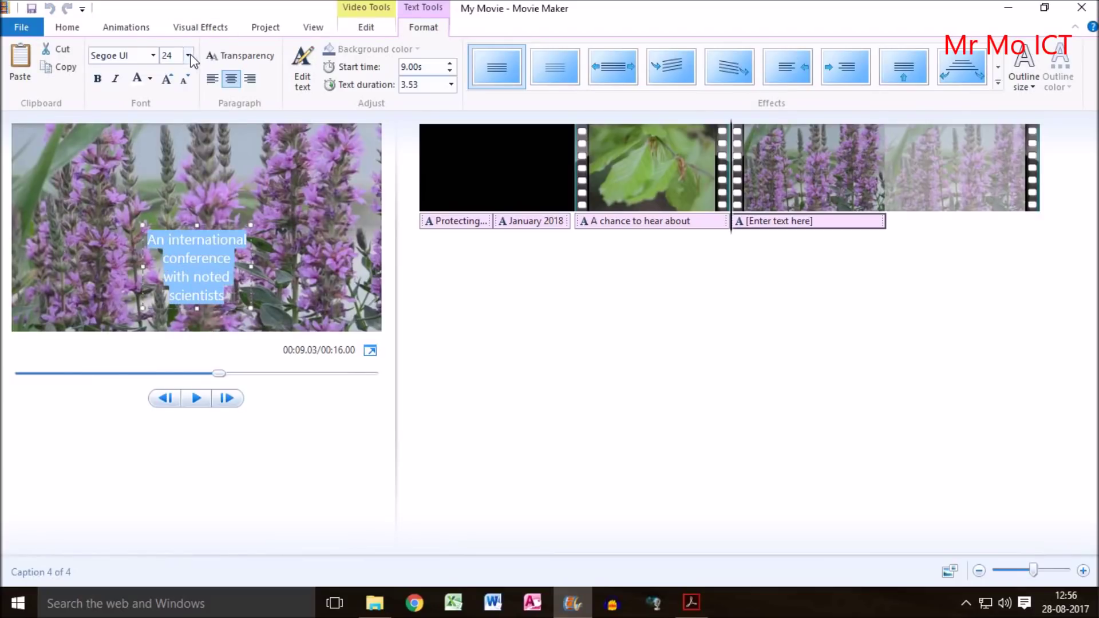
pyautogui.click(188, 54)
pyautogui.click(171, 266)
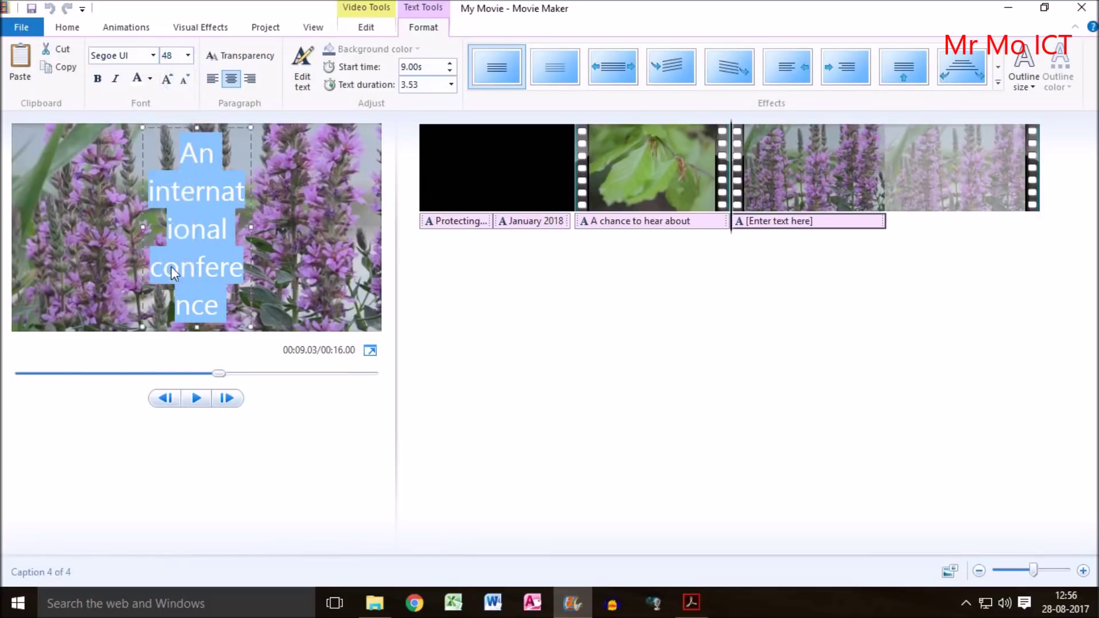
# Widen the Flowers caption box to the full frame width, move it to the lower part of the frame, and check its font colour.
pyautogui.moveTo(252, 224); pyautogui.dragTo(384, 234)
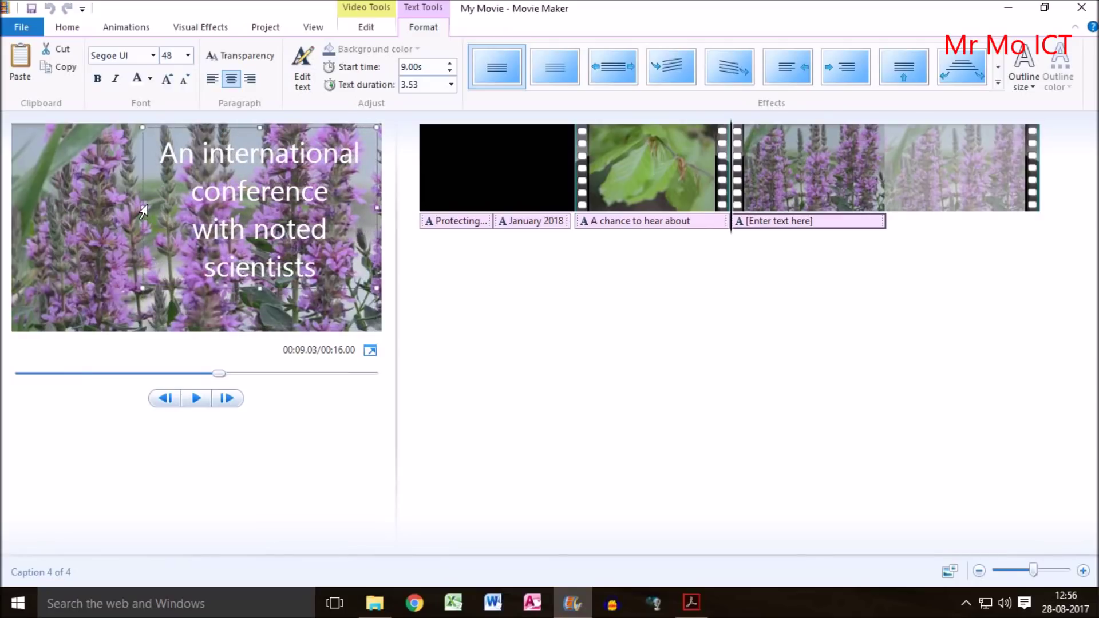
pyautogui.moveTo(142, 205); pyautogui.dragTo(3, 210)
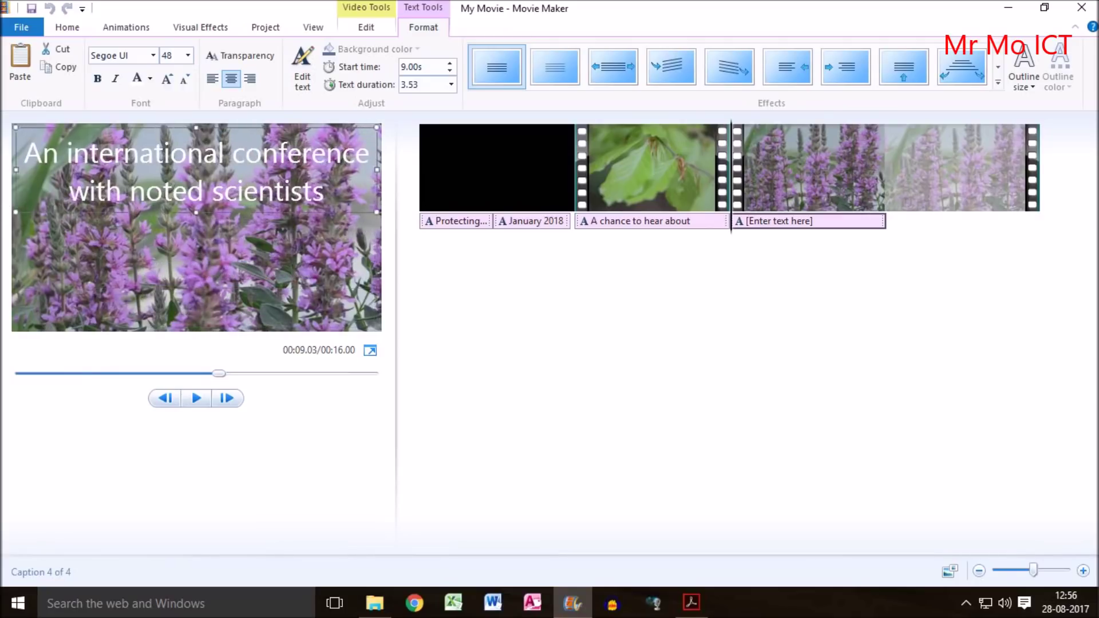
pyautogui.moveTo(222, 213); pyautogui.dragTo(228, 326)
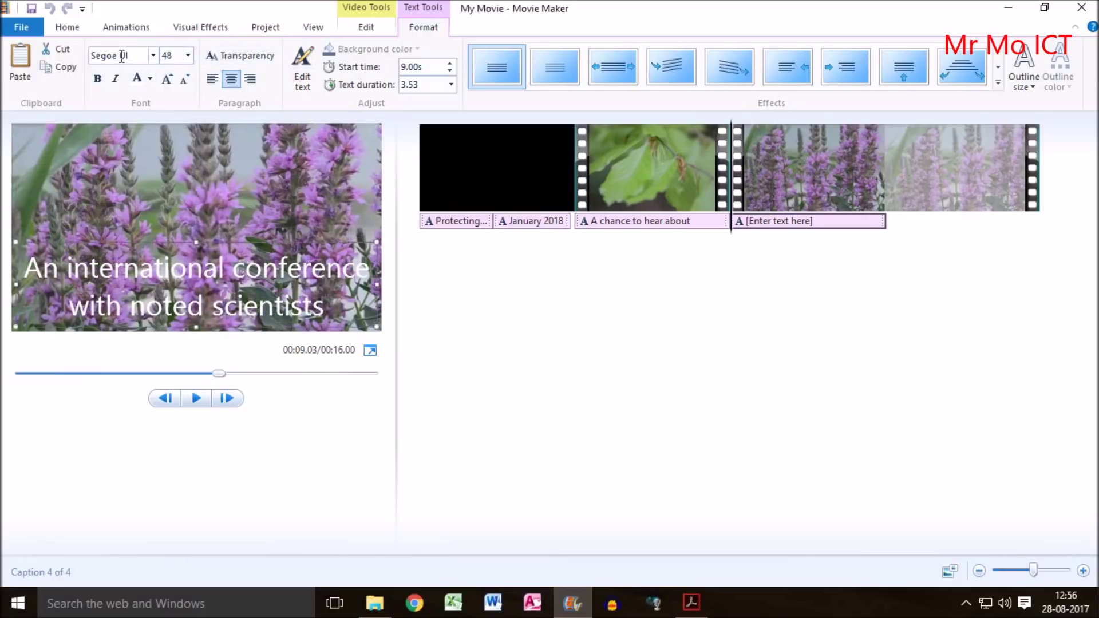
pyautogui.click(150, 81)
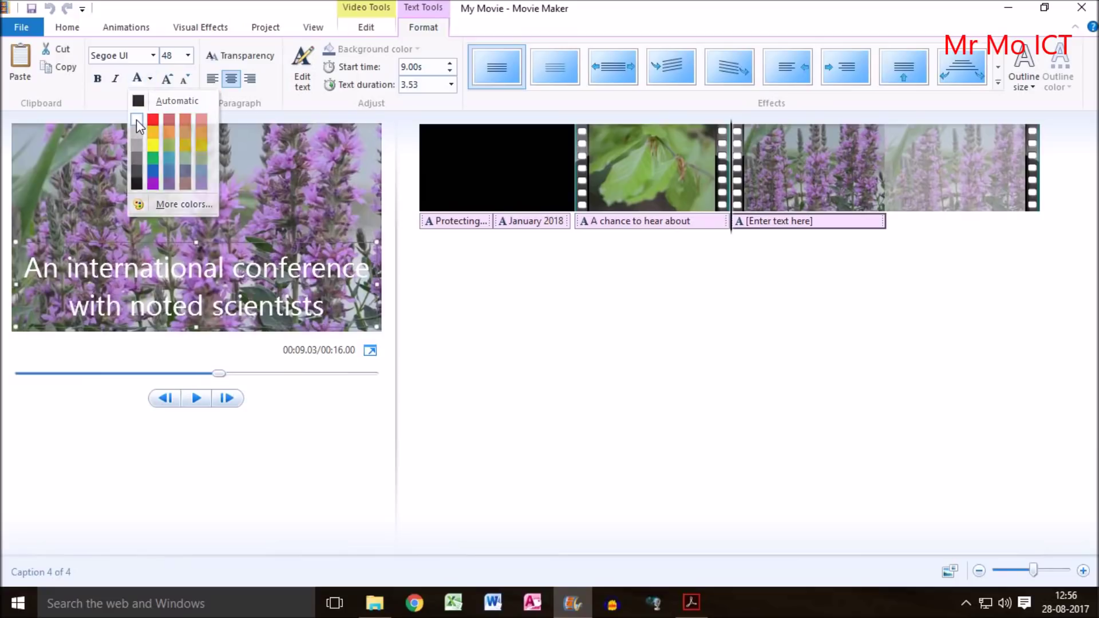
pyautogui.click(167, 73)
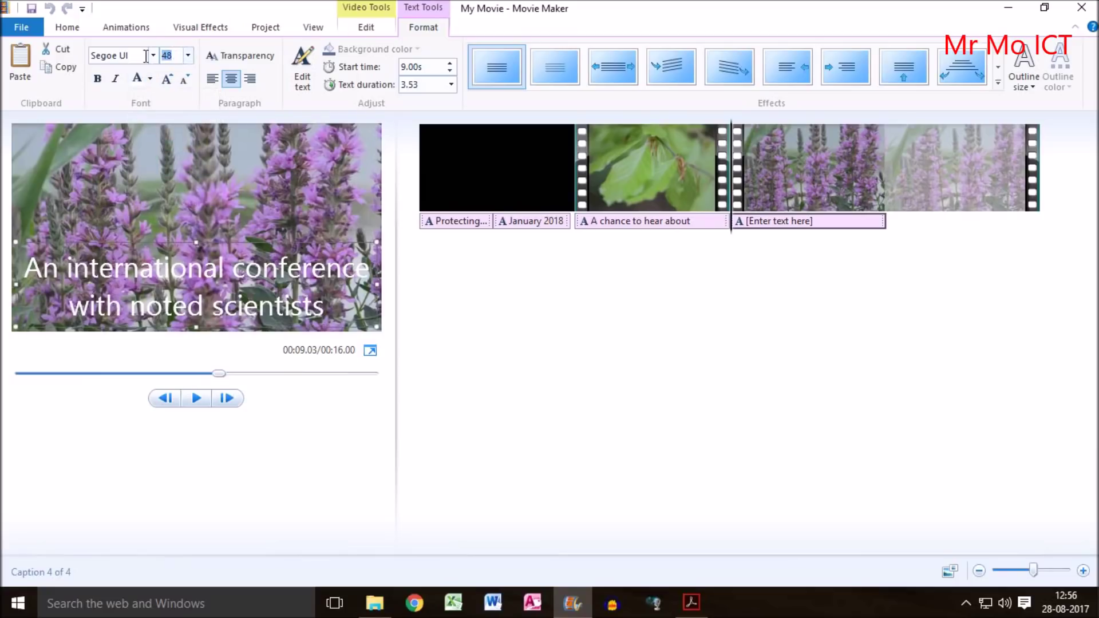
pyautogui.click(248, 167)
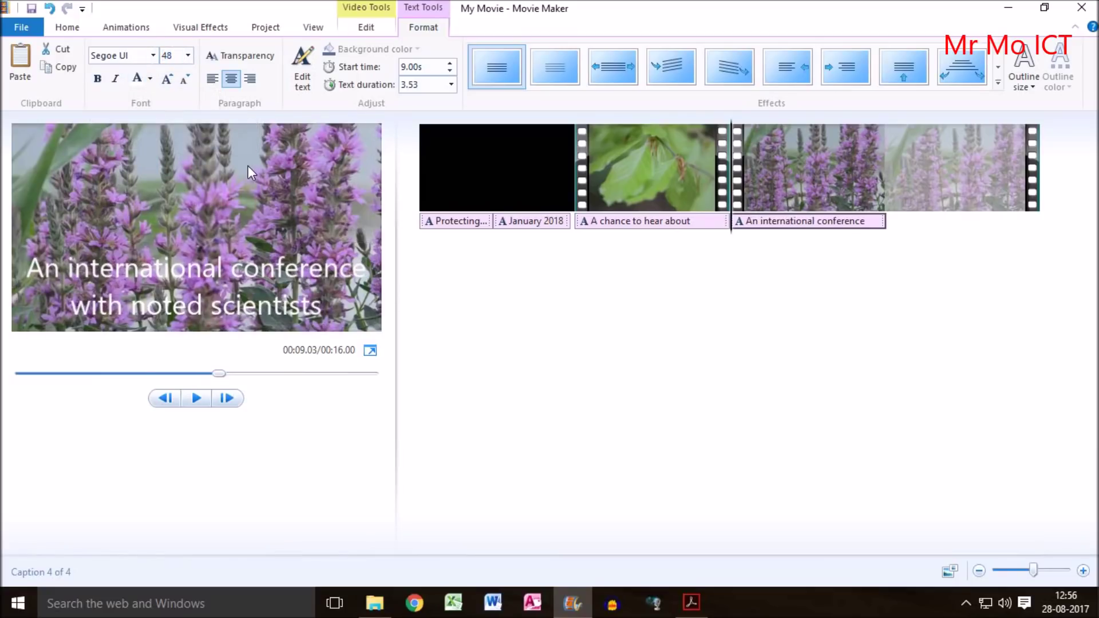
# Set the Flowers caption's text duration to 7.00 seconds.
pyautogui.click(806, 223)
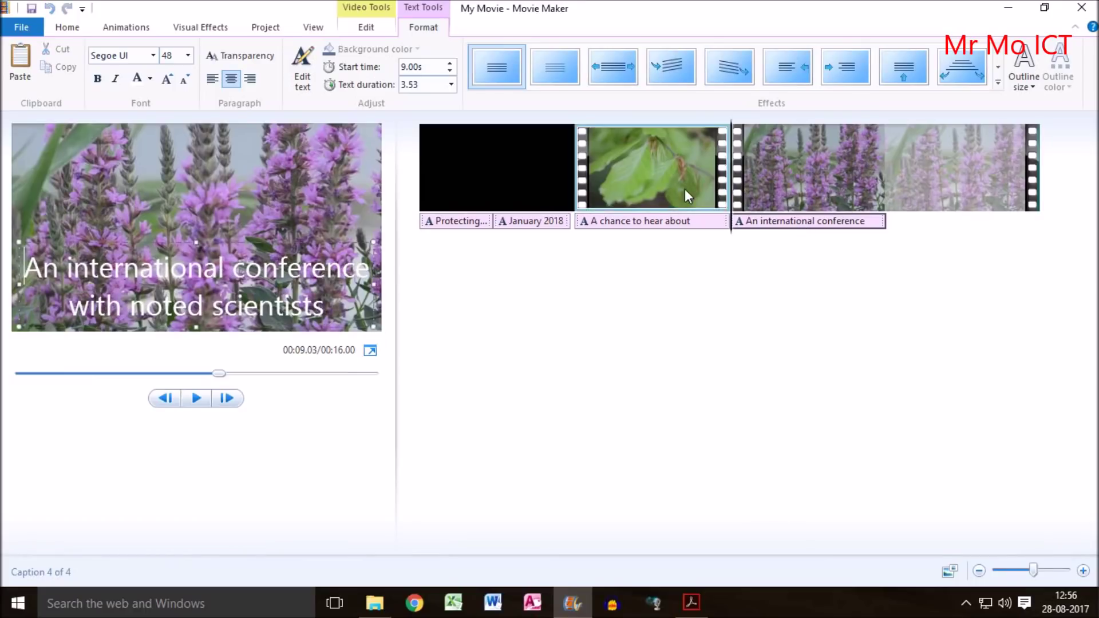
pyautogui.click(424, 85)
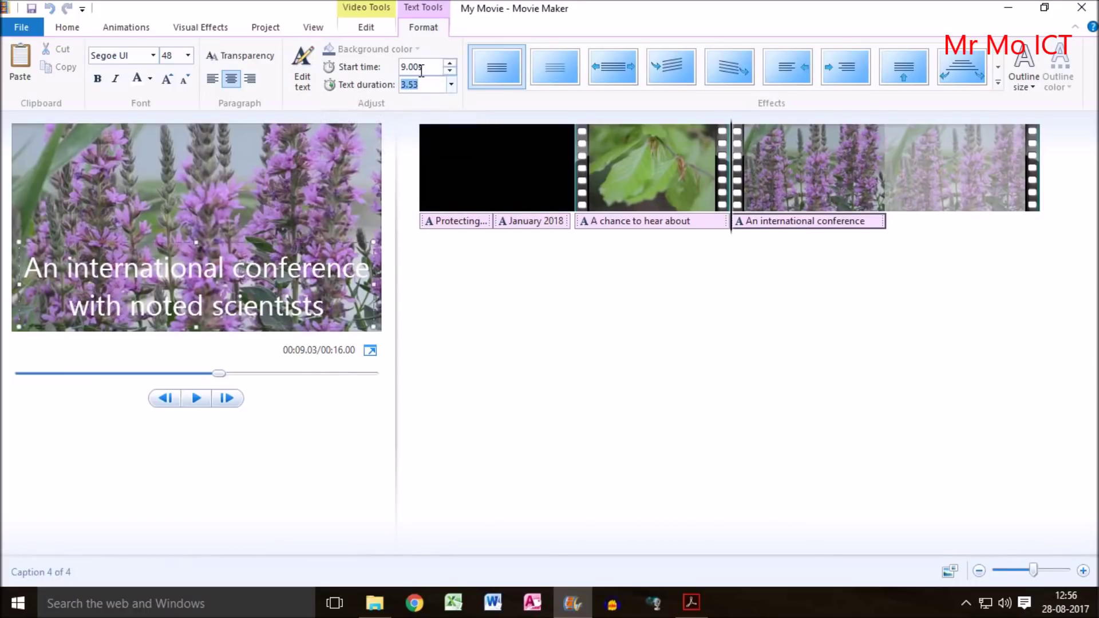
pyautogui.click(451, 85)
pyautogui.click(408, 185)
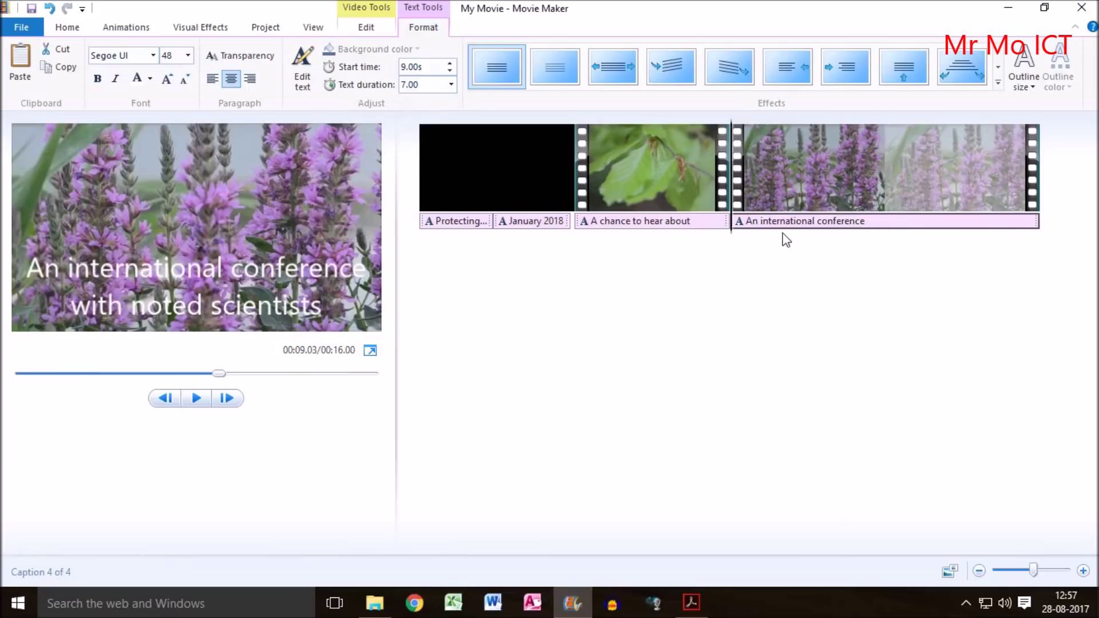
# Play the movie from the beginning, and read the Flowers caption formatting and Bee.mp4 clip requirements in the question paper PDF.
pyautogui.press('Home')
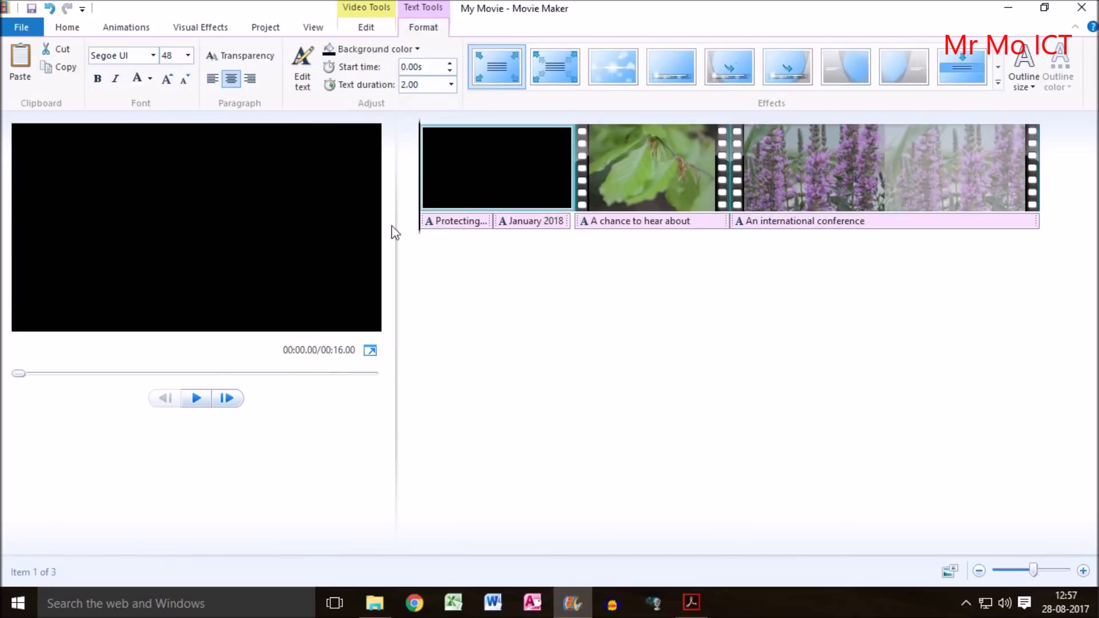
pyautogui.click(197, 400)
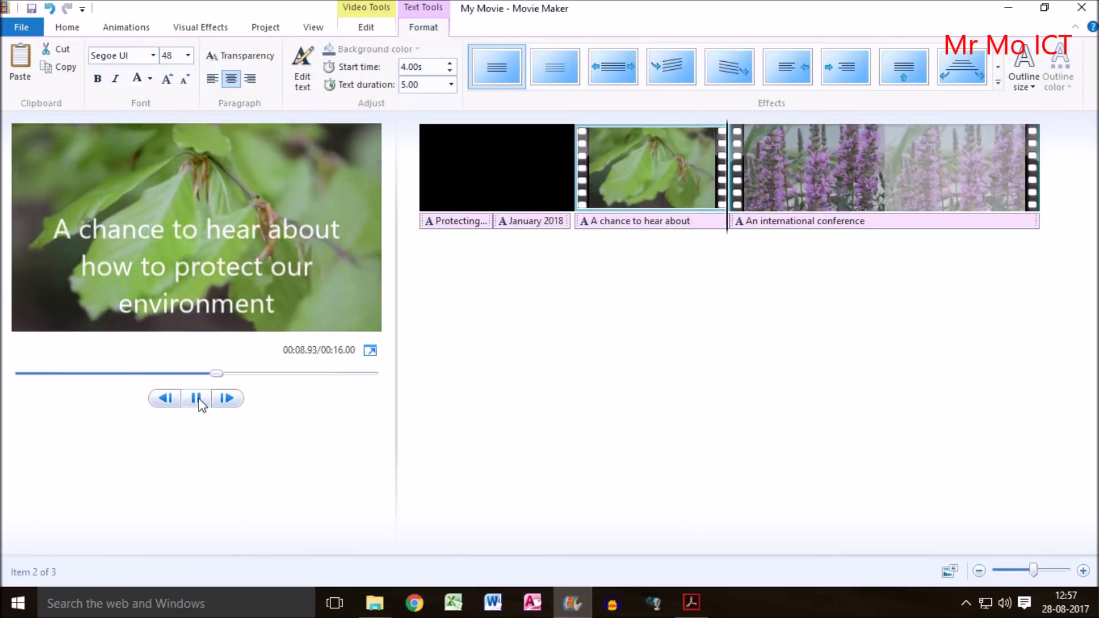
pyautogui.click(703, 600)
pyautogui.moveTo(381, 445); pyautogui.dragTo(926, 456)
pyautogui.scroll(-3, 581, 384)
pyautogui.scroll(-2, 581, 384)
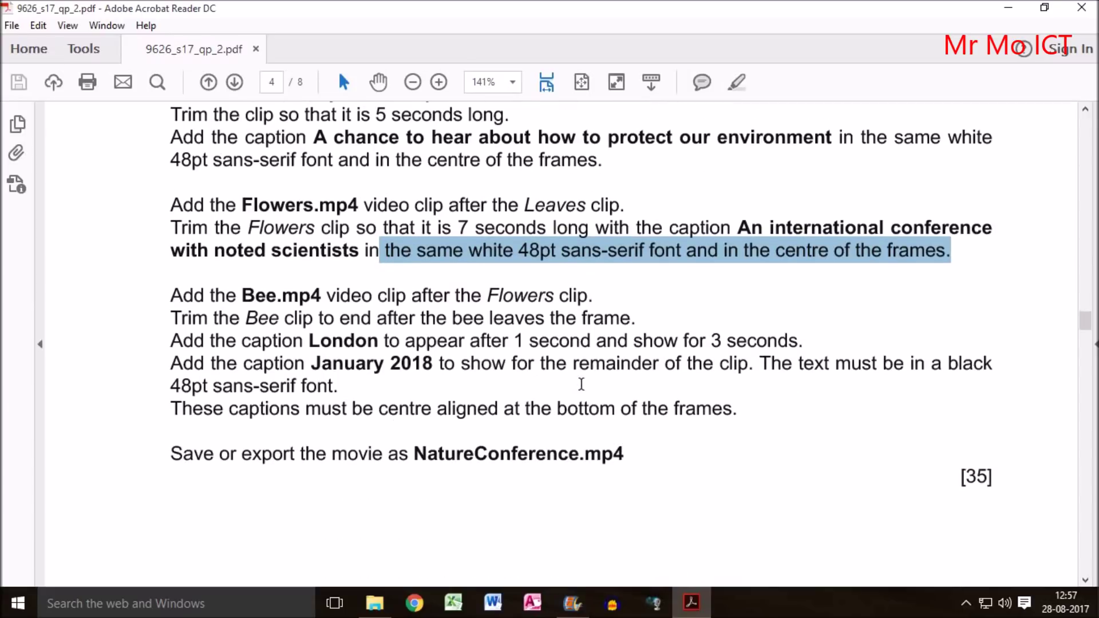
pyautogui.moveTo(170, 293); pyautogui.dragTo(323, 294)
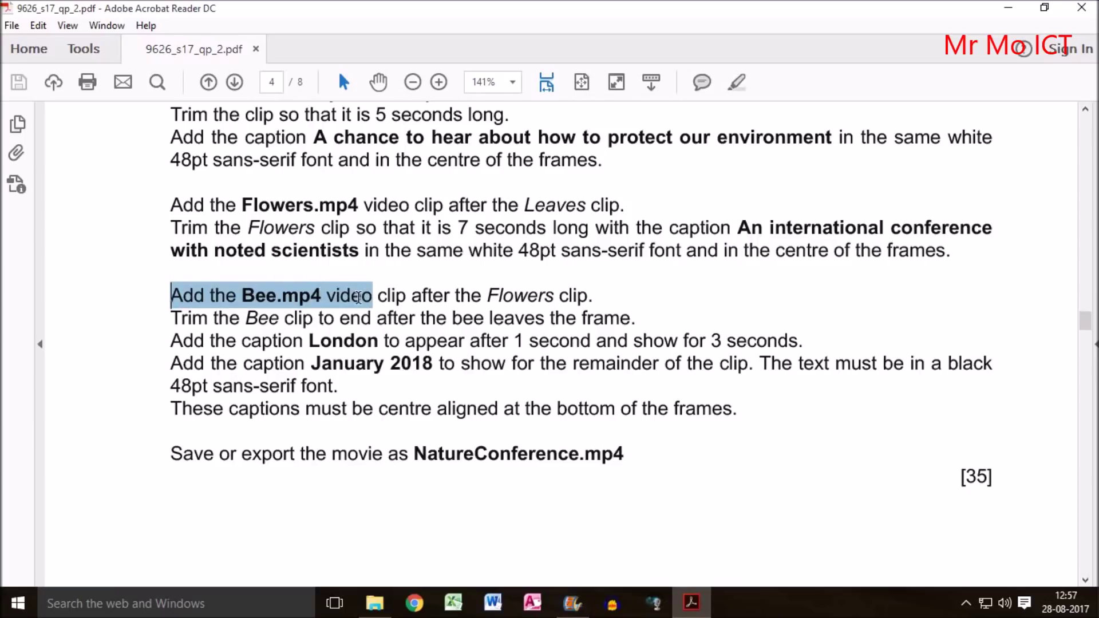
pyautogui.moveTo(242, 295); pyautogui.dragTo(322, 296)
# Return to Movie Maker and add the Bee video from the 9626_s17_sf_2 folder after the Flowers clip.
pyautogui.click(573, 602)
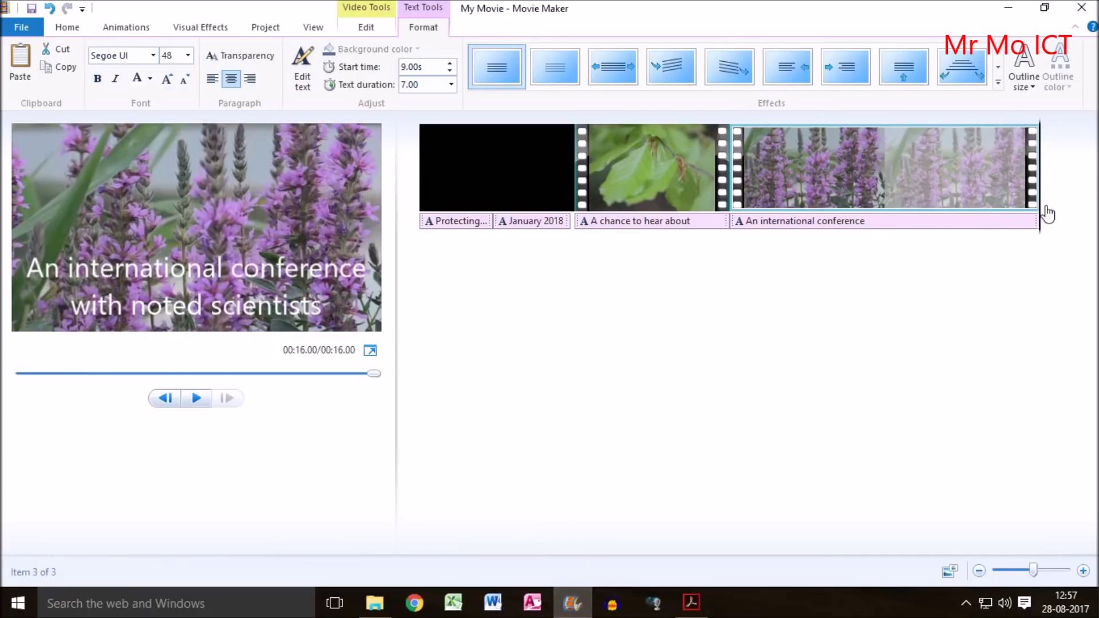
pyautogui.click(67, 27)
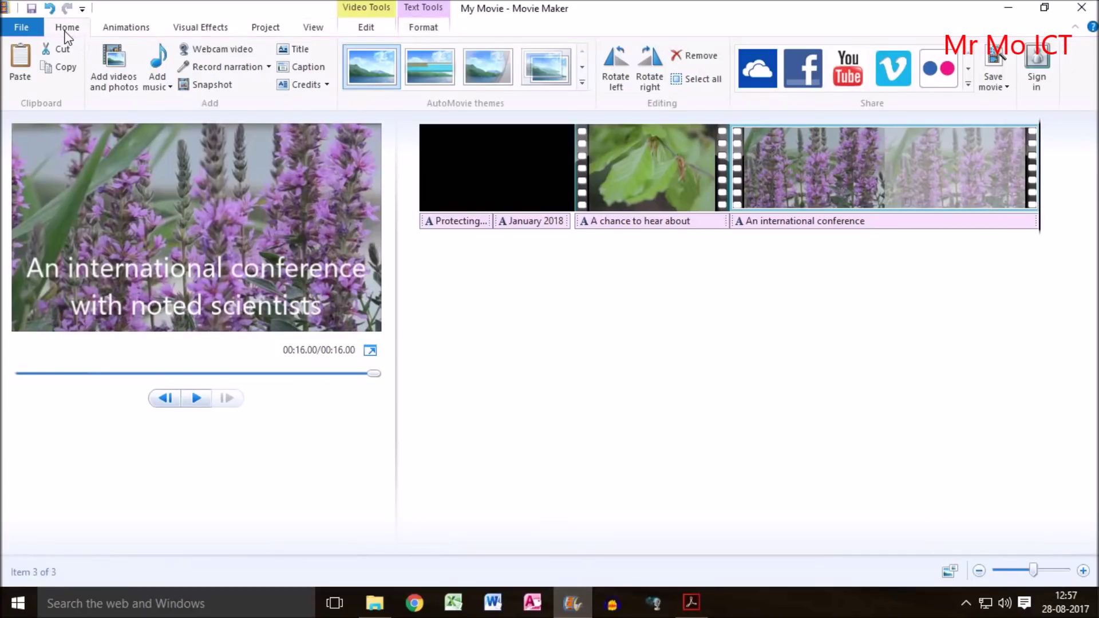
pyautogui.click(123, 85)
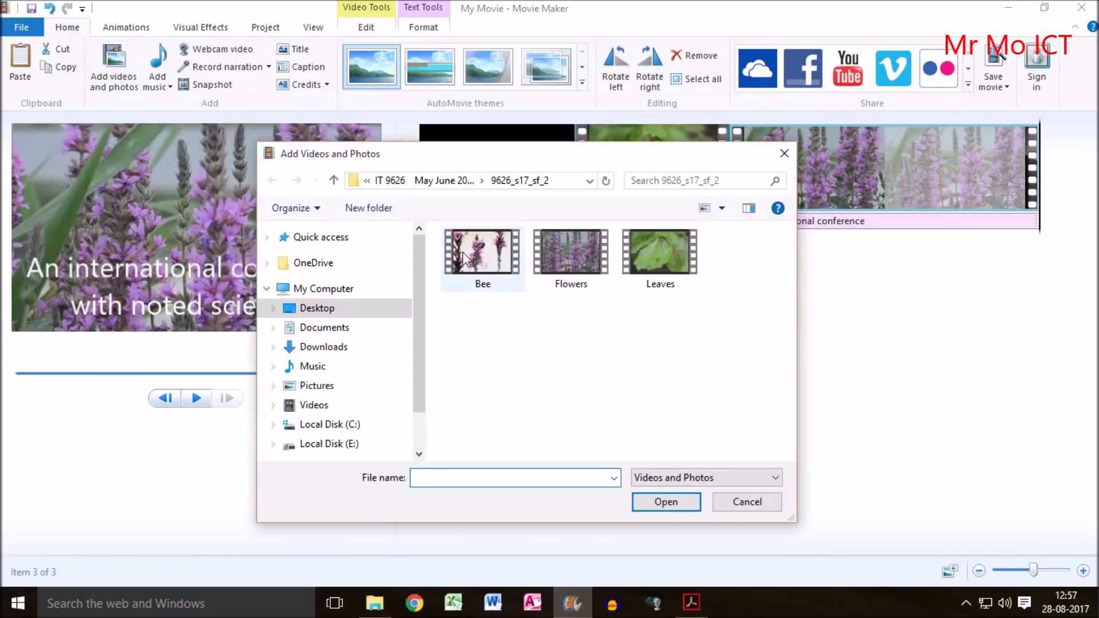
pyautogui.click(483, 265)
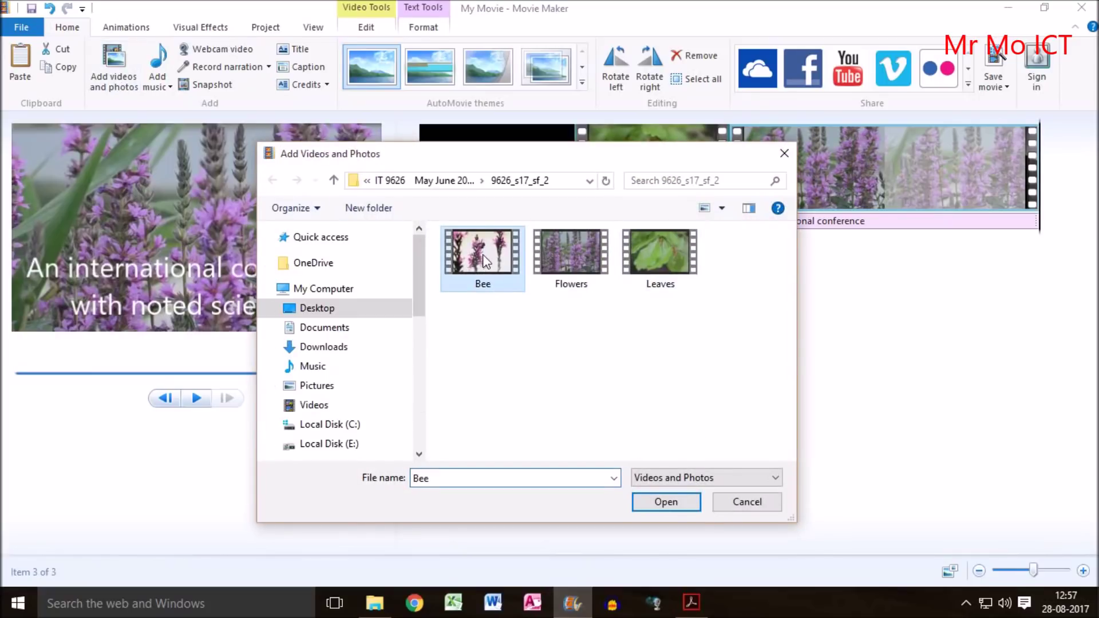
pyautogui.click(673, 509)
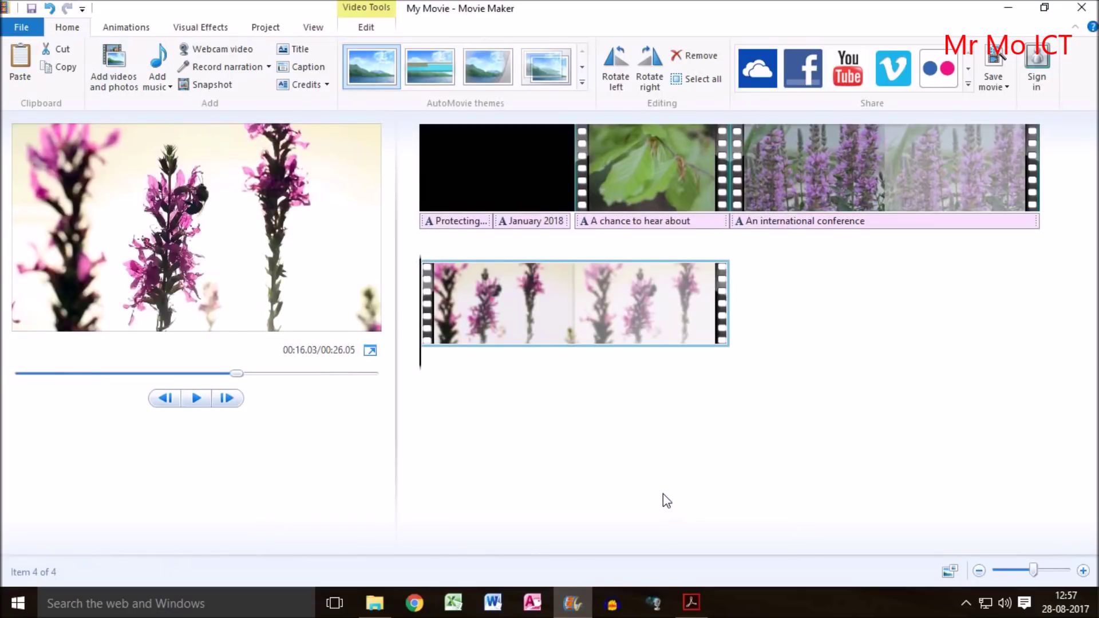
# Read the Bee clip's trimming requirement in the question paper PDF and compare it with the Flowers and Leaves clip lengths.
pyautogui.click(691, 602)
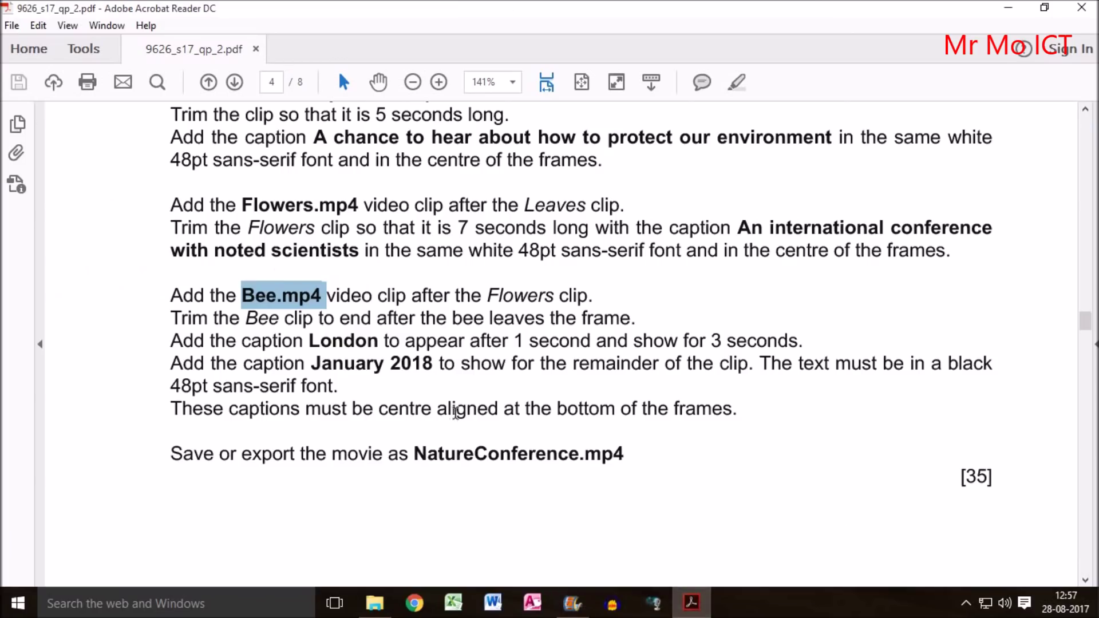
pyautogui.moveTo(328, 294); pyautogui.dragTo(588, 295)
pyautogui.moveTo(171, 318); pyautogui.dragTo(531, 318)
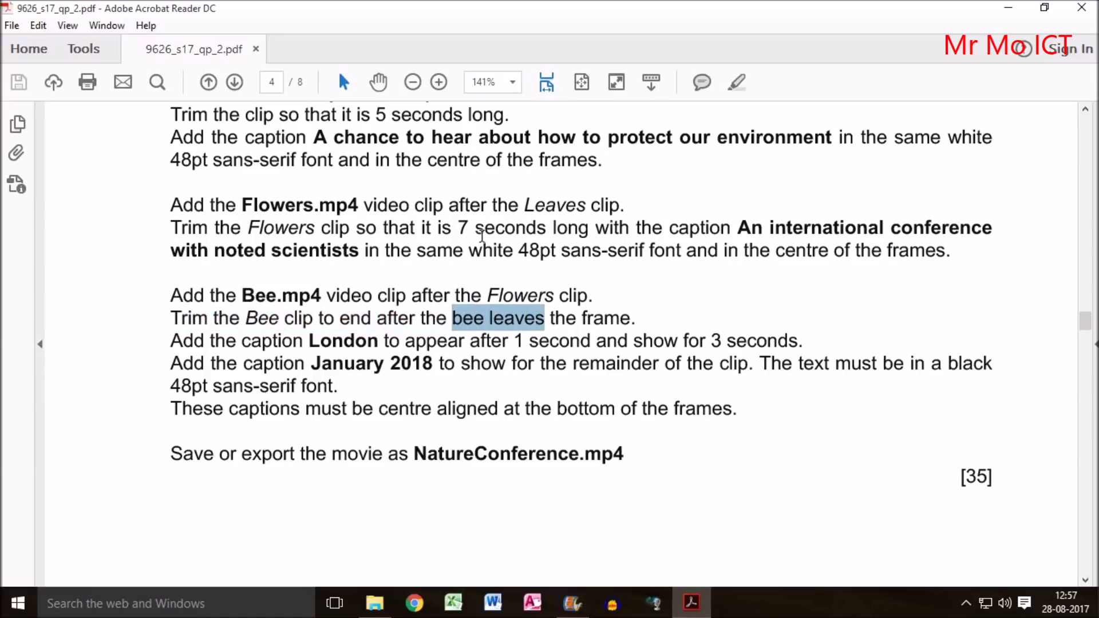
pyautogui.moveTo(456, 227); pyautogui.dragTo(544, 229)
pyautogui.click(376, 115)
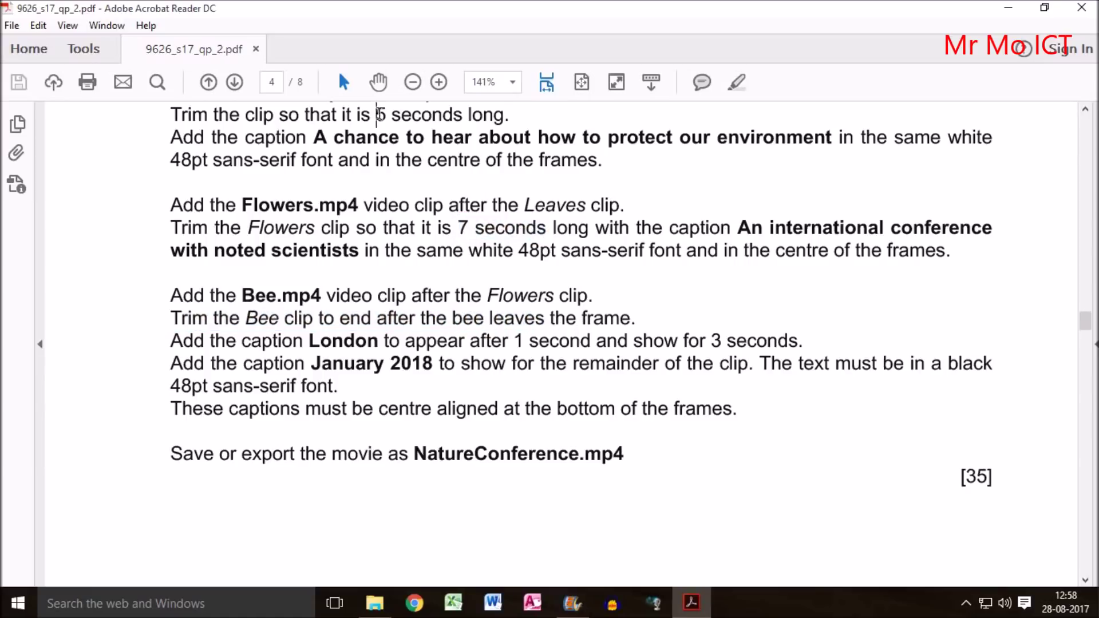
pyautogui.moveTo(376, 115); pyautogui.dragTo(461, 115)
pyautogui.moveTo(452, 318); pyautogui.dragTo(530, 313)
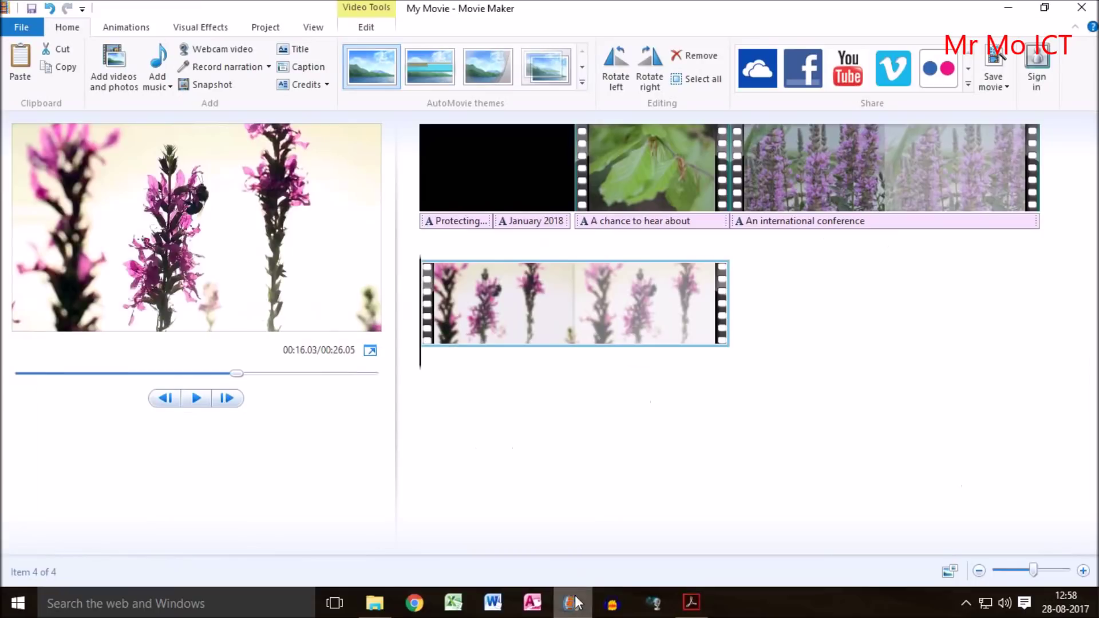
# Play the Bee clip in Movie Maker and place the playhead at 00:23.00, just after the bee leaves the frame.
pyautogui.click(571, 602)
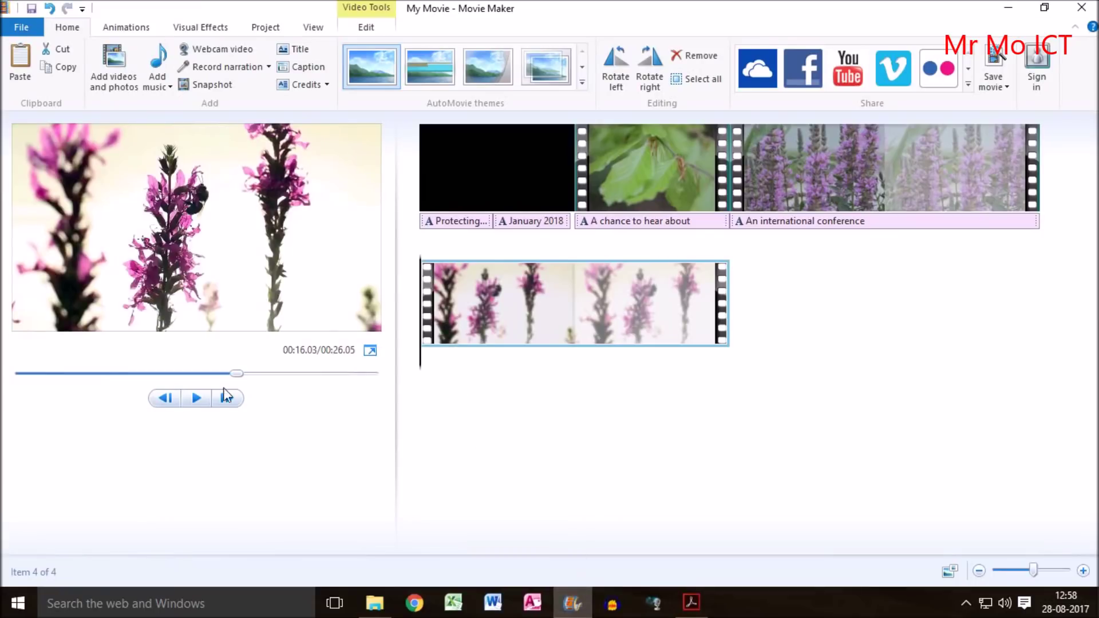
pyautogui.click(201, 399)
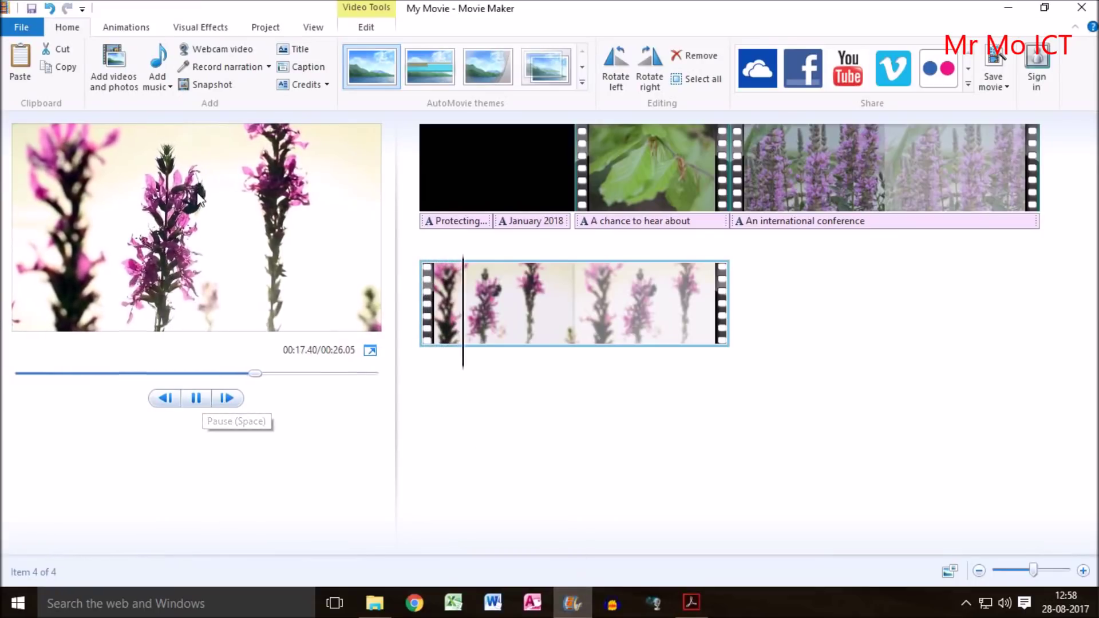
pyautogui.click(197, 402)
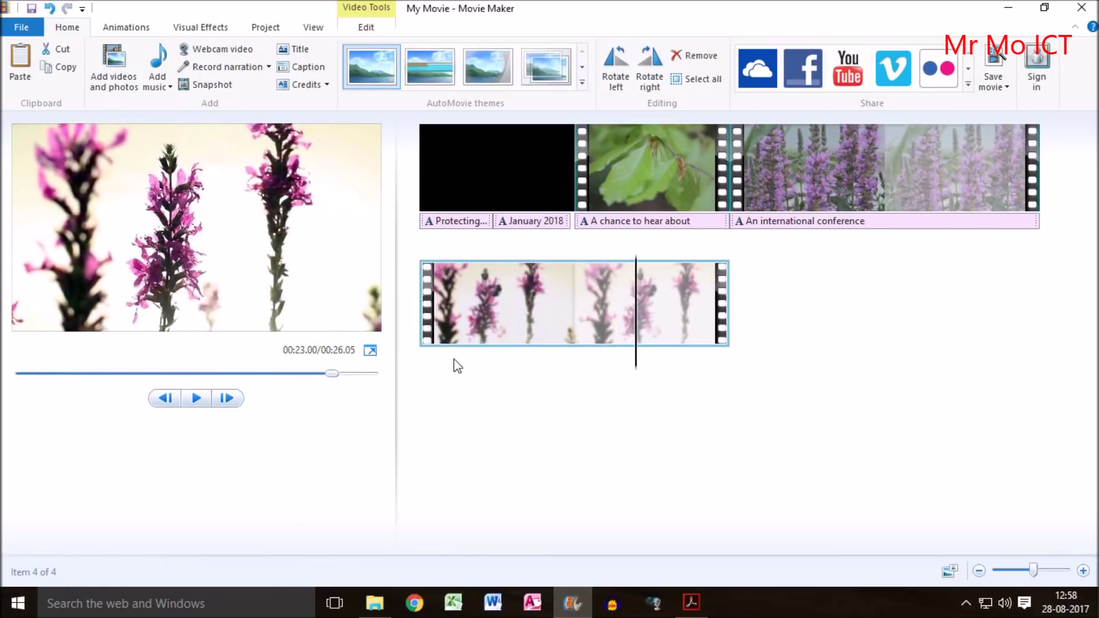
pyautogui.click(629, 323)
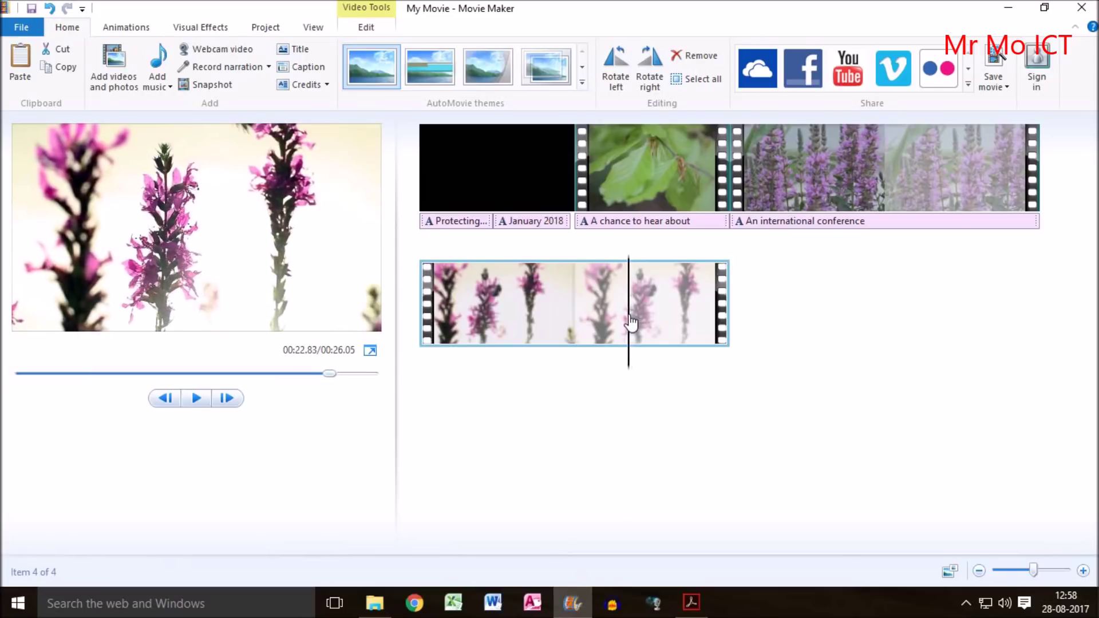
pyautogui.click(626, 320)
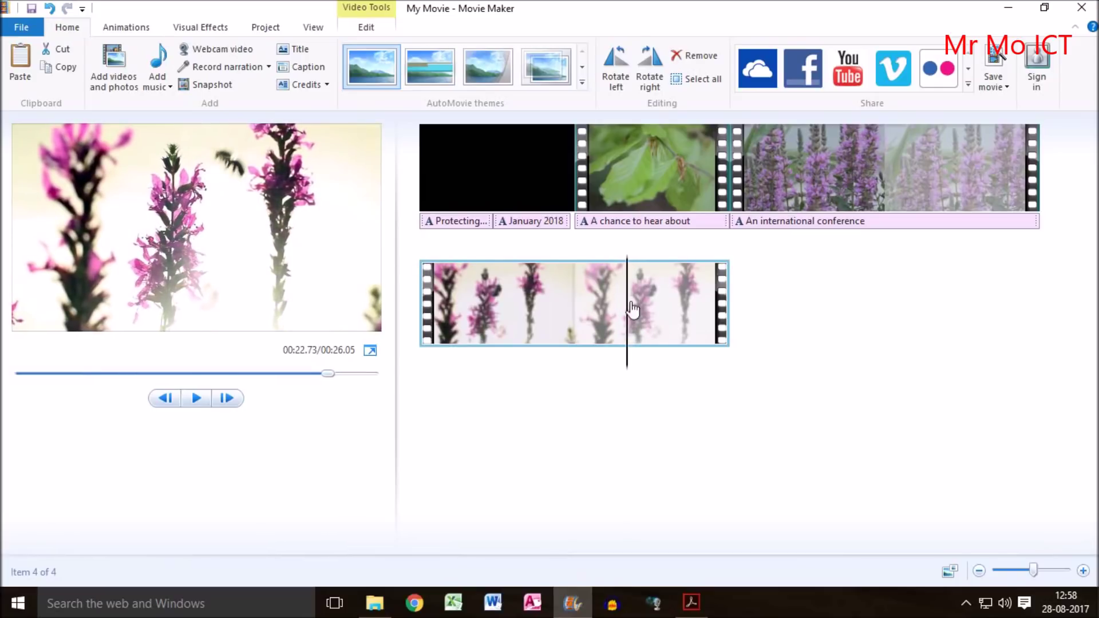
pyautogui.moveTo(628, 303)
pyautogui.mouseDown()
pyautogui.moveTo(644, 304)
pyautogui.moveTo(630, 304)
pyautogui.moveTo(641, 304)
pyautogui.moveTo(637, 287)
pyautogui.mouseUp()
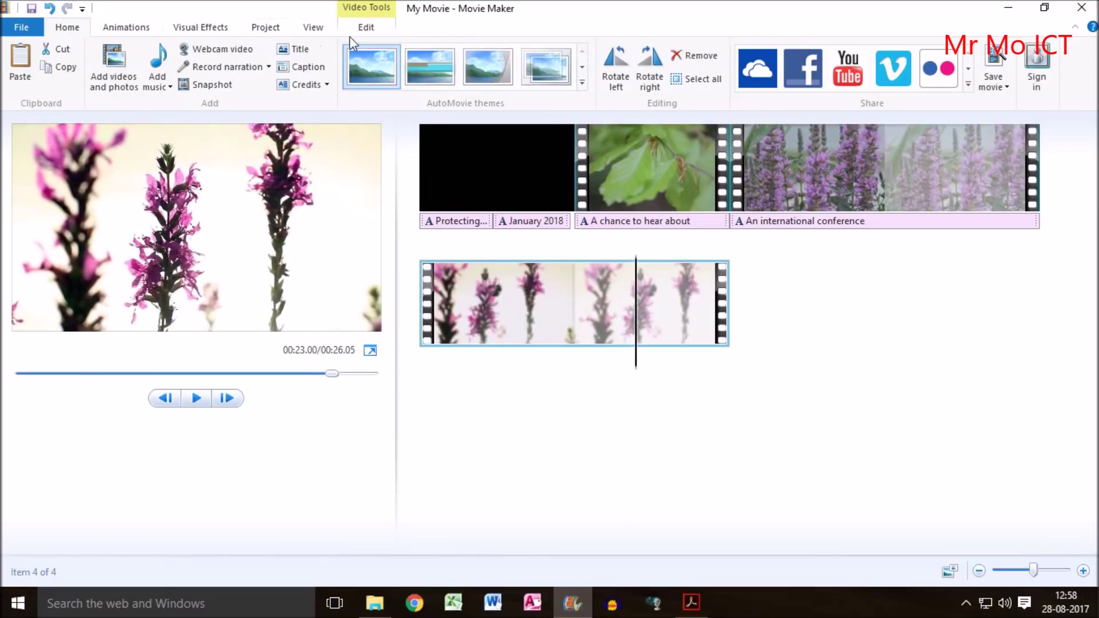
# Split the Bee clip at the playhead and remove the second part.
pyautogui.click(366, 27)
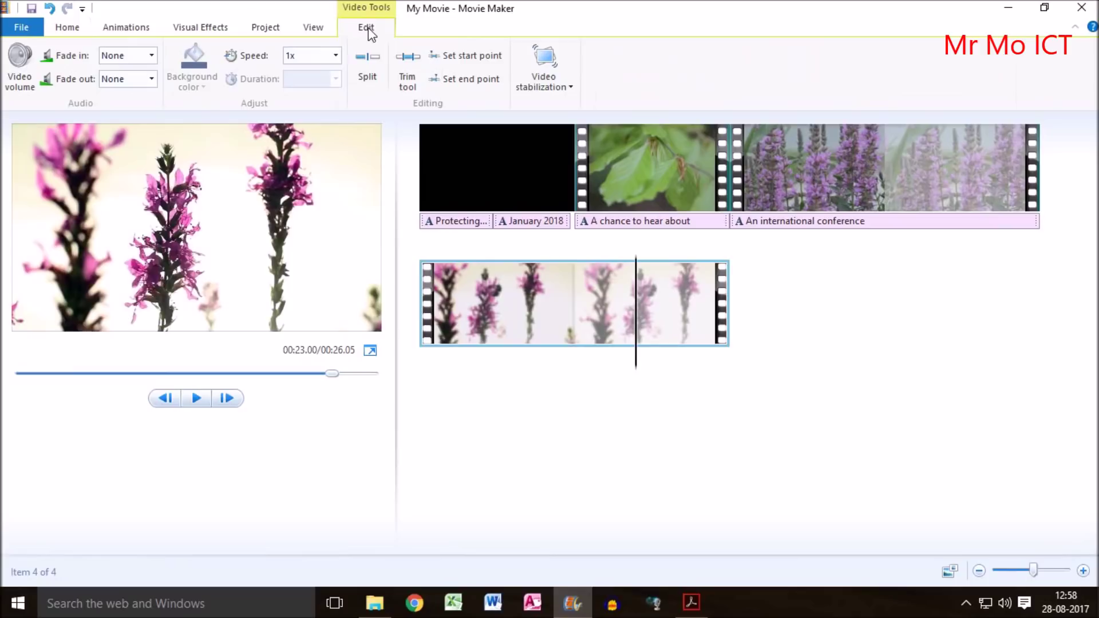
pyautogui.click(366, 81)
pyautogui.moveTo(737, 335); pyautogui.dragTo(786, 326)
pyautogui.click(71, 27)
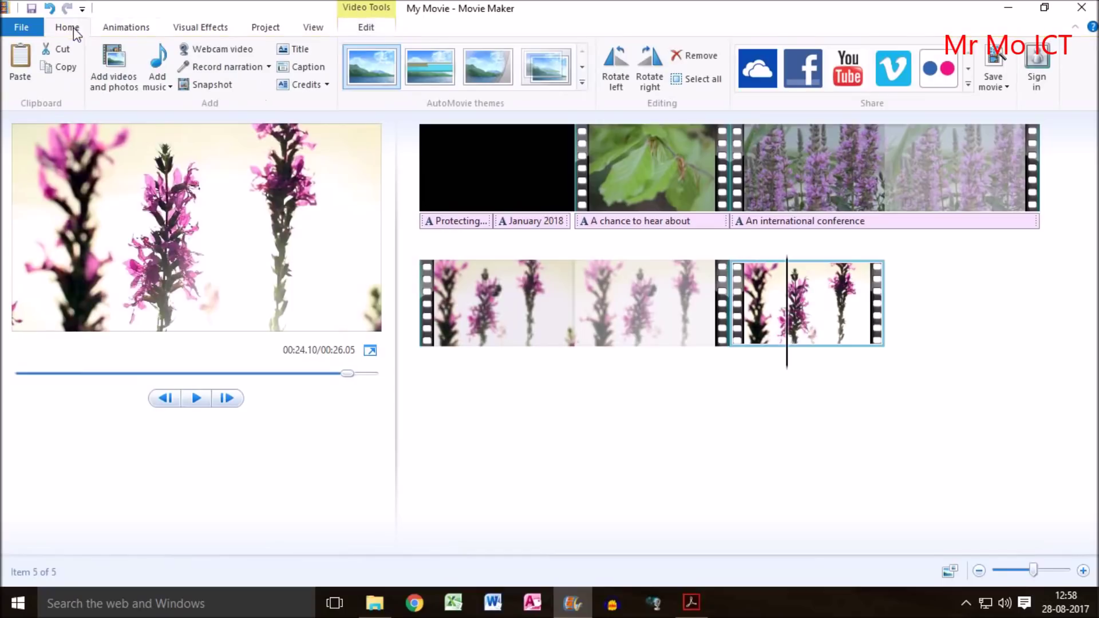
pyautogui.click(700, 56)
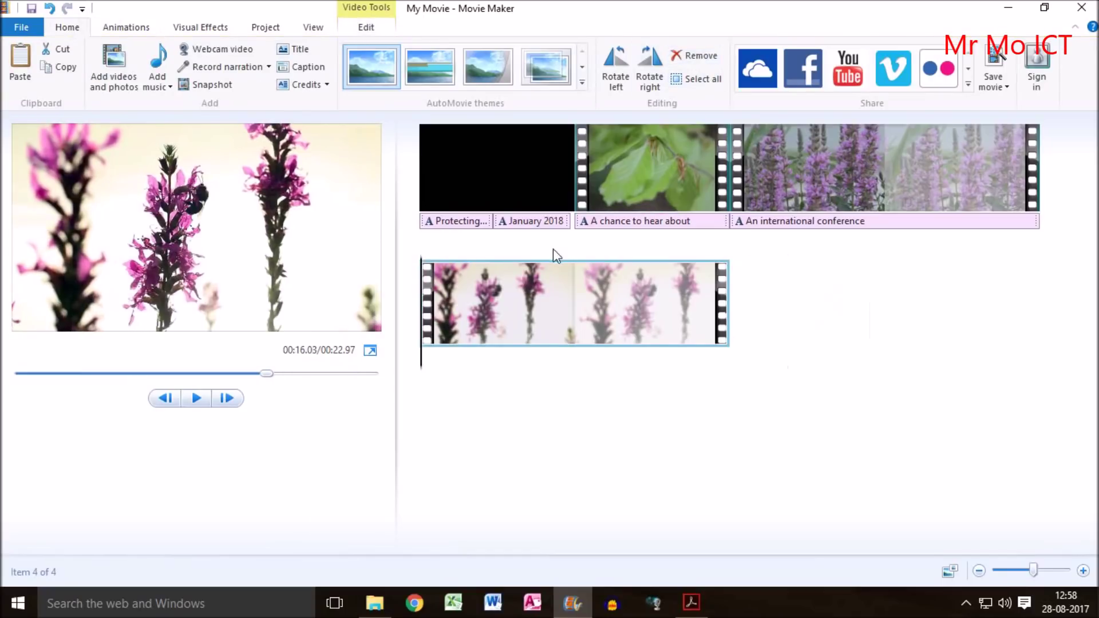
# Play the trimmed Bee clip, and read the London caption's text and start timing in the question paper PDF.
pyautogui.click(195, 397)
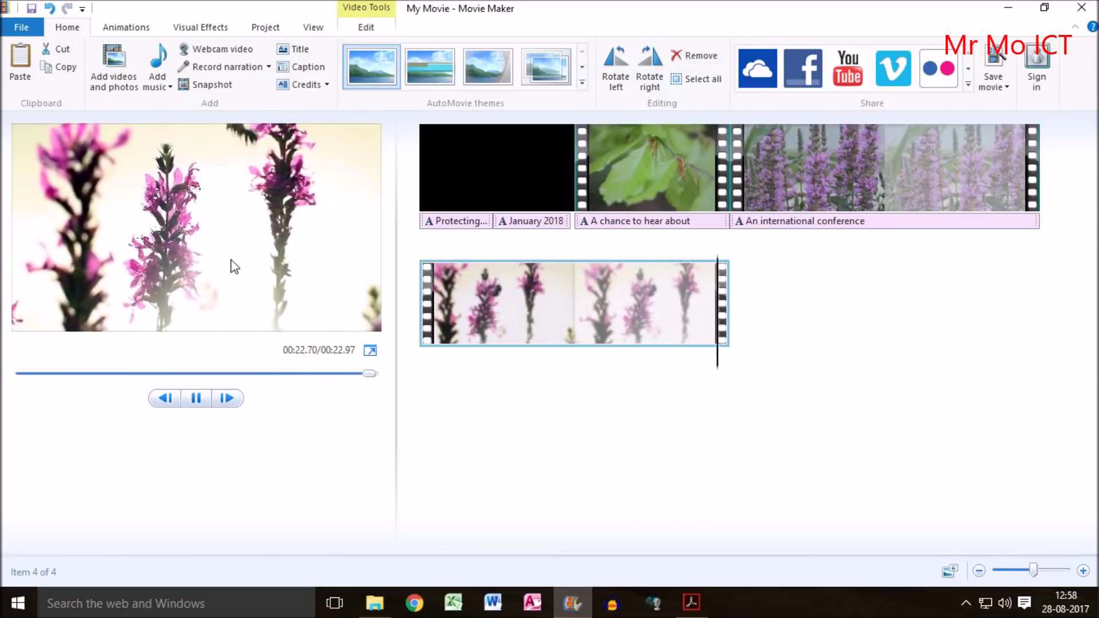
pyautogui.click(691, 602)
pyautogui.click(514, 323)
pyautogui.moveTo(454, 321); pyautogui.dragTo(633, 316)
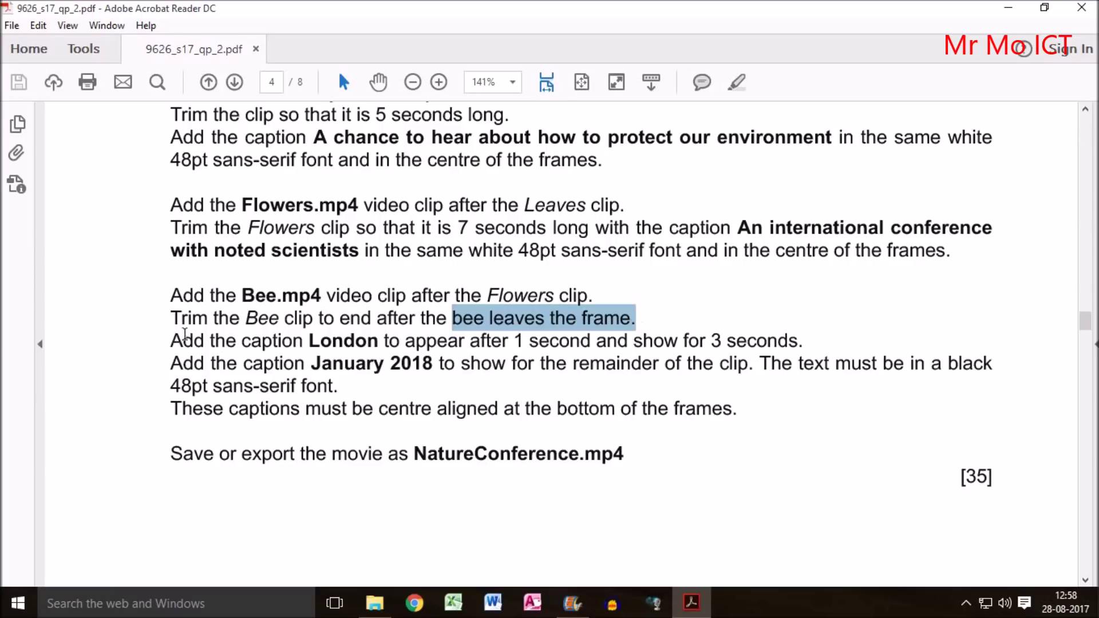
pyautogui.doubleClick(320, 342)
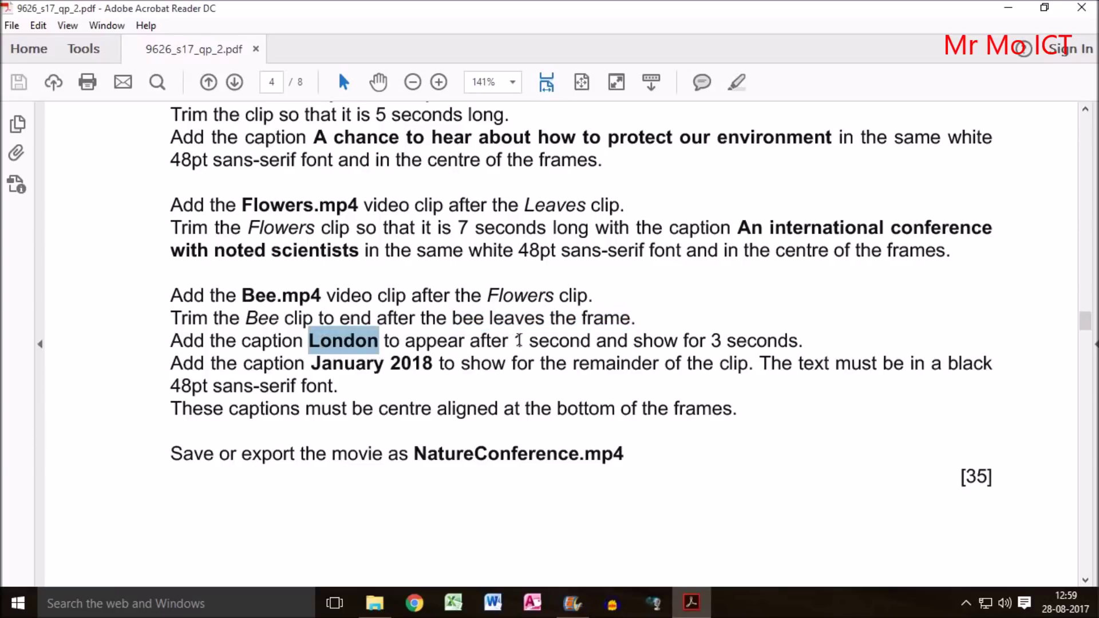
pyautogui.moveTo(471, 340); pyautogui.dragTo(568, 337)
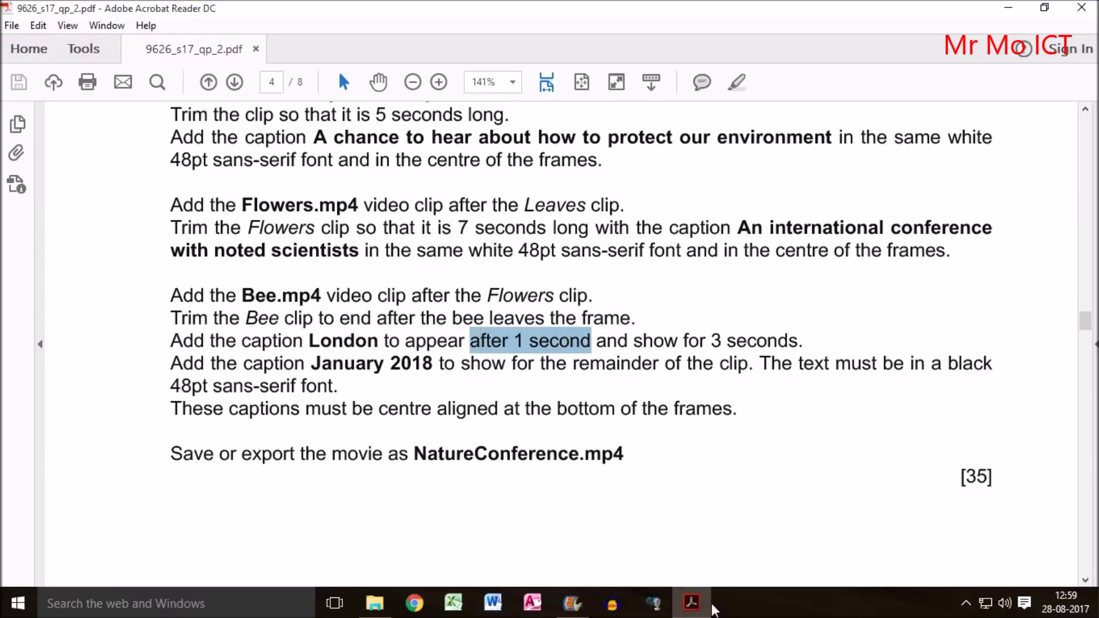
# Add the caption "London" at the start of the Bee clip in Movie Maker.
pyautogui.click(572, 602)
pyautogui.moveTo(736, 307); pyautogui.dragTo(392, 319)
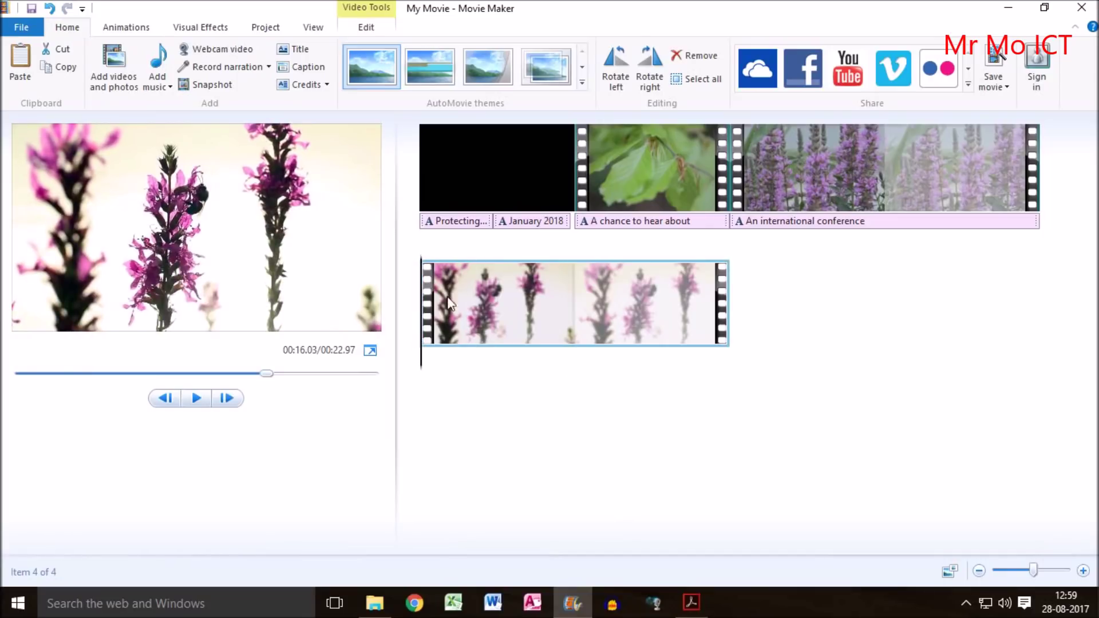
pyautogui.click(317, 73)
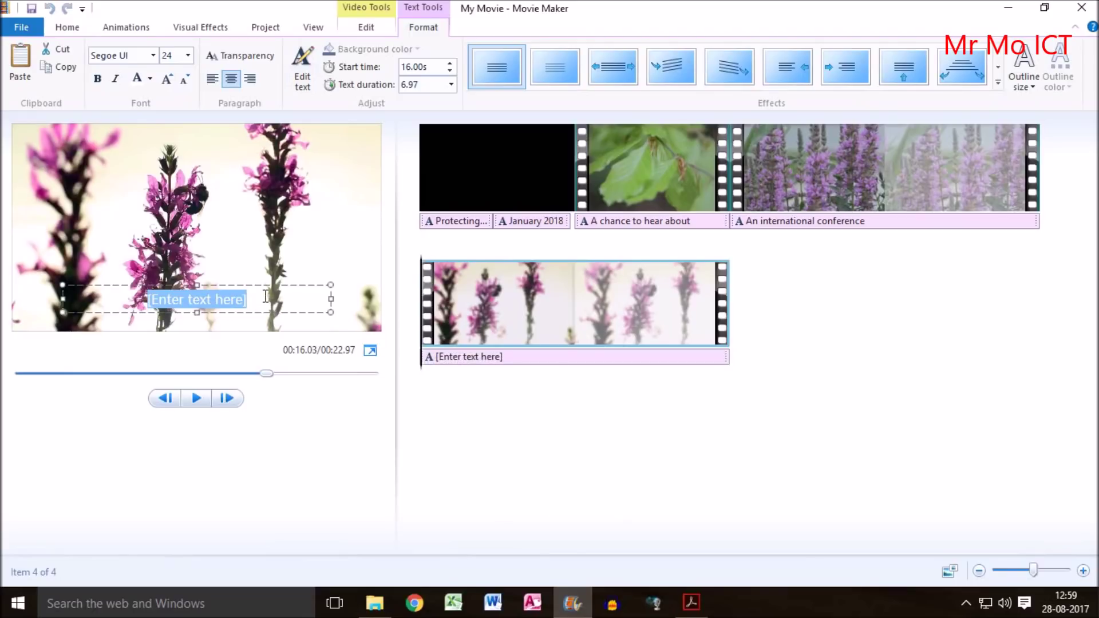
pyautogui.write('on')
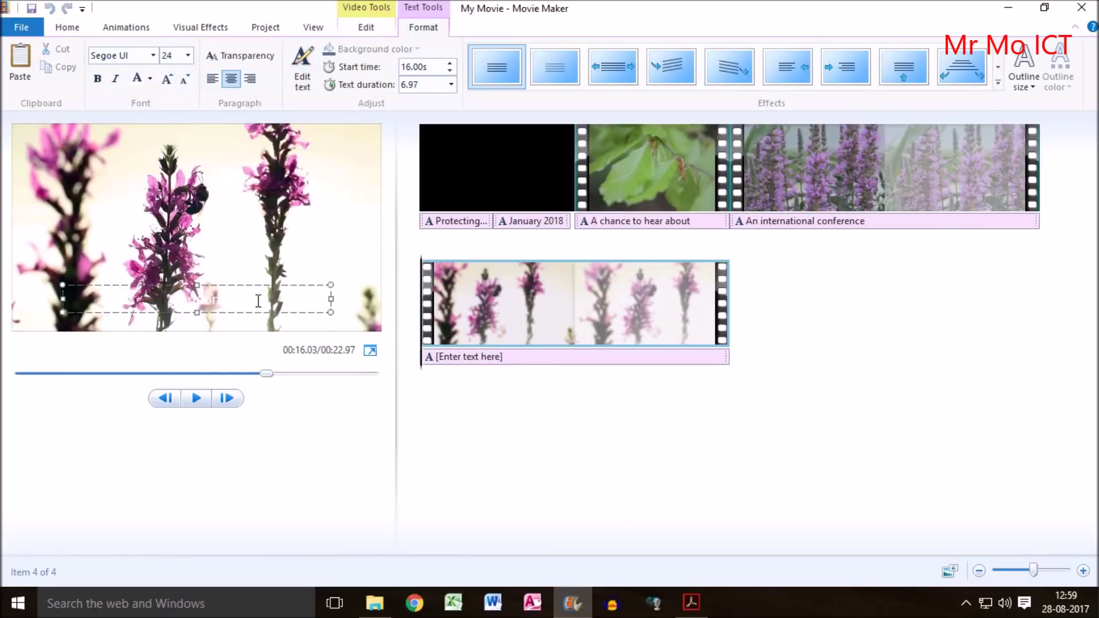
pyautogui.click(271, 252)
pyautogui.click(208, 300)
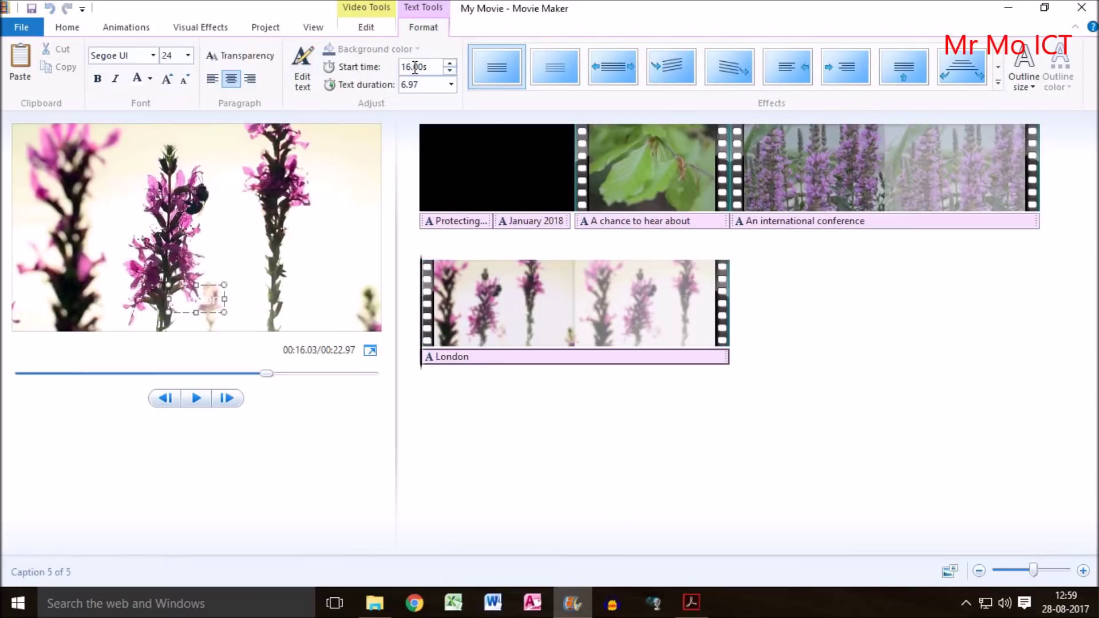
# Check the London caption's display time in the question paper PDF and set its text duration to 3.00 seconds.
pyautogui.click(419, 86)
pyautogui.click(691, 602)
pyautogui.moveTo(710, 340); pyautogui.dragTo(798, 341)
pyautogui.click(691, 605)
pyautogui.click(452, 85)
pyautogui.click(419, 132)
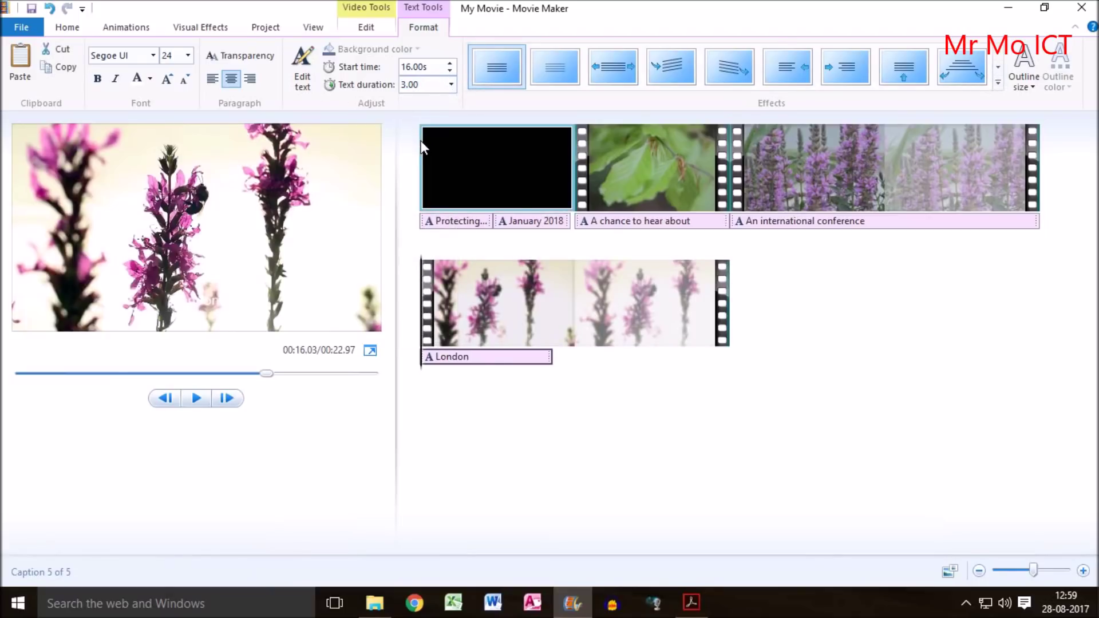
# Review the title, Leaves and Flowers clip lengths and the London caption delay in the question paper PDF to work out its start time.
pyautogui.click(433, 318)
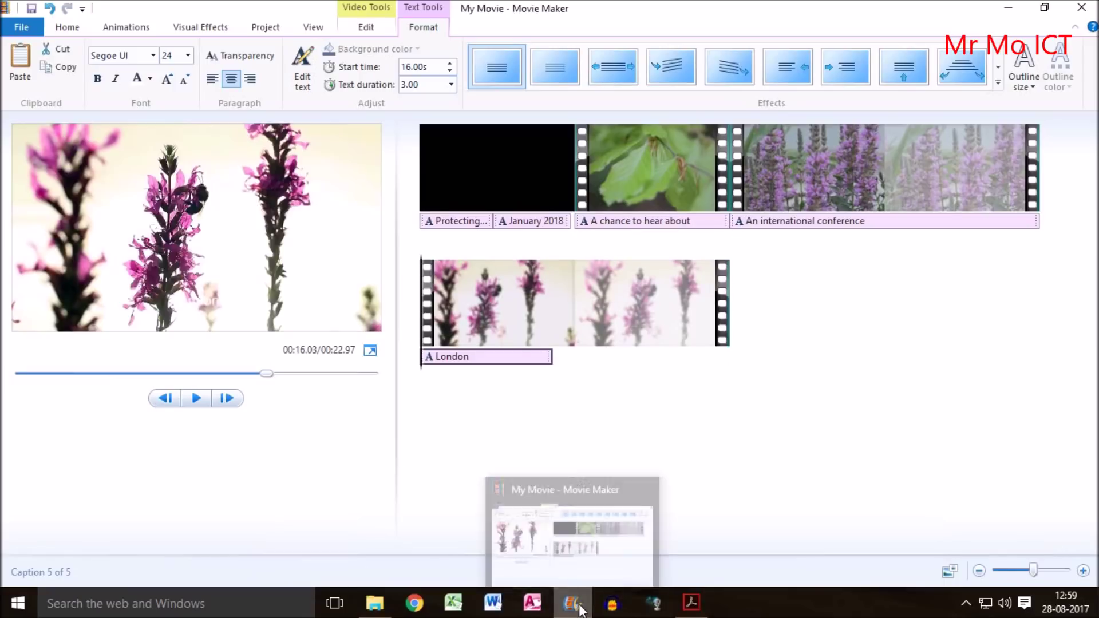
pyautogui.click(690, 609)
pyautogui.scroll(4, 546, 370)
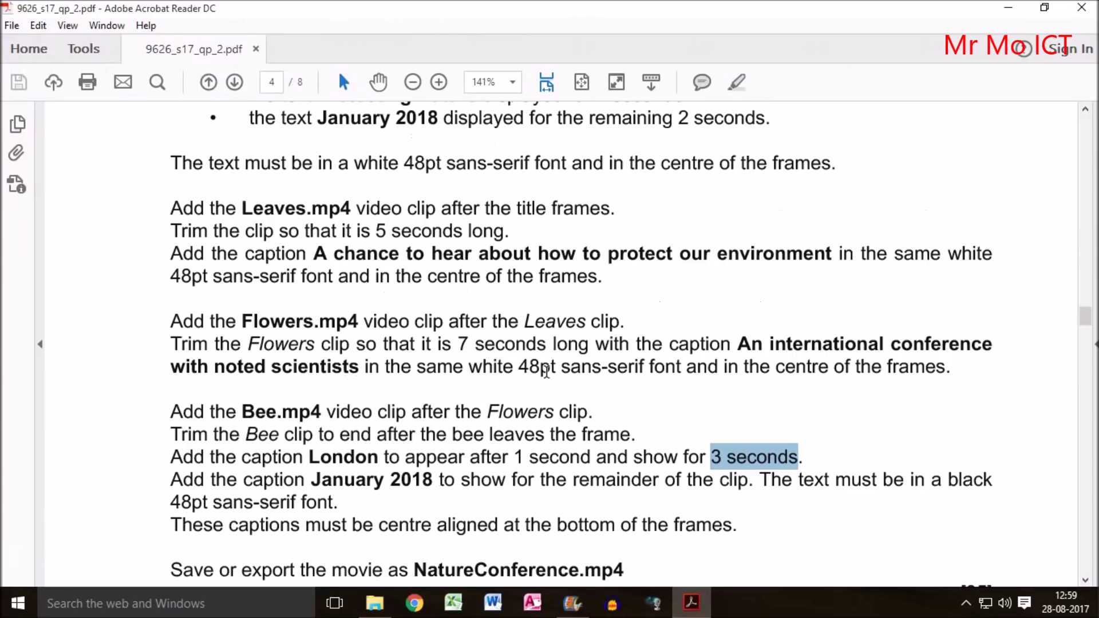
pyautogui.scroll(1, 545, 371)
pyautogui.moveTo(339, 150); pyautogui.dragTo(356, 150)
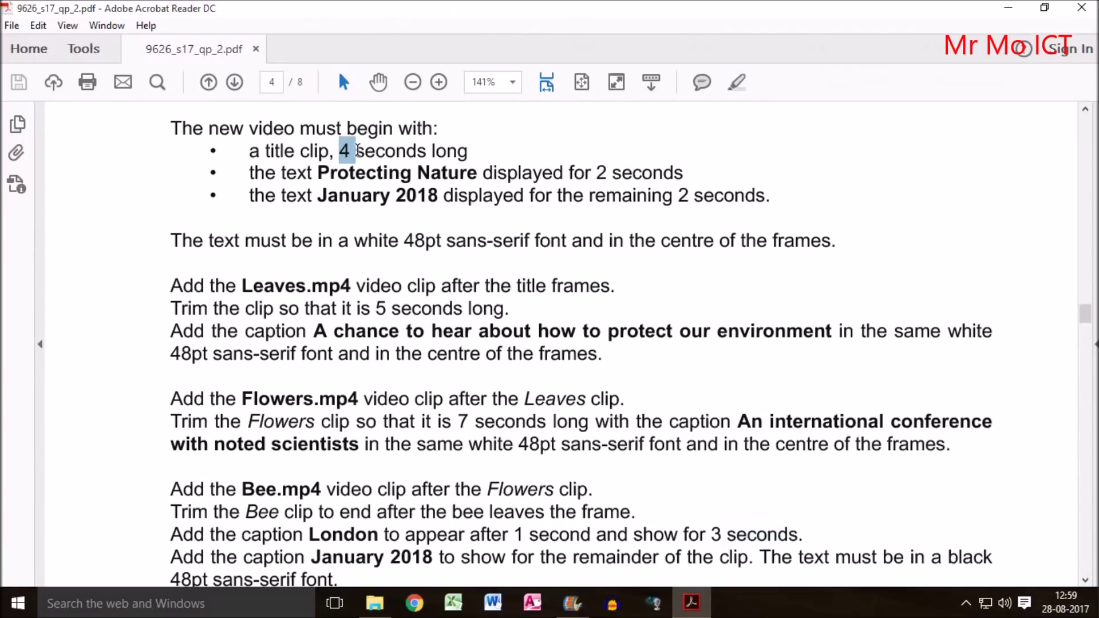
pyautogui.moveTo(375, 308); pyautogui.dragTo(473, 344)
pyautogui.scroll(-2, 427, 331)
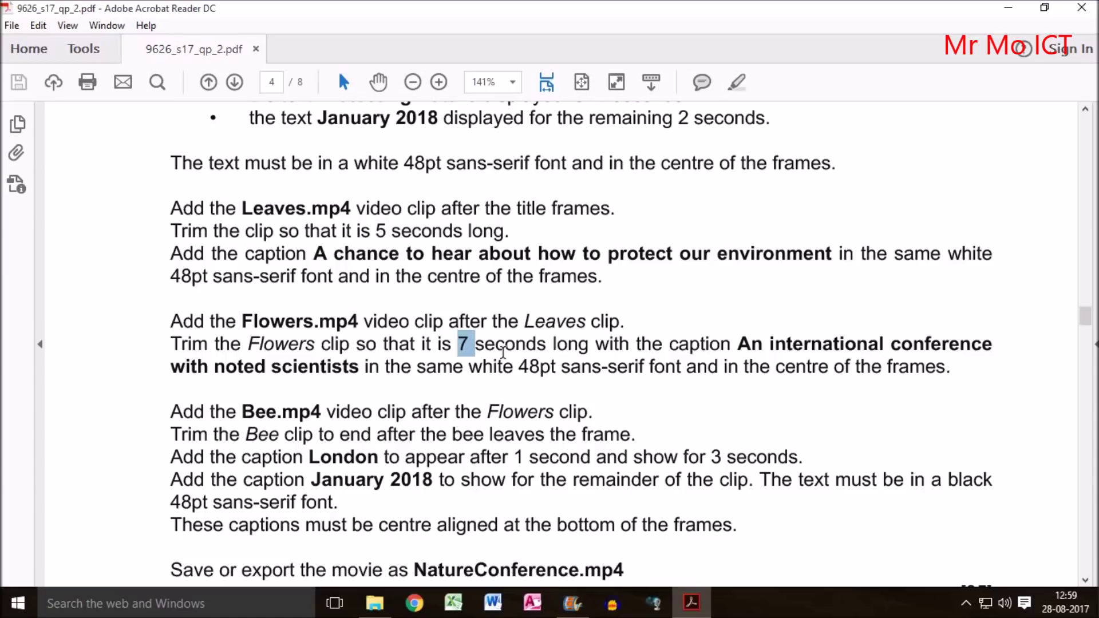
pyautogui.scroll(-2, 502, 352)
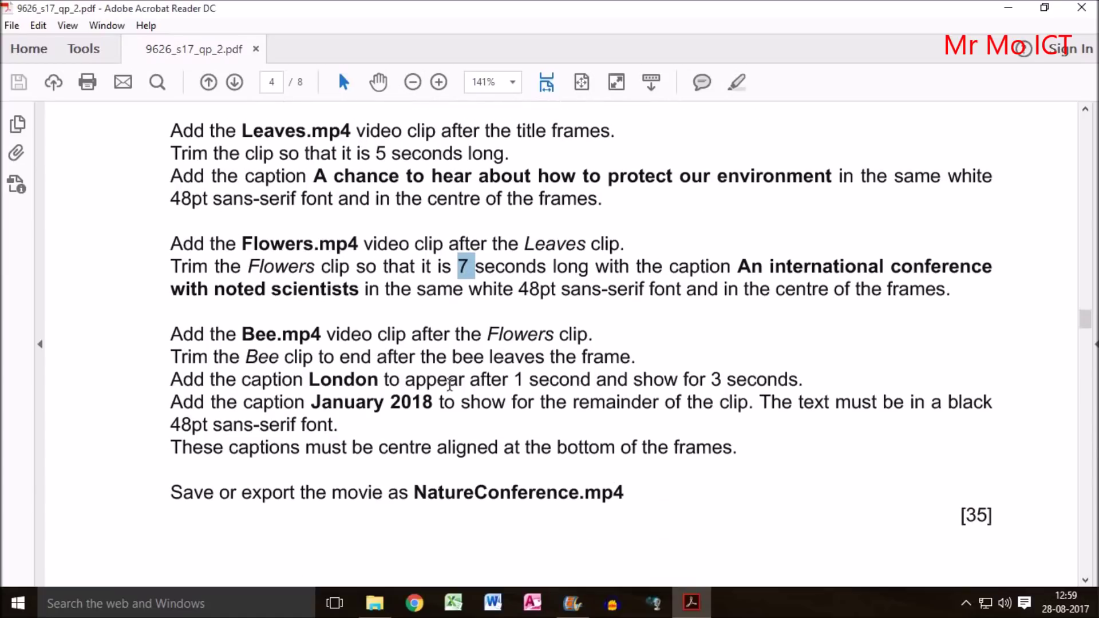
pyautogui.moveTo(518, 383); pyautogui.dragTo(523, 378)
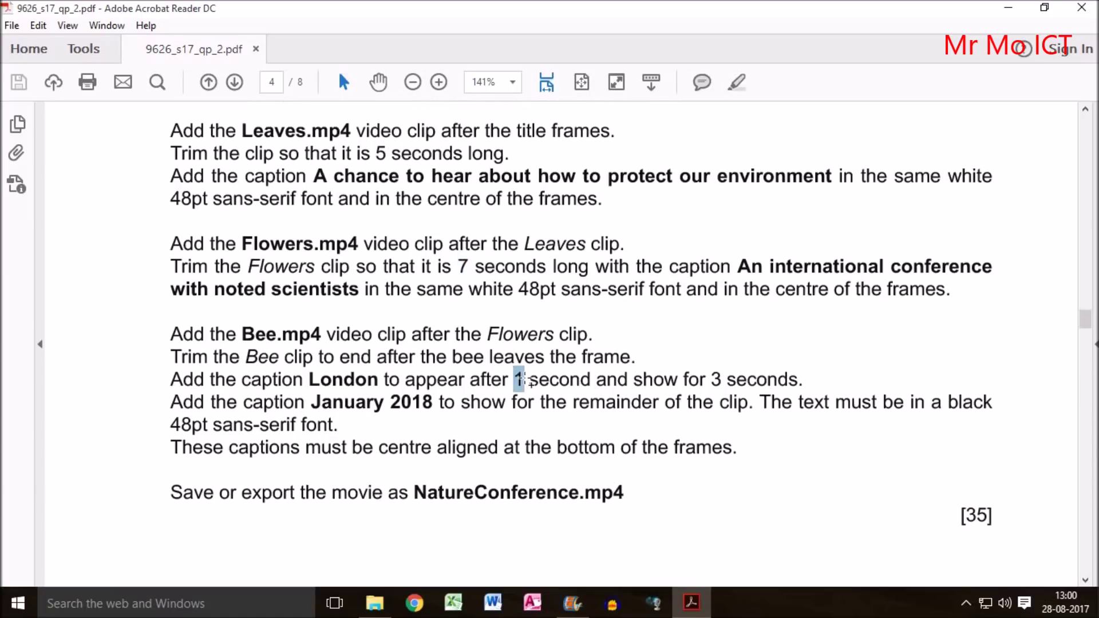
# Switch to Movie Maker and set the London caption's start time to 17.00 seconds.
pyautogui.click(572, 603)
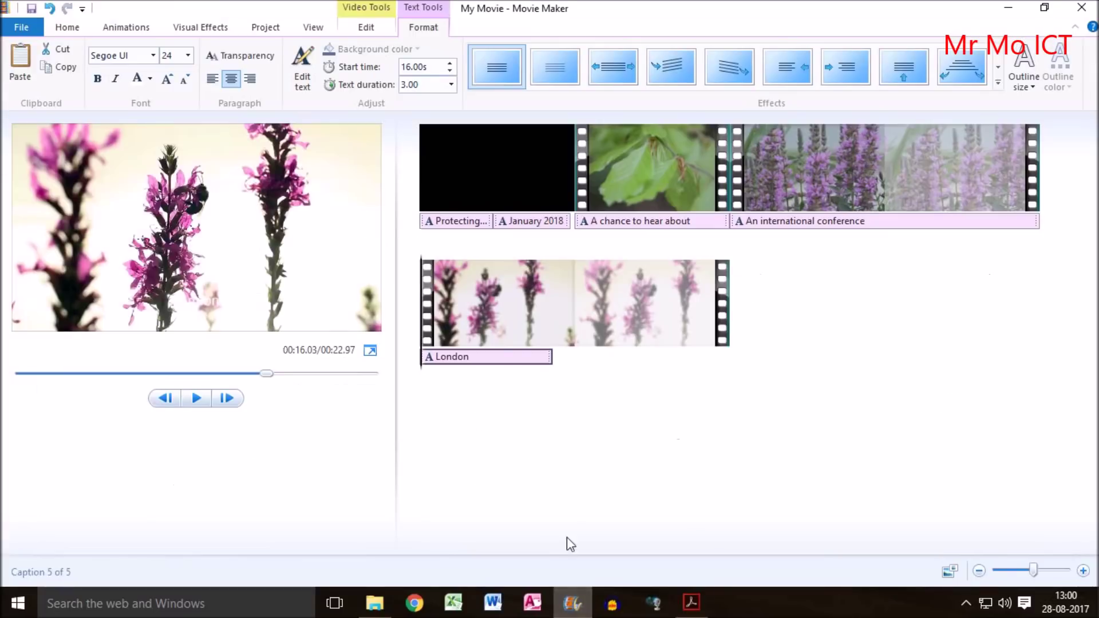
pyautogui.click(429, 69)
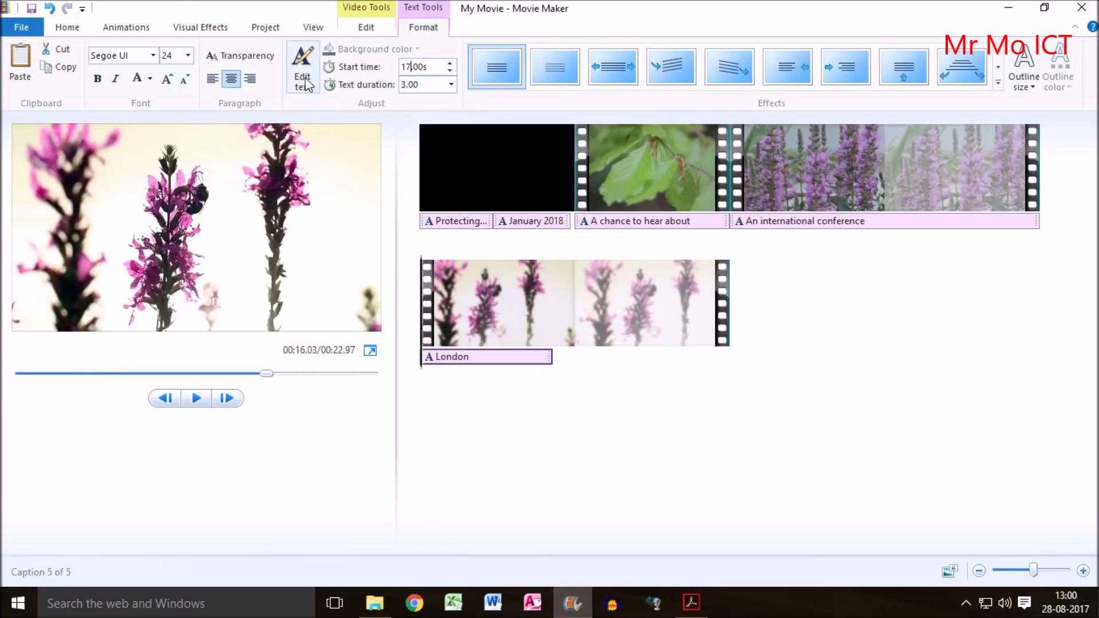
pyautogui.click(434, 86)
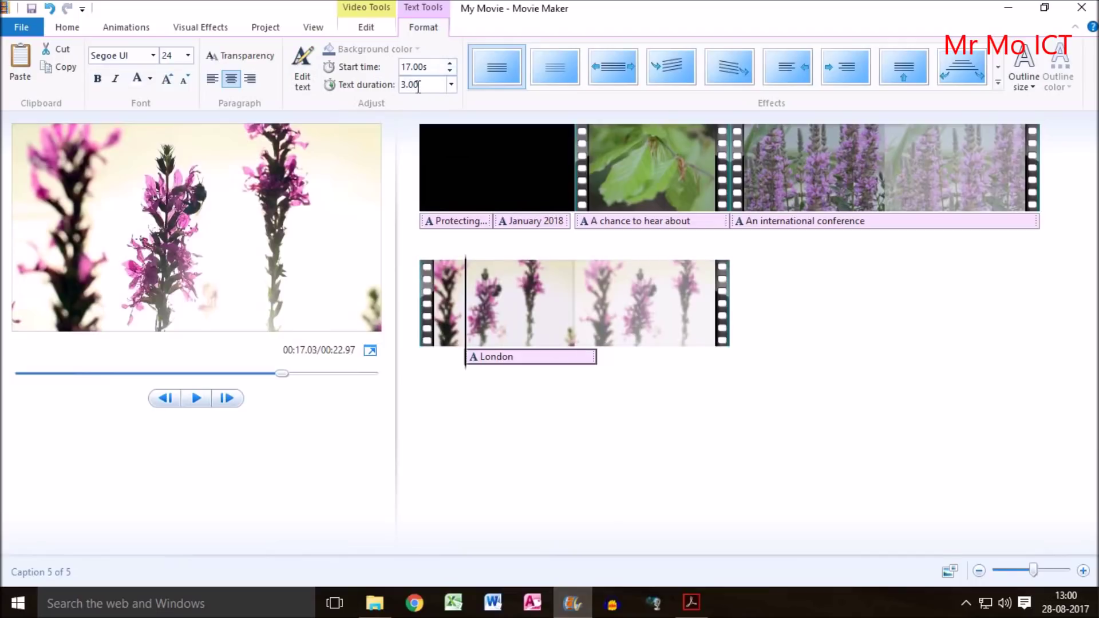
# Check the London caption's display time and the next caption's text in the question paper PDF.
pyautogui.click(693, 610)
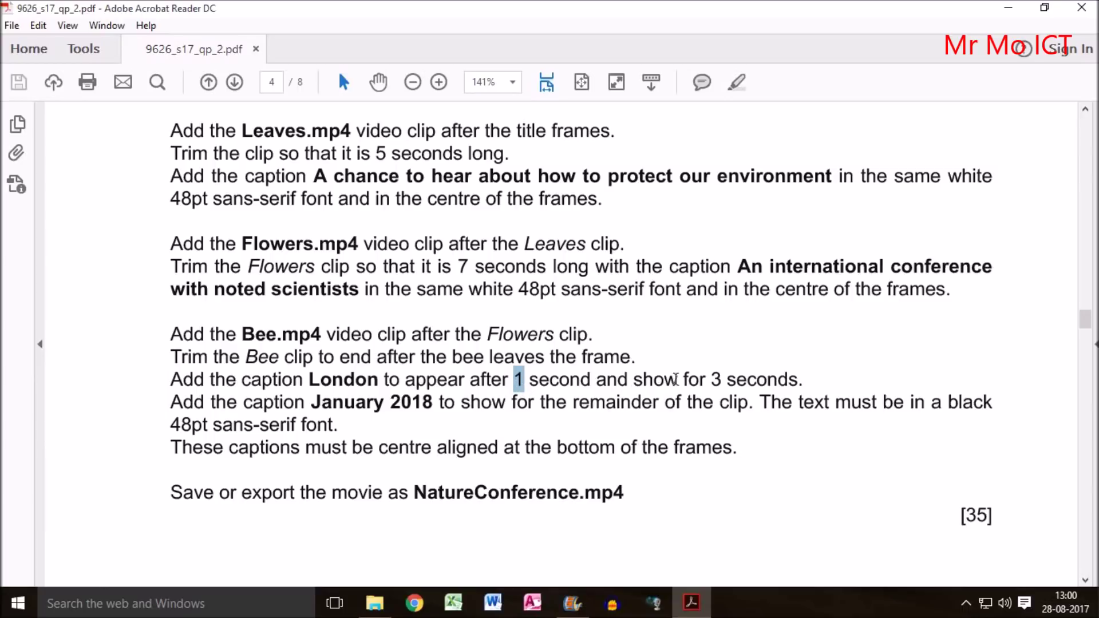
pyautogui.moveTo(701, 380); pyautogui.dragTo(749, 372)
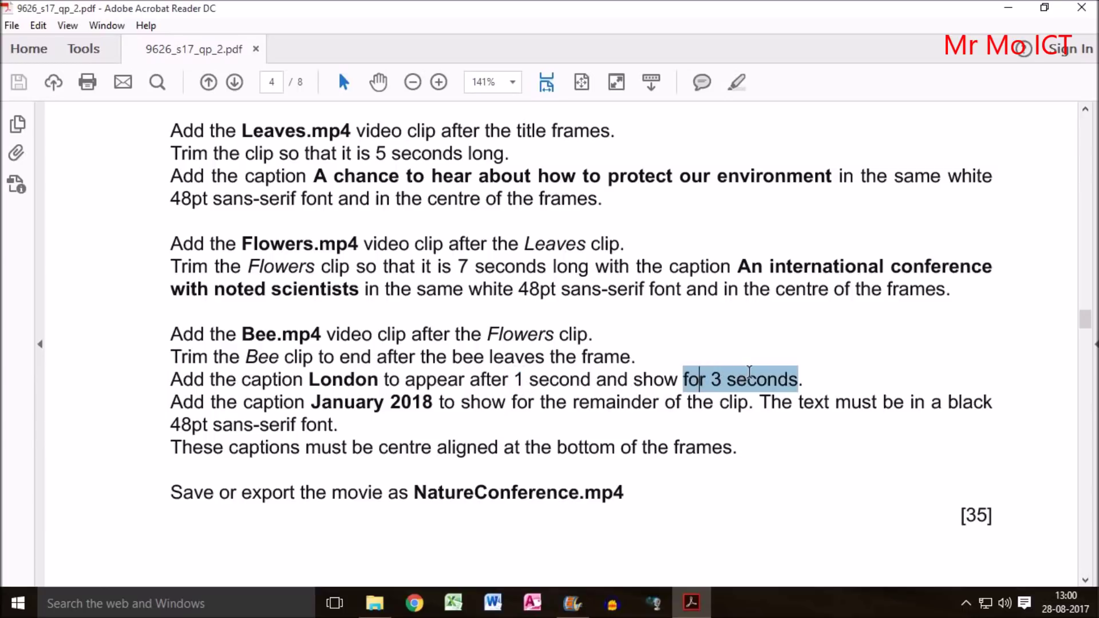
pyautogui.moveTo(210, 400); pyautogui.dragTo(426, 404)
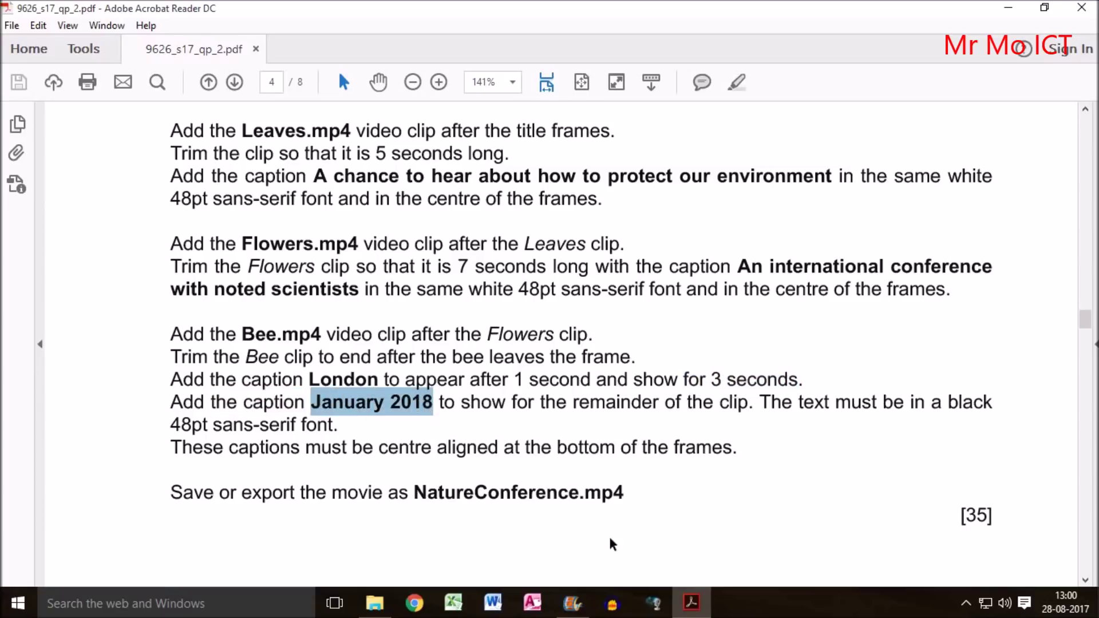
# Duplicate the London caption in Movie Maker and place the copy directly after the original, starting at about 19.98 seconds.
pyautogui.click(695, 600)
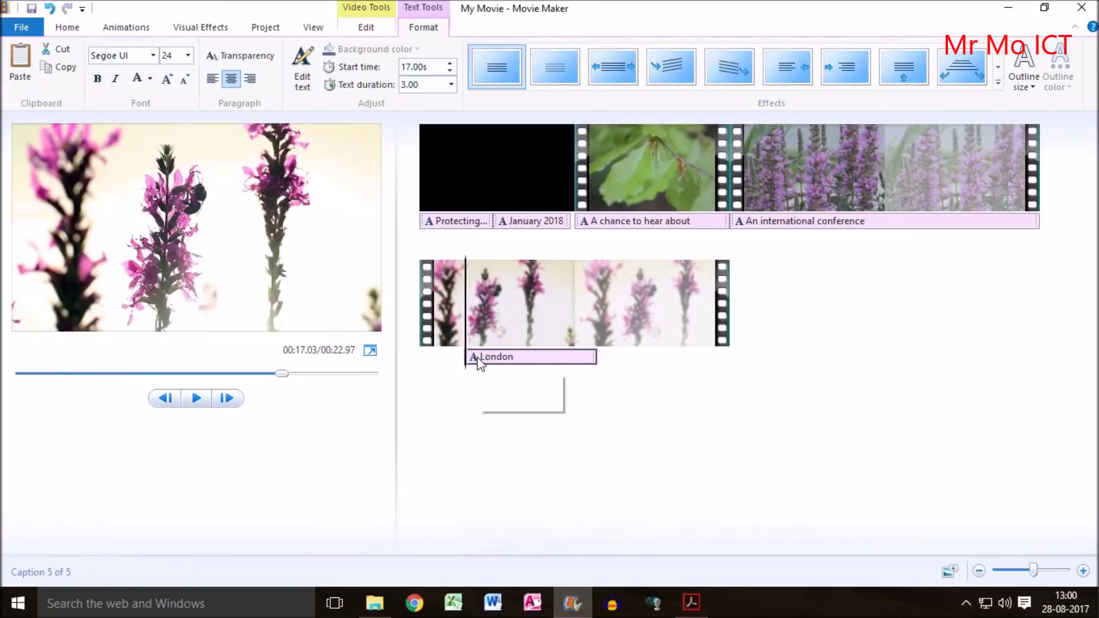
pyautogui.rightClick(499, 360)
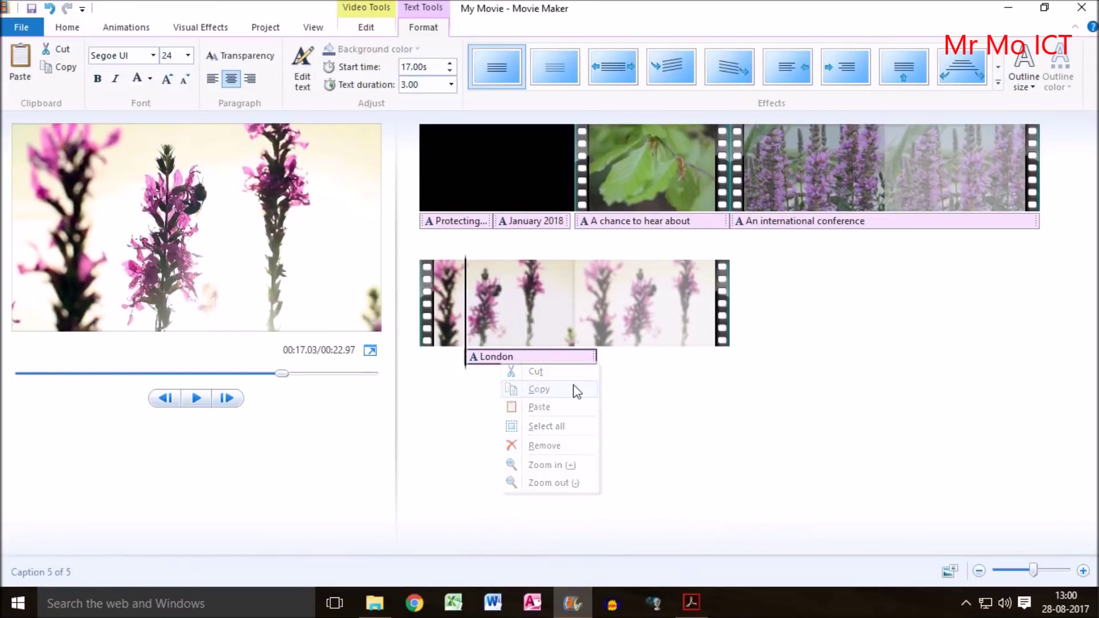
pyautogui.rightClick(612, 363)
pyautogui.click(641, 367)
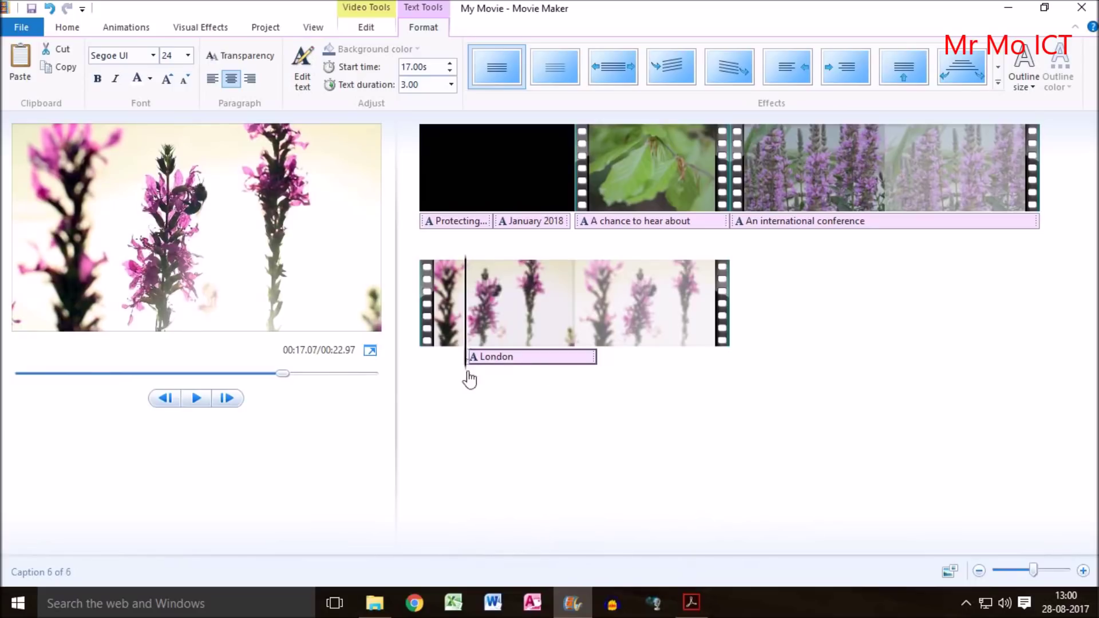
pyautogui.click(579, 379)
pyautogui.moveTo(473, 367); pyautogui.dragTo(603, 369)
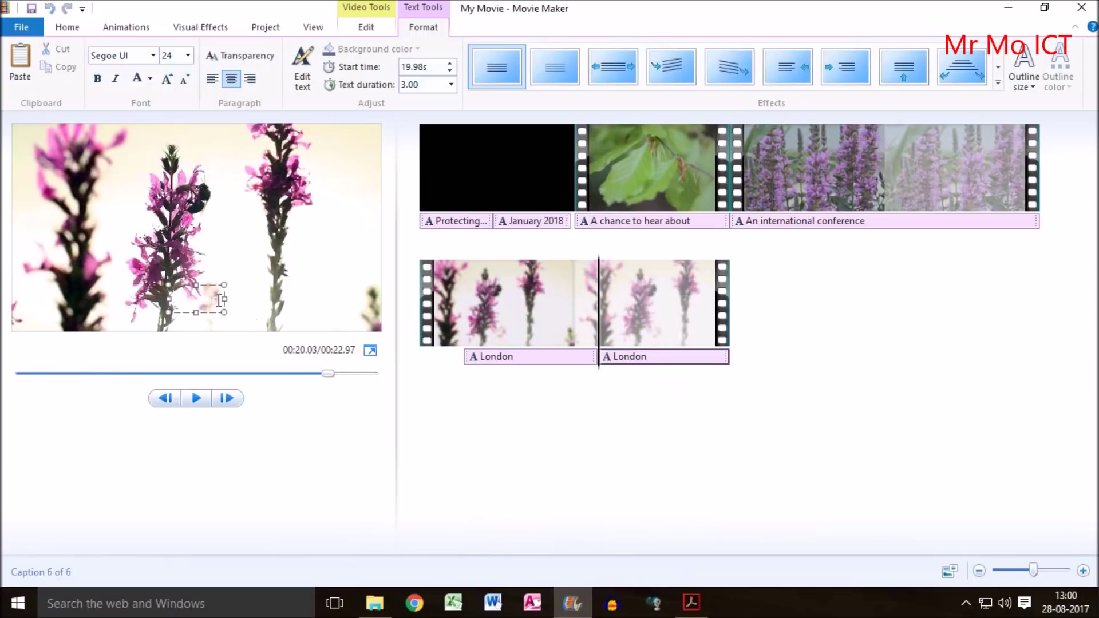
# Replace the second London caption's text with "January 2018", as worded in the question paper PDF.
pyautogui.moveTo(220, 300); pyautogui.dragTo(115, 300)
pyautogui.press('Delete')
pyautogui.hotkey('ctrl', 'z')
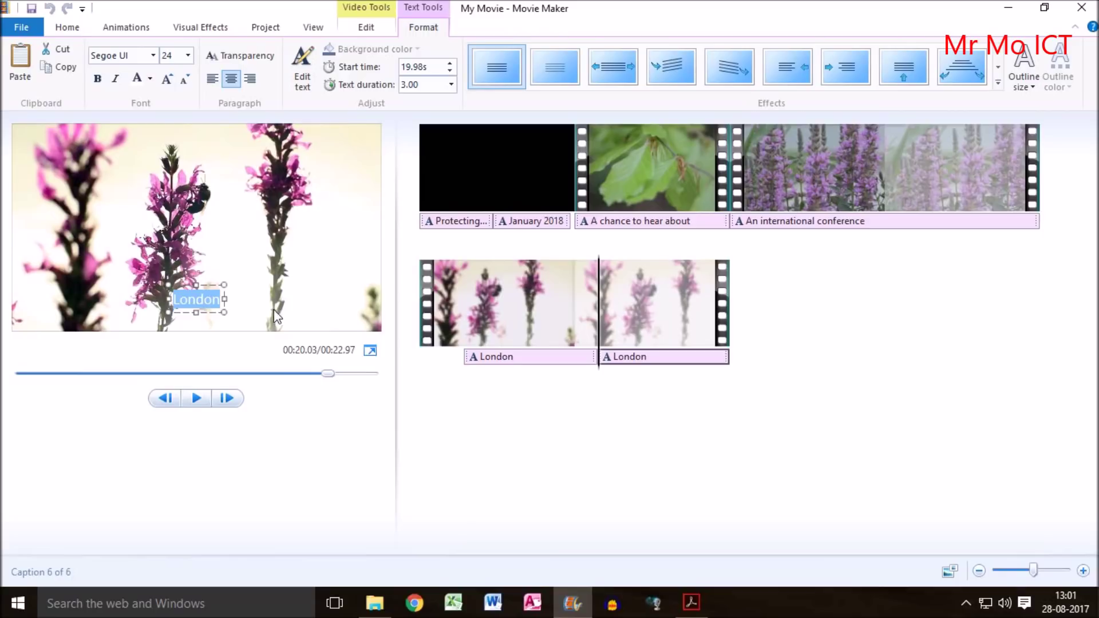
pyautogui.hotkey('alt', 'Tab')
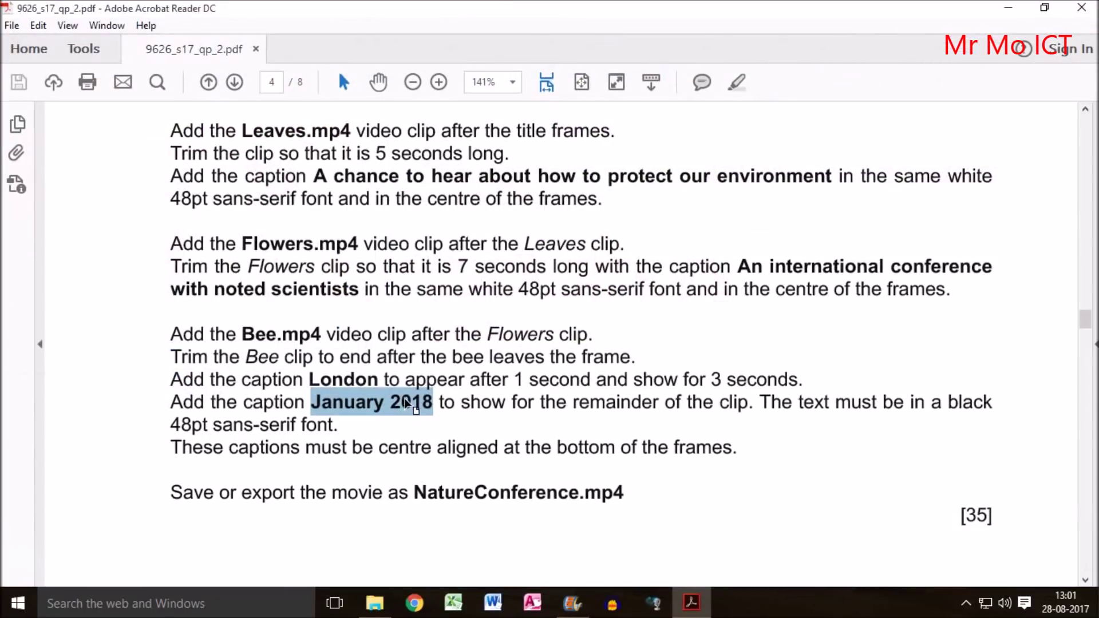
pyautogui.hotkey('alt', 'Tab')
pyautogui.click(326, 375)
pyautogui.moveTo(220, 304)
pyautogui.mouseDown()
pyautogui.moveTo(279, 304)
pyautogui.moveTo(209, 286)
pyautogui.mouseUp()
# Read the January 2018 caption's timing and the required text colour in the question paper PDF.
pyautogui.hotkey('alt', 'Tab')
pyautogui.moveTo(479, 402); pyautogui.dragTo(993, 410)
pyautogui.click(973, 400)
pyautogui.doubleClick(982, 407)
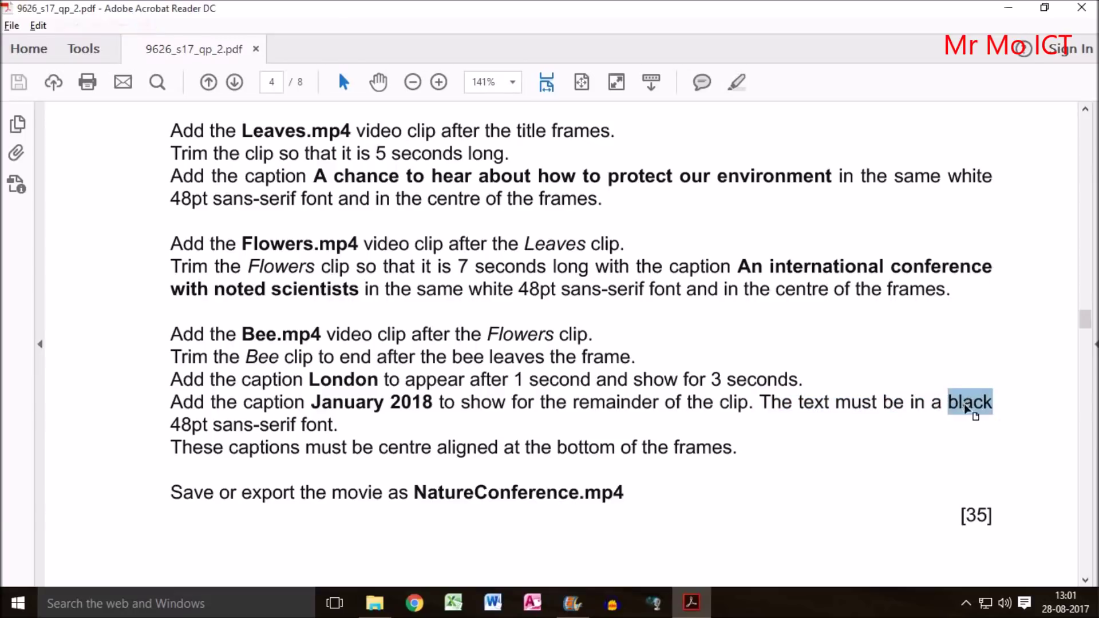
# Change the London caption's text colour to black in Movie Maker.
pyautogui.hotkey('alt', 'Tab')
pyautogui.click(503, 360)
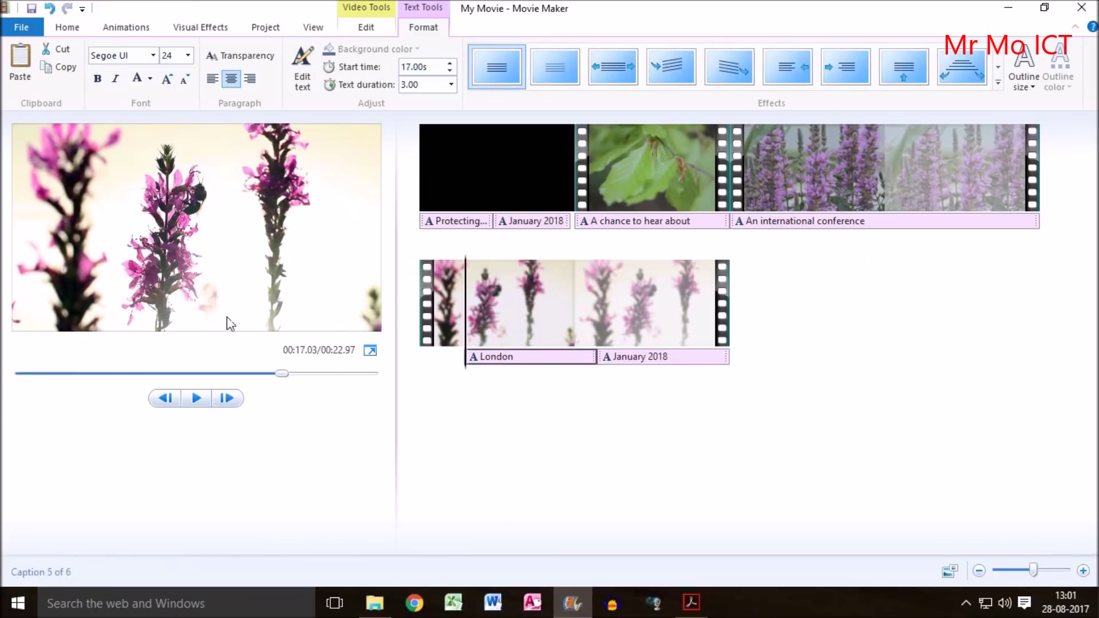
pyautogui.click(186, 299)
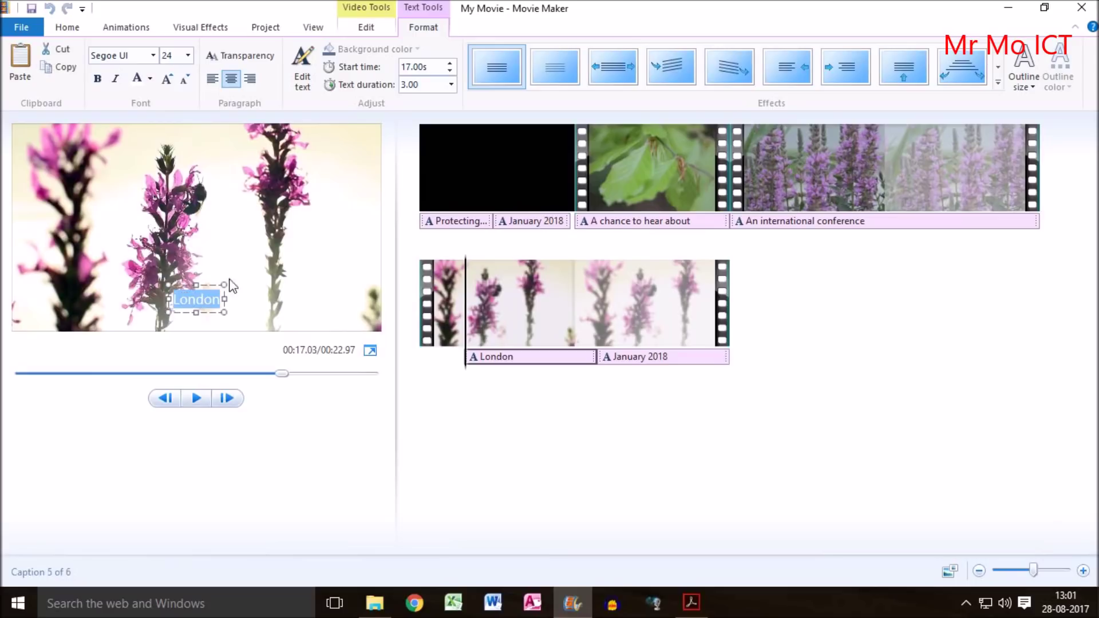
pyautogui.click(150, 80)
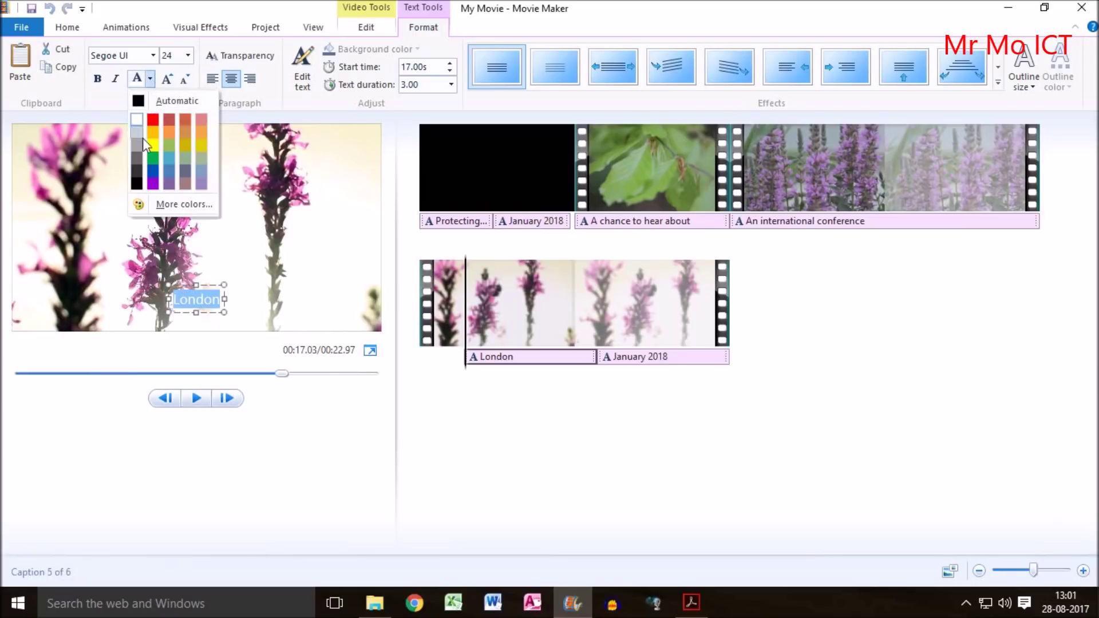
pyautogui.click(140, 184)
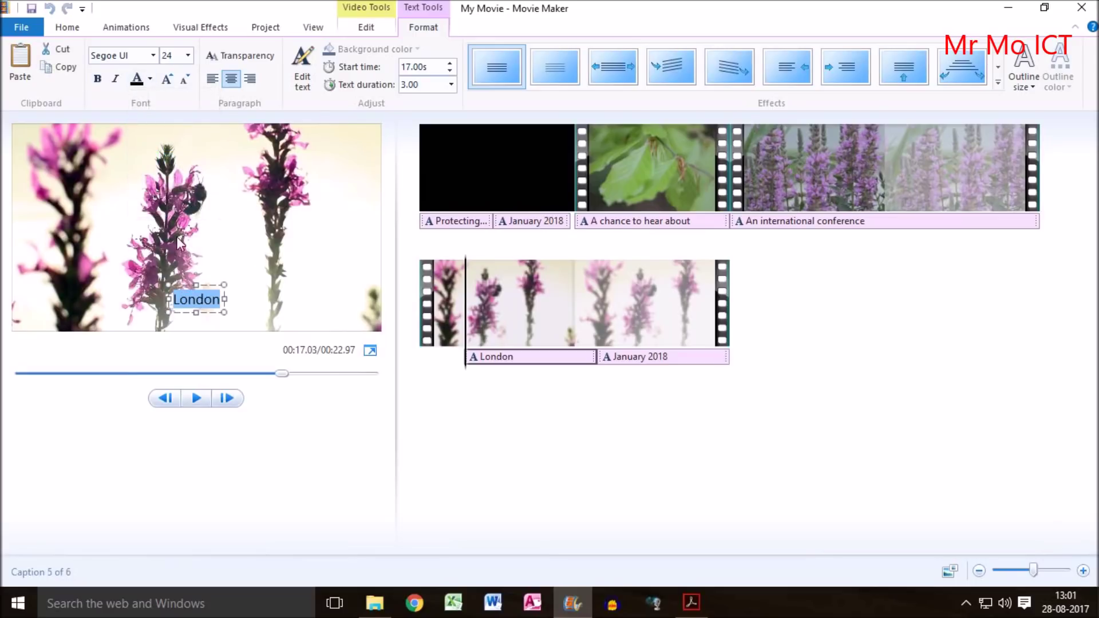
pyautogui.click(272, 276)
pyautogui.doubleClick(209, 300)
pyautogui.click(150, 79)
pyautogui.click(476, 307)
# Select the January 2018 caption under the Bee clip.
pyautogui.click(656, 359)
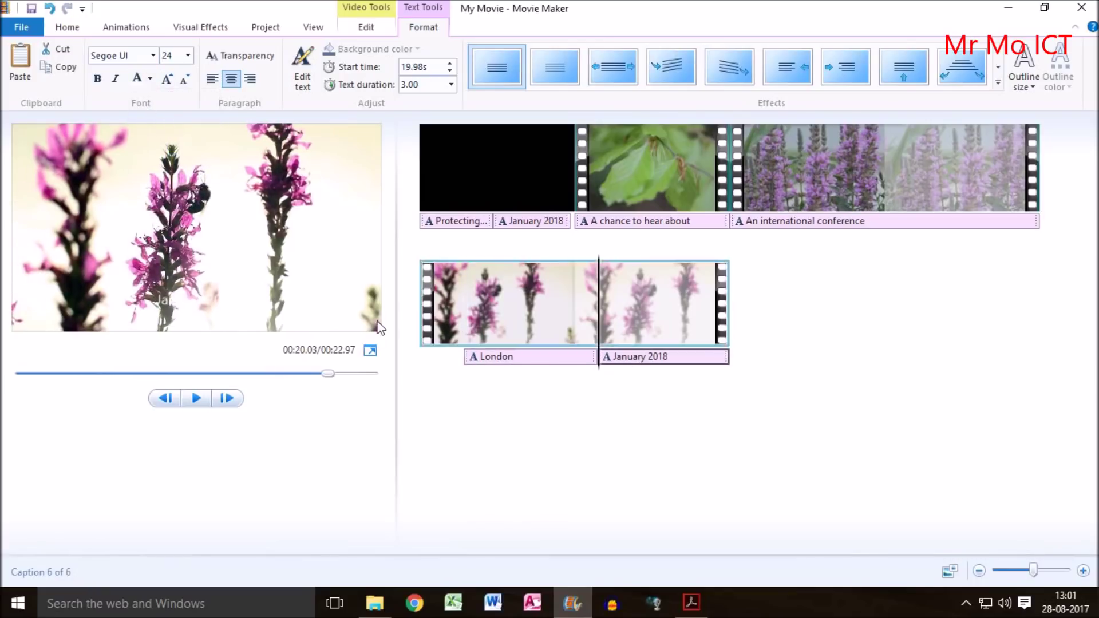
# Change the font colour of the January 2018 caption on the Bee clip to black.
pyautogui.doubleClick(191, 304)
pyautogui.moveTo(239, 299); pyautogui.dragTo(123, 292)
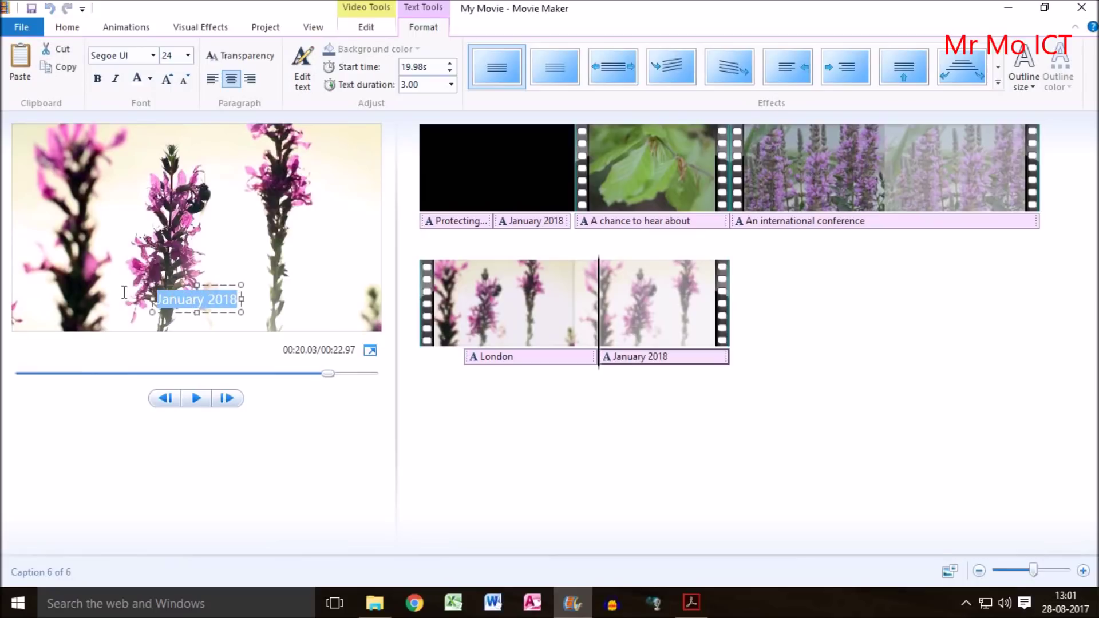
pyautogui.click(149, 79)
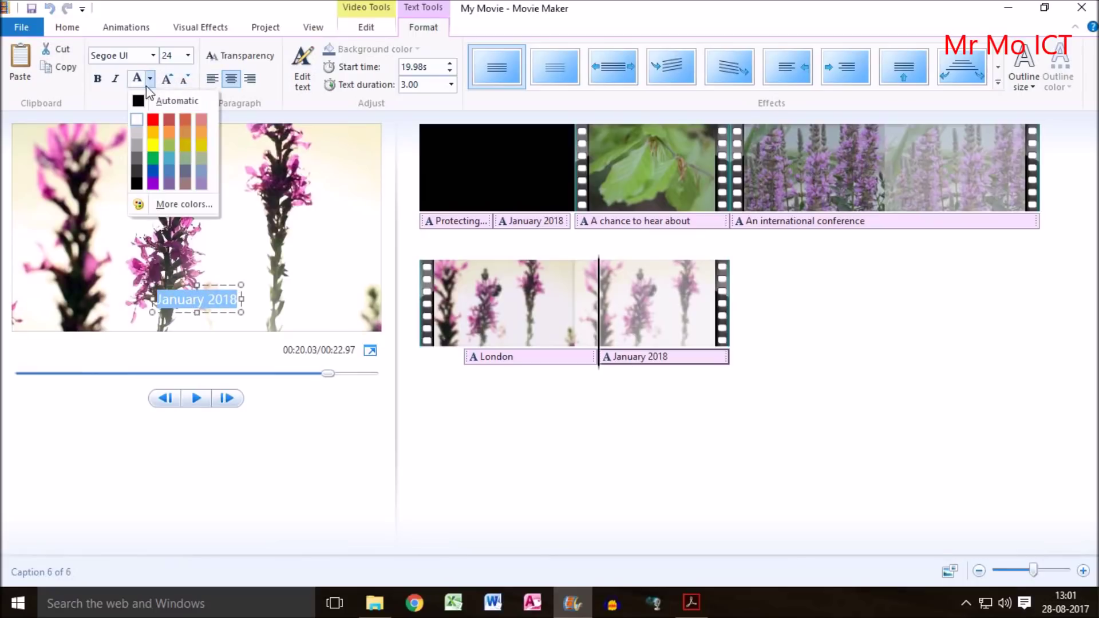
pyautogui.click(143, 105)
pyautogui.click(188, 221)
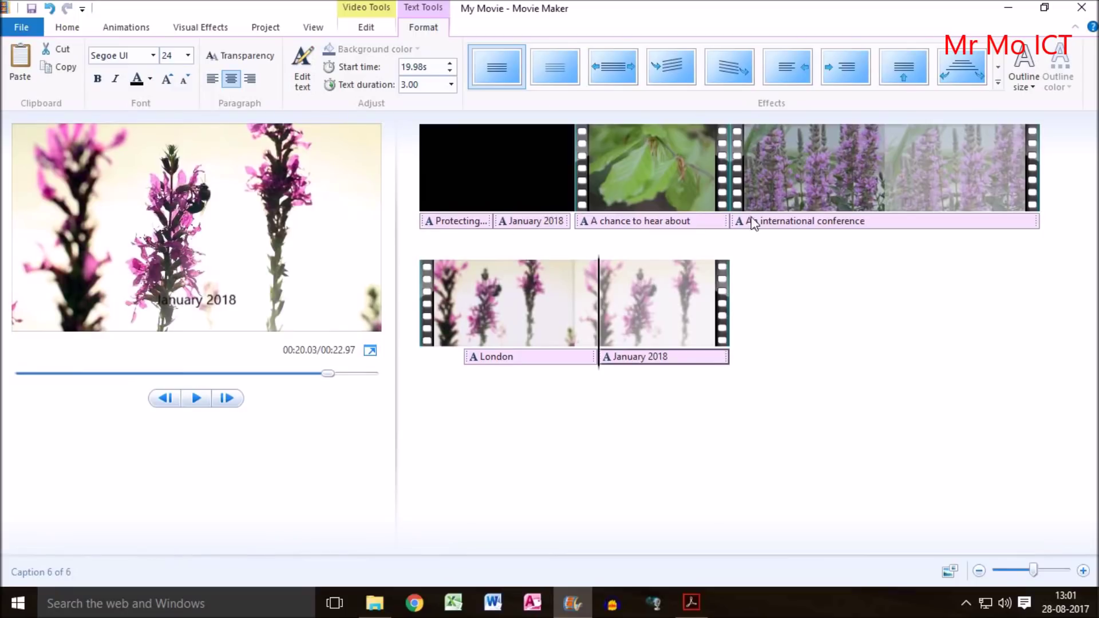
# Inspect the Flowers and London captions, and check the PDF brief for the font required for the Bee clip's captions.
pyautogui.click(811, 181)
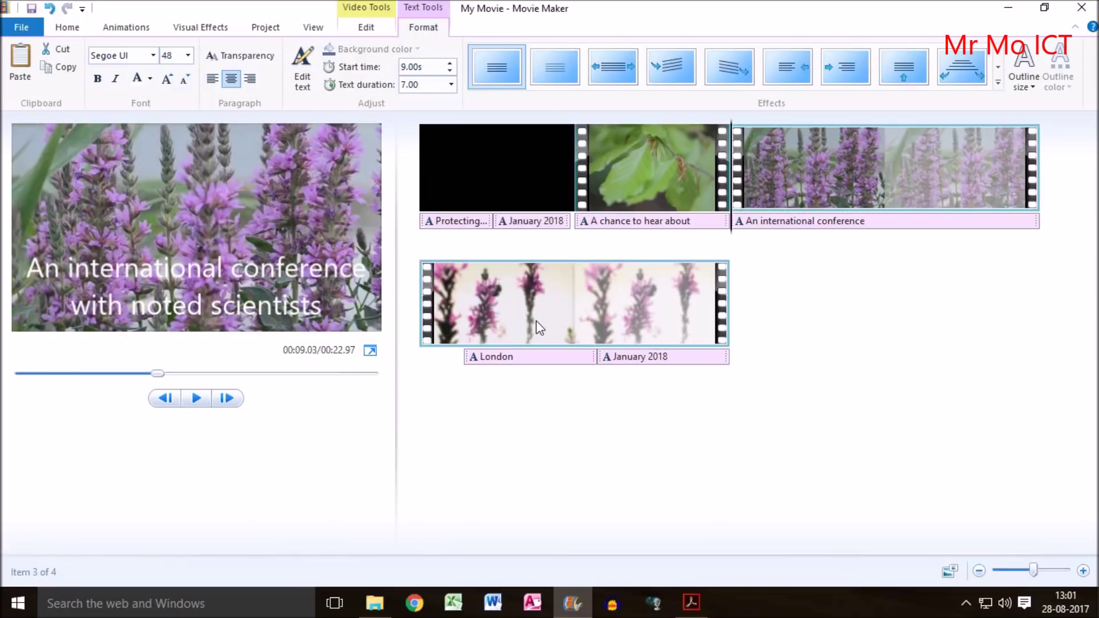
pyautogui.click(538, 328)
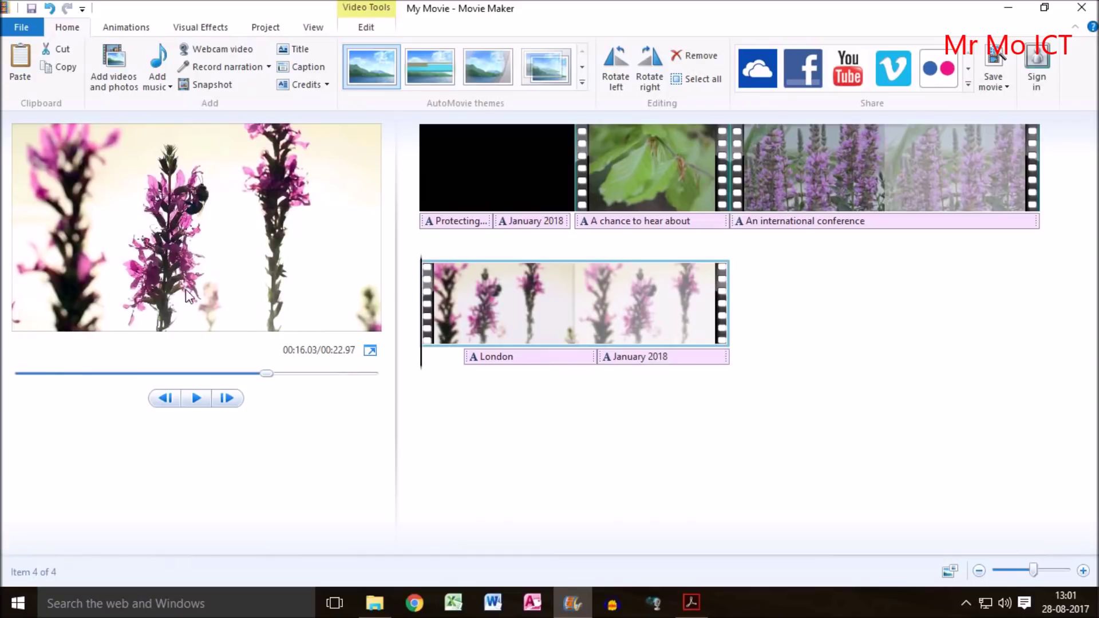
pyautogui.click(491, 357)
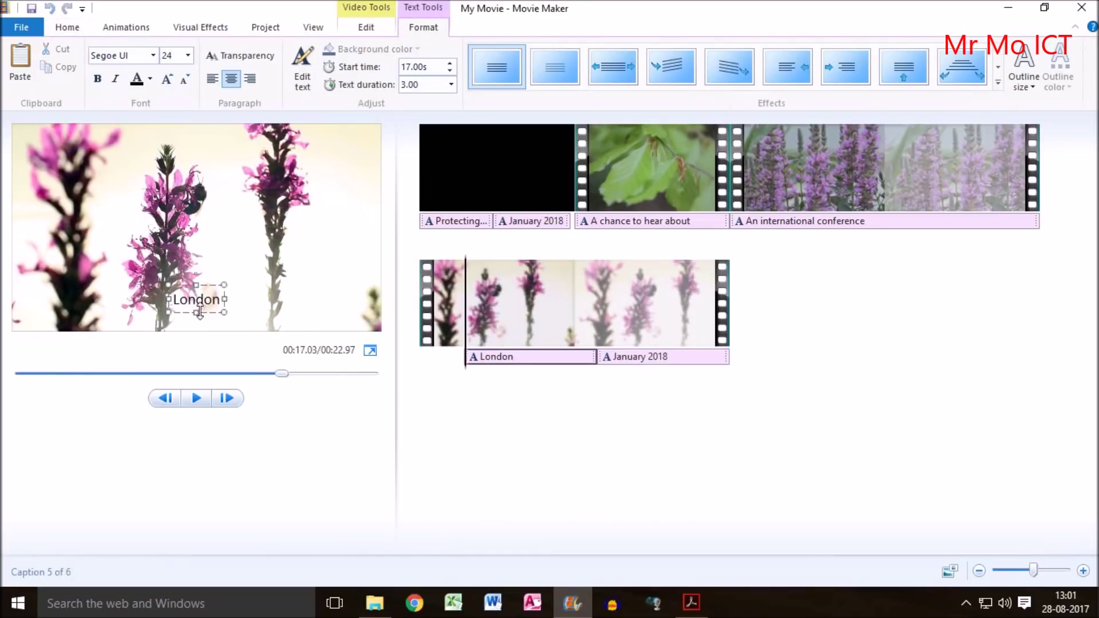
pyautogui.hotkey('alt', 'Tab')
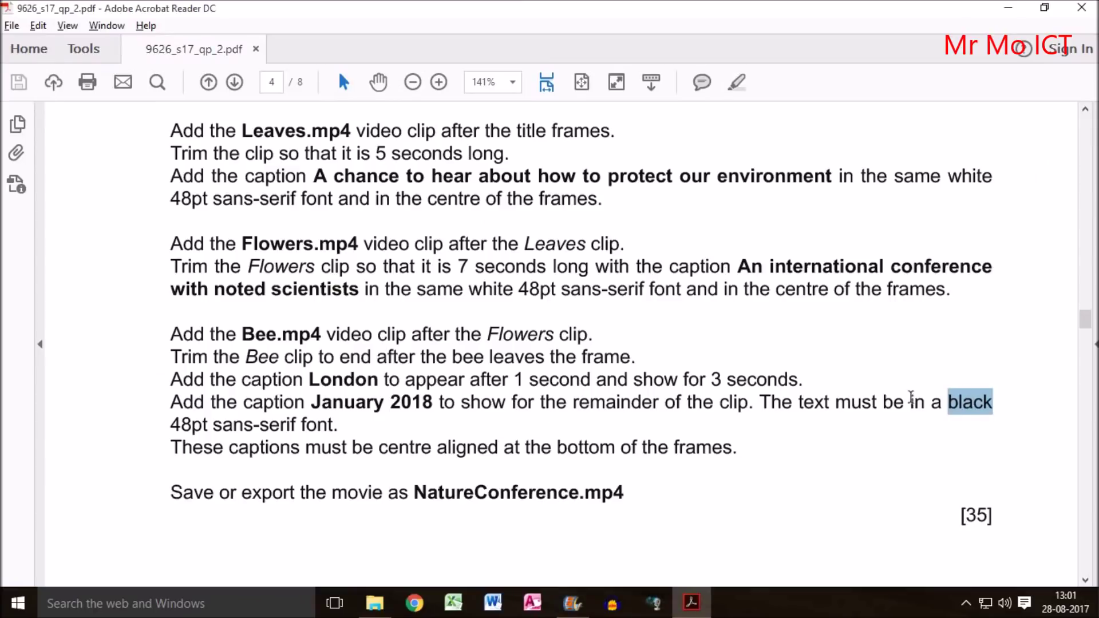
pyautogui.moveTo(175, 423); pyautogui.dragTo(345, 426)
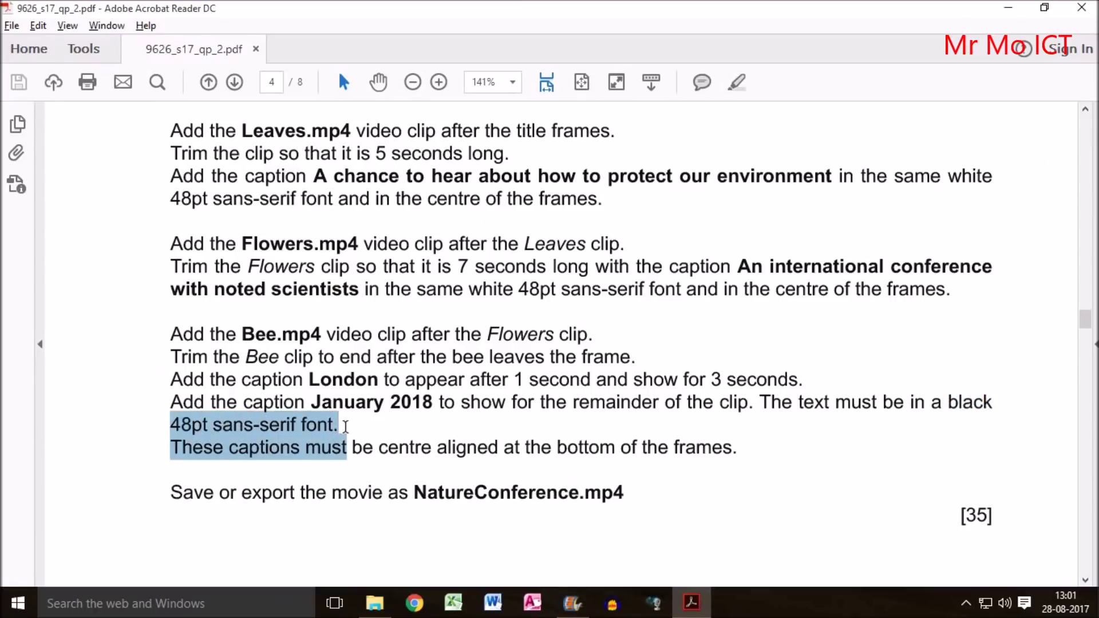
# Return to Movie Maker, set the London caption's font size to 48, and fit its text box at the bottom of the frame.
pyautogui.click(572, 603)
pyautogui.doubleClick(196, 301)
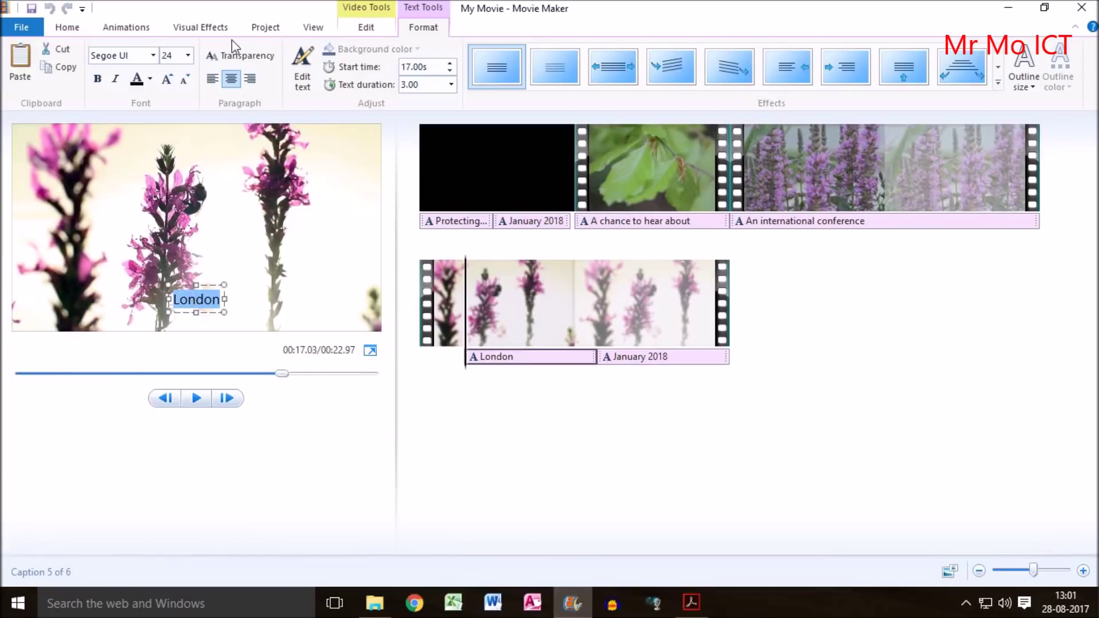
pyautogui.click(187, 56)
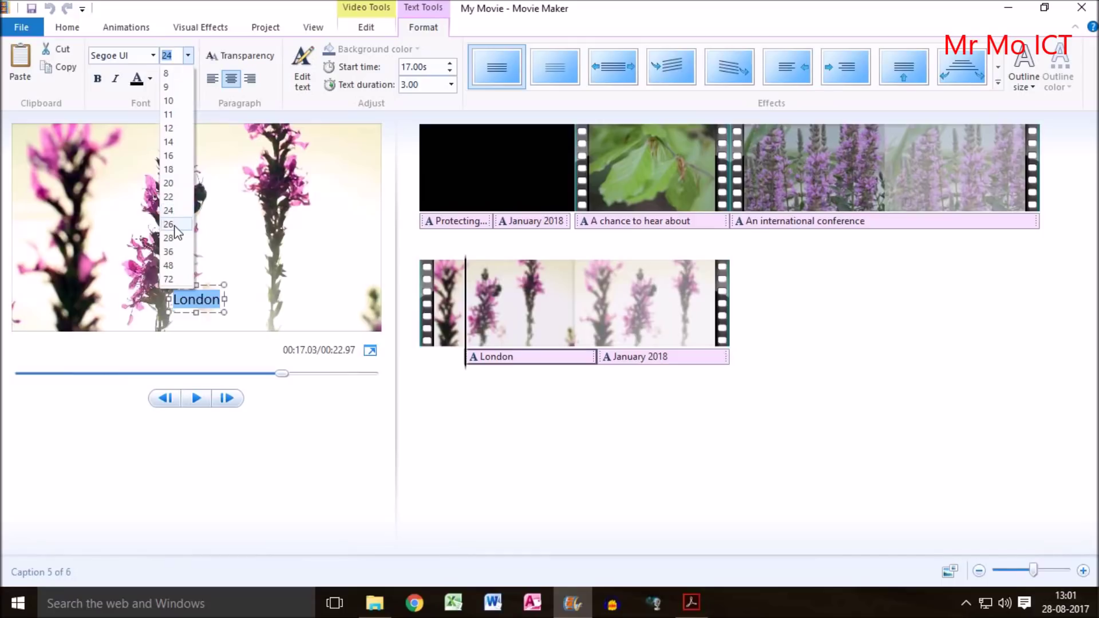
pyautogui.click(177, 265)
pyautogui.moveTo(224, 312)
pyautogui.mouseDown()
pyautogui.moveTo(300, 321)
pyautogui.moveTo(213, 329)
pyautogui.mouseUp()
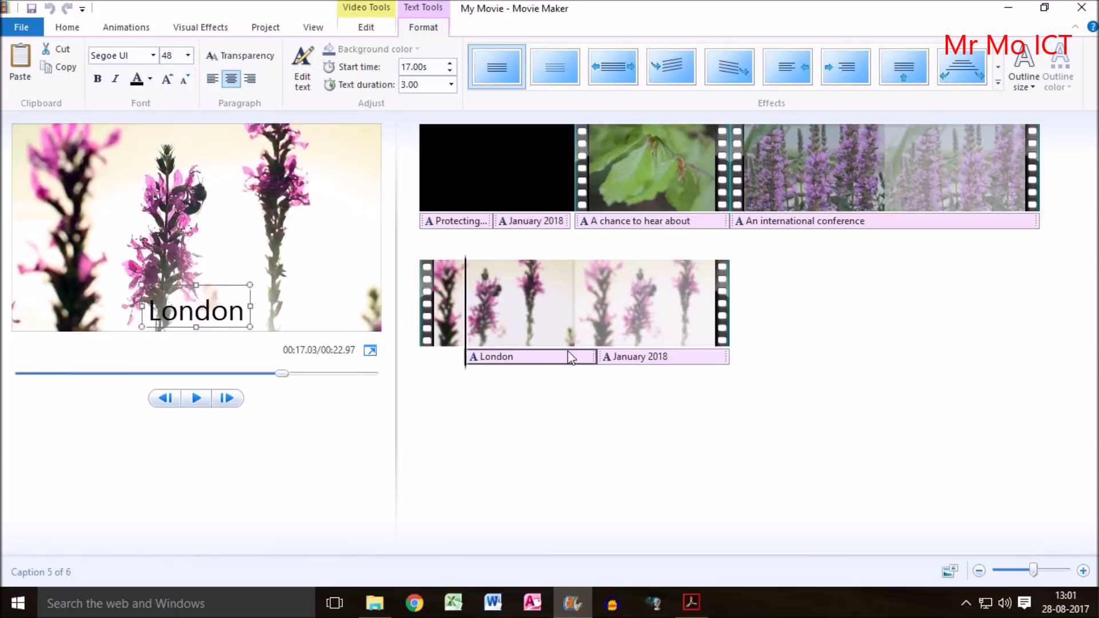
# Set the Bee clip's January 2018 caption to font size 48 and widen its text box to fit on one line.
pyautogui.click(644, 357)
pyautogui.doubleClick(195, 301)
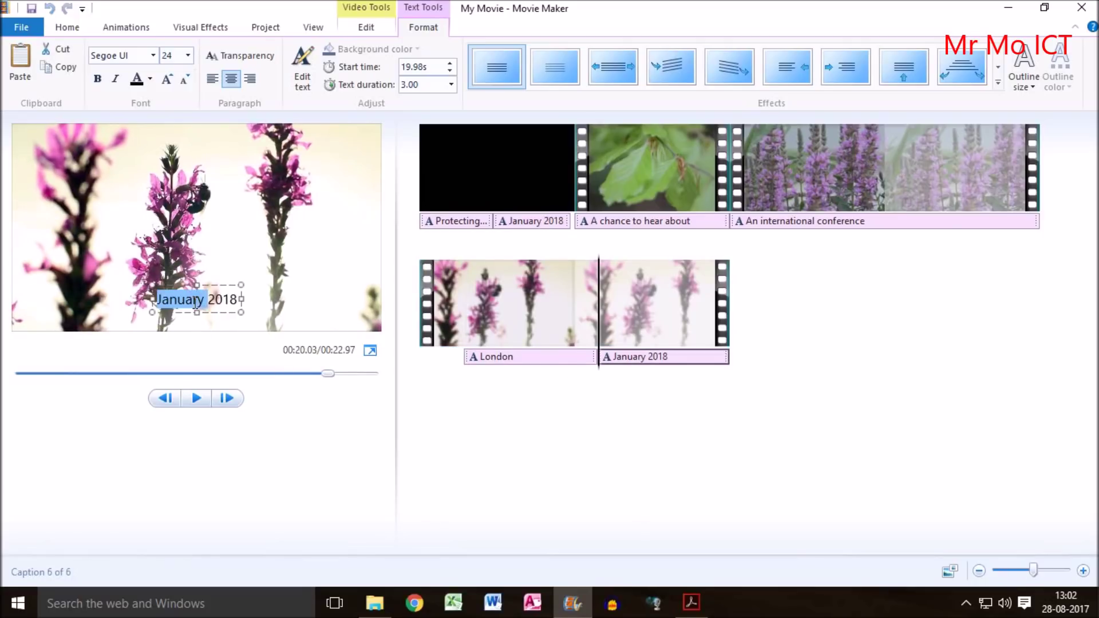
pyautogui.keyDown('shift'); pyautogui.click(240, 299); pyautogui.keyUp('shift')
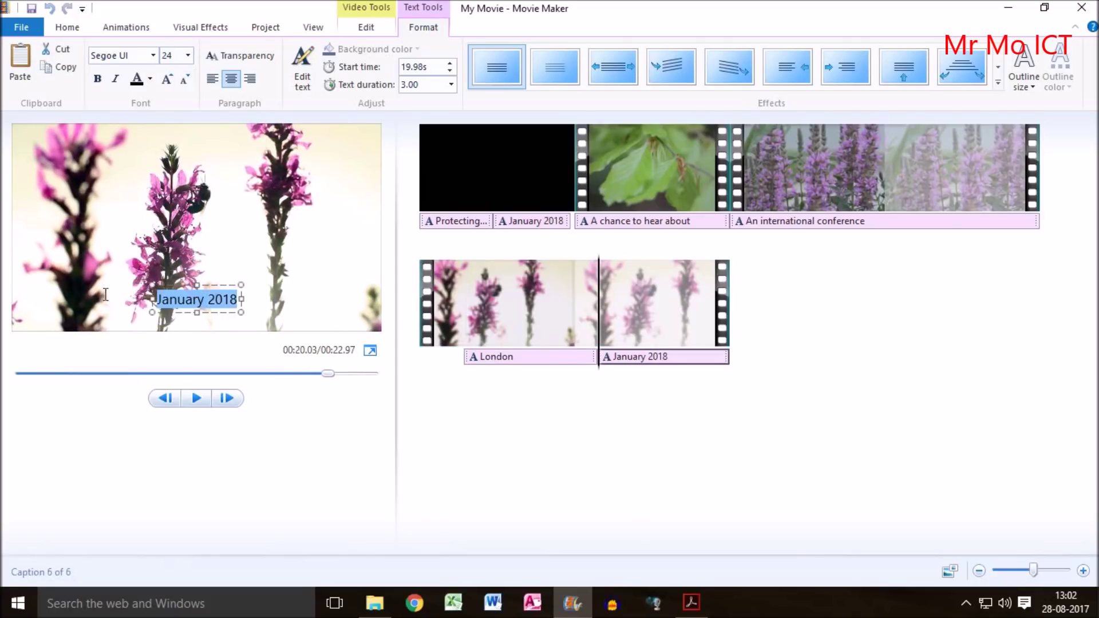
pyautogui.click(189, 55)
pyautogui.click(173, 267)
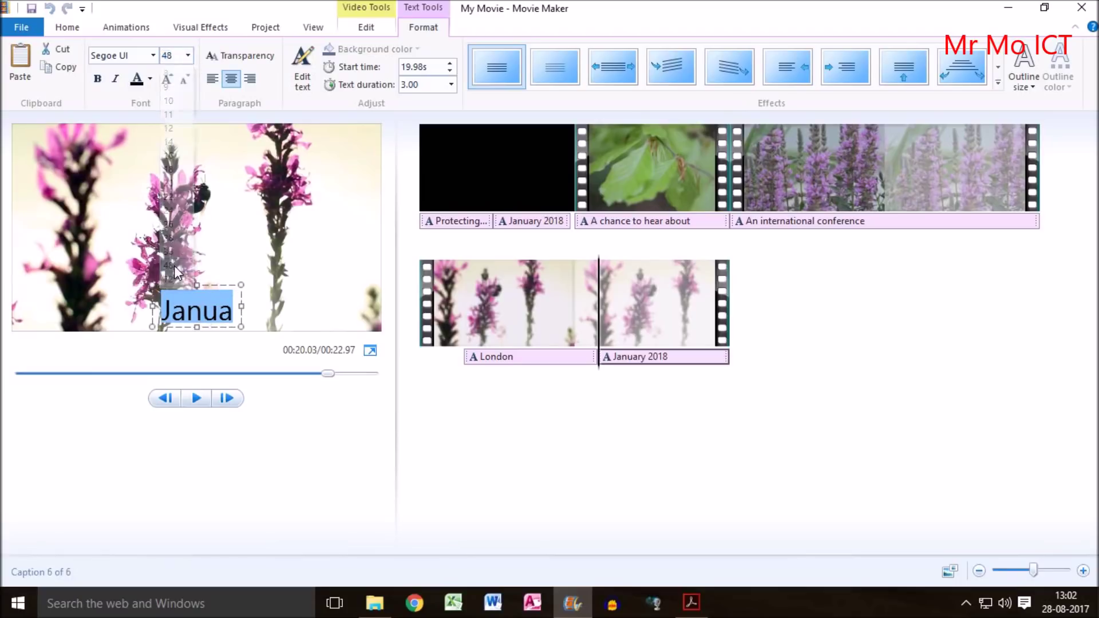
pyautogui.moveTo(241, 309)
pyautogui.mouseDown()
pyautogui.moveTo(349, 312)
pyautogui.moveTo(286, 293)
pyautogui.moveTo(259, 301)
pyautogui.mouseUp()
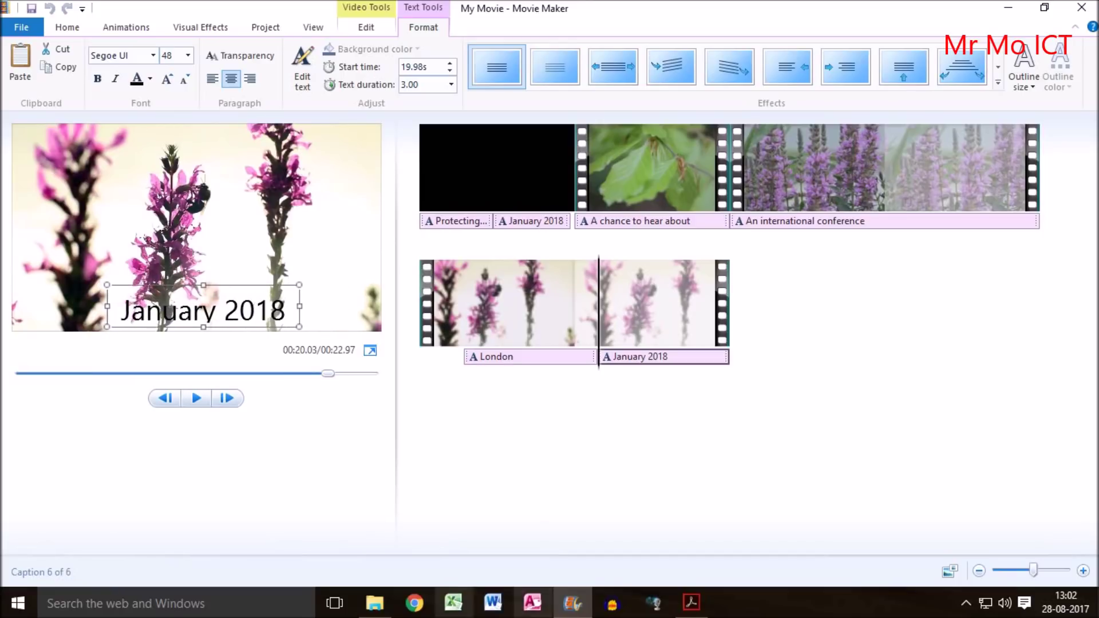
# Switch to the PDF brief and read the caption alignment requirement and the file name required for the exported movie.
pyautogui.click(691, 602)
pyautogui.moveTo(170, 448); pyautogui.dragTo(701, 448)
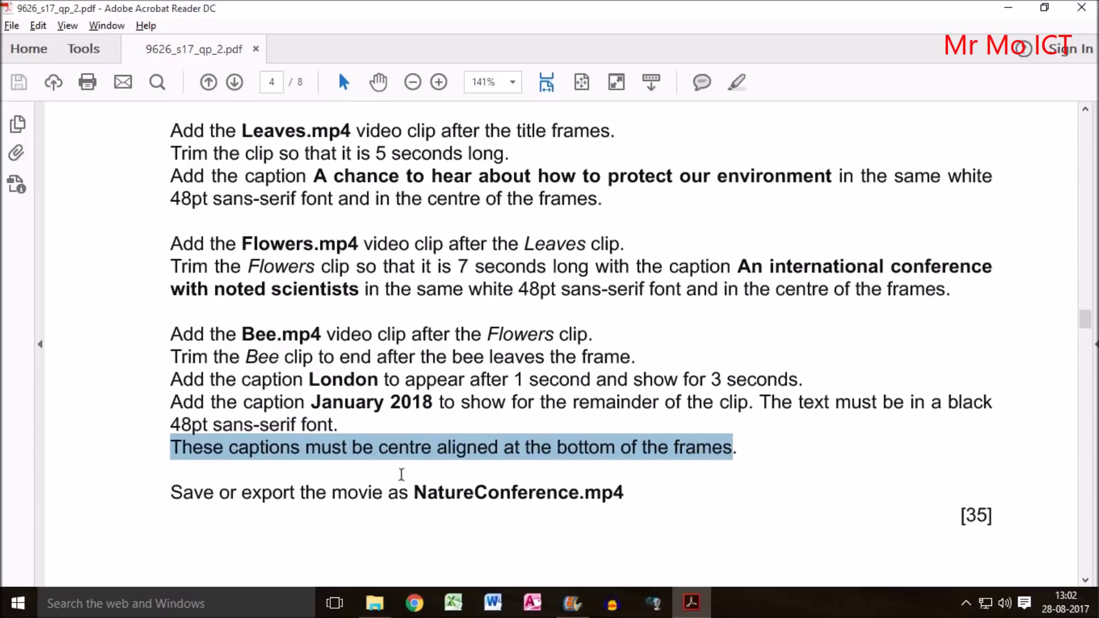
pyautogui.moveTo(181, 491); pyautogui.dragTo(575, 492)
pyautogui.click(404, 492)
pyautogui.moveTo(415, 492); pyautogui.dragTo(624, 489)
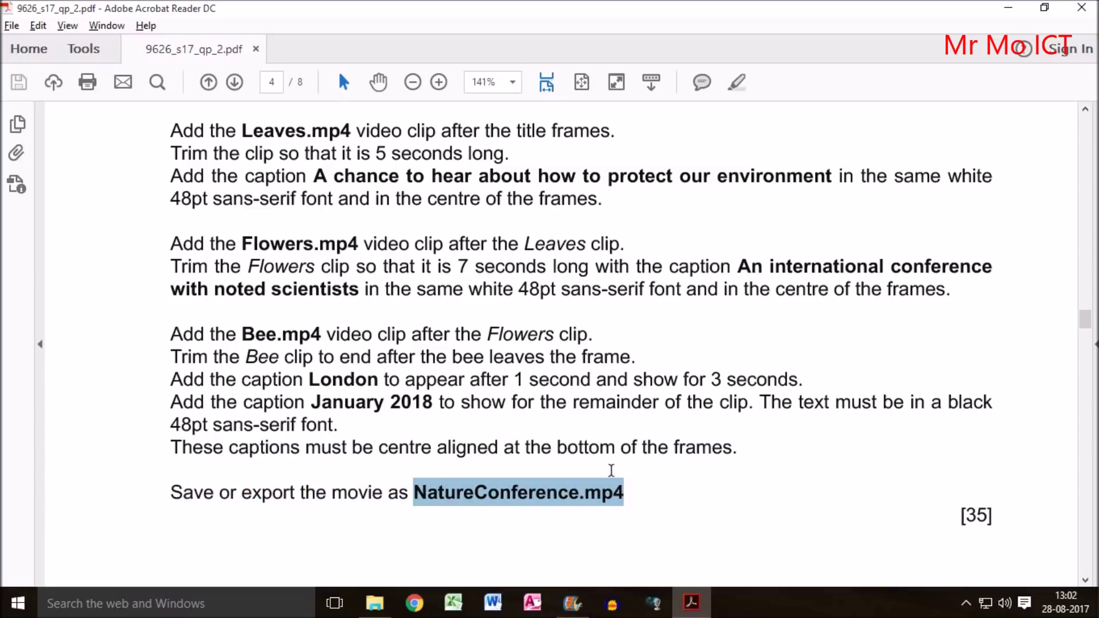
# Return to Movie Maker and play the whole movie from the beginning.
pyautogui.click(572, 603)
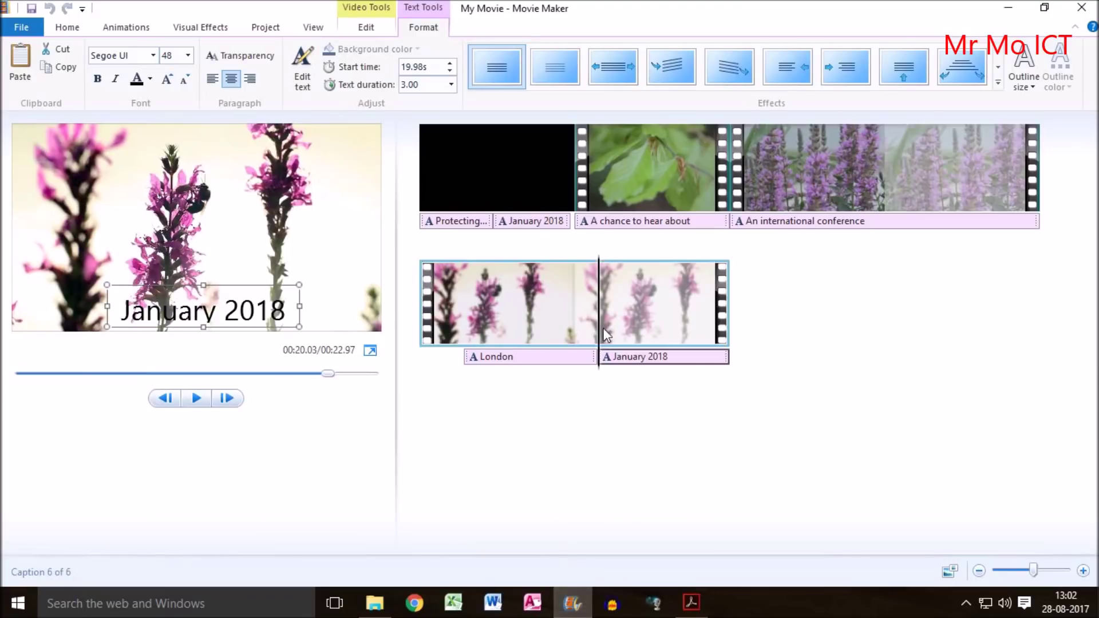
pyautogui.click(405, 232)
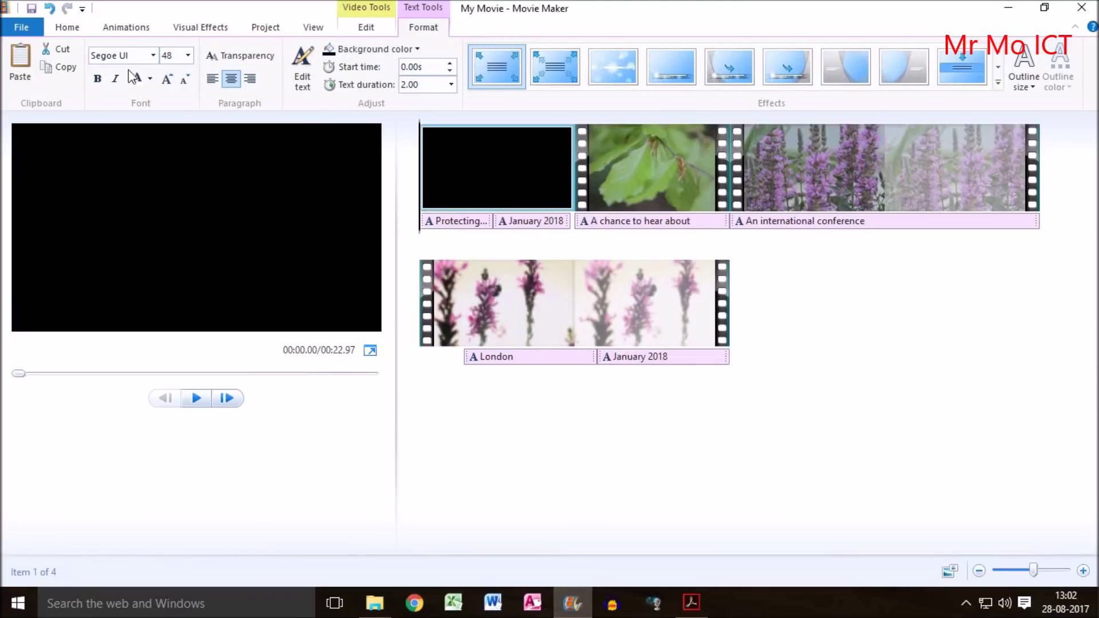
pyautogui.click(196, 398)
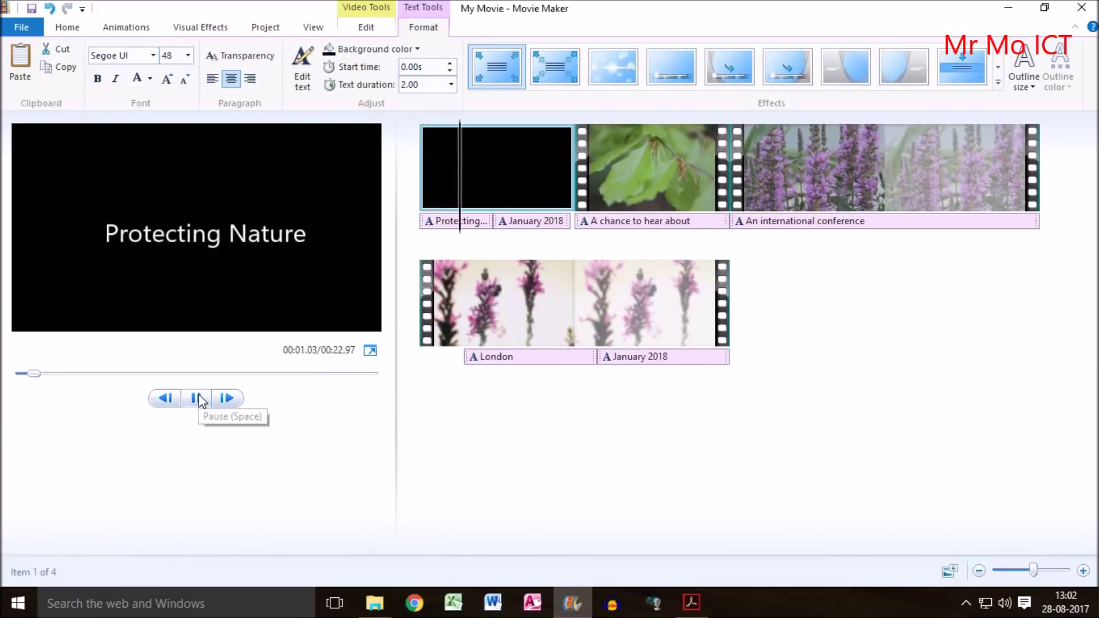
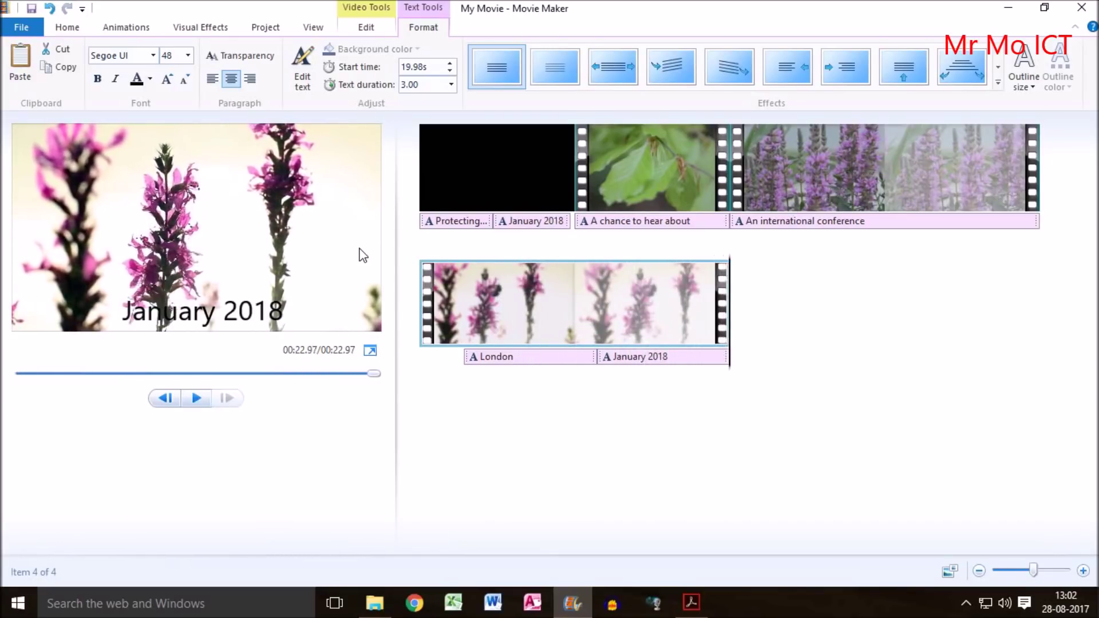
# Switch to the PDF brief and find the requirement about transitions between the video clips.
pyautogui.click(690, 603)
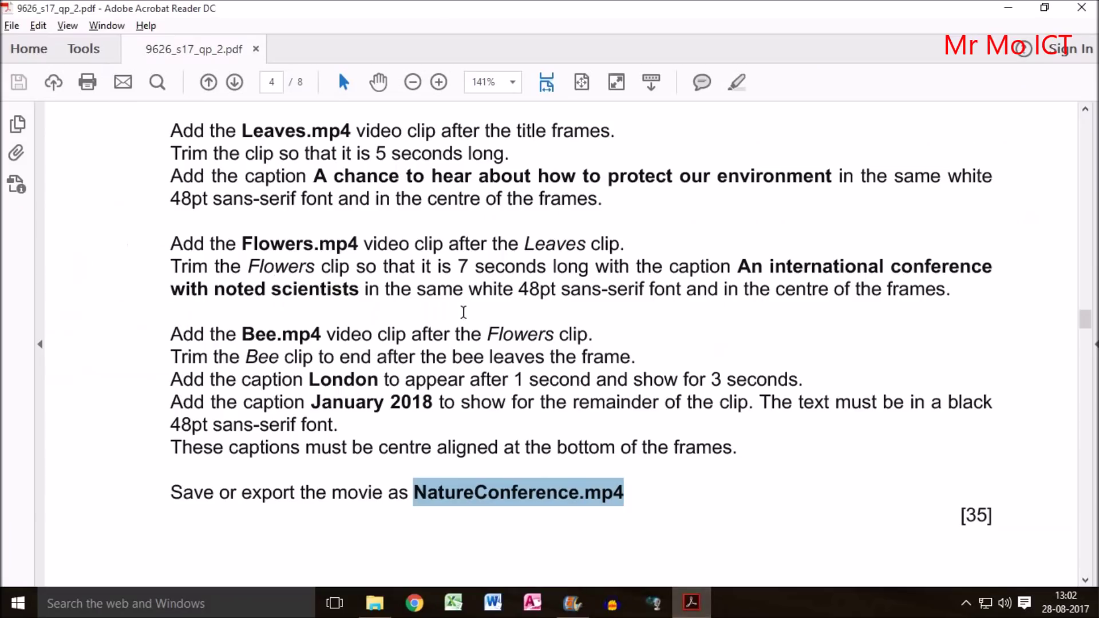
pyautogui.scroll(-2, 484, 429)
pyautogui.scroll(5, 484, 429)
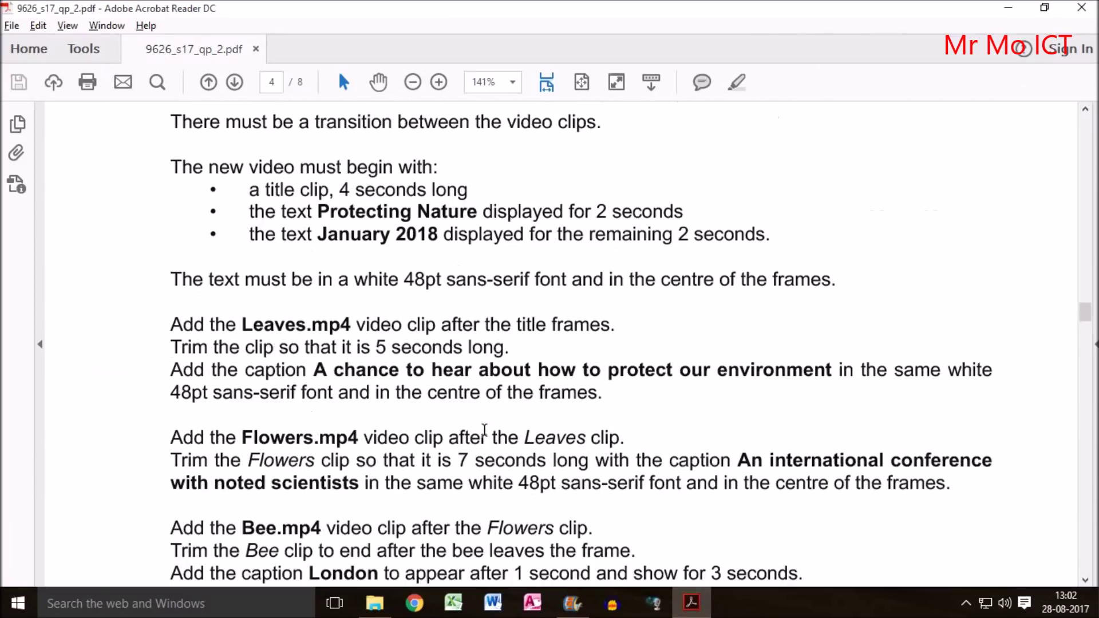
pyautogui.scroll(1, 219, 278)
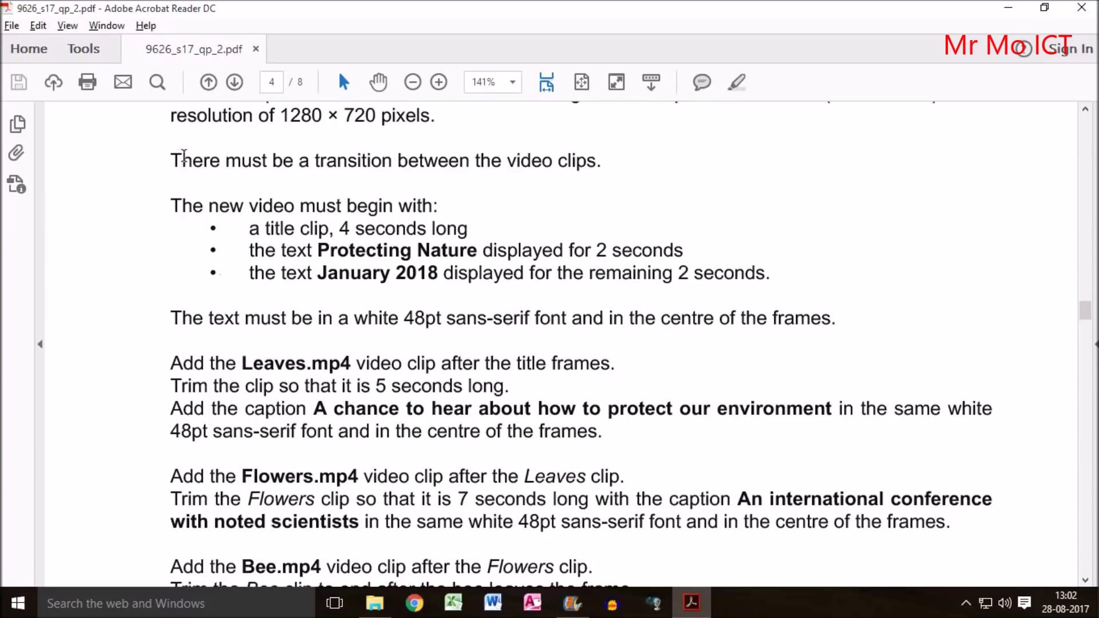
pyautogui.moveTo(175, 158); pyautogui.dragTo(590, 170)
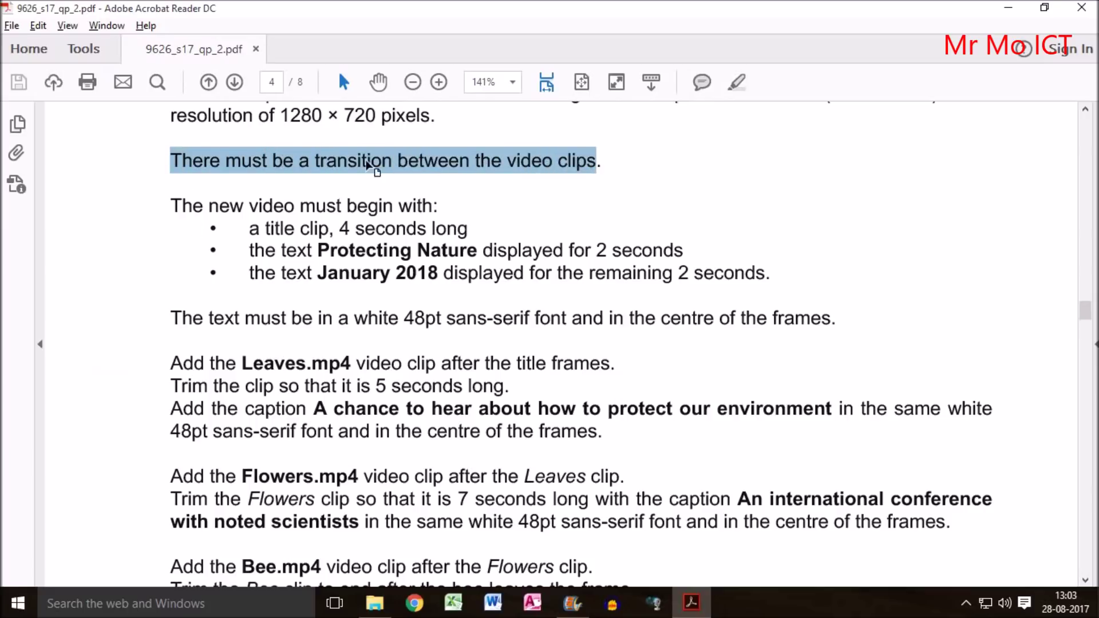
# Return to Movie Maker and apply the diamond-shaped transition at the start of the Leaves clip.
pyautogui.click(573, 602)
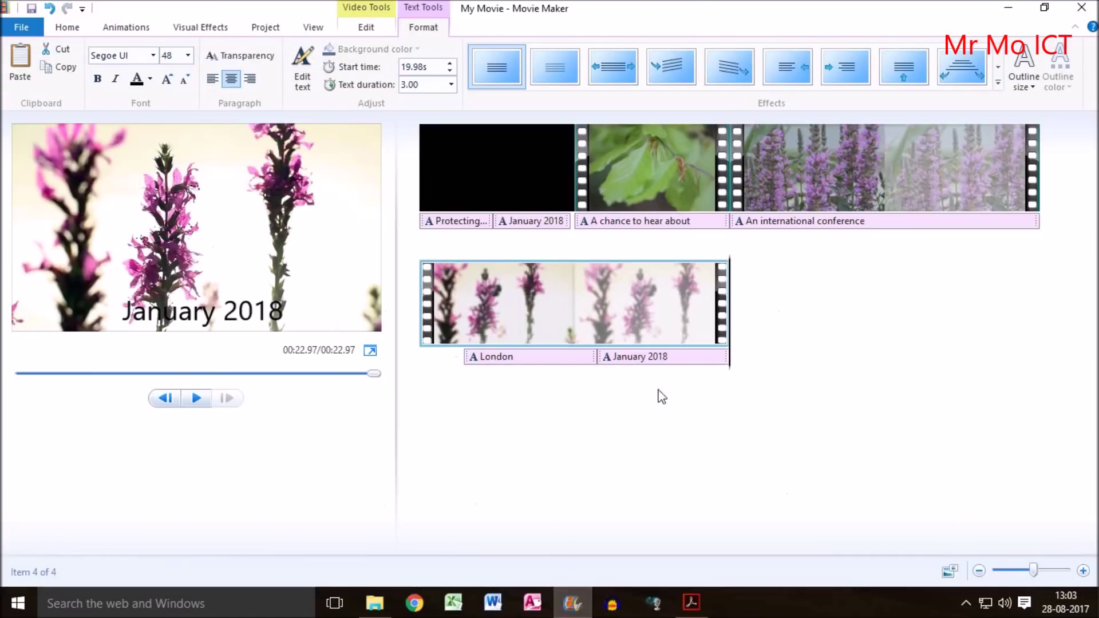
pyautogui.click(578, 221)
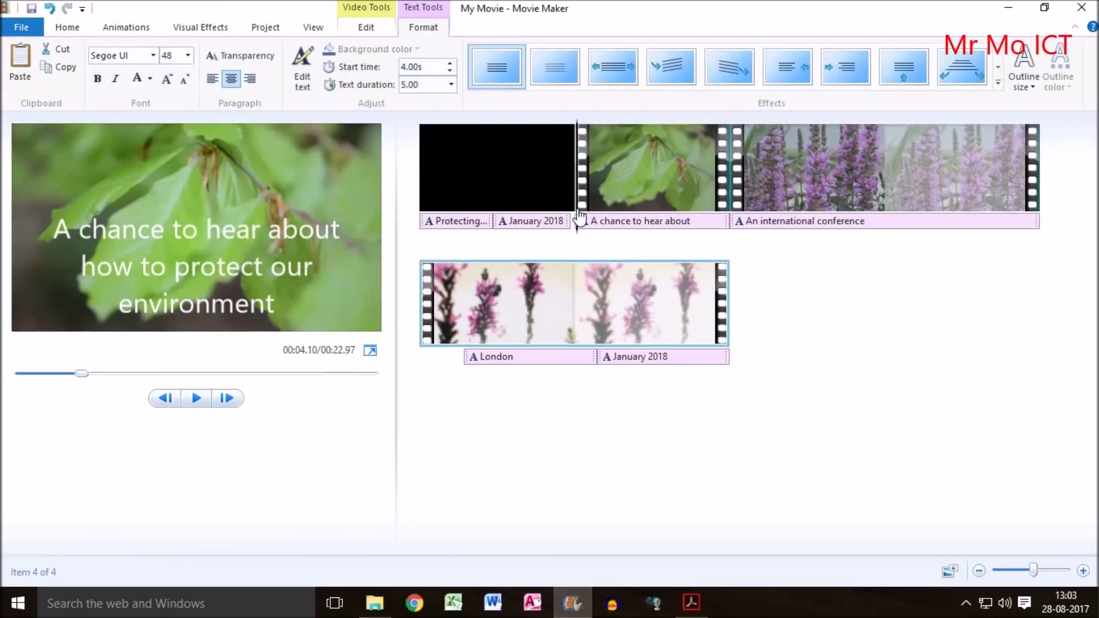
pyautogui.click(579, 218)
pyautogui.click(210, 29)
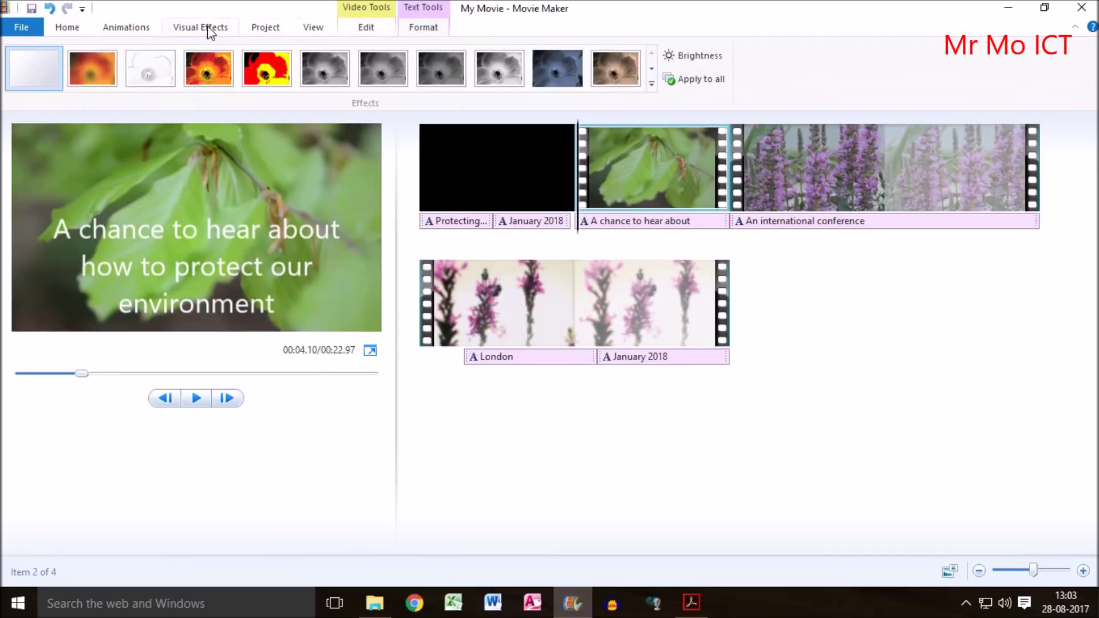
pyautogui.click(125, 28)
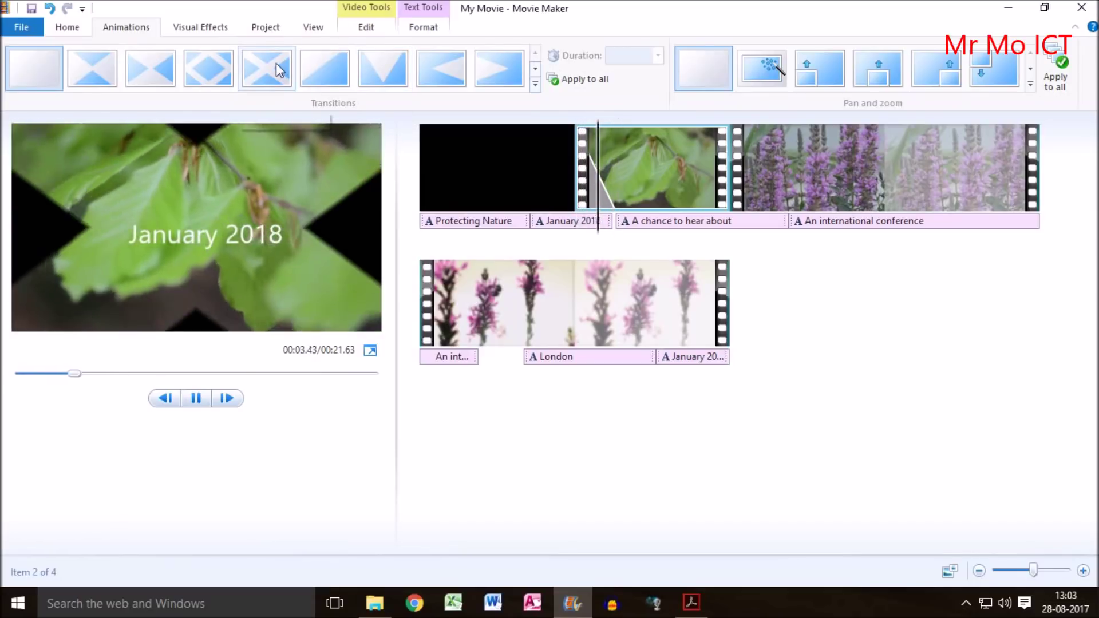
pyautogui.click(207, 73)
# Apply the X-shaped transition between the Leaves and Flowers clips.
pyautogui.moveTo(576, 234); pyautogui.dragTo(723, 238)
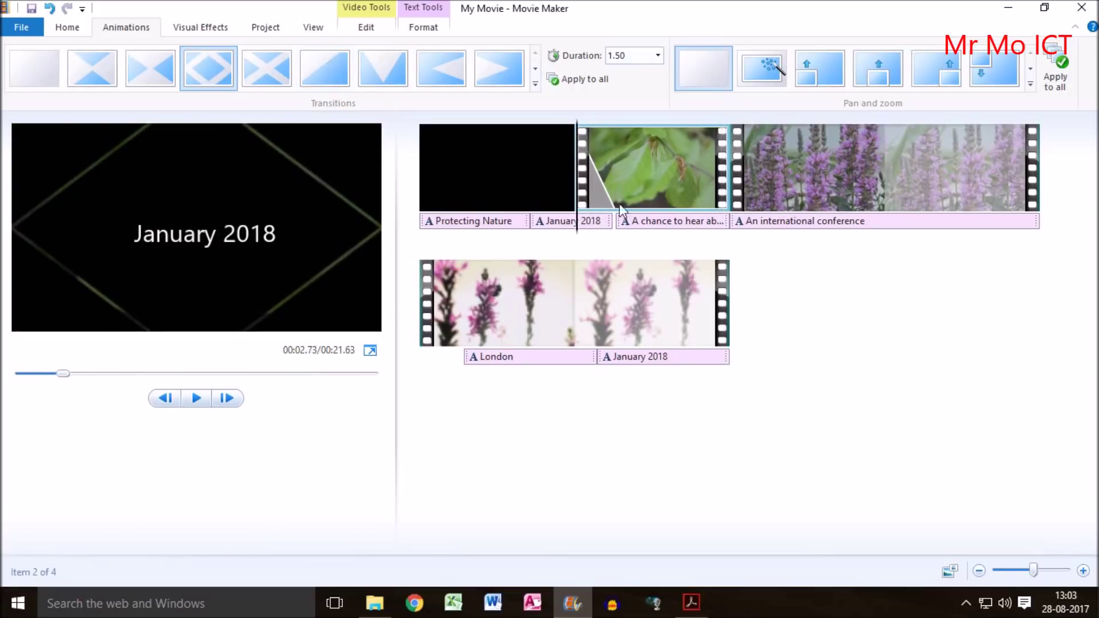
pyautogui.moveTo(579, 204); pyautogui.dragTo(736, 221)
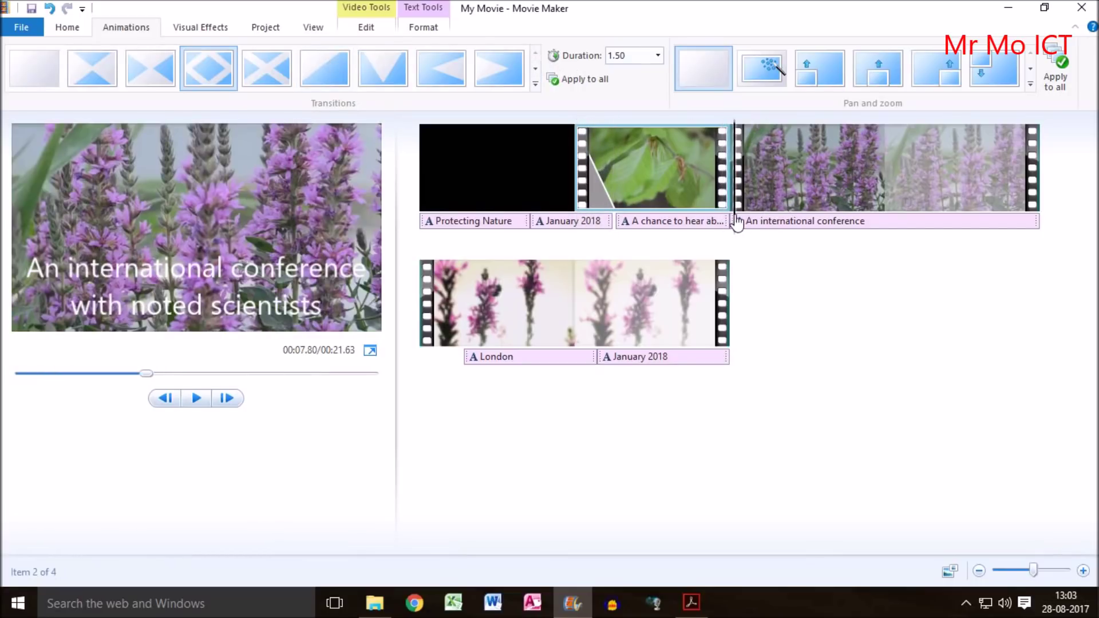
pyautogui.click(331, 65)
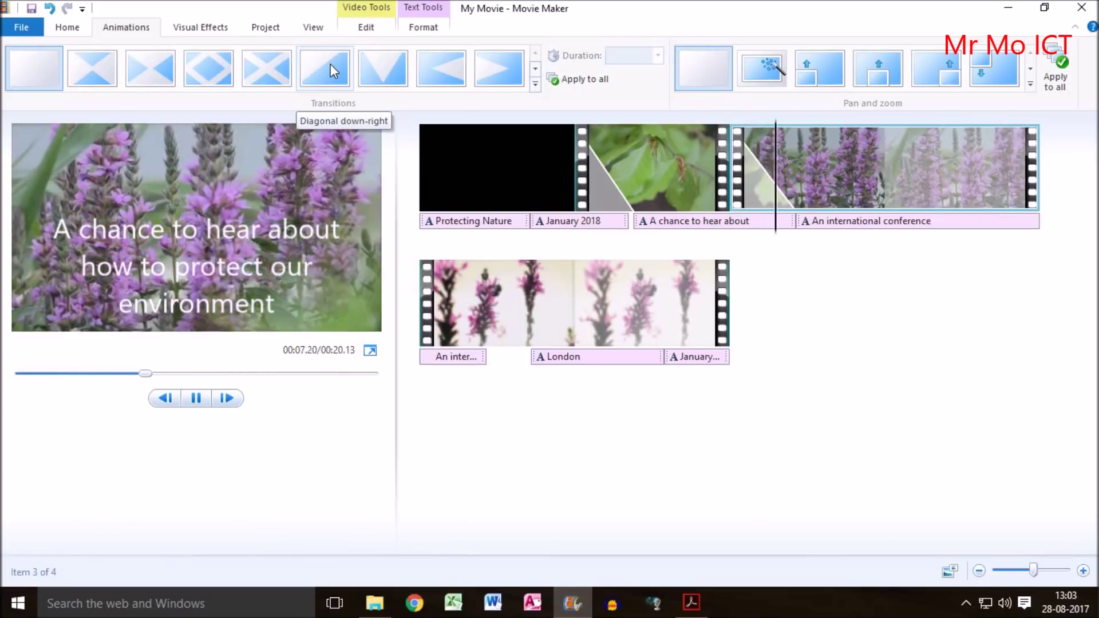
pyautogui.click(262, 68)
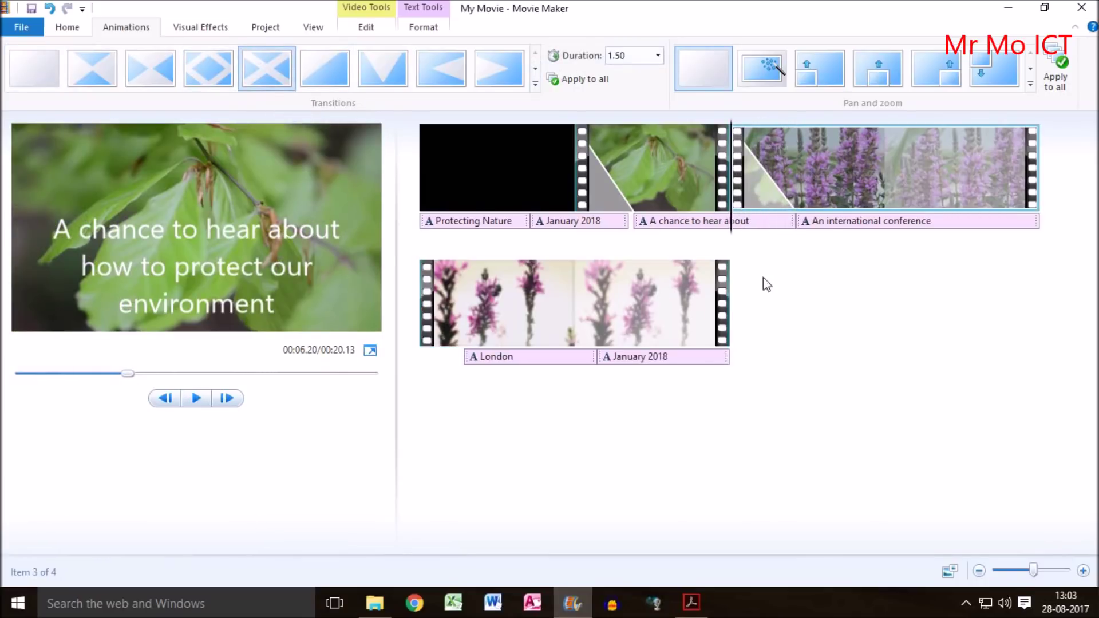
# Play the movie from the start to preview the added transitions.
pyautogui.moveTo(733, 237); pyautogui.dragTo(424, 226)
pyautogui.click(425, 226)
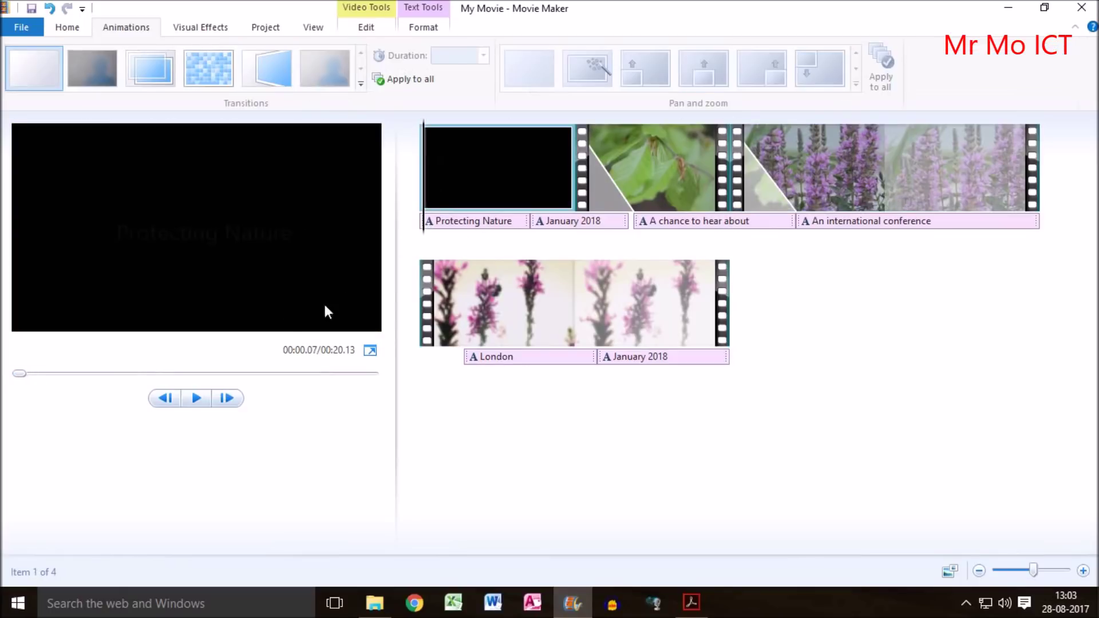
pyautogui.click(202, 400)
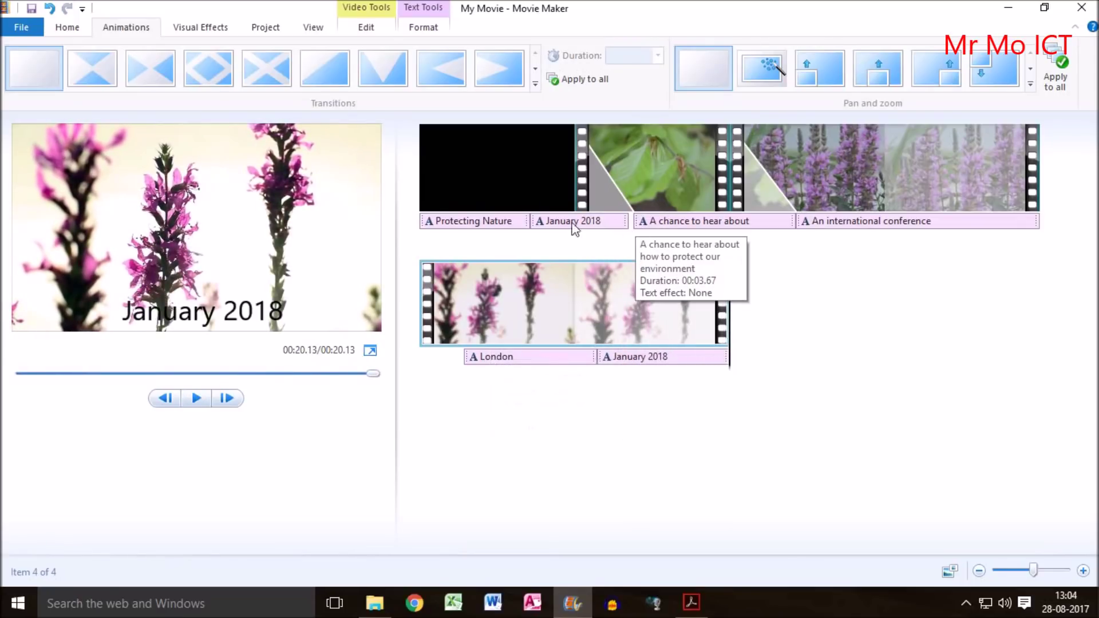
# Check the two title captions' durations and set the text duration of the "A chance to hear about" caption to 3.00.
pyautogui.click(458, 222)
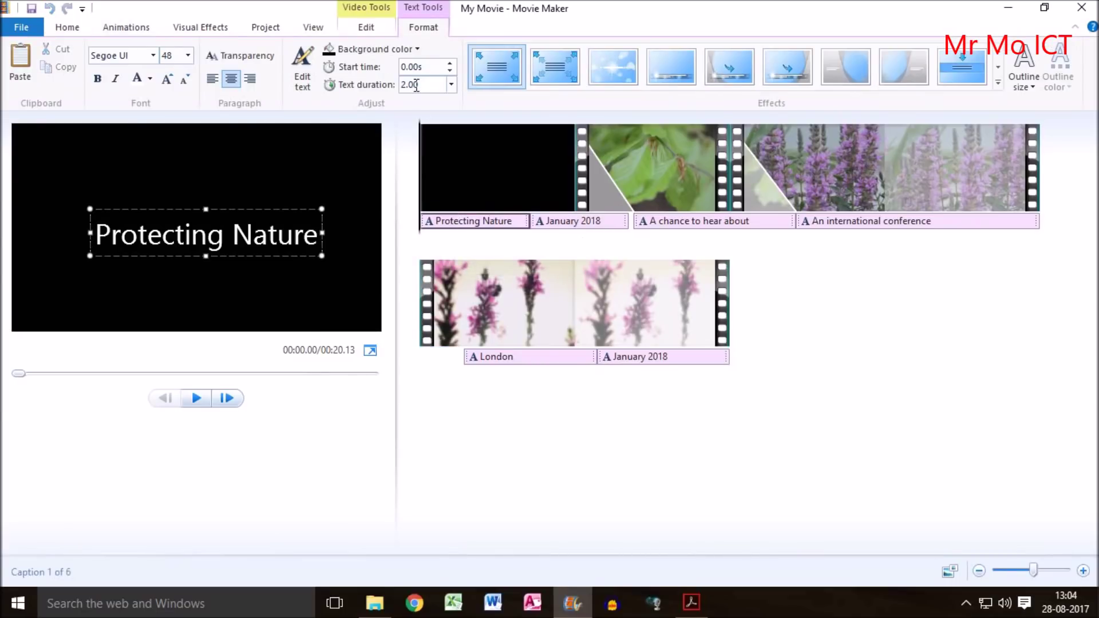
pyautogui.click(579, 222)
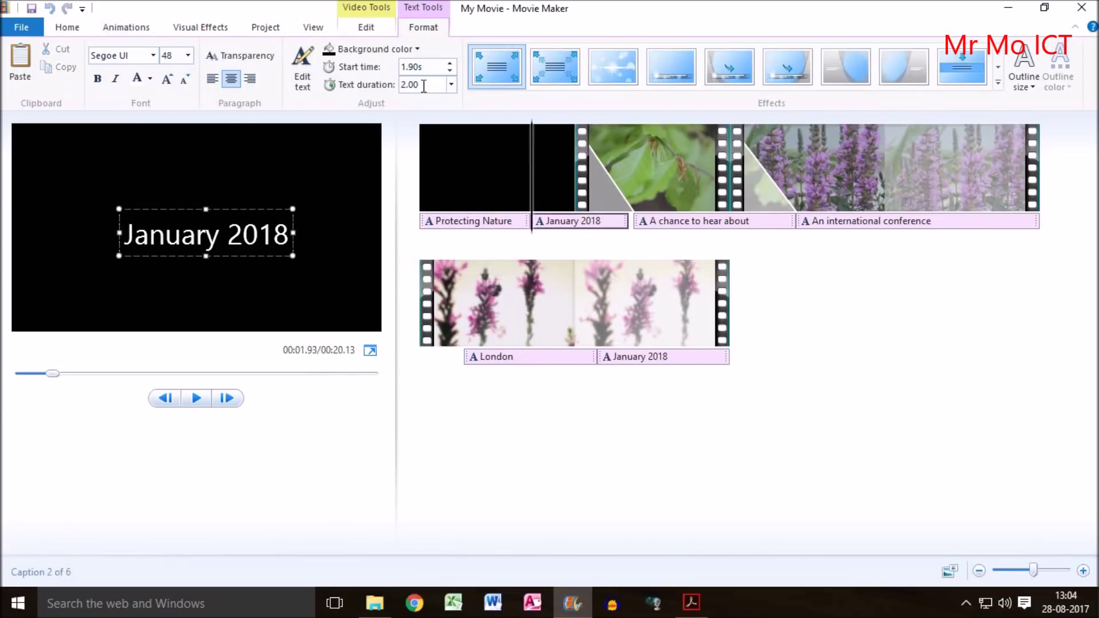
pyautogui.click(679, 222)
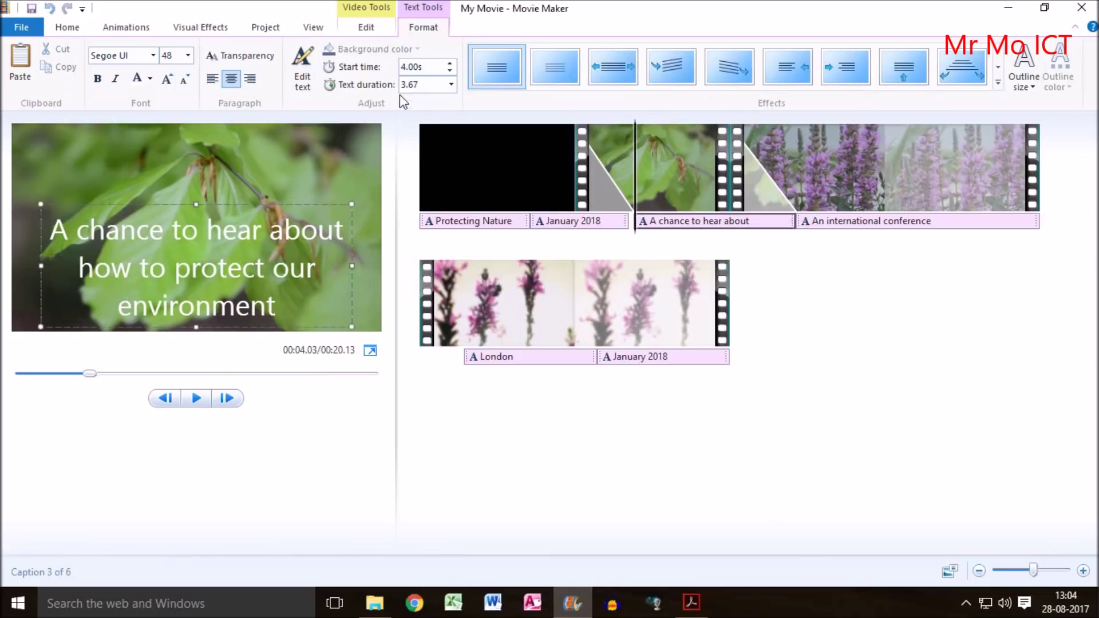
pyautogui.click(452, 86)
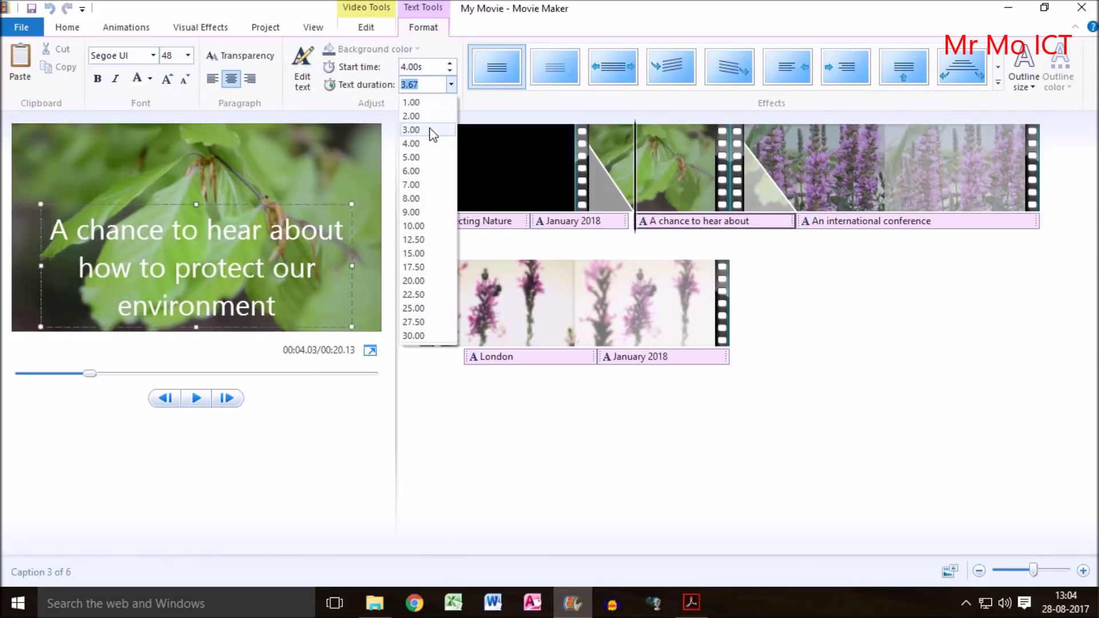
pyautogui.click(430, 127)
# Switch to the PDF brief and check the length and caption requirements for the Leaves clip.
pyautogui.click(691, 602)
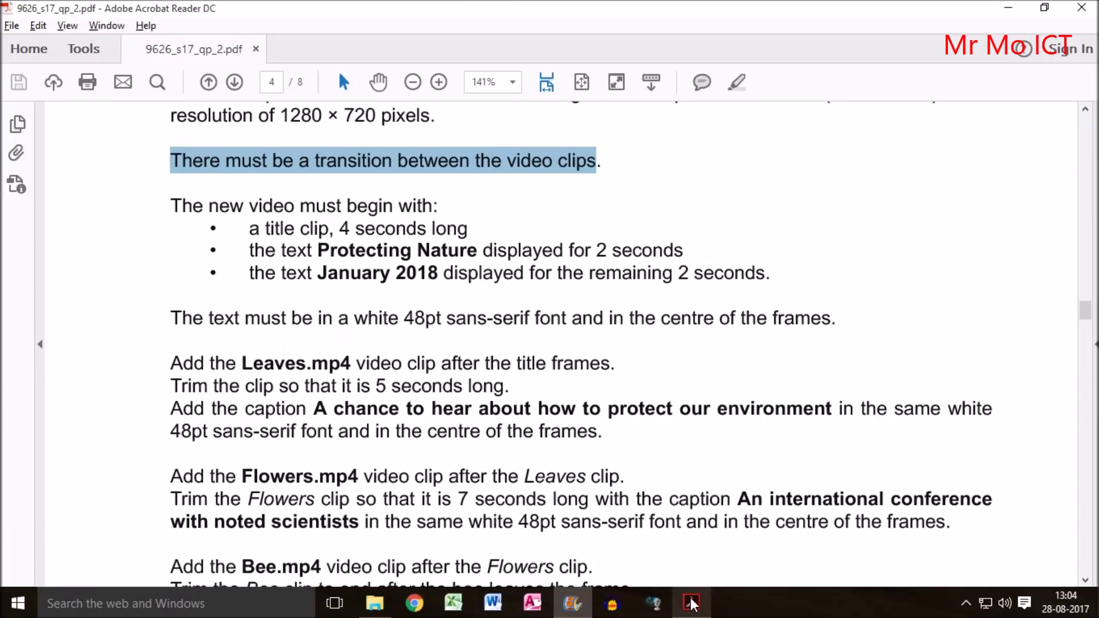
pyautogui.scroll(-1, 437, 363)
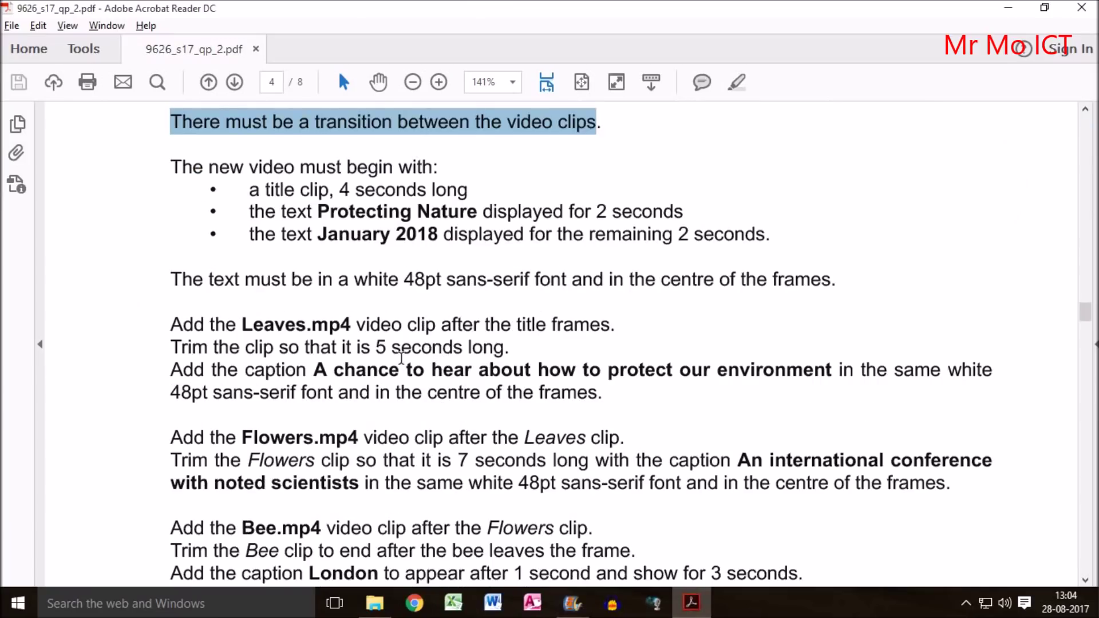
pyautogui.scroll(-1, 399, 357)
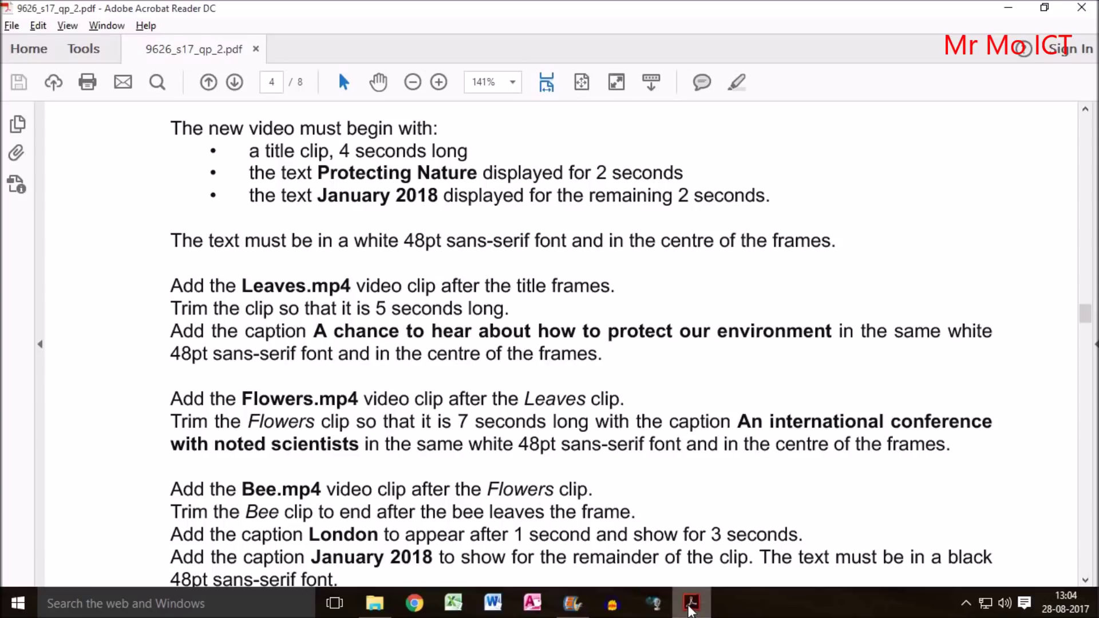
# Return to Movie Maker and set the text duration of the "A chance to hear about" caption to 5.00.
pyautogui.click(572, 603)
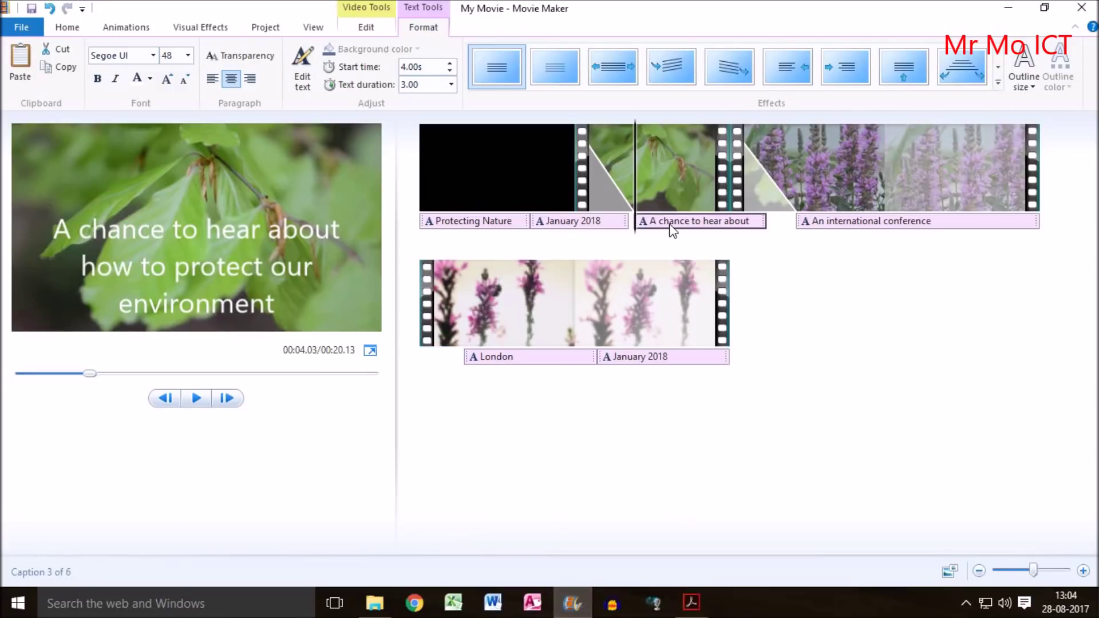
pyautogui.click(451, 84)
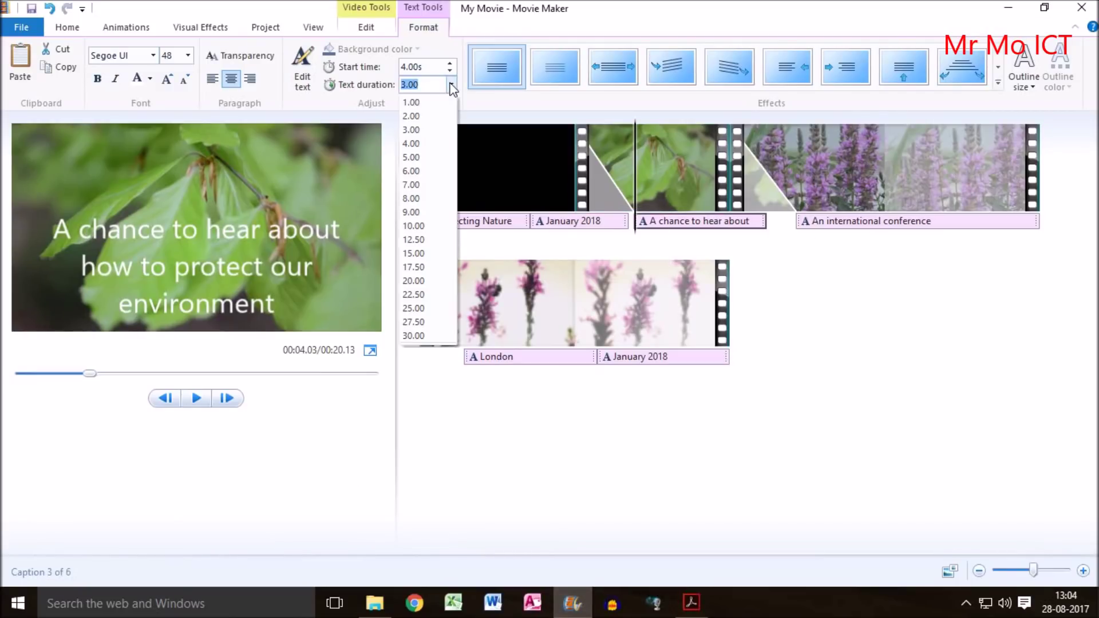
pyautogui.click(420, 155)
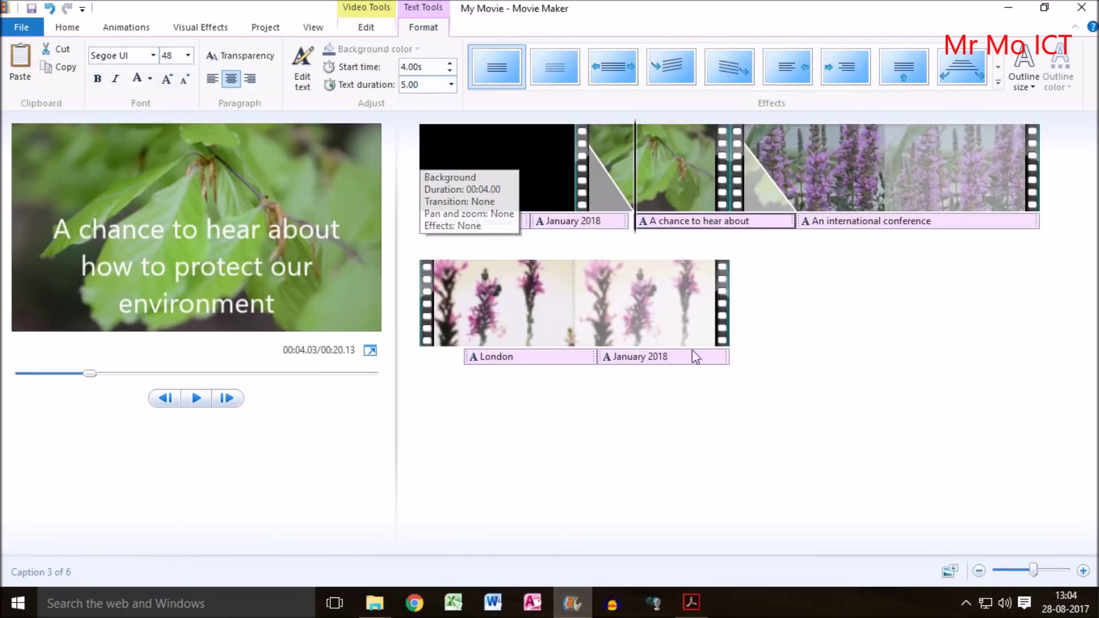
# Save the project as My Movie in the 9626_s17_sf_2 folder inside the desktop's IT 9626 May June 2017 folder.
pyautogui.click(31, 8)
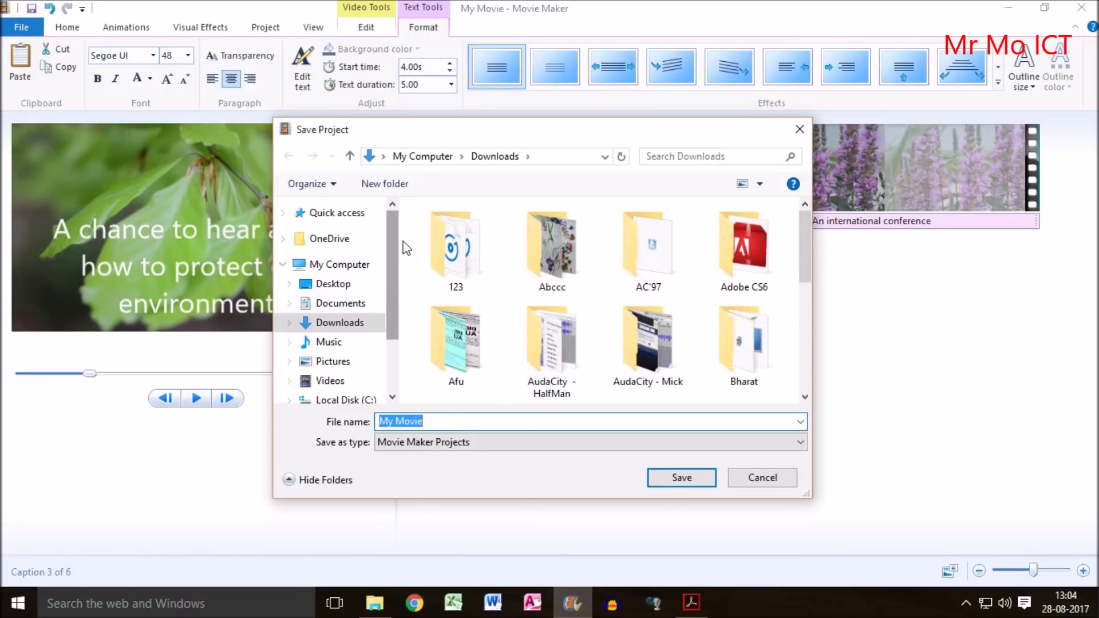
pyautogui.click(340, 285)
pyautogui.doubleClick(454, 246)
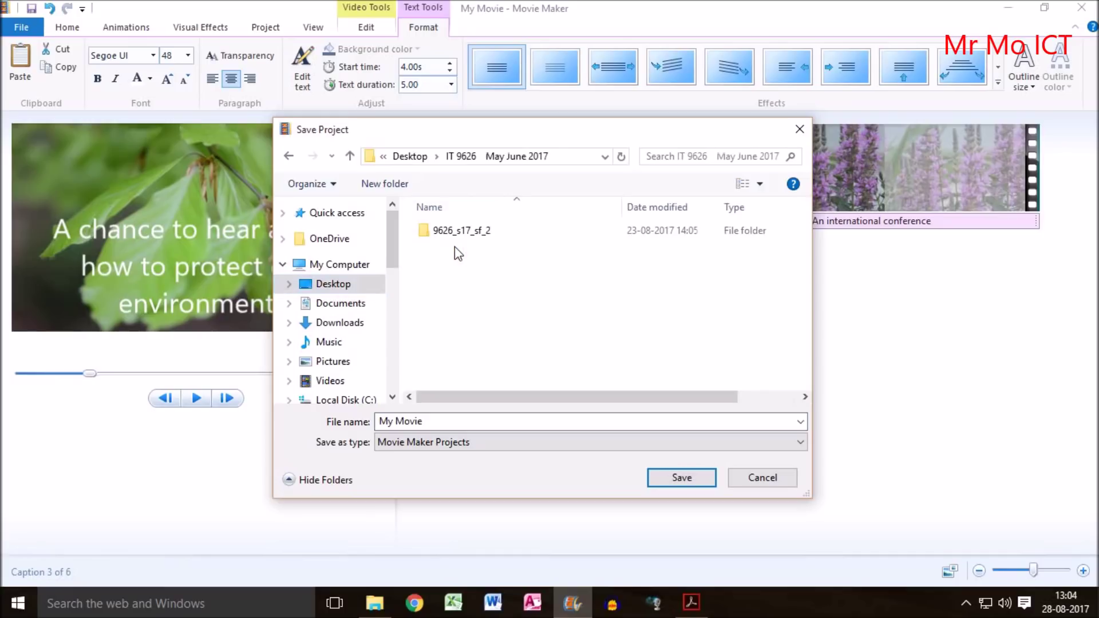
pyautogui.doubleClick(461, 235)
pyautogui.click(447, 420)
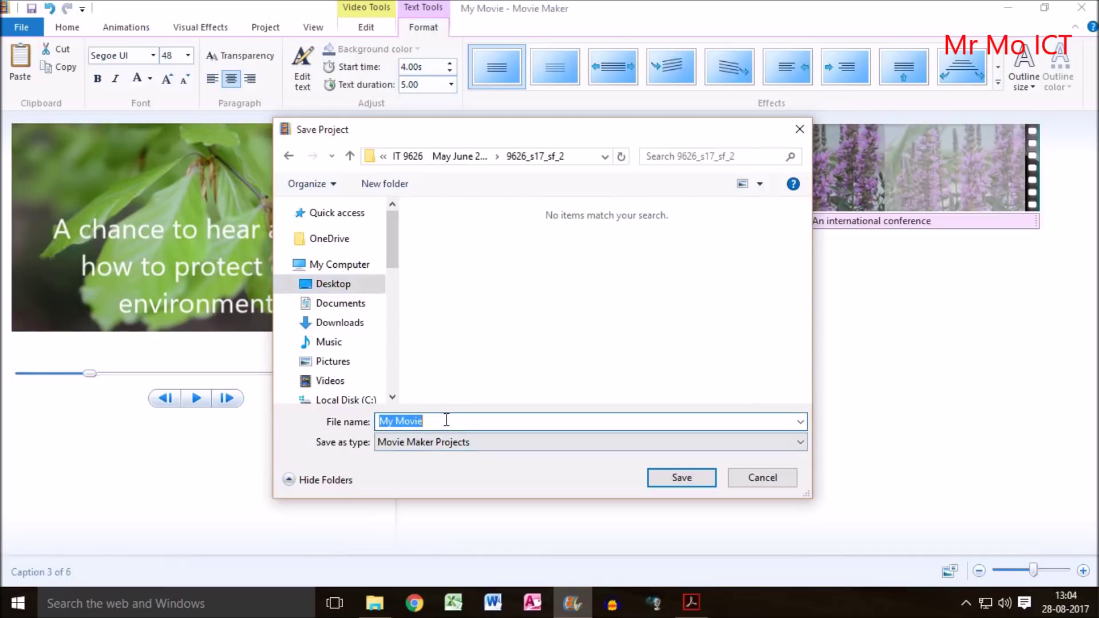
pyautogui.click(664, 477)
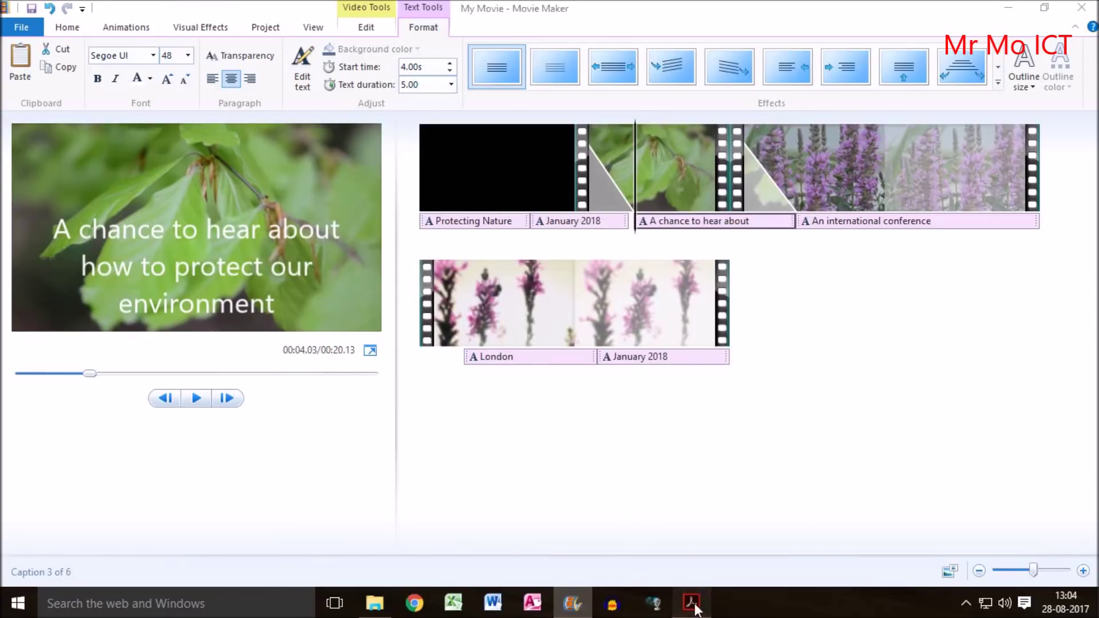
# Switch to the PDF brief and find the required file name and format for the exported movie.
pyautogui.click(691, 602)
pyautogui.scroll(-3, 447, 394)
pyautogui.moveTo(208, 336); pyautogui.dragTo(464, 336)
pyautogui.moveTo(592, 343); pyautogui.dragTo(644, 349)
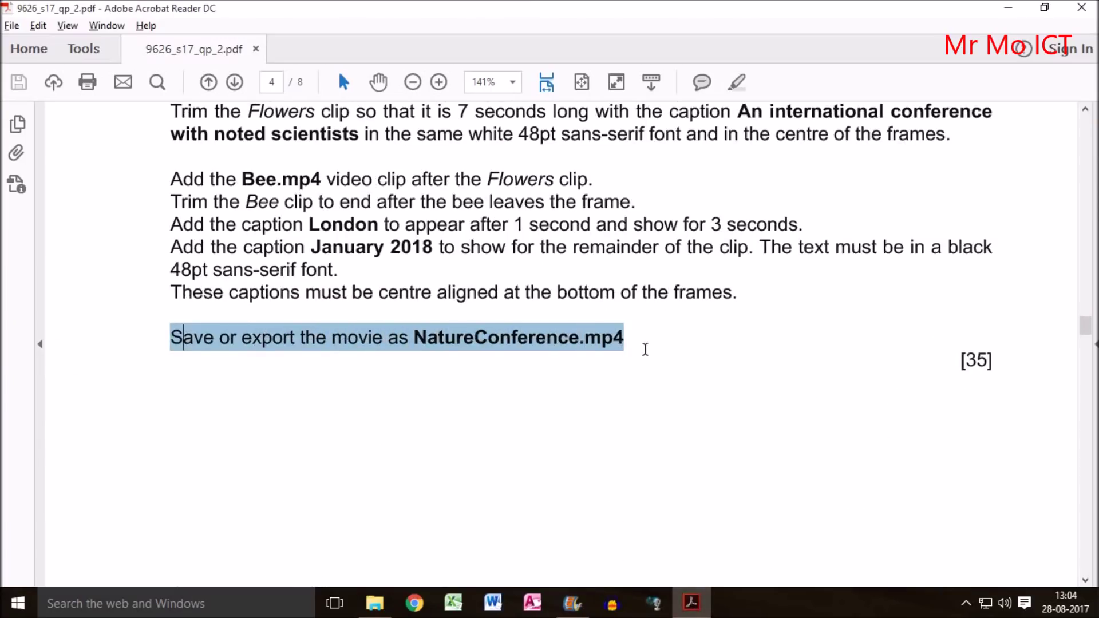
pyautogui.click(537, 341)
pyautogui.moveTo(414, 335); pyautogui.dragTo(632, 337)
pyautogui.press('Right')
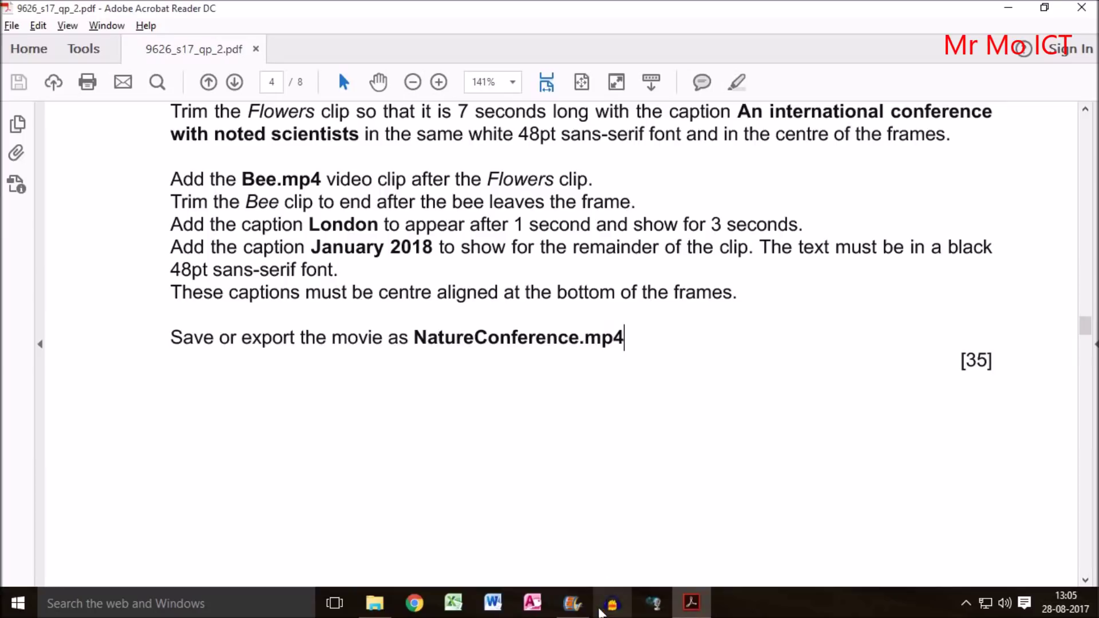
# Return to Movie Maker and export the movie with the recommended settings as NatureConference, MPEG-4/H.264, into the 9626_s17_sf_2 folder on the desktop.
pyautogui.click(572, 603)
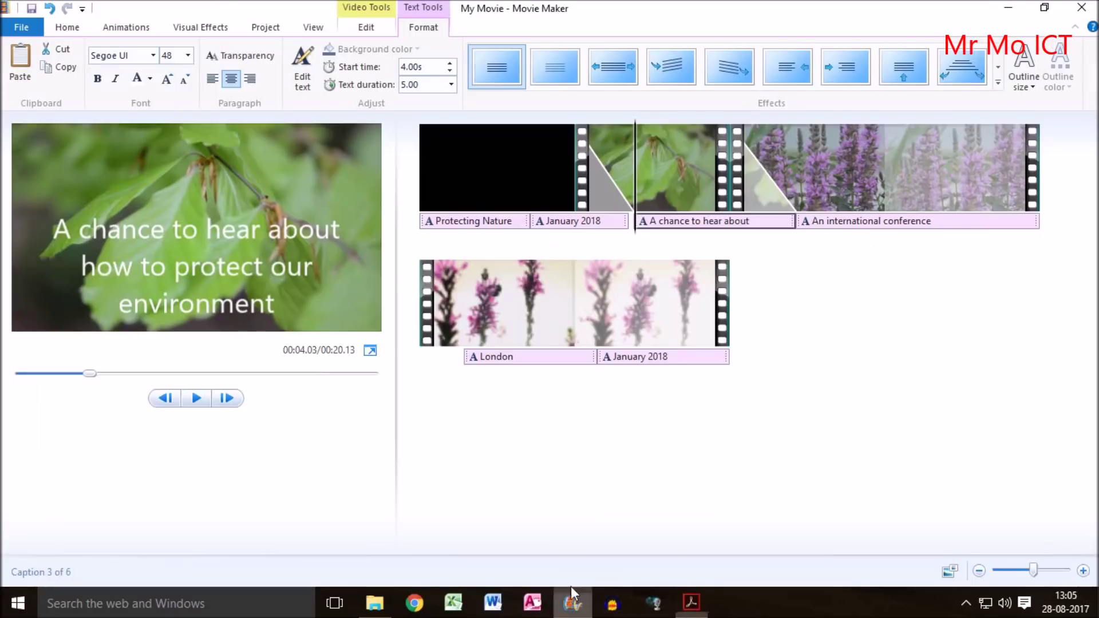
pyautogui.click(30, 33)
pyautogui.moveTo(97, 247)
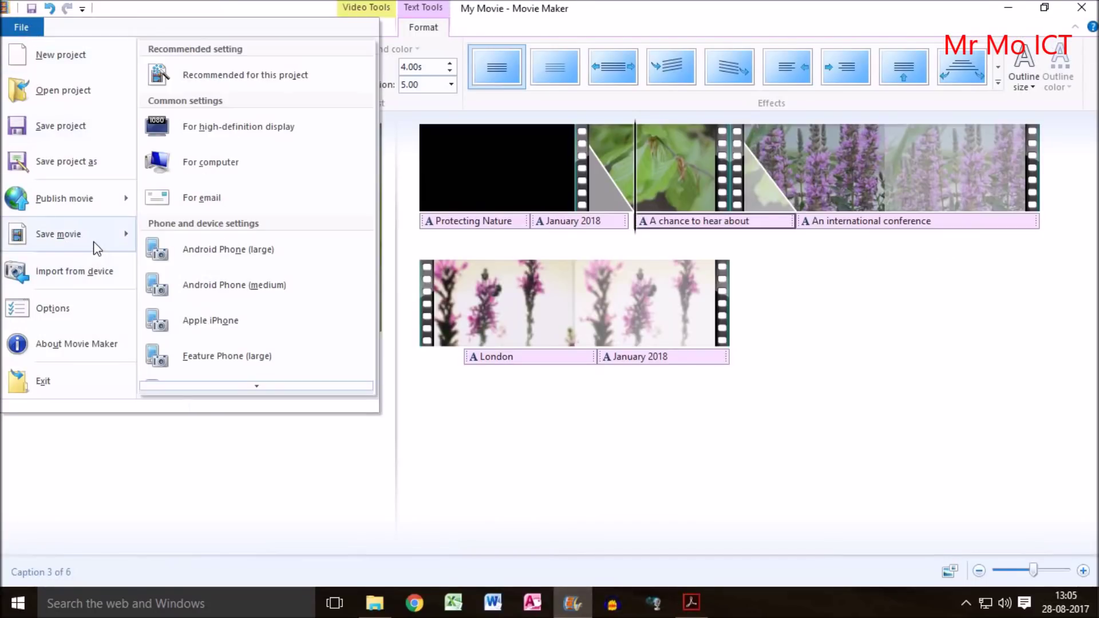
pyautogui.click(220, 75)
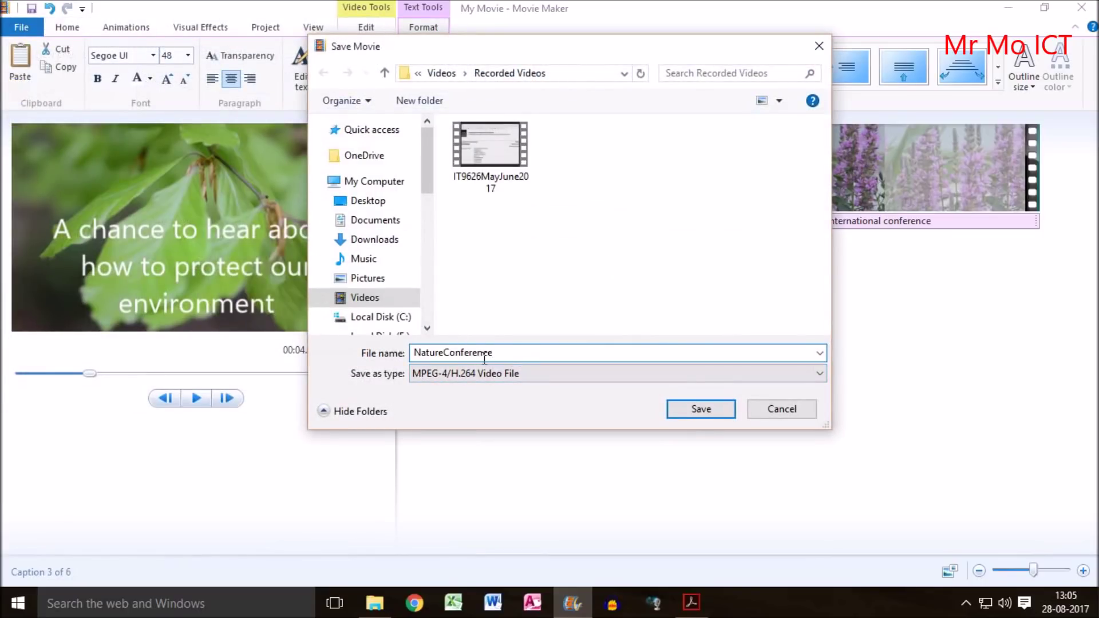
pyautogui.click(367, 201)
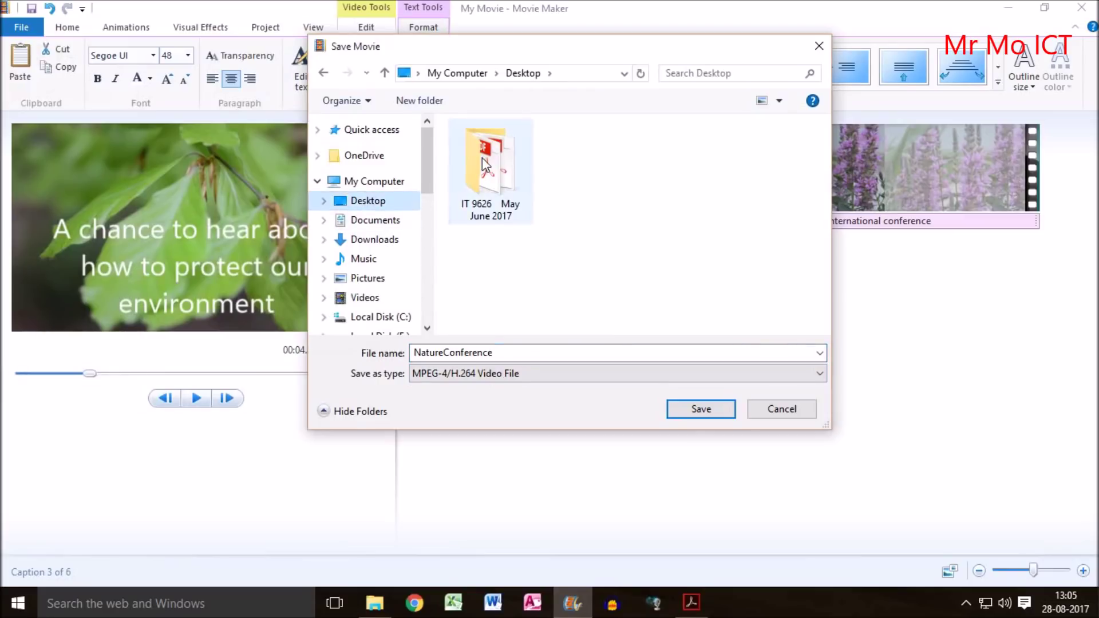
pyautogui.doubleClick(482, 156)
pyautogui.doubleClick(487, 148)
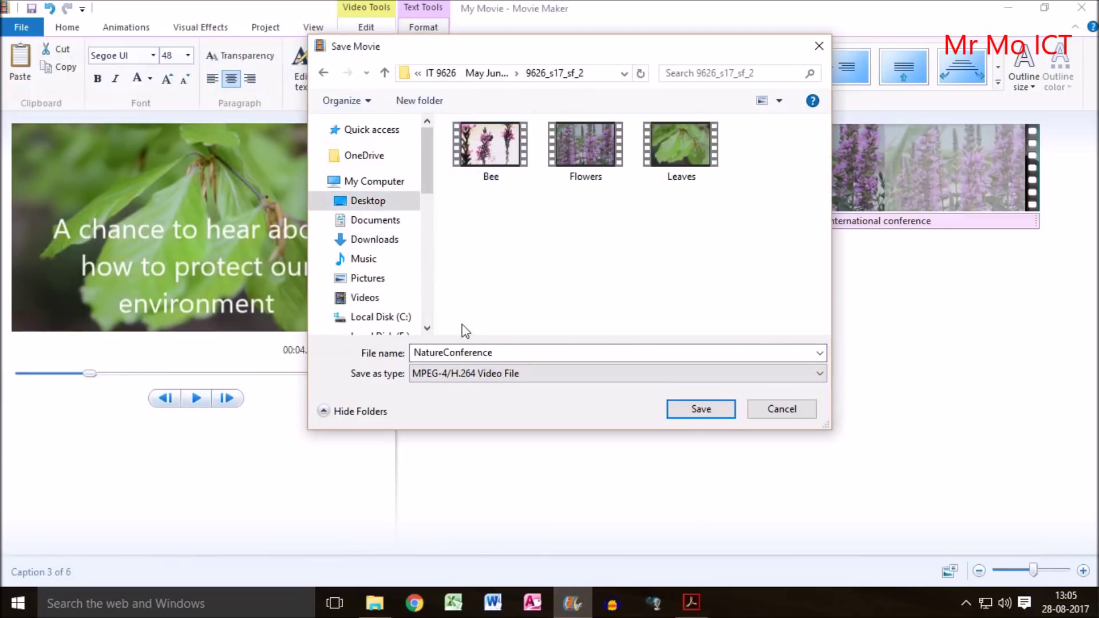
pyautogui.click(448, 377)
pyautogui.click(446, 375)
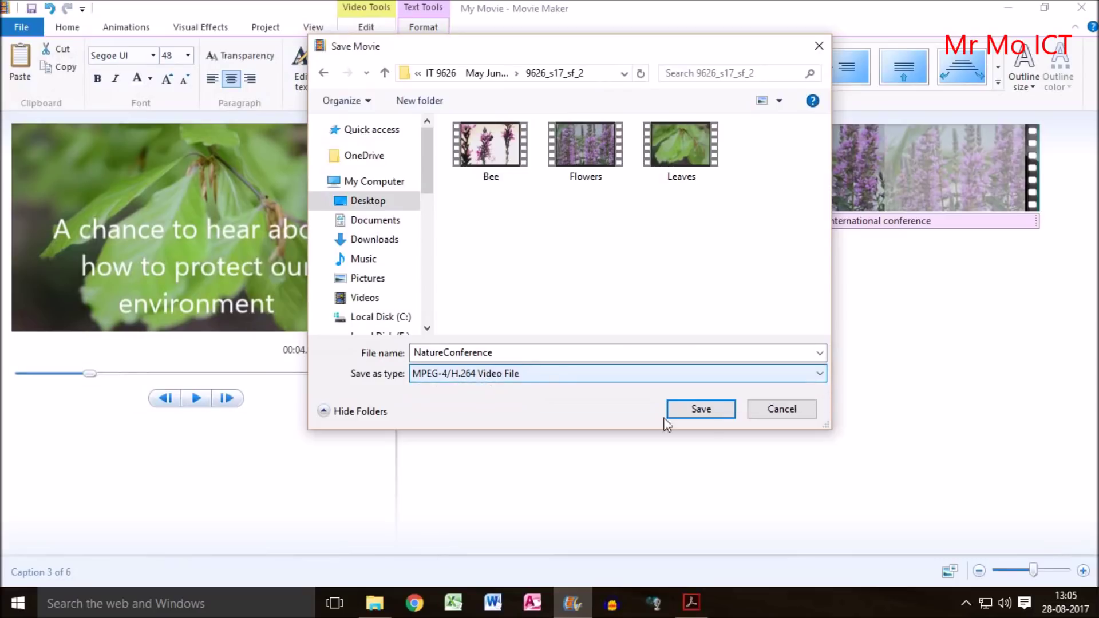
pyautogui.click(703, 410)
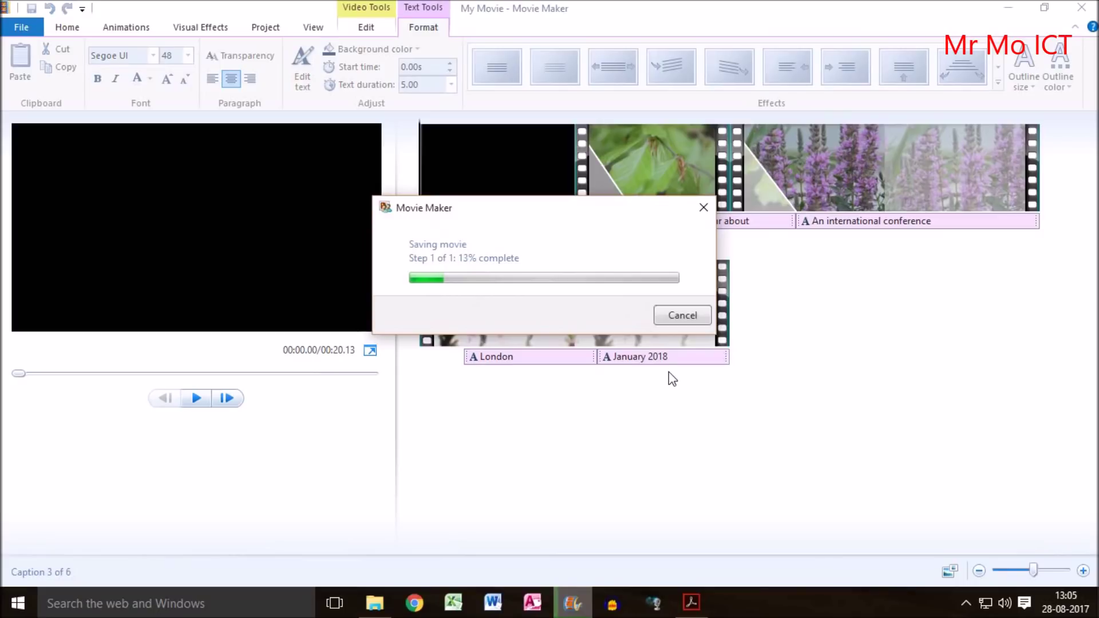
# Switch to the PDF brief during the export and look ahead to task 3 on page 5.
pyautogui.click(694, 603)
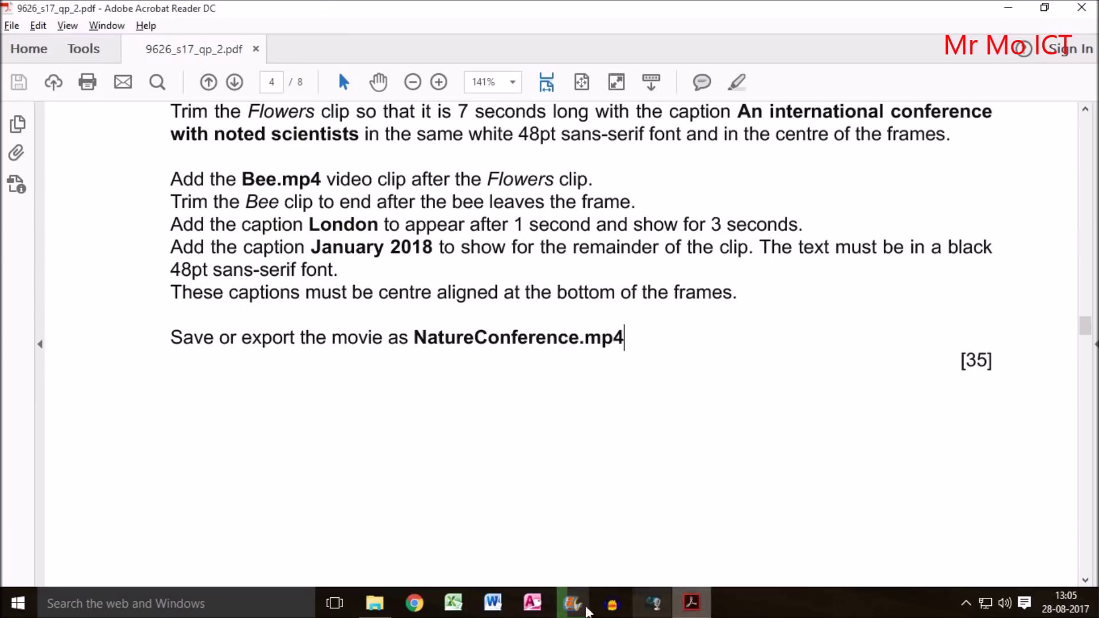
pyautogui.click(572, 602)
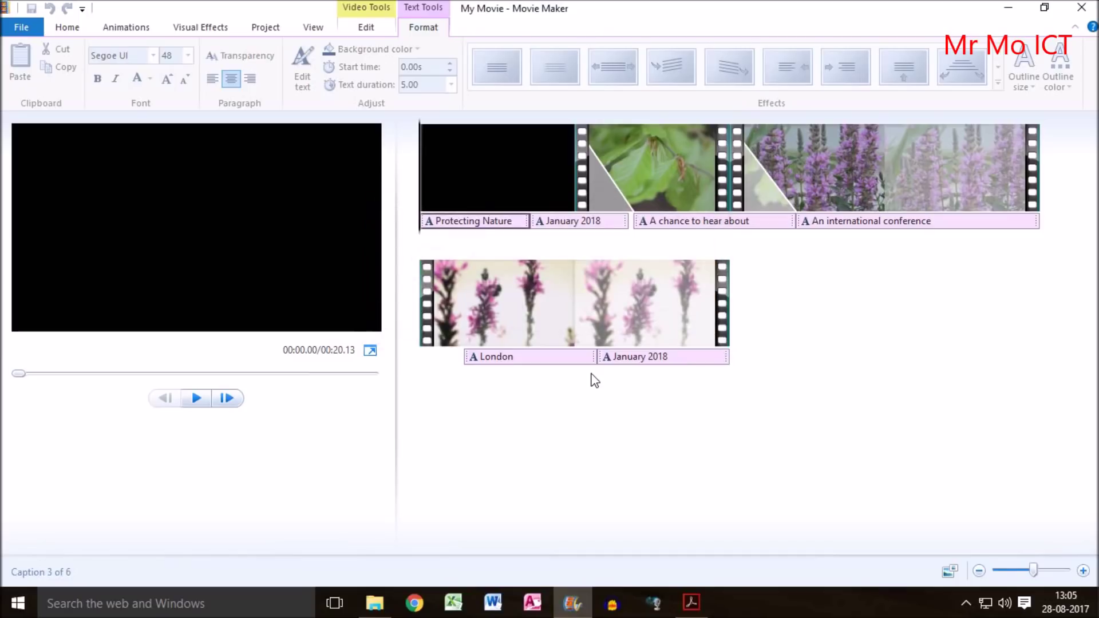
pyautogui.click(691, 603)
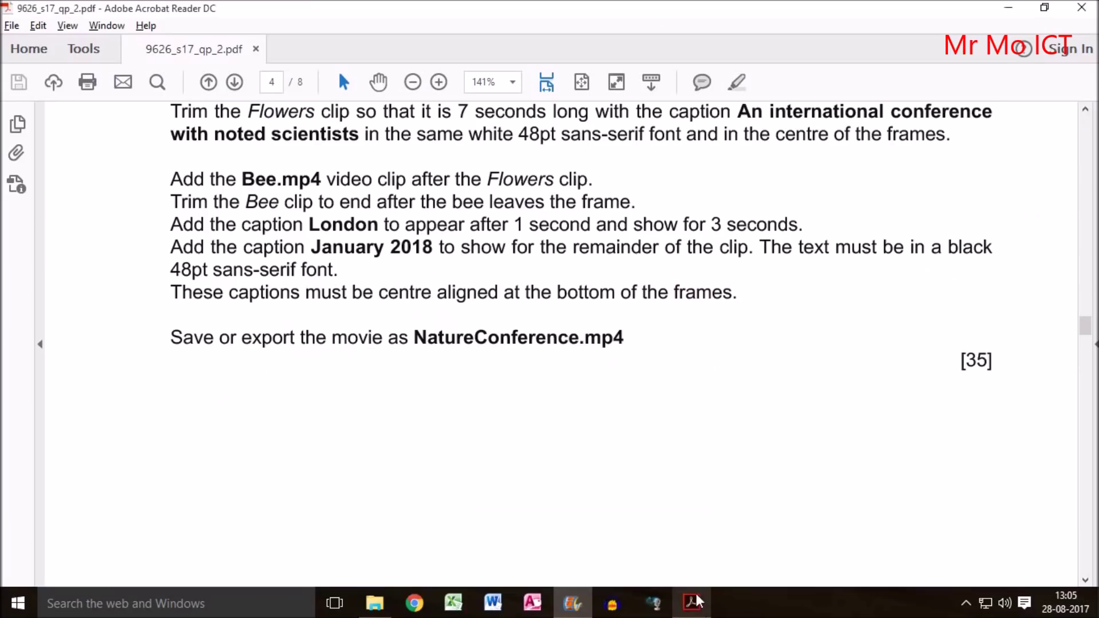
pyautogui.scroll(-1, 481, 346)
pyautogui.scroll(-5, 482, 343)
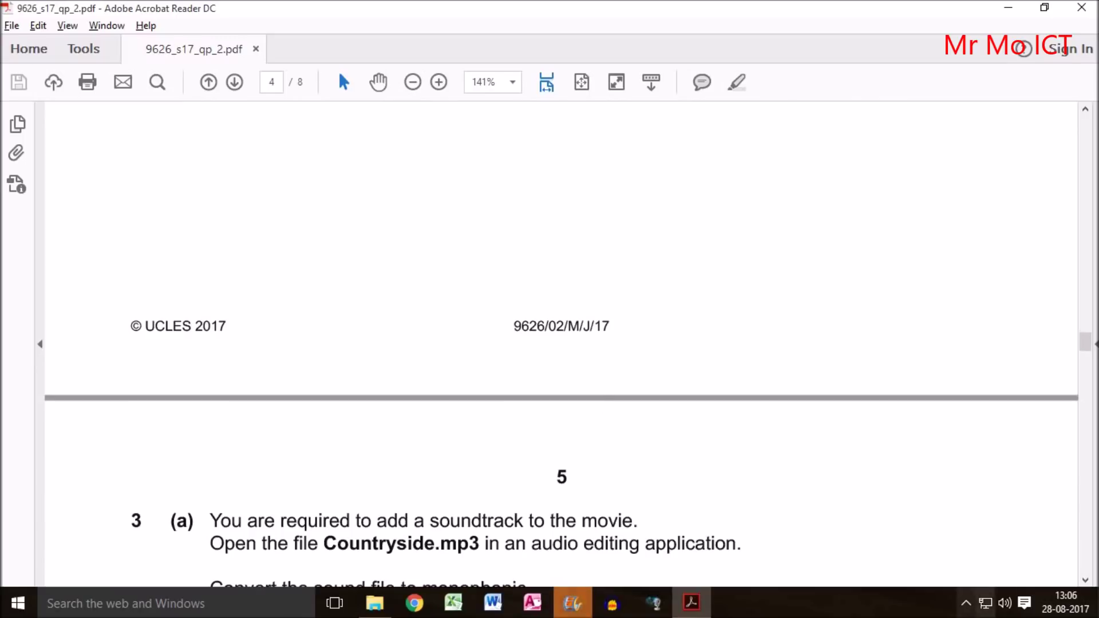
# Return to Movie Maker, play the exported NatureConference video to check it, and close the player.
pyautogui.hotkey('alt', 'Tab')
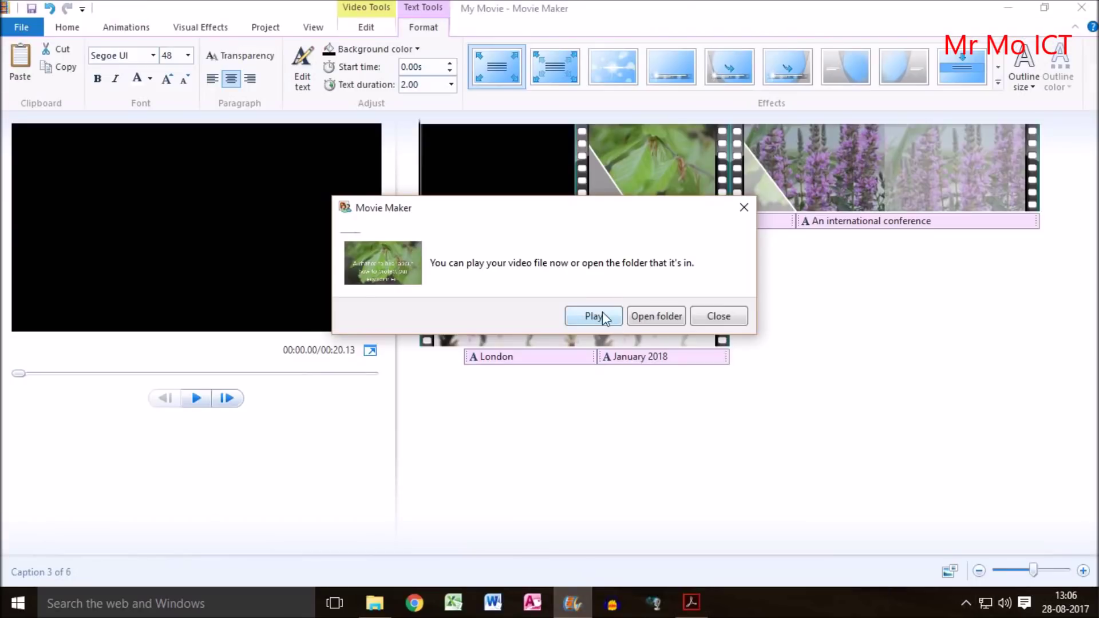
pyautogui.click(604, 319)
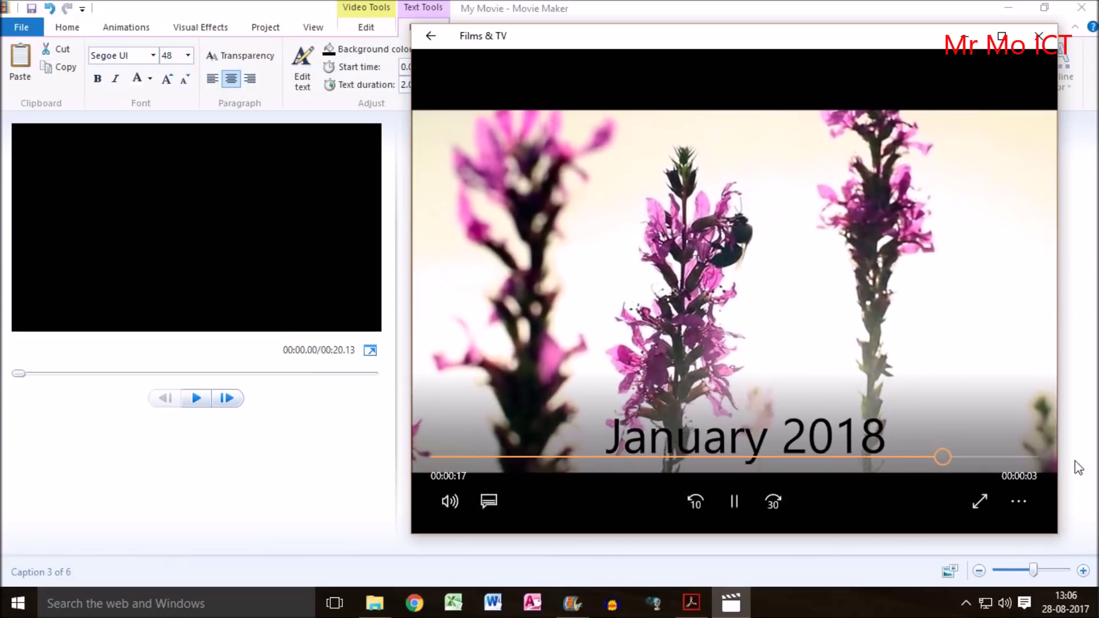
pyautogui.moveTo(728, 44); pyautogui.dragTo(590, 50)
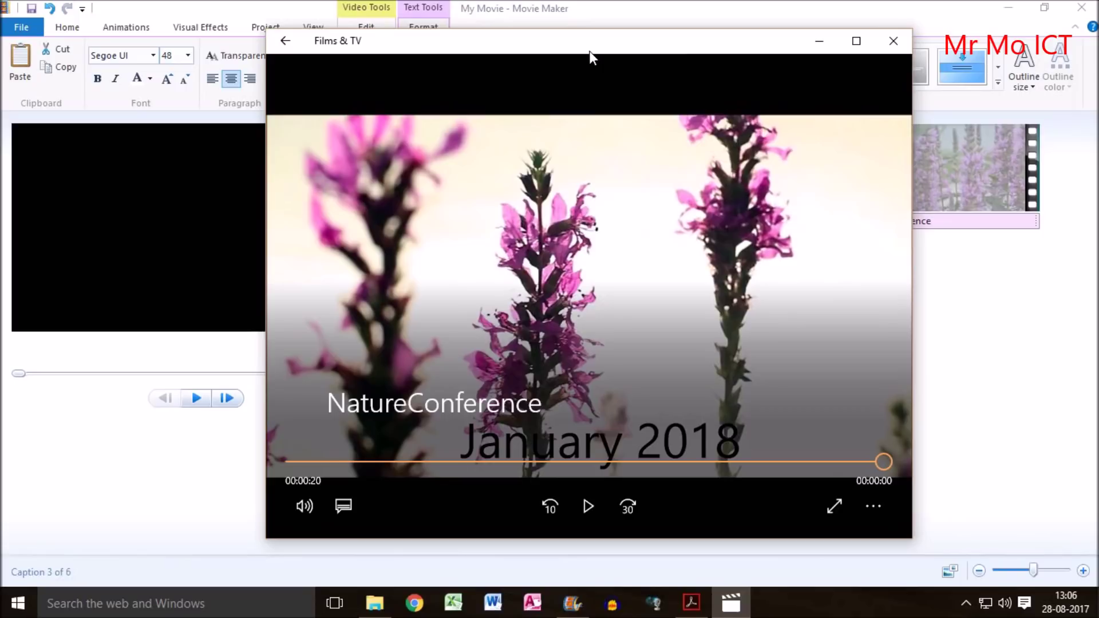
pyautogui.click(890, 41)
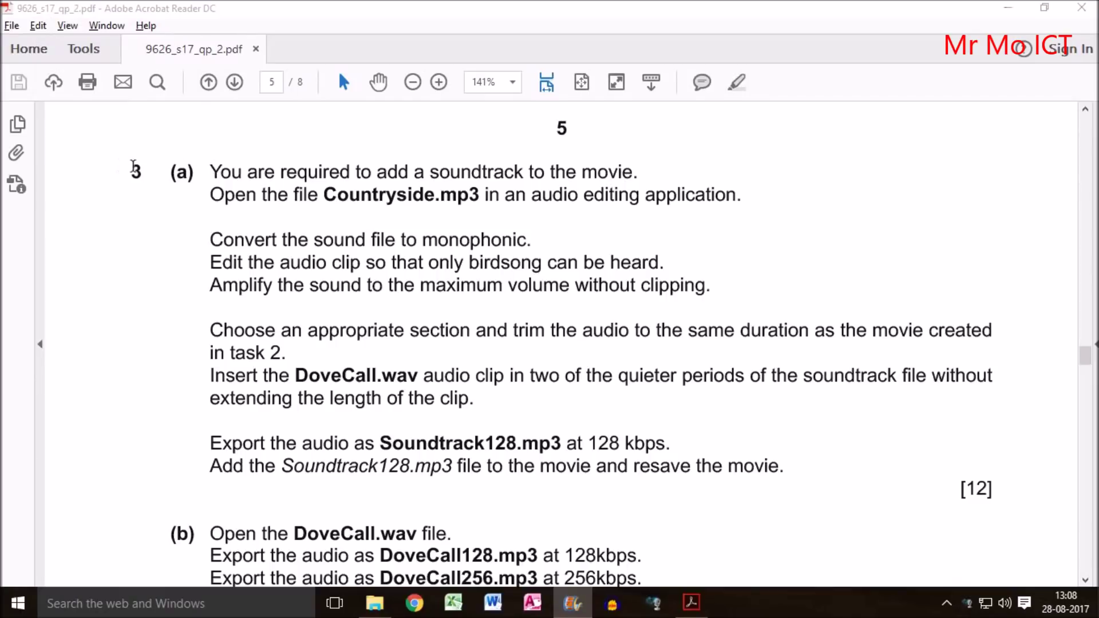
# Read the task 3(a) instructions in the PDF brief about adding a soundtrack and opening Countryside.mp3.
pyautogui.moveTo(210, 172); pyautogui.dragTo(625, 171)
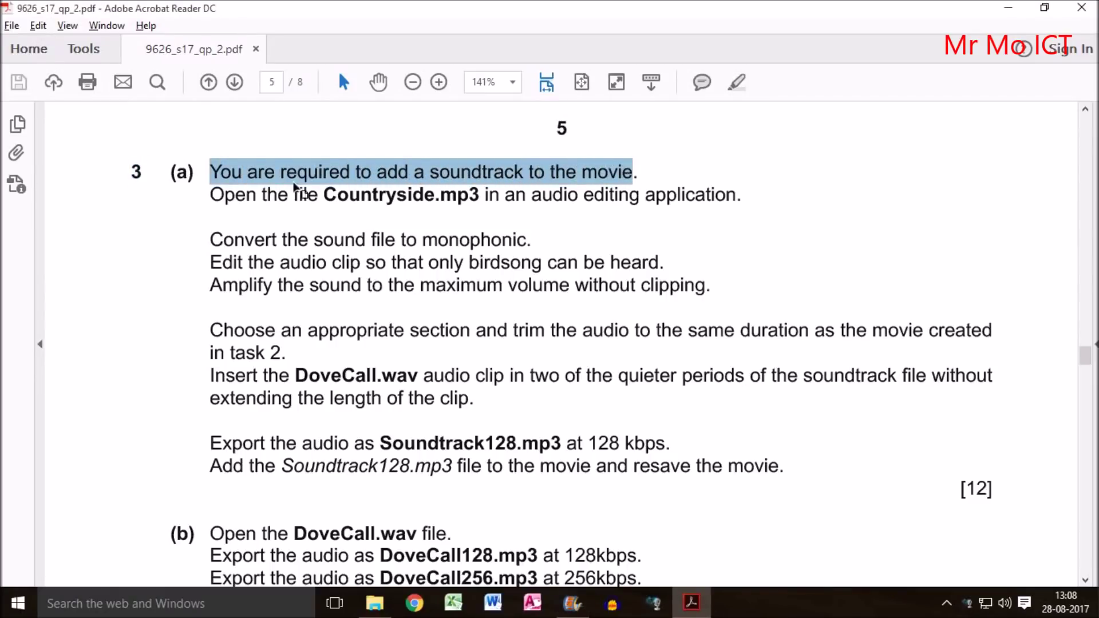
pyautogui.moveTo(210, 195); pyautogui.dragTo(704, 209)
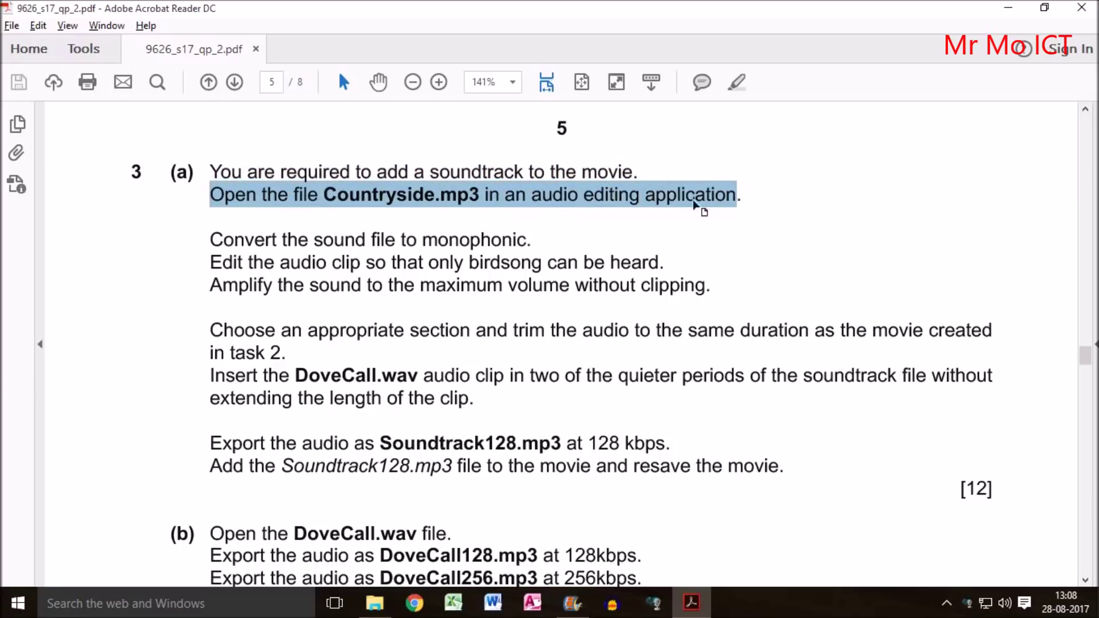
pyautogui.click(605, 196)
# Switch to Audacity and browse for an audio file to open in IT 9626 May June 2017 > 9626_s17_sf_2 on the desktop.
pyautogui.click(612, 604)
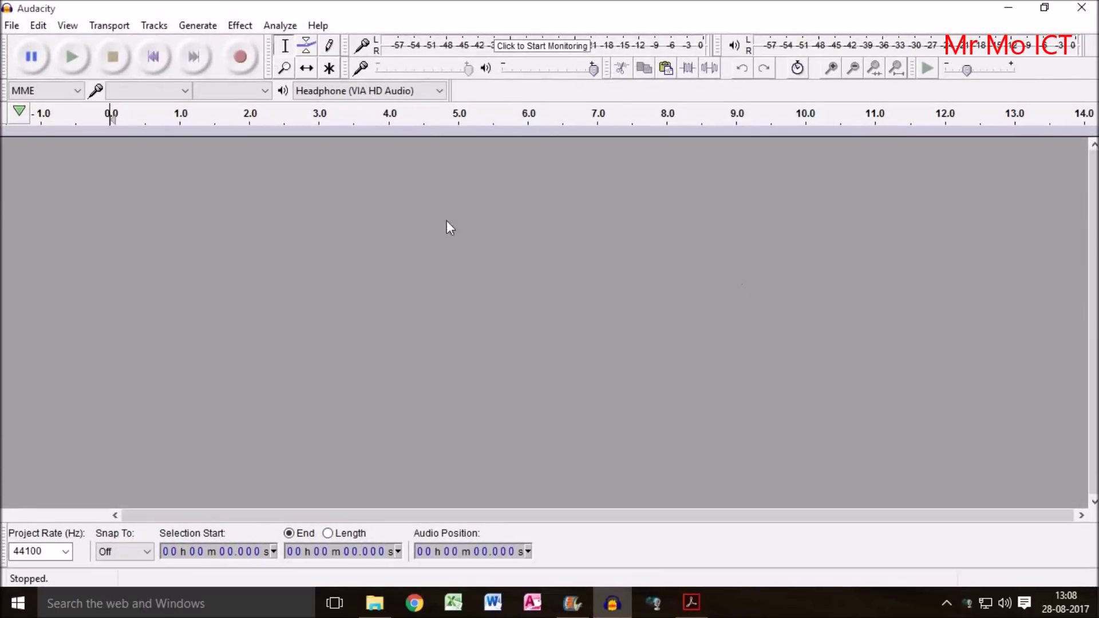
pyautogui.click(11, 25)
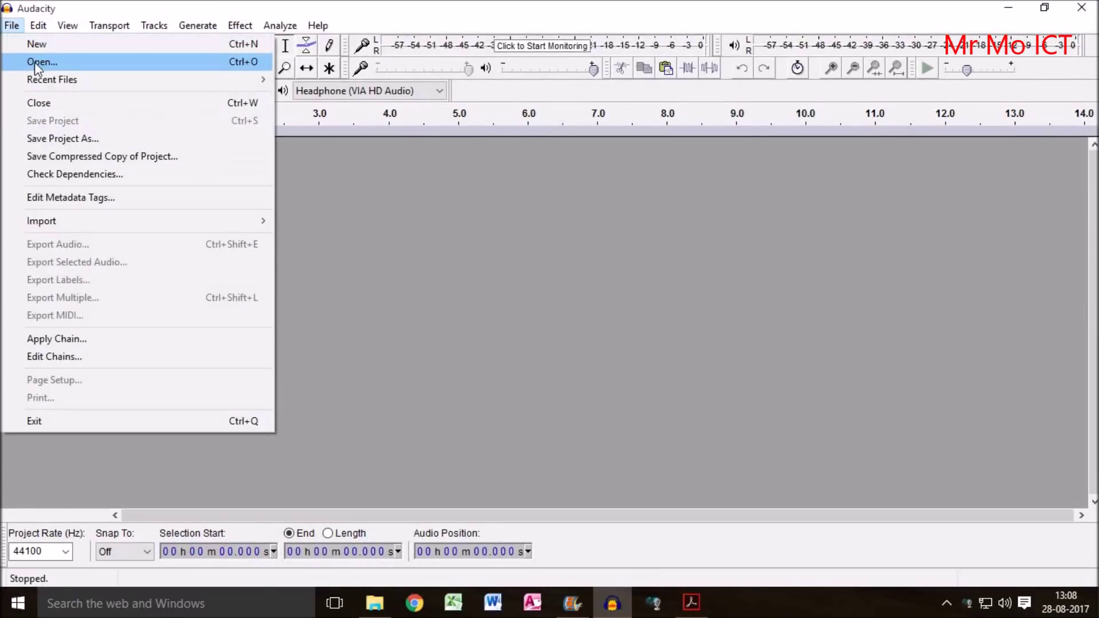
pyautogui.click(36, 62)
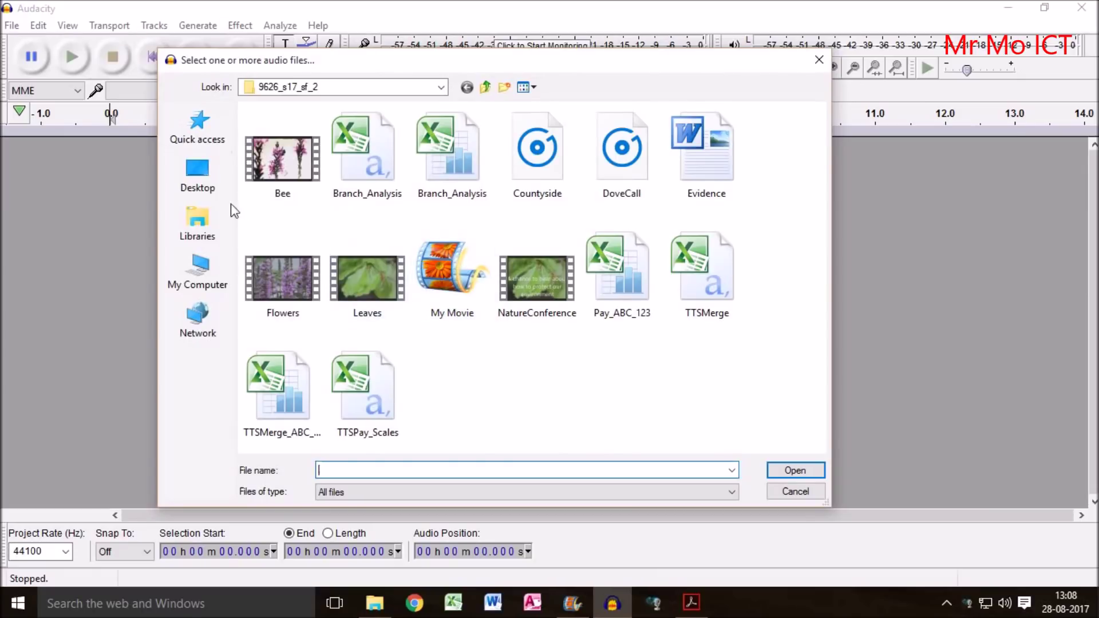
pyautogui.click(198, 172)
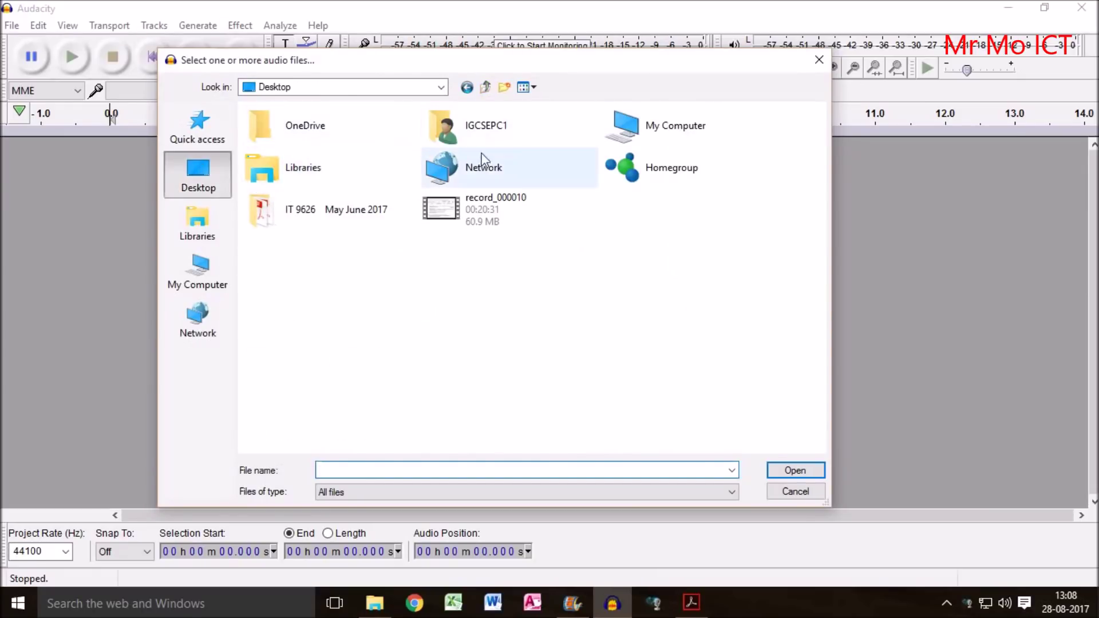
pyautogui.click(304, 214)
pyautogui.doubleClick(303, 214)
pyautogui.doubleClick(289, 127)
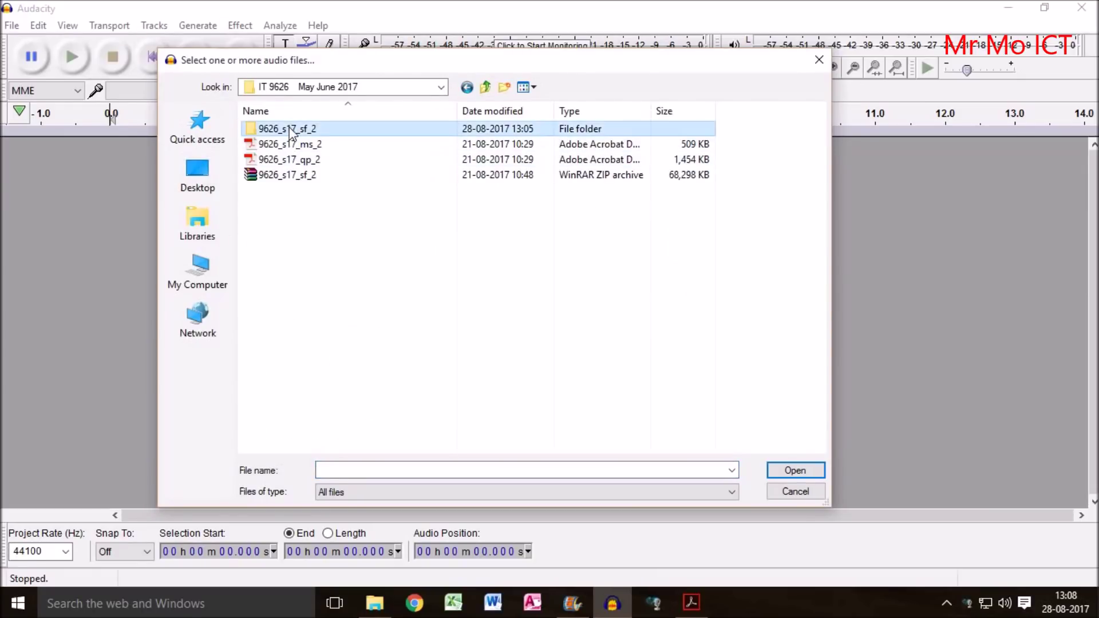
# Check the required audio file name in the PDF brief, return to Audacity, and open the MP3 file Countyside.
pyautogui.click(691, 602)
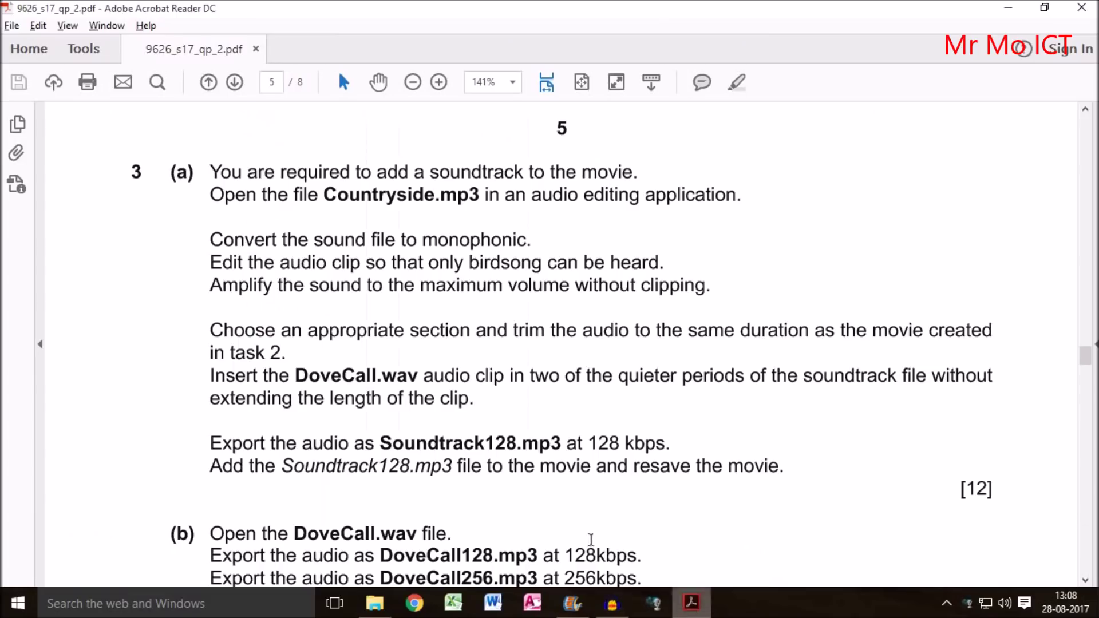
pyautogui.moveTo(336, 195); pyautogui.dragTo(434, 195)
pyautogui.click(619, 613)
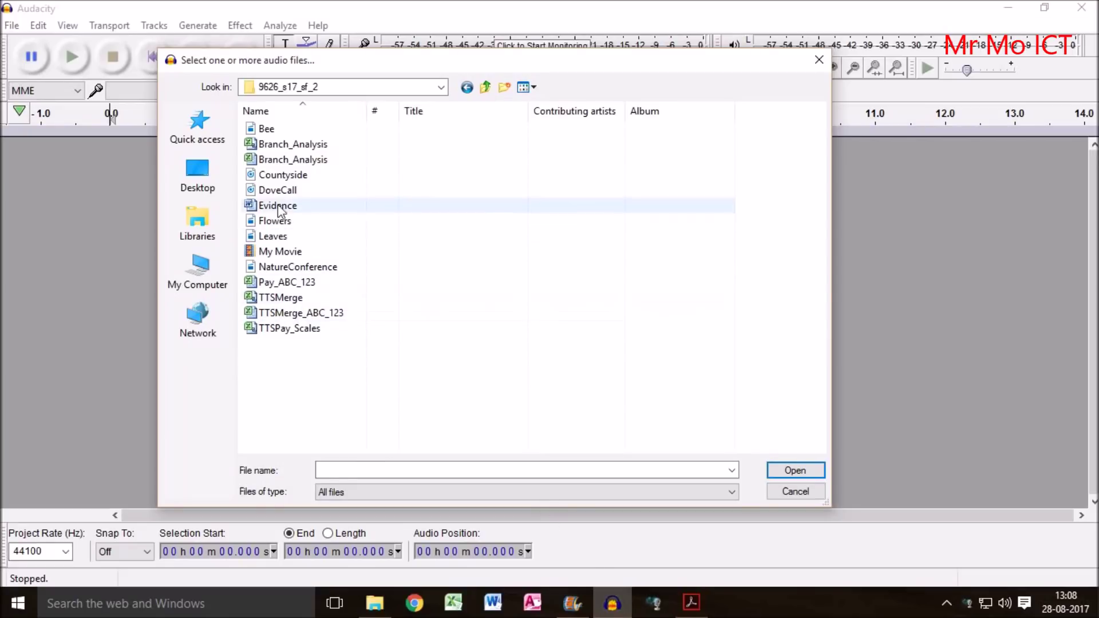
pyautogui.click(359, 495)
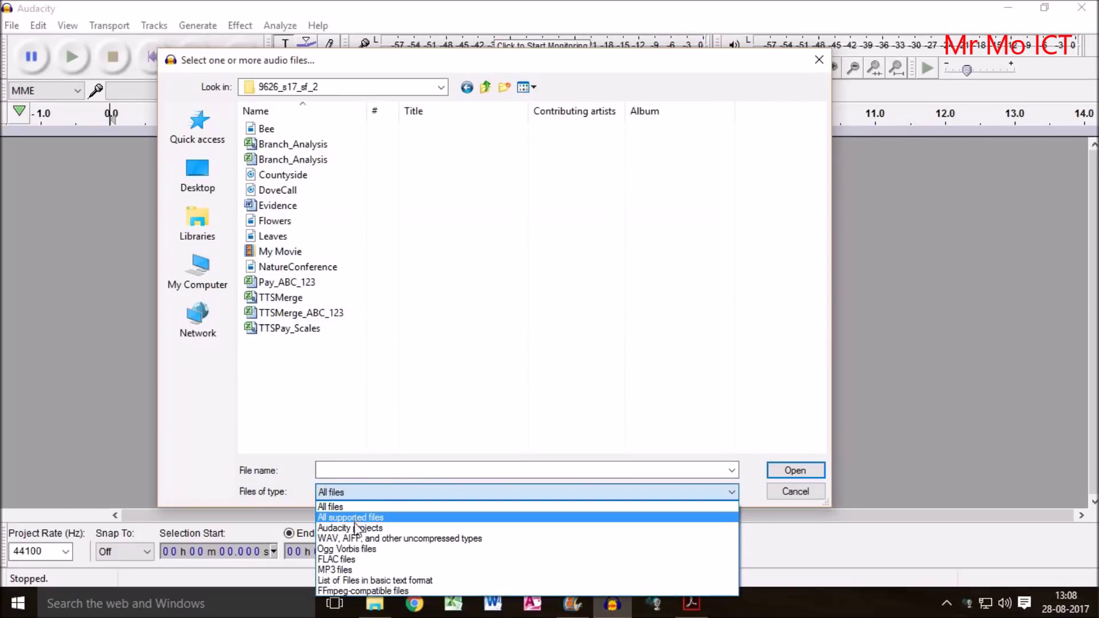
pyautogui.click(354, 570)
pyautogui.click(281, 130)
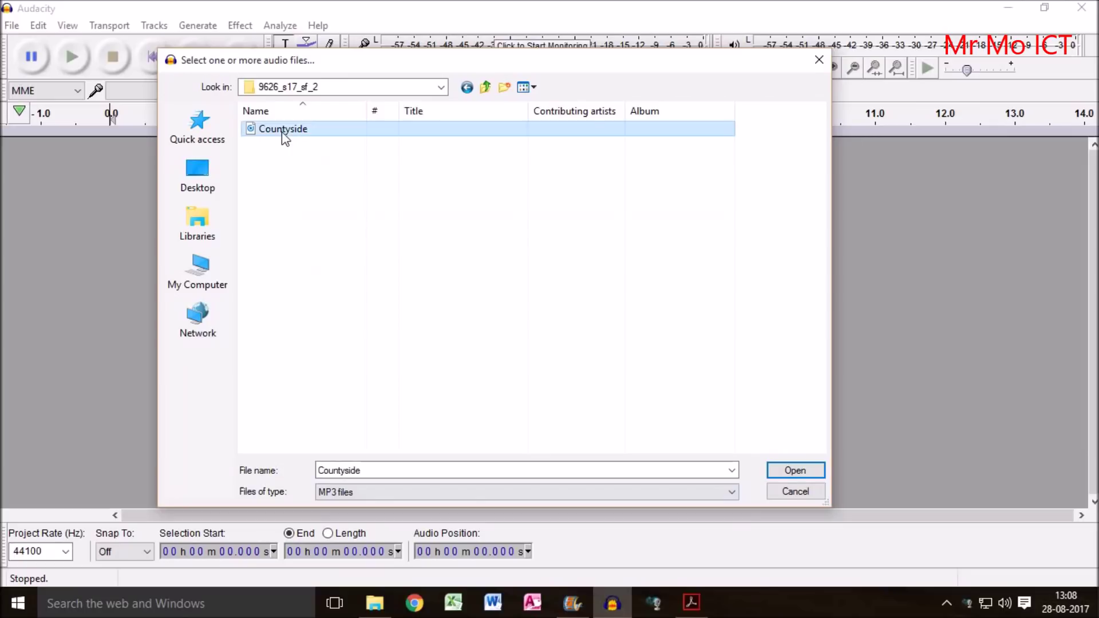
pyautogui.click(794, 471)
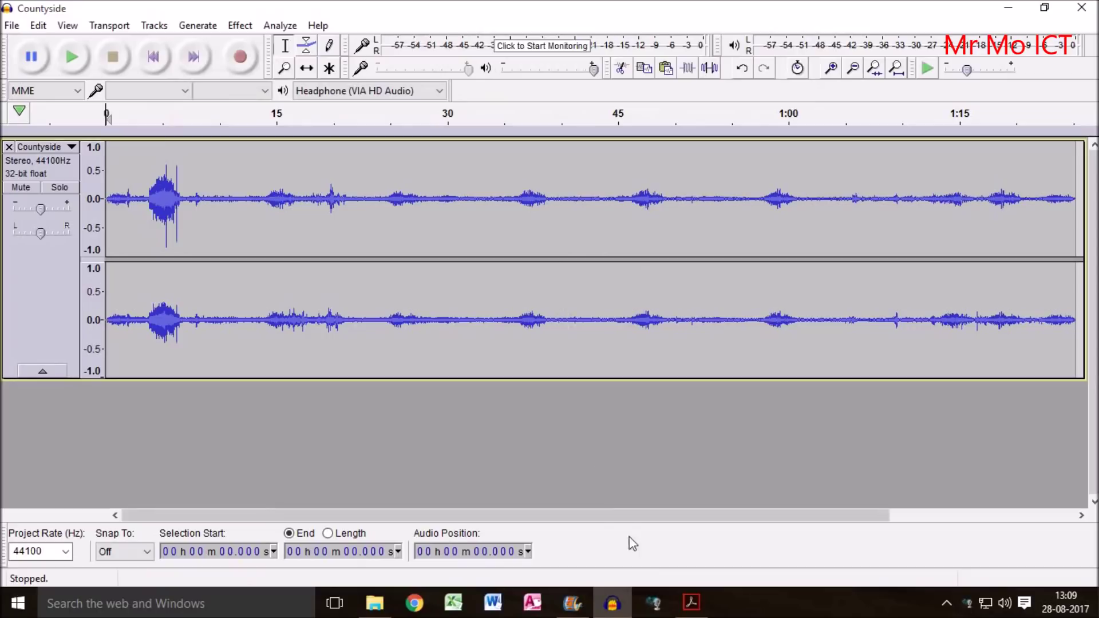
# Read the PDF brief's instruction about converting the sound file to monophonic and return to Audacity.
pyautogui.click(691, 602)
pyautogui.moveTo(209, 238); pyautogui.dragTo(449, 239)
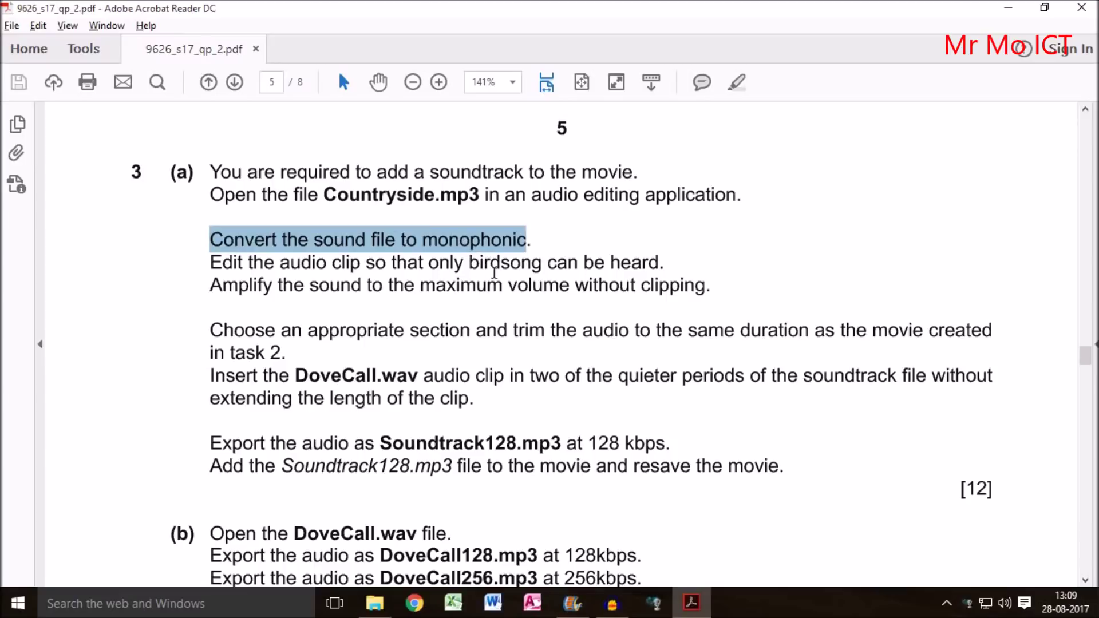
pyautogui.click(693, 604)
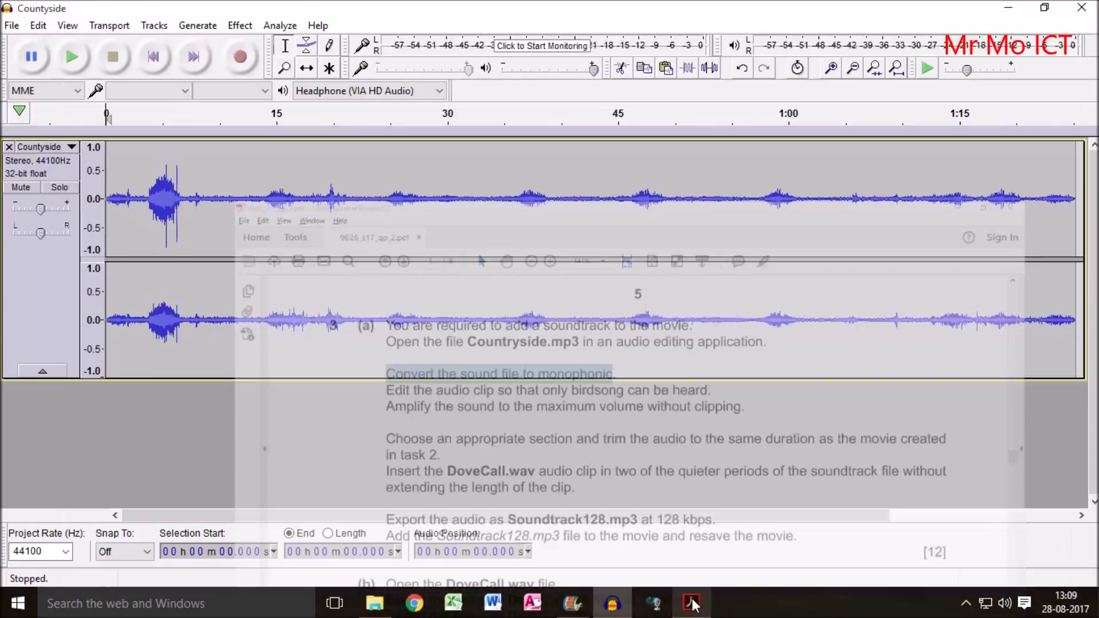
# Convert the Countyside stereo track to mono.
pyautogui.click(240, 26)
pyautogui.click(240, 27)
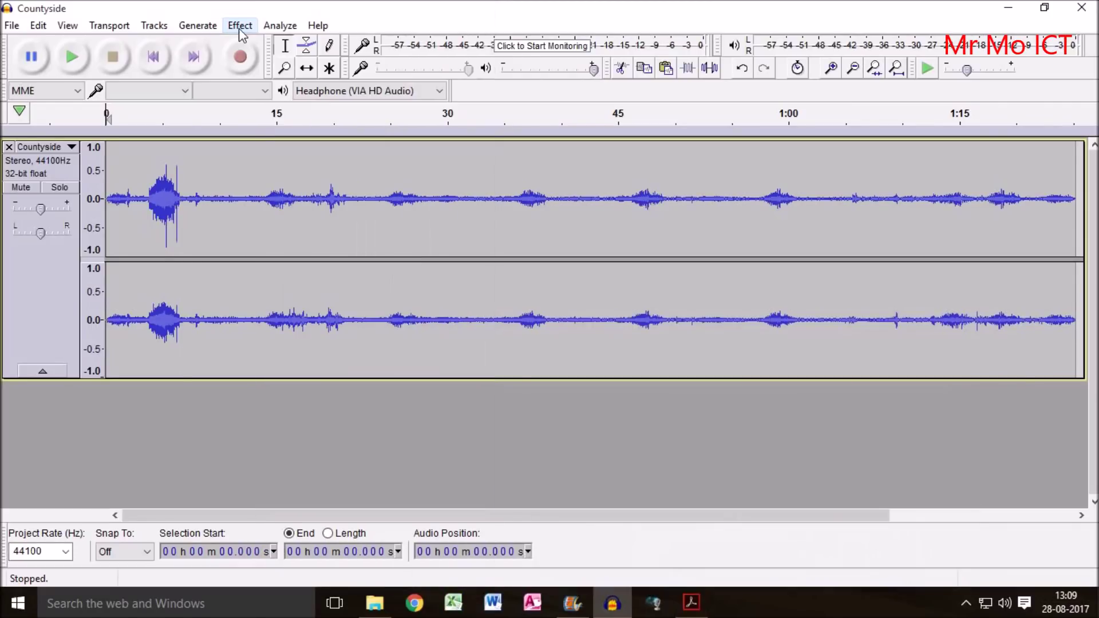
pyautogui.click(12, 27)
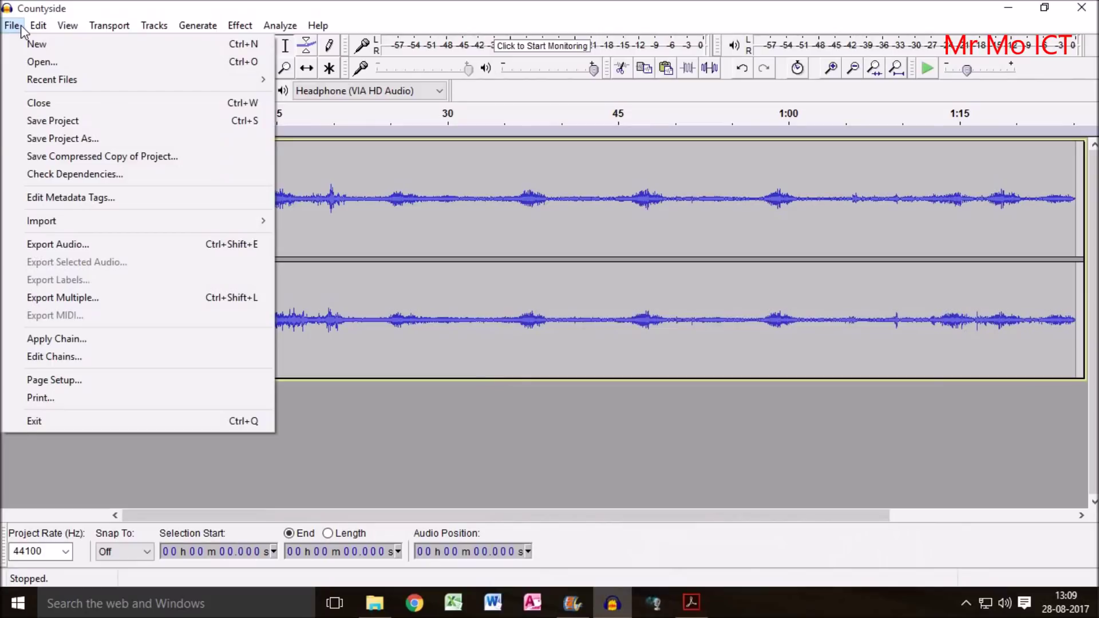
pyautogui.moveTo(160, 28)
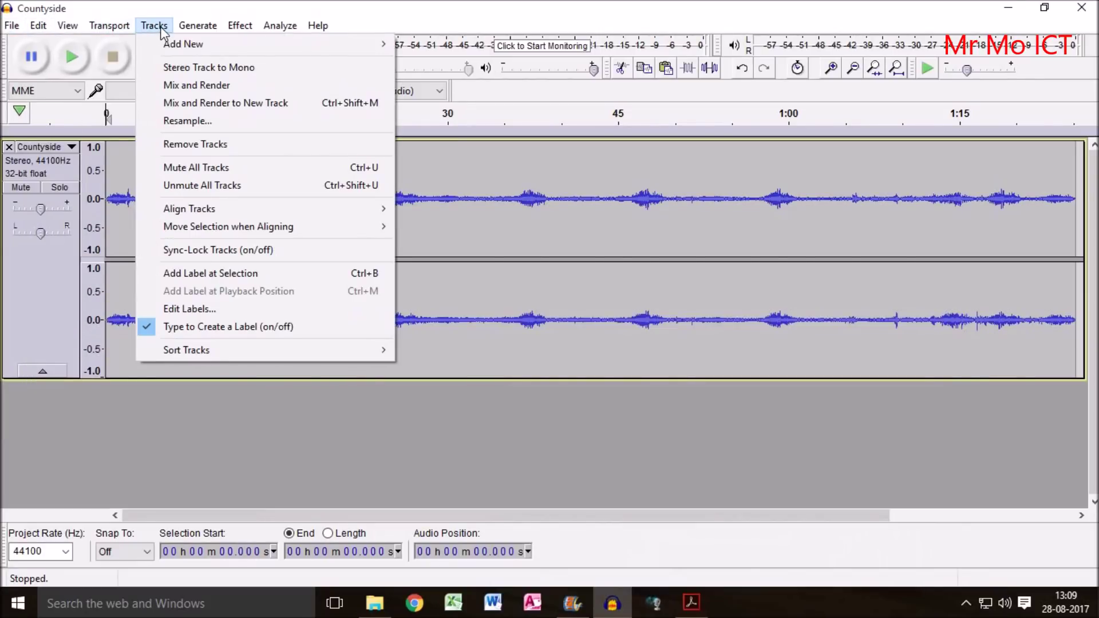
pyautogui.moveTo(123, 31)
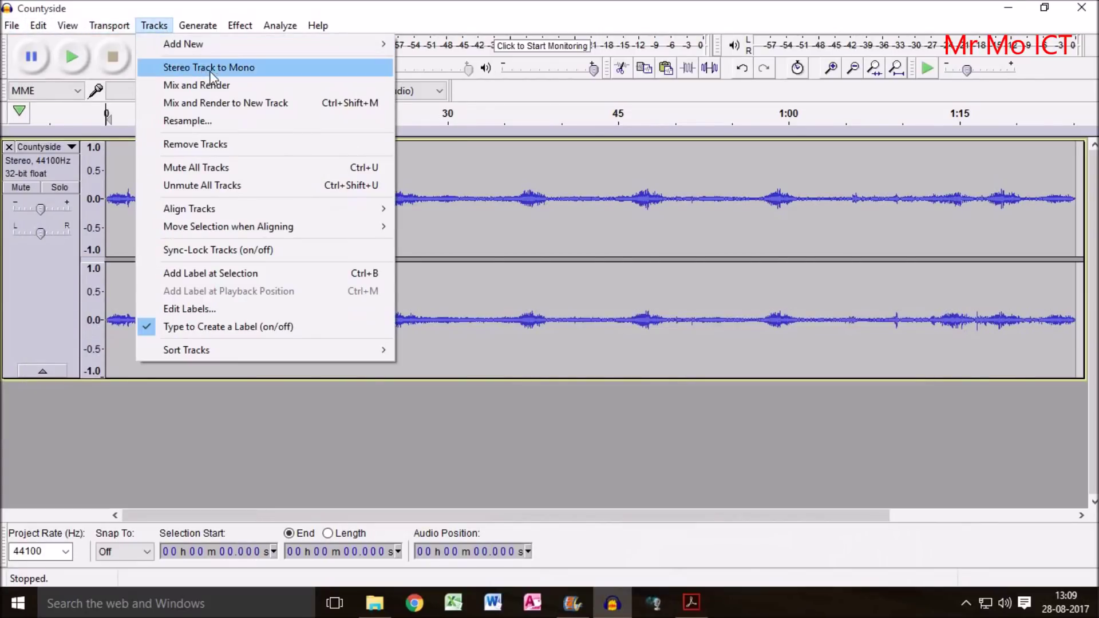
pyautogui.click(197, 25)
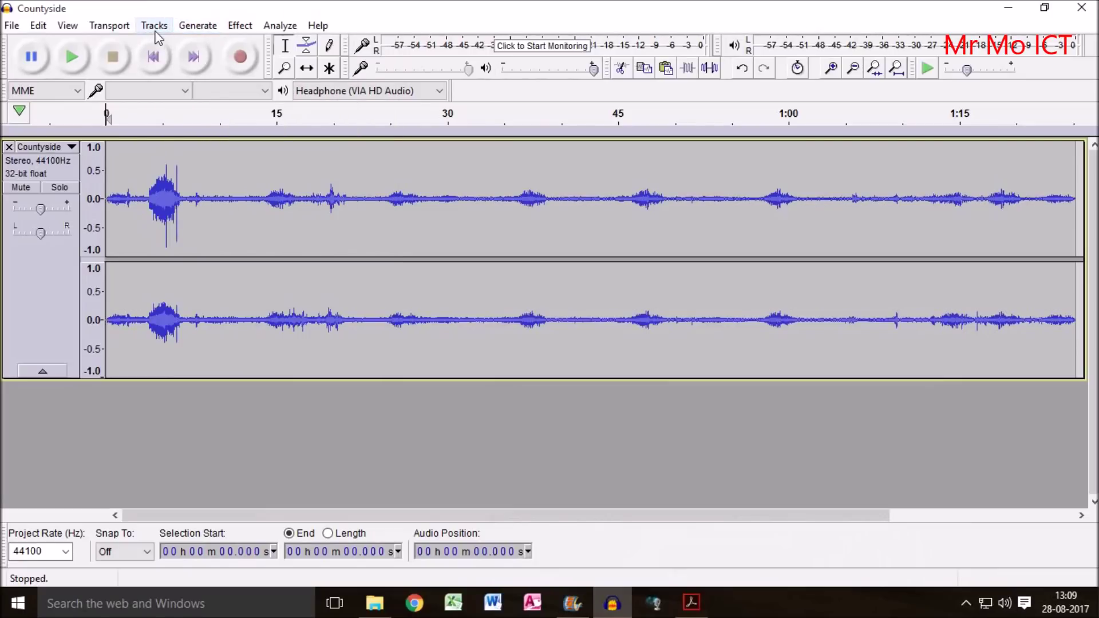
pyautogui.click(154, 25)
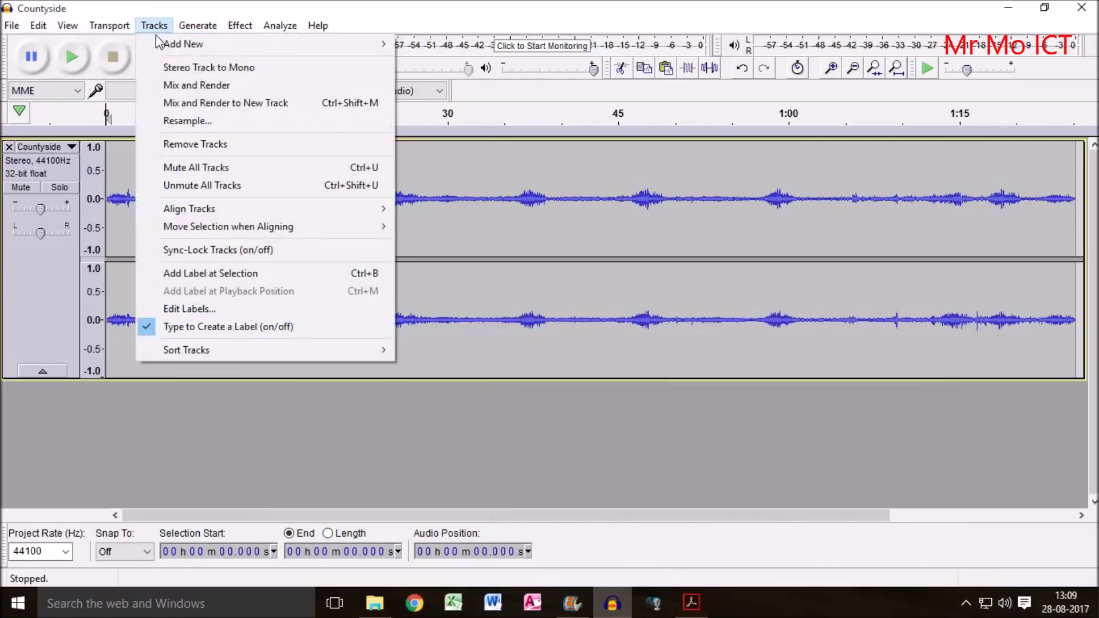
pyautogui.click(246, 68)
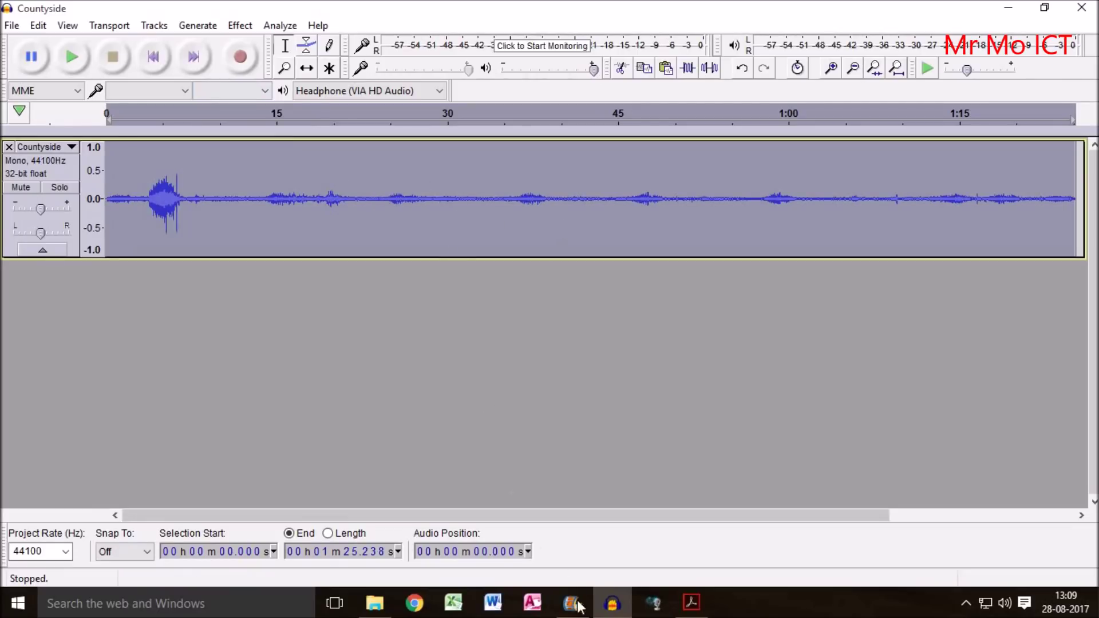
# Switch to the PDF brief and read the instruction about editing the clip so that only birdsong can be heard.
pyautogui.click(691, 602)
pyautogui.moveTo(212, 261); pyautogui.dragTo(652, 261)
pyautogui.click(574, 269)
pyautogui.moveTo(468, 262); pyautogui.dragTo(518, 262)
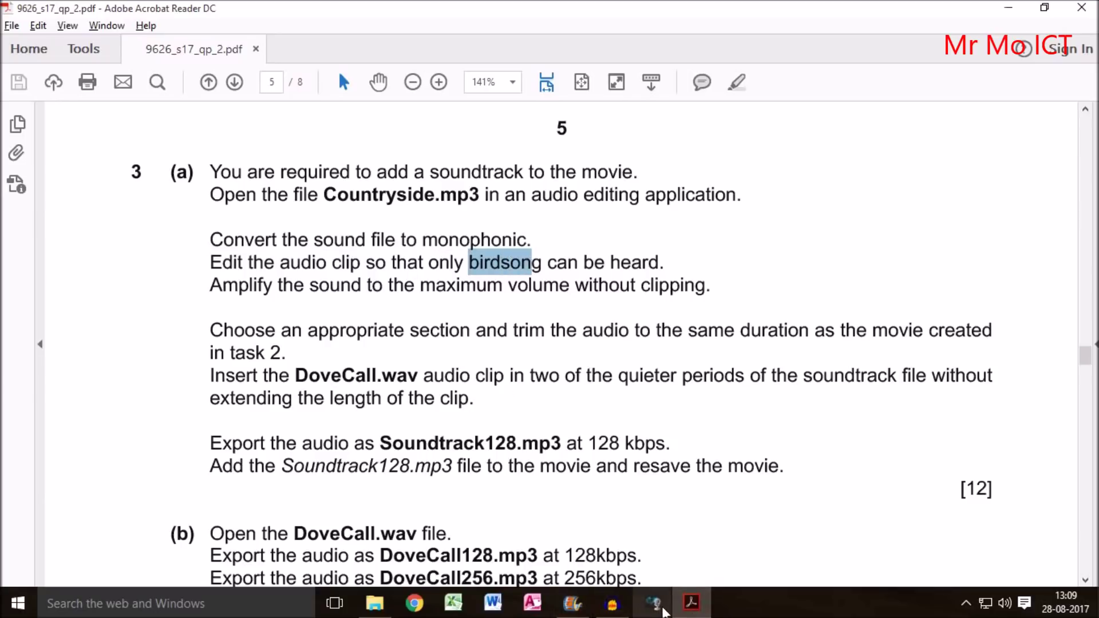
pyautogui.click(654, 604)
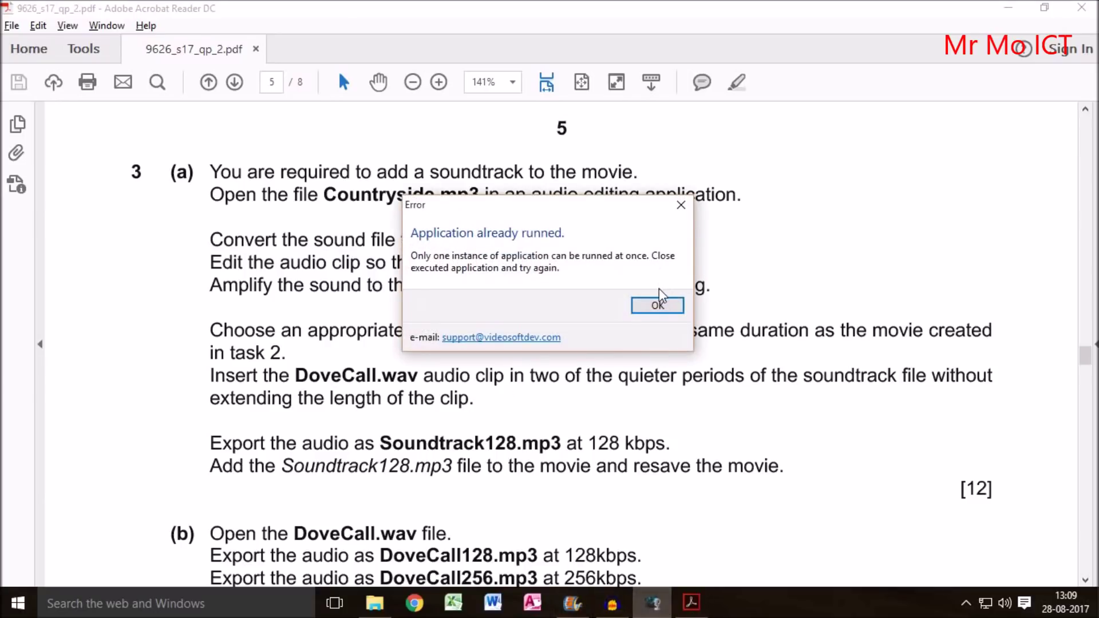
pyautogui.click(652, 304)
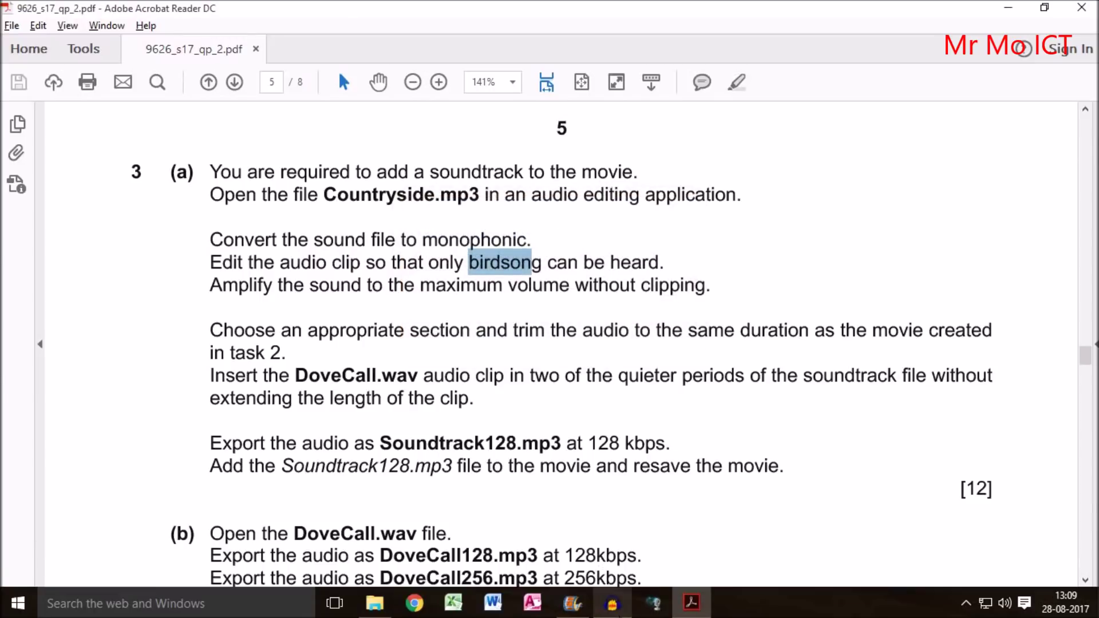
# Return to Audacity, play the mono track from near its start, and reread the birdsong instruction in the PDF brief during playback.
pyautogui.click(613, 604)
pyautogui.click(116, 193)
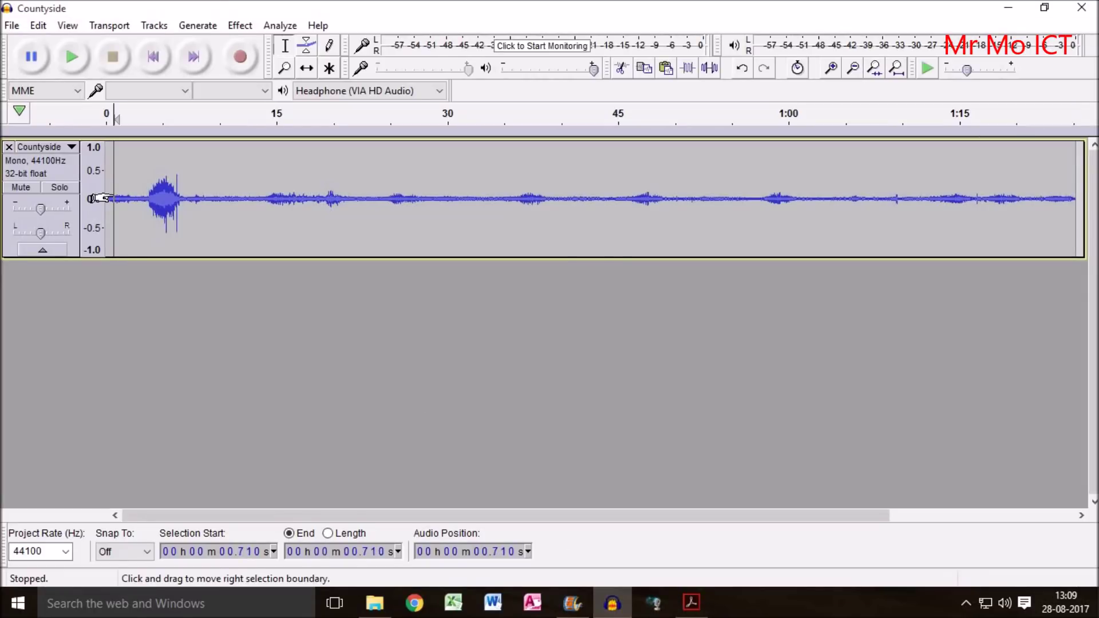
pyautogui.click(72, 58)
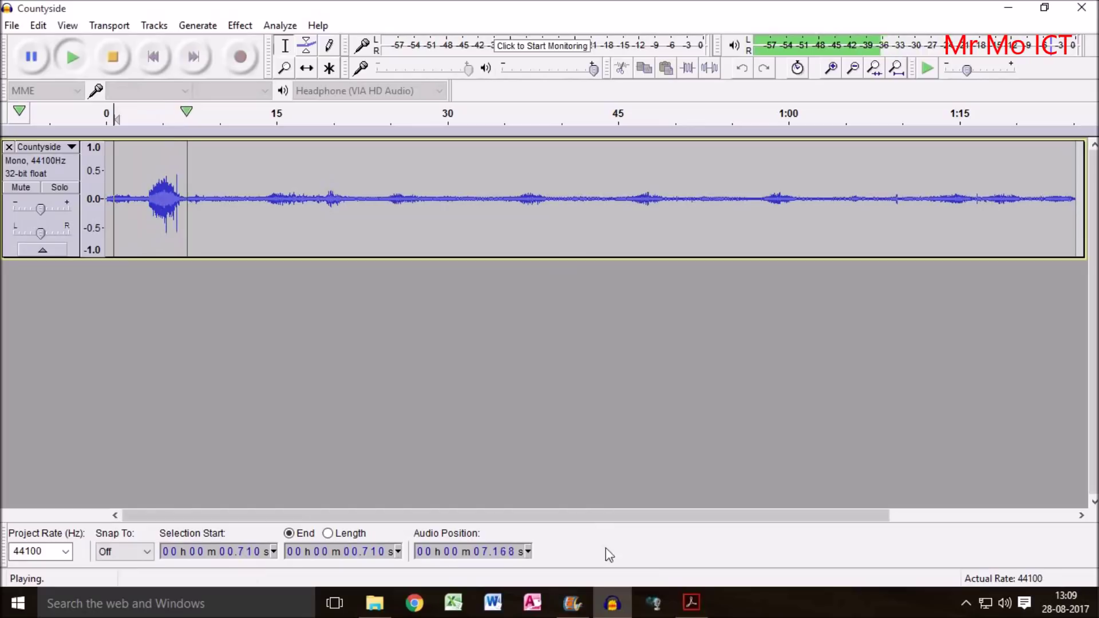
pyautogui.click(692, 601)
pyautogui.moveTo(212, 258); pyautogui.dragTo(643, 266)
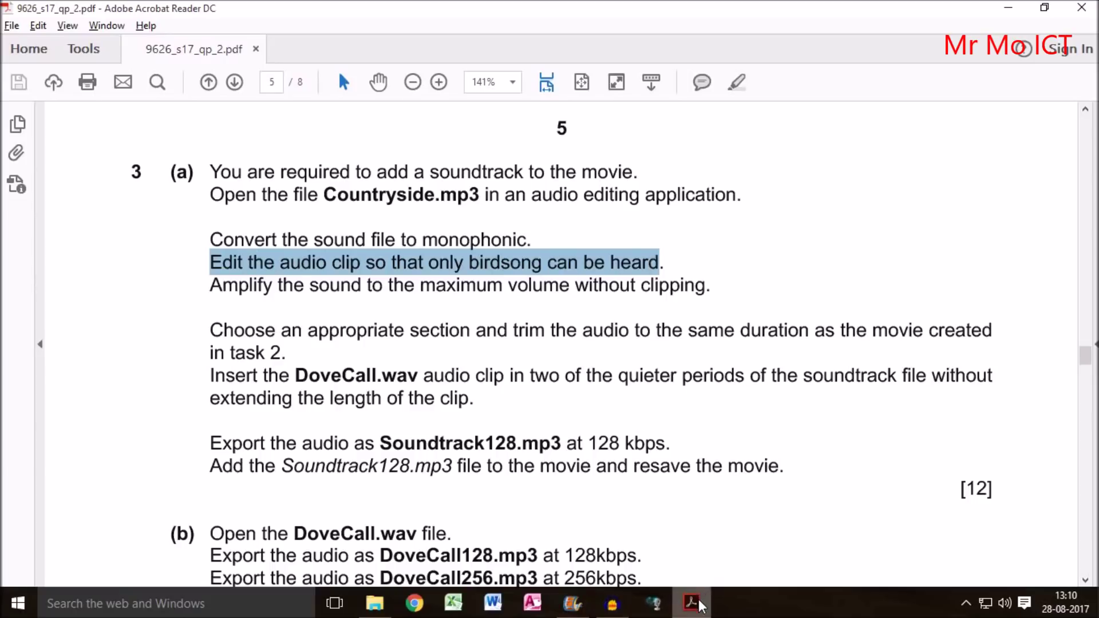
# Return to Audacity, stop playback, and delete the loud non-birdsong section from about 3.76 s to 7.03 s.
pyautogui.click(611, 603)
pyautogui.click(223, 226)
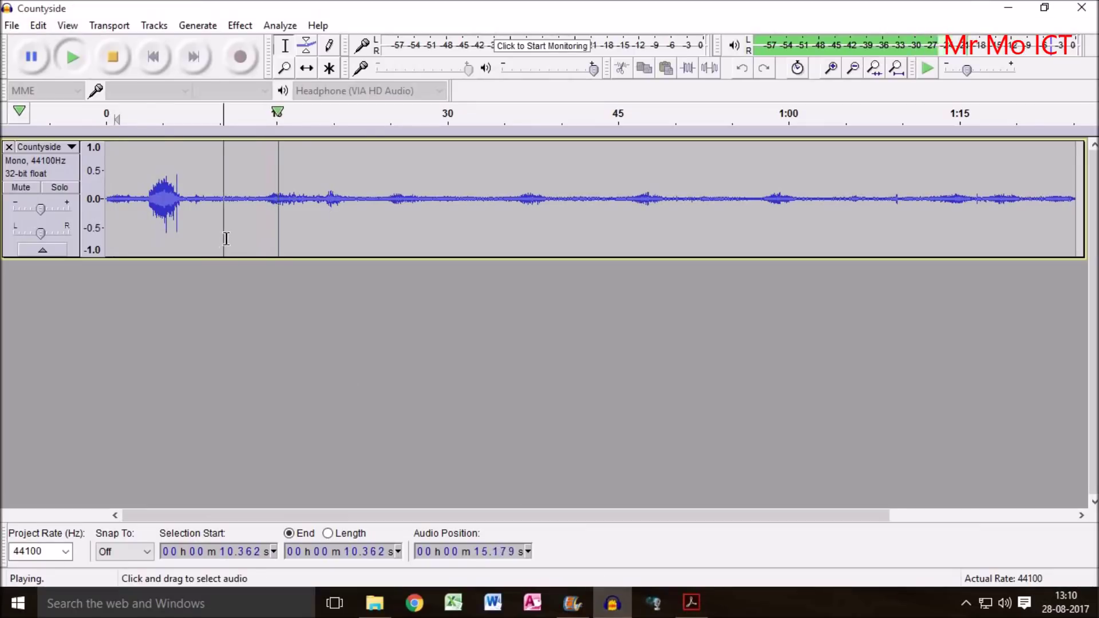
pyautogui.click(112, 57)
pyautogui.moveTo(149, 185); pyautogui.dragTo(184, 186)
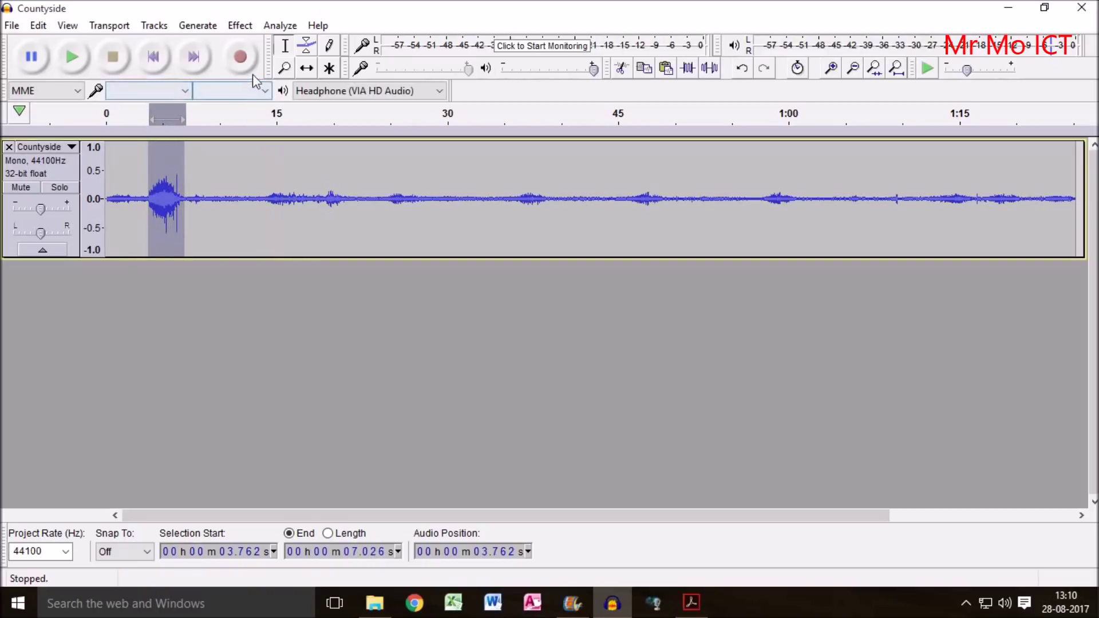
pyautogui.click(39, 26)
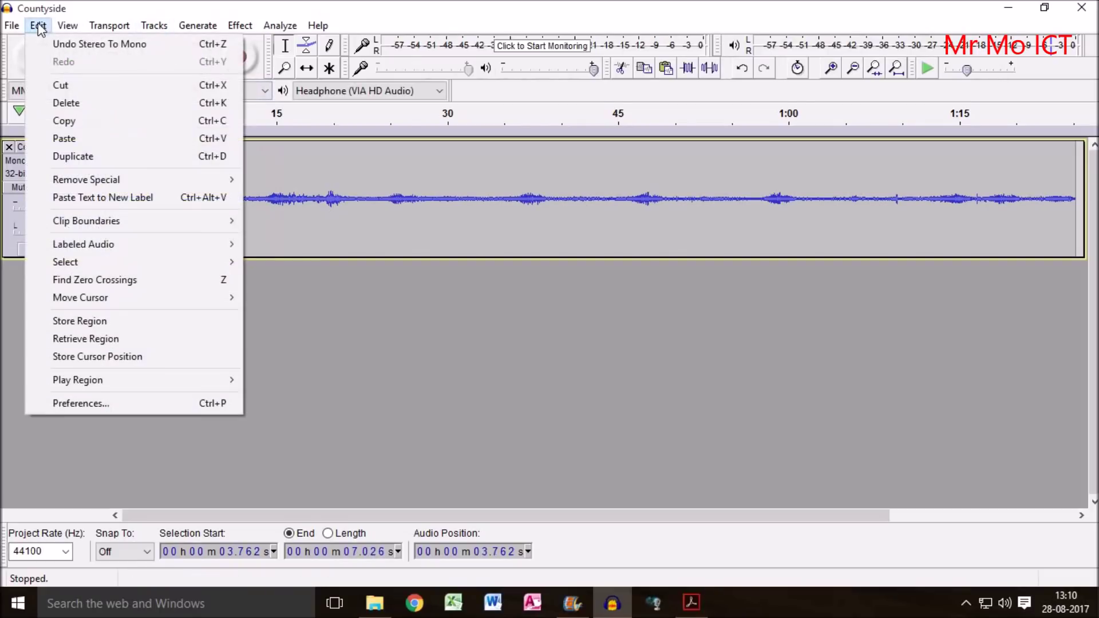
pyautogui.click(68, 102)
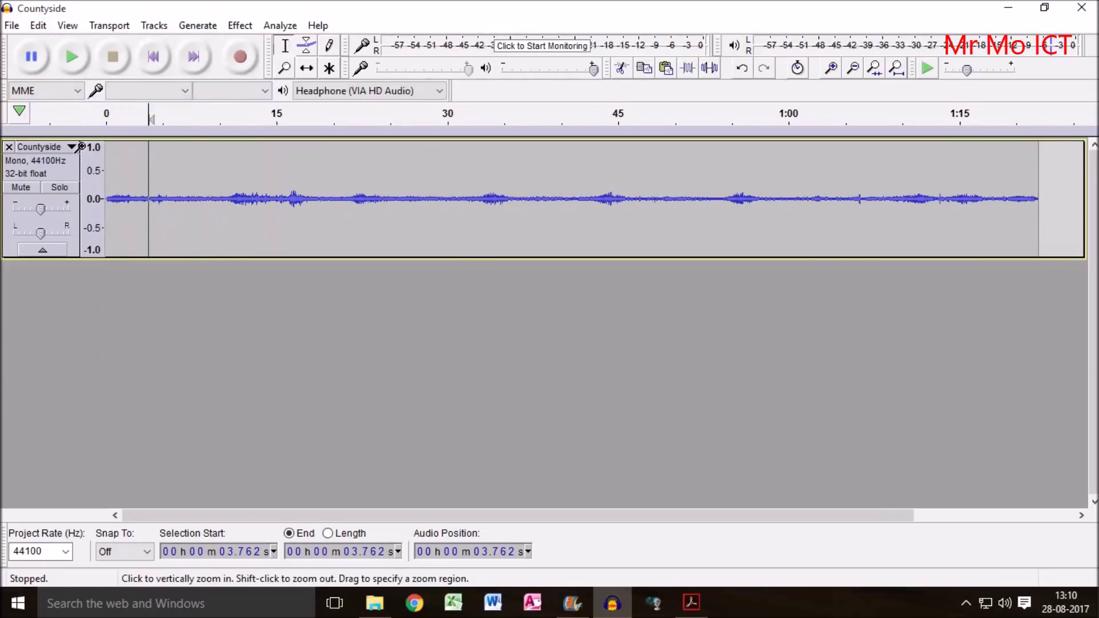
# Play the edited track from the beginning and read the PDF brief's instruction about amplifying to maximum volume without clipping.
pyautogui.click(107, 163)
pyautogui.click(82, 63)
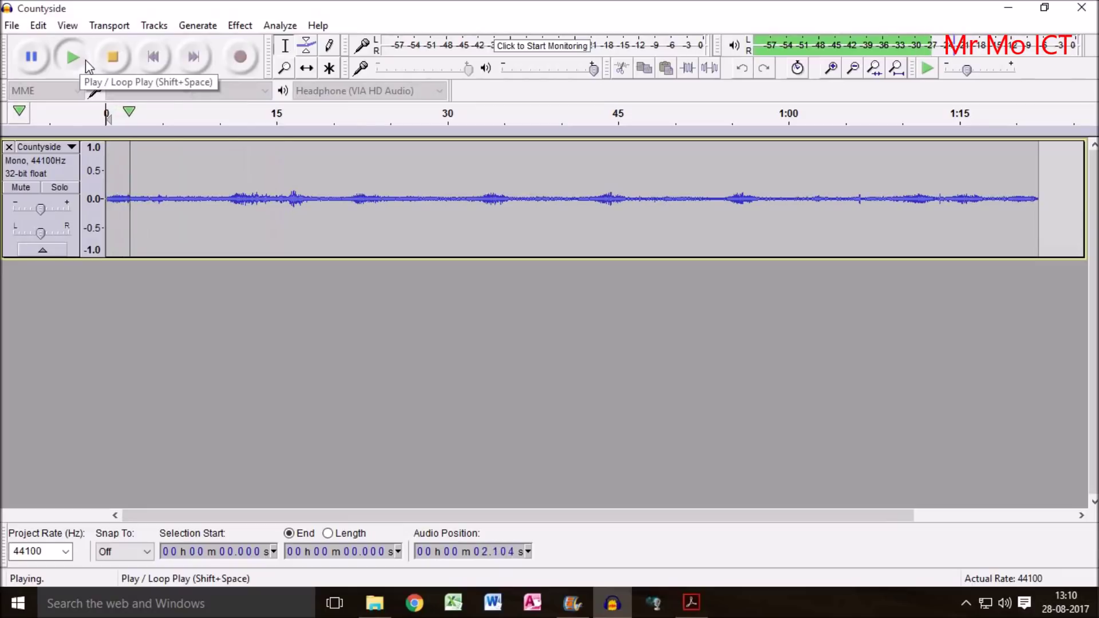
pyautogui.click(691, 602)
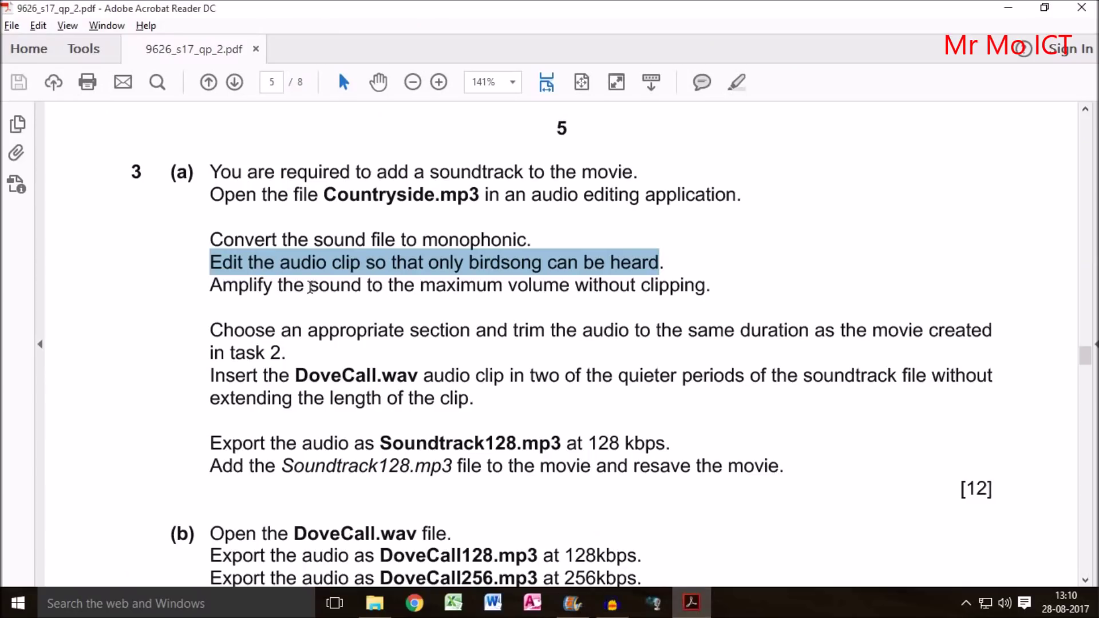
pyautogui.moveTo(219, 283); pyautogui.dragTo(670, 291)
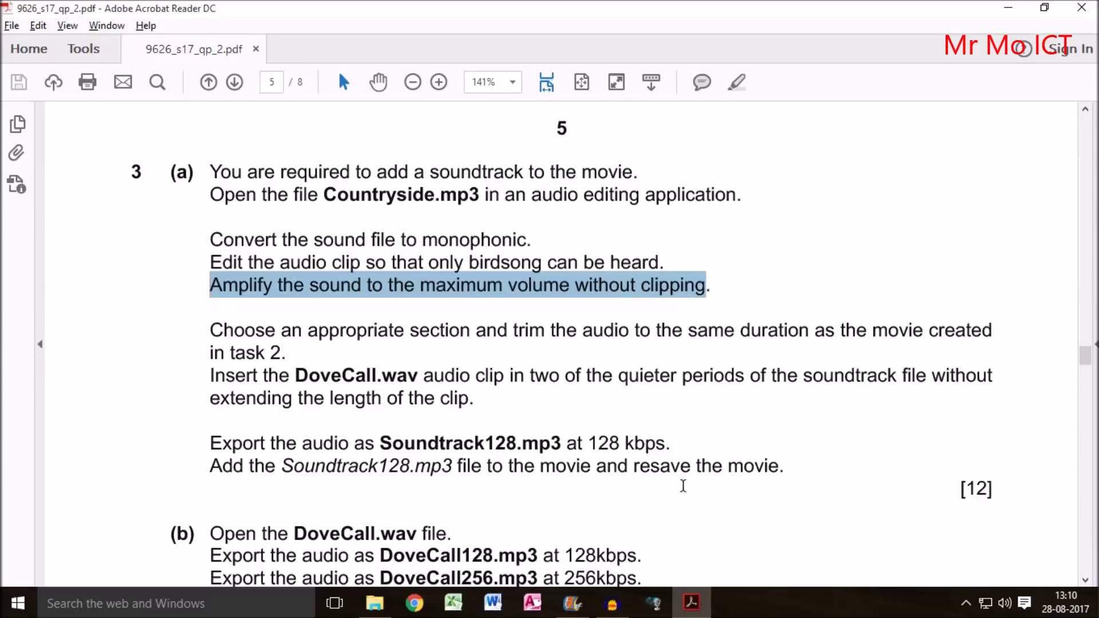
# Return to Audacity, stop playback, and amplify the whole track by 16.633 dB to a 0.0 dB peak without allowing clipping.
pyautogui.click(612, 601)
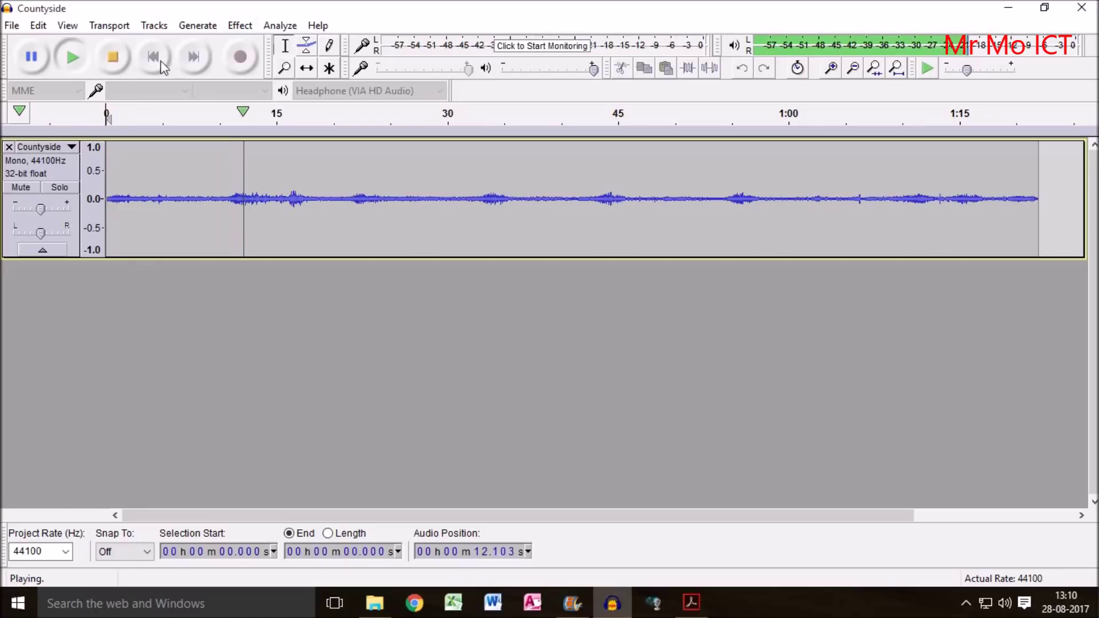
pyautogui.click(109, 60)
pyautogui.click(242, 26)
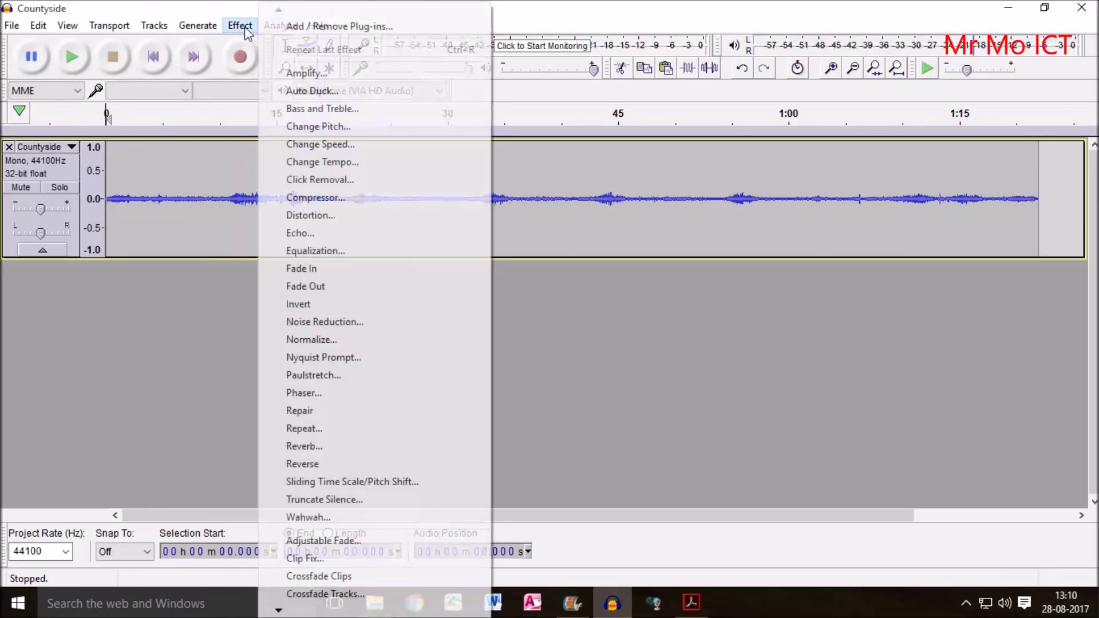
pyautogui.click(283, 73)
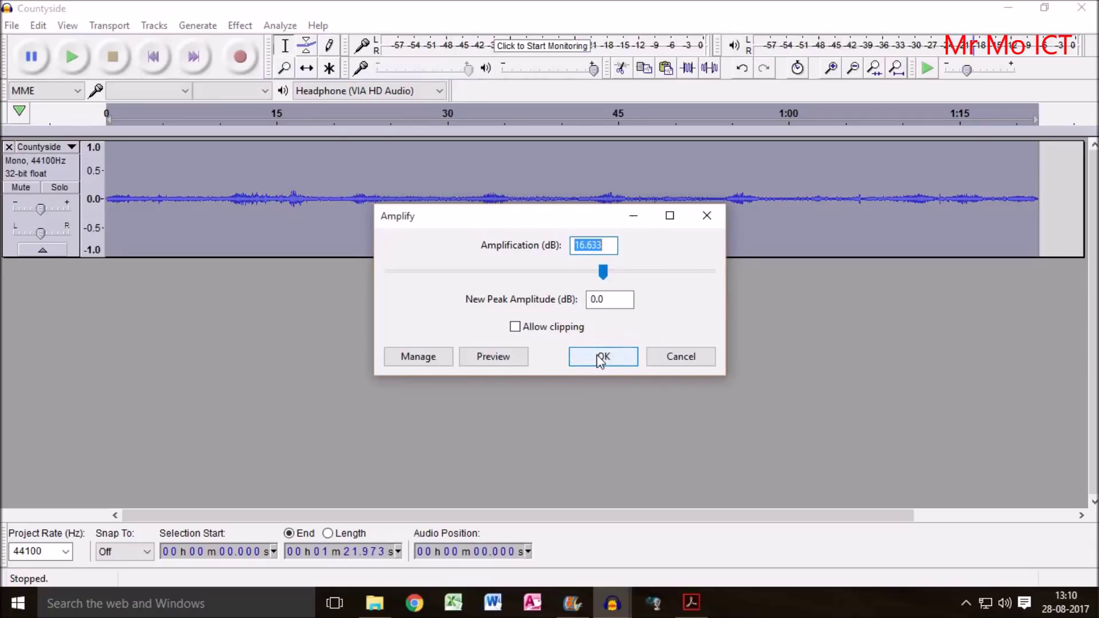
pyautogui.click(691, 602)
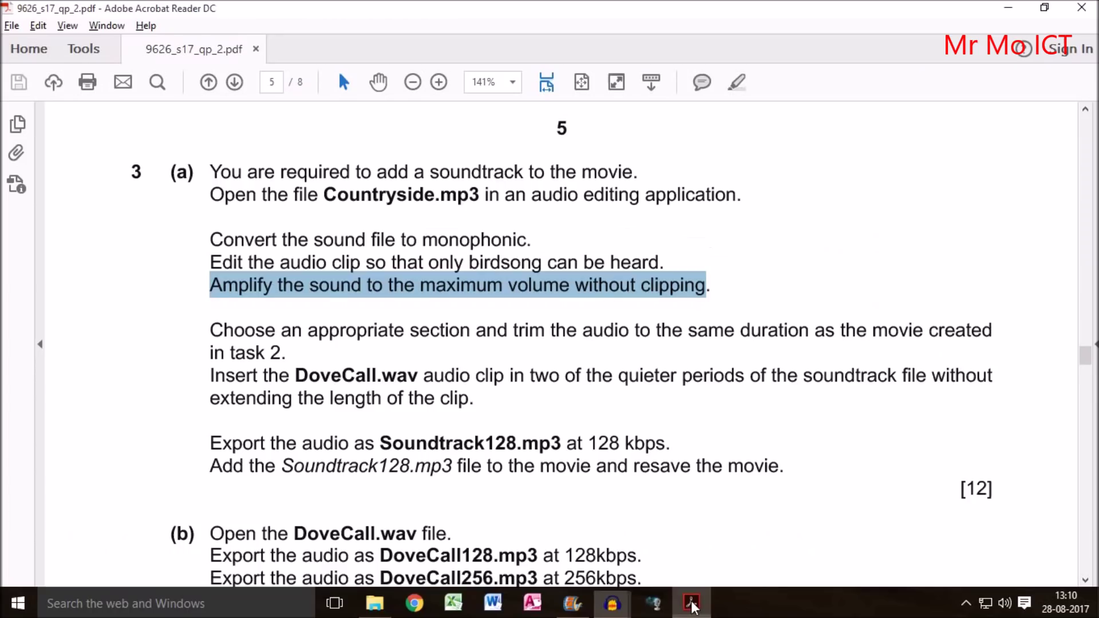
pyautogui.click(602, 286)
pyautogui.moveTo(581, 287); pyautogui.dragTo(665, 286)
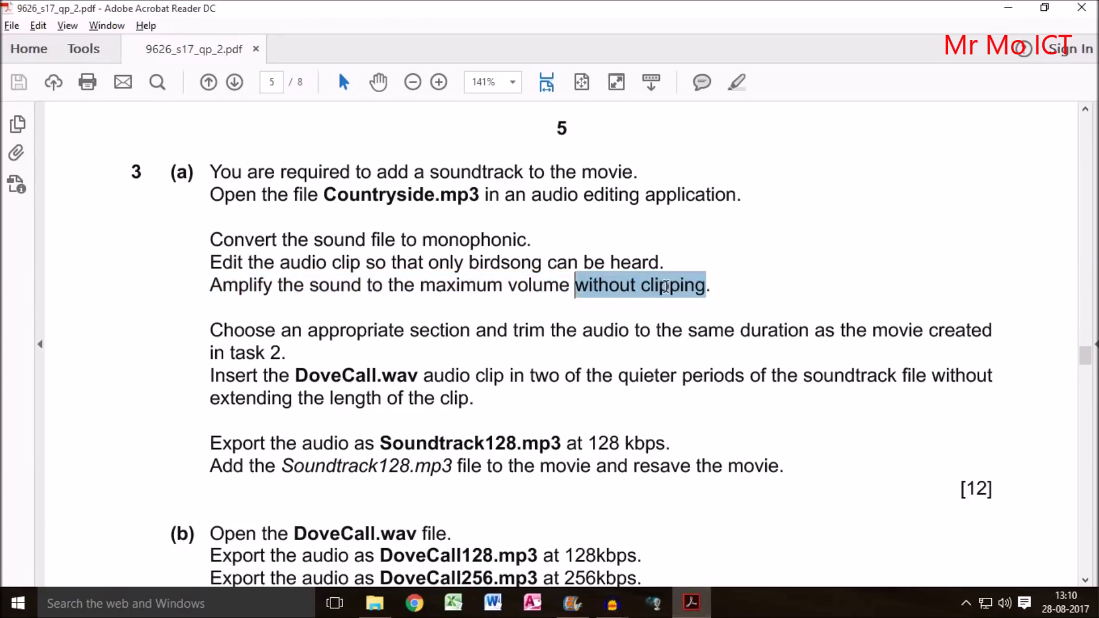
pyautogui.click(612, 602)
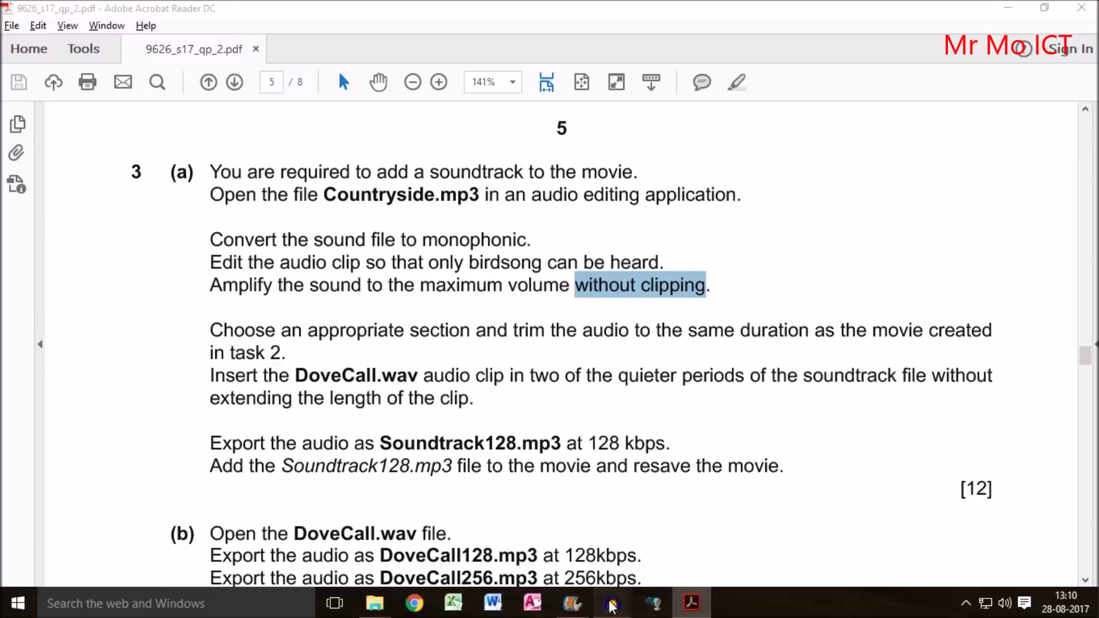
pyautogui.click(664, 485)
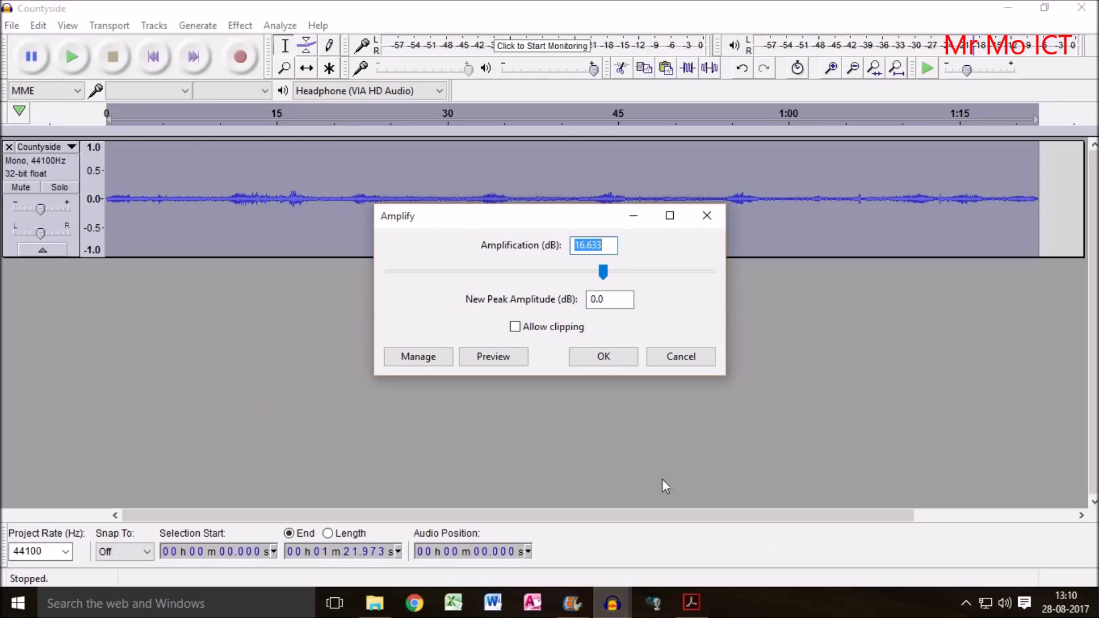
pyautogui.click(606, 356)
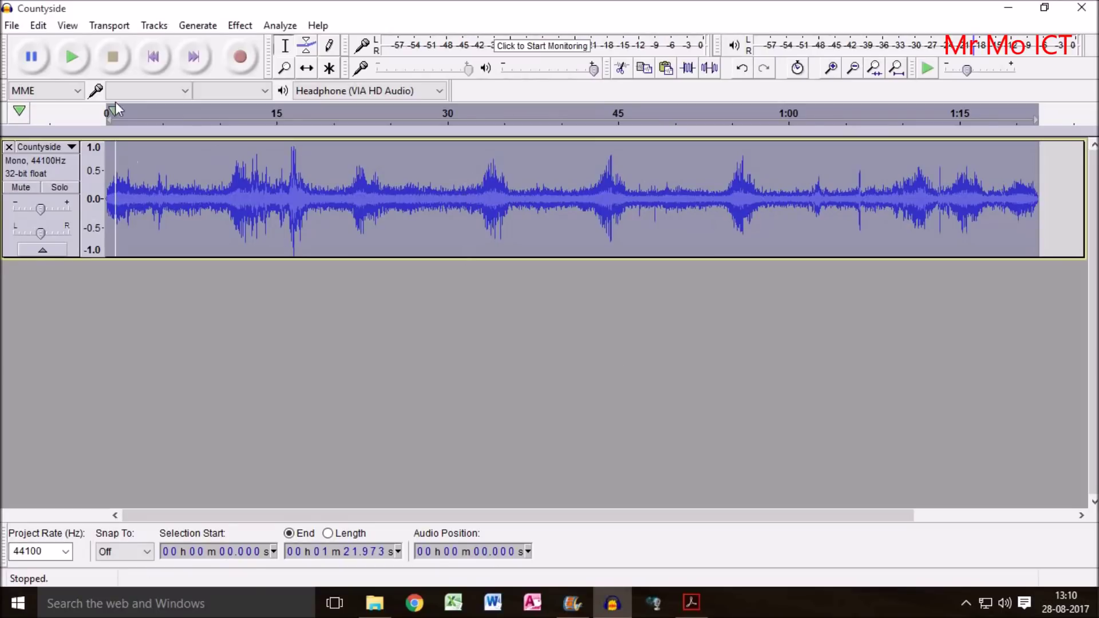
# Play the amplified track, read the PDF brief's instruction about trimming the audio, and check the movie's duration in Movie Maker.
pyautogui.click(68, 58)
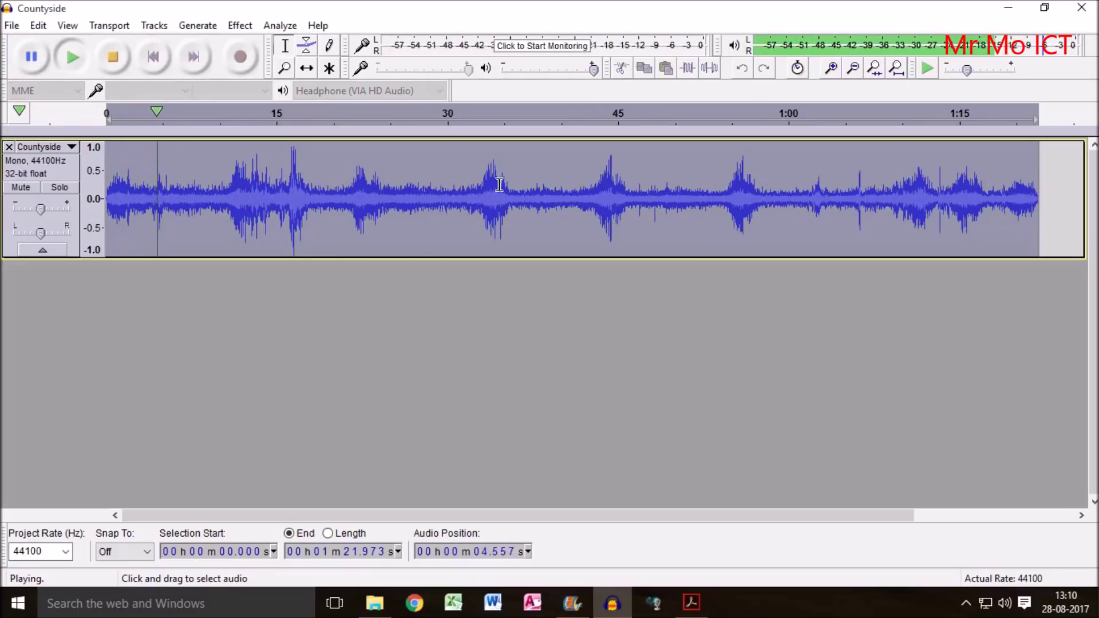
pyautogui.click(691, 602)
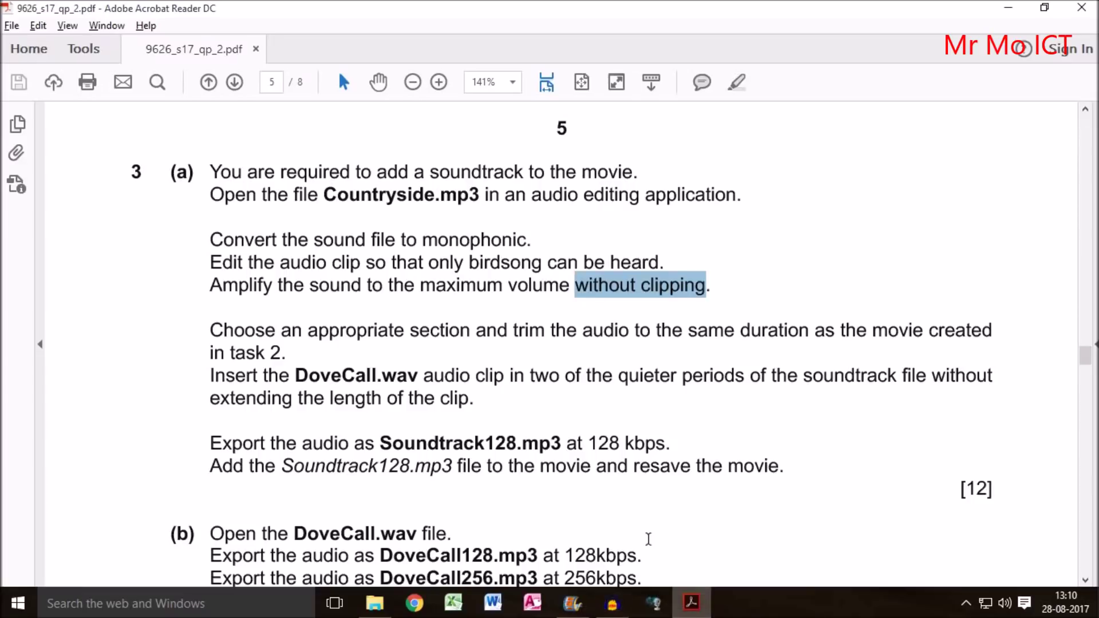
pyautogui.moveTo(210, 331); pyautogui.dragTo(266, 348)
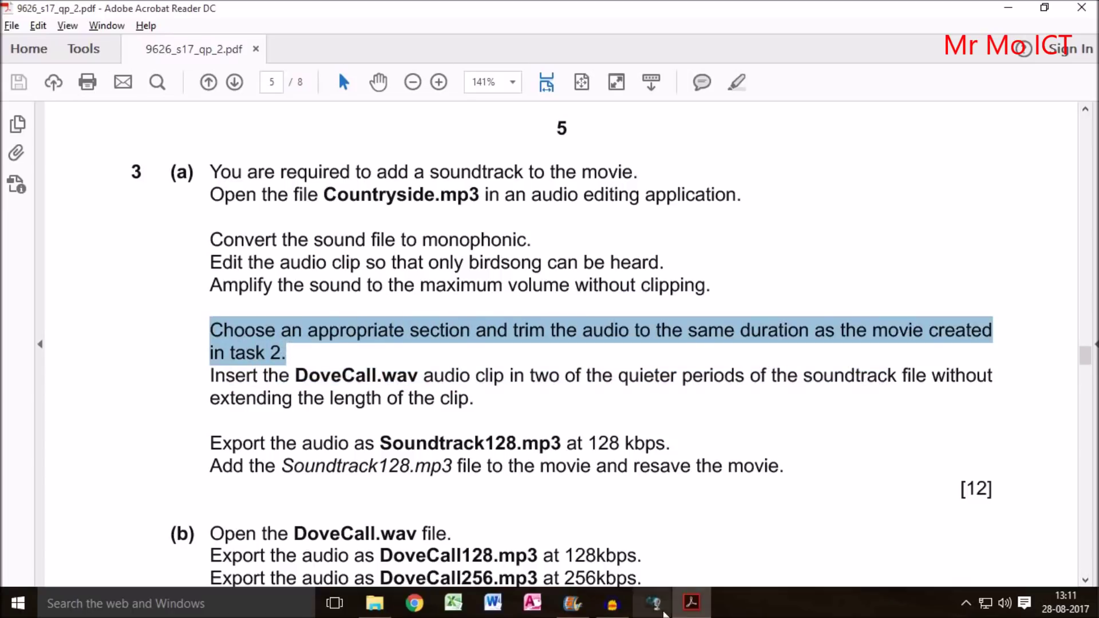
pyautogui.click(572, 603)
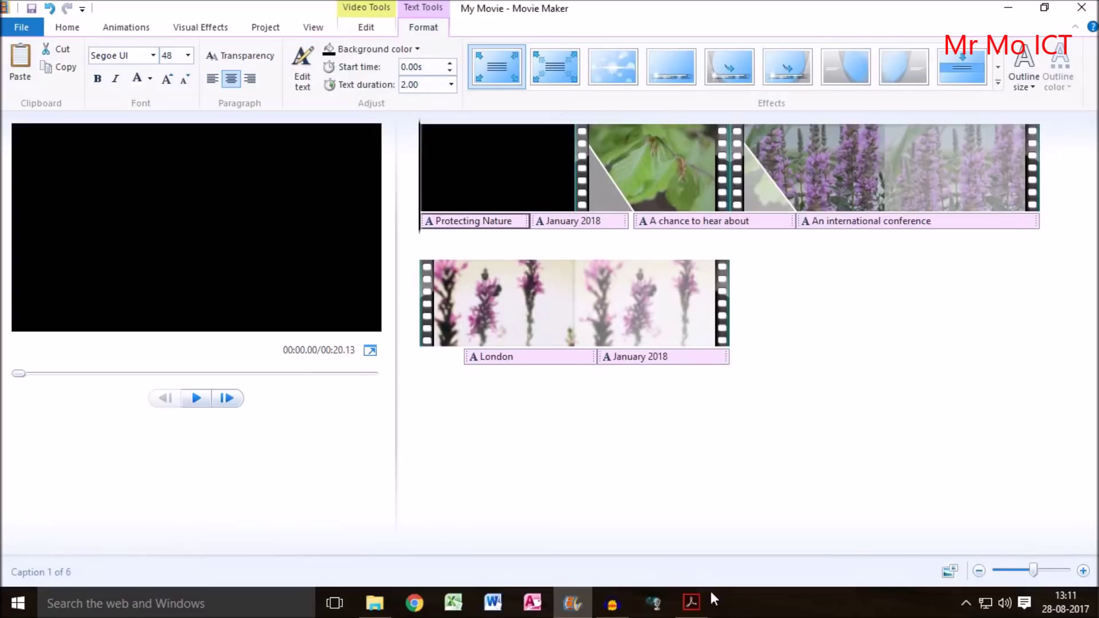
# Return to Audacity, stop playback, mark the track from about 0.36 s to 20.3 s, and compare it with the movie's duration in Movie Maker.
pyautogui.click(612, 603)
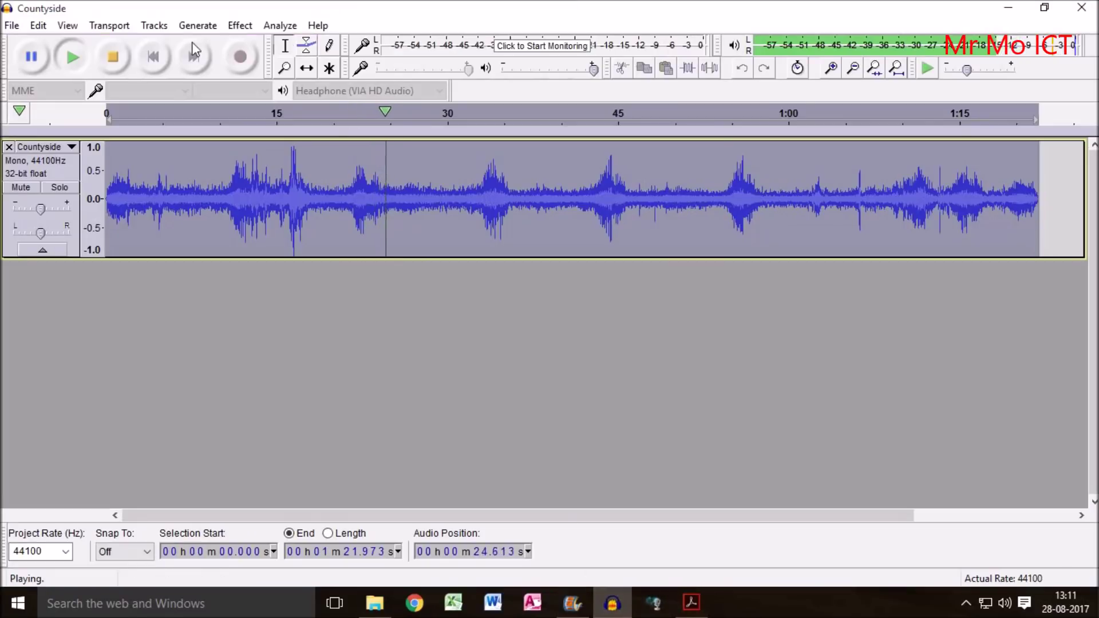
pyautogui.click(112, 57)
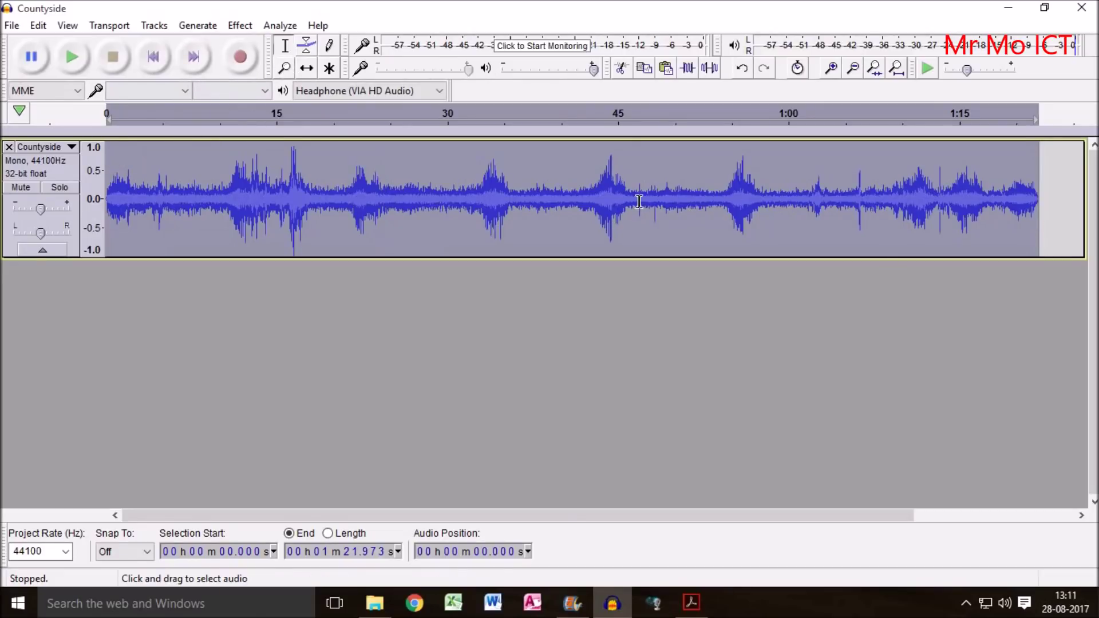
pyautogui.click(121, 190)
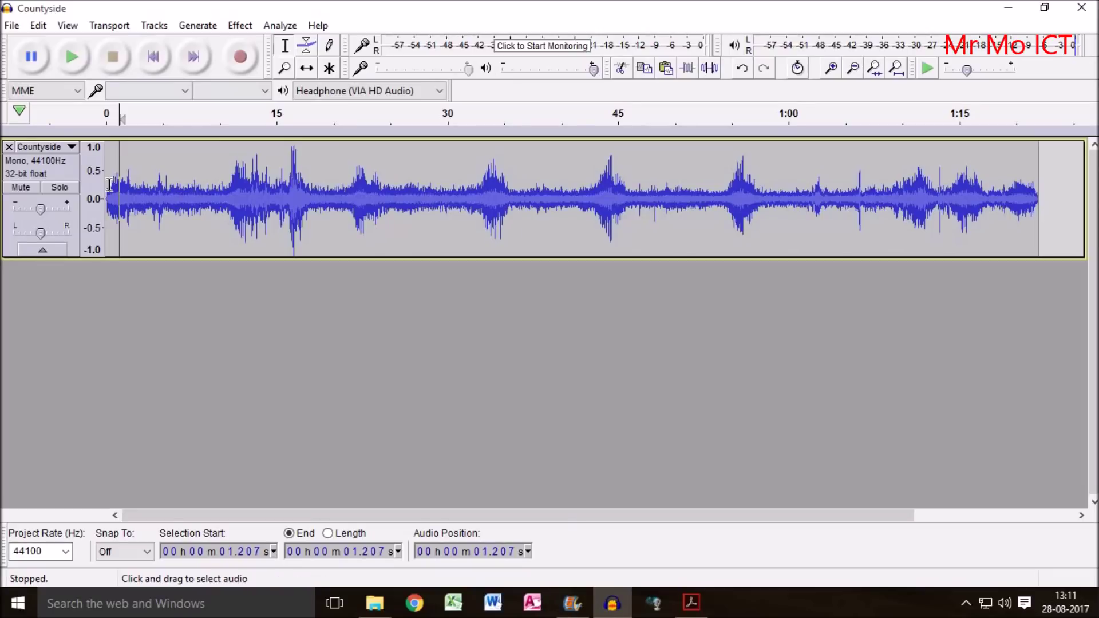
pyautogui.moveTo(107, 185); pyautogui.dragTo(202, 193)
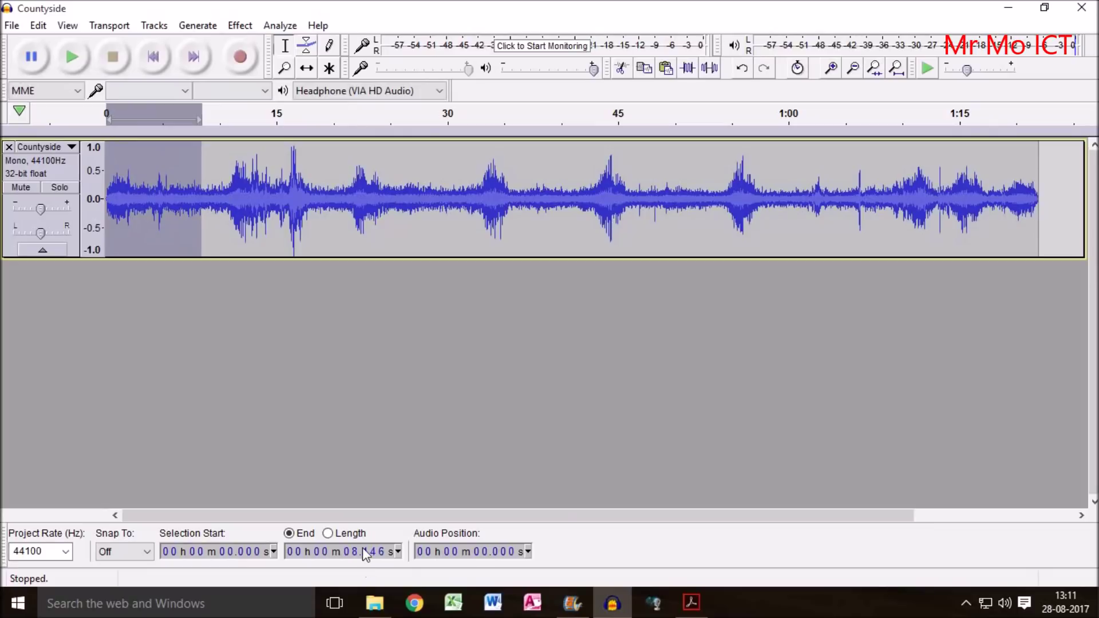
pyautogui.click(287, 321)
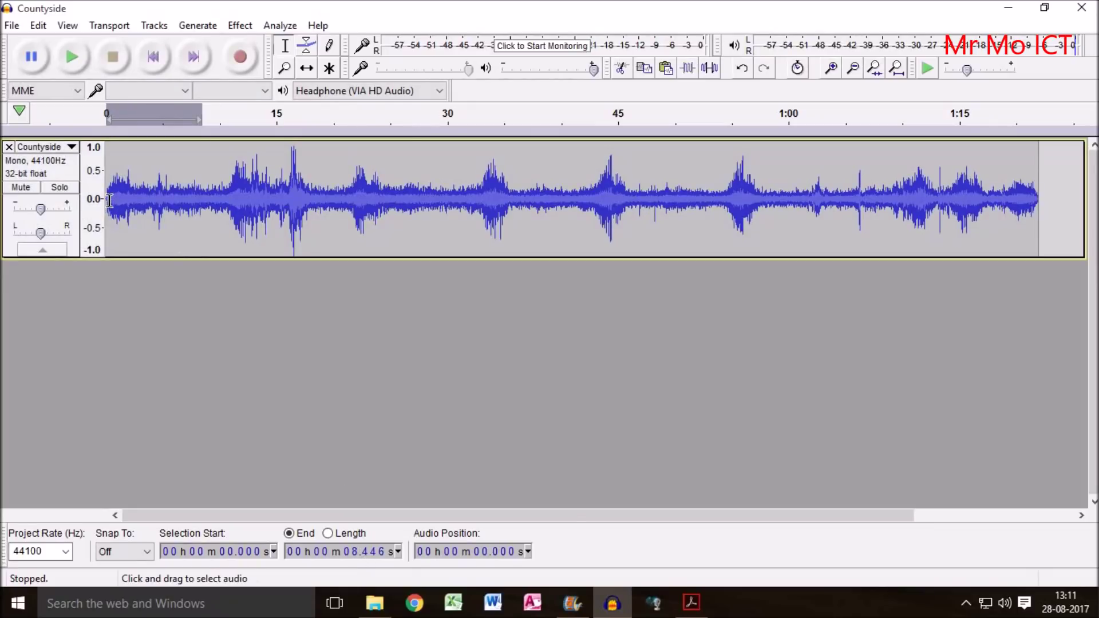
pyautogui.moveTo(110, 199); pyautogui.dragTo(347, 214)
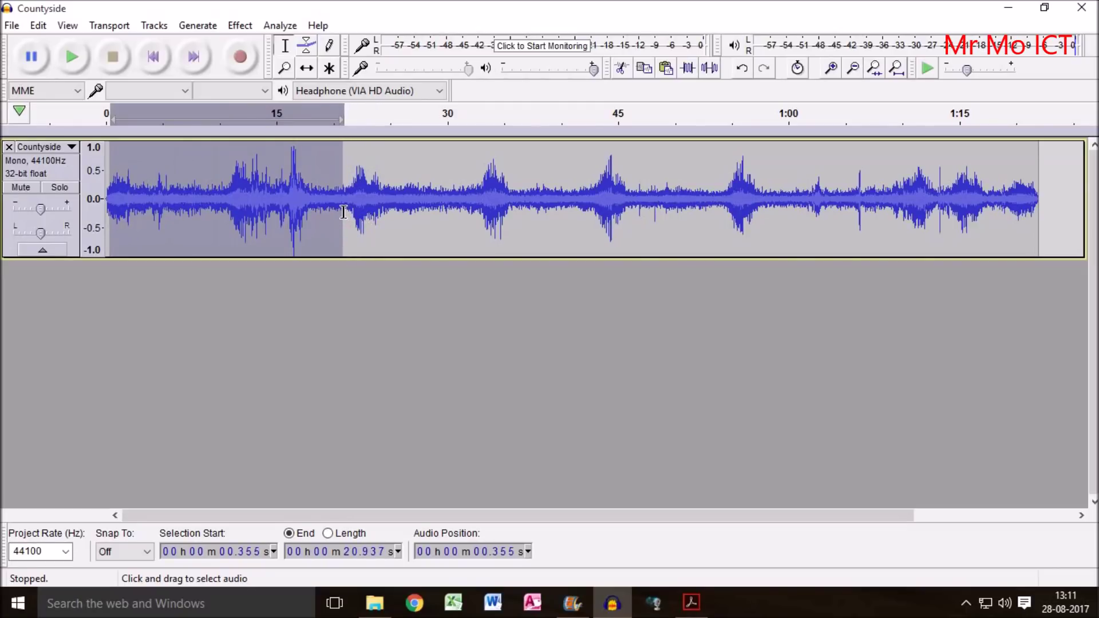
pyautogui.moveTo(343, 213); pyautogui.dragTo(346, 212)
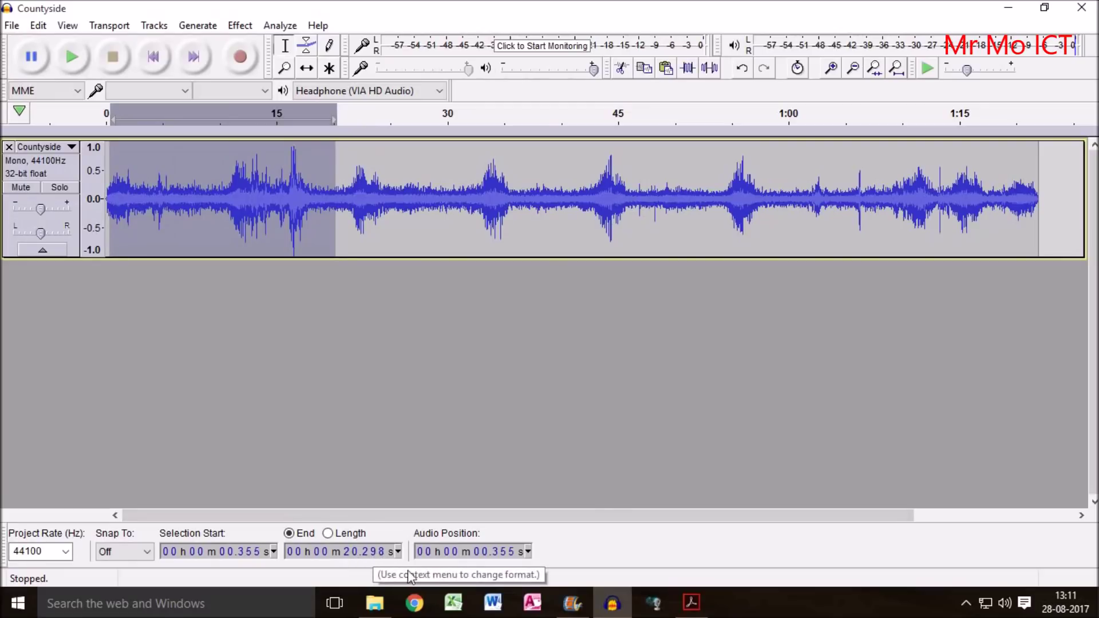
pyautogui.click(572, 602)
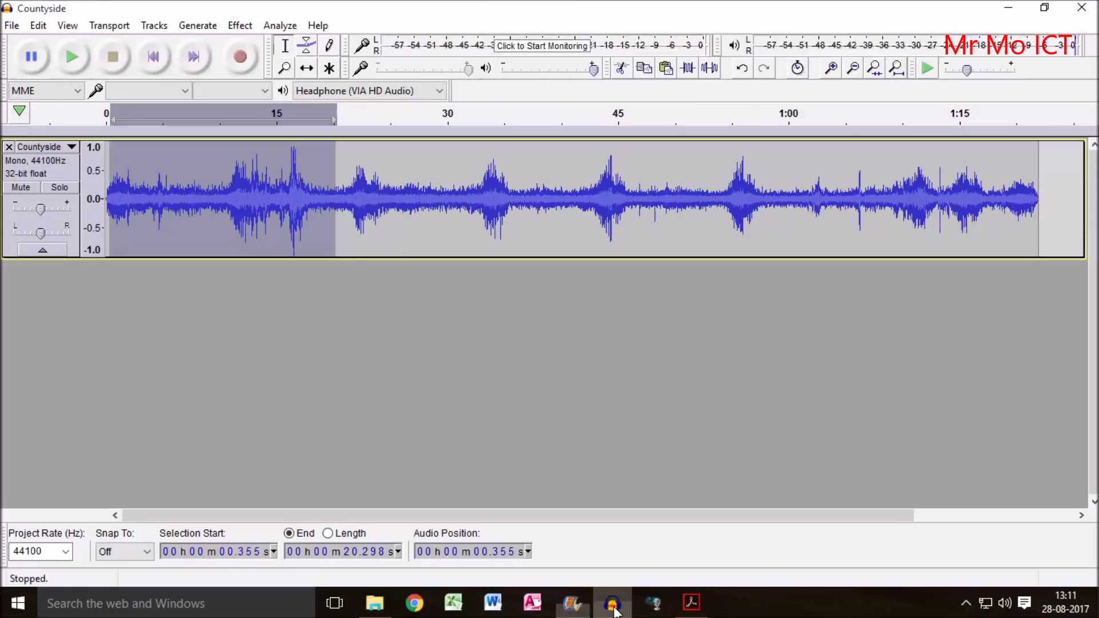
pyautogui.click(612, 602)
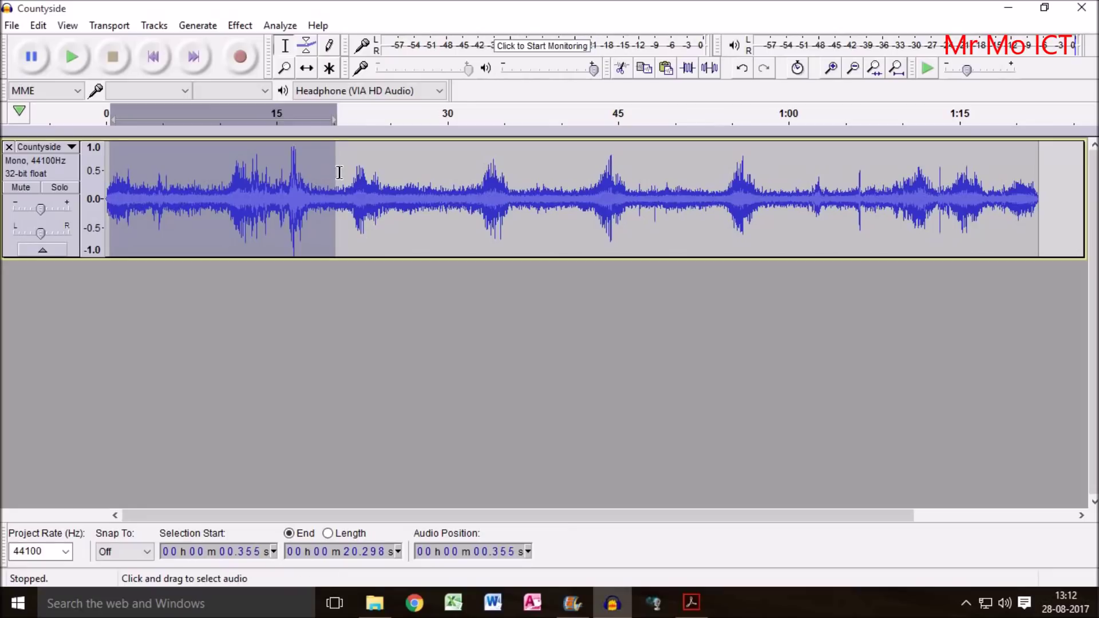
# Delete the audio from about 20.5 s to the end of the track.
pyautogui.moveTo(339, 172); pyautogui.dragTo(1044, 201)
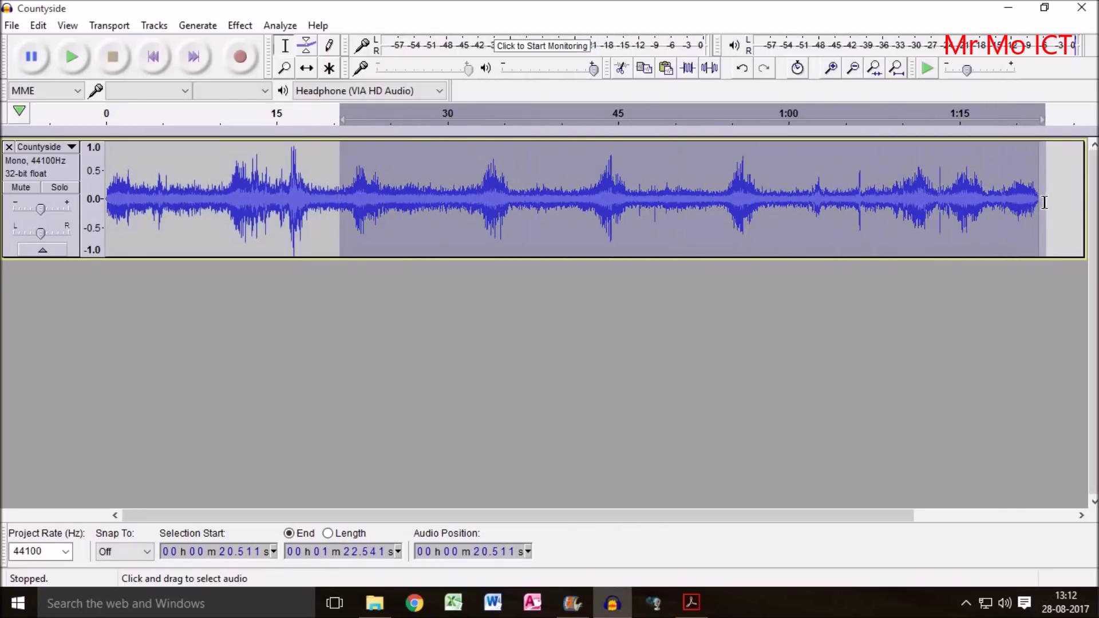
pyautogui.click(37, 25)
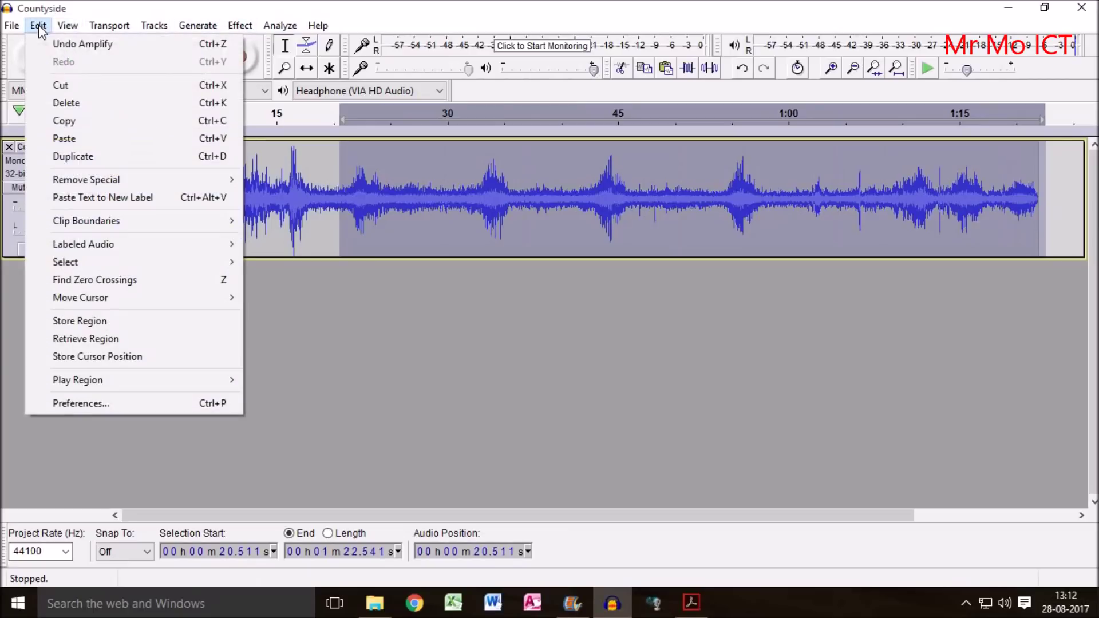
pyautogui.click(64, 103)
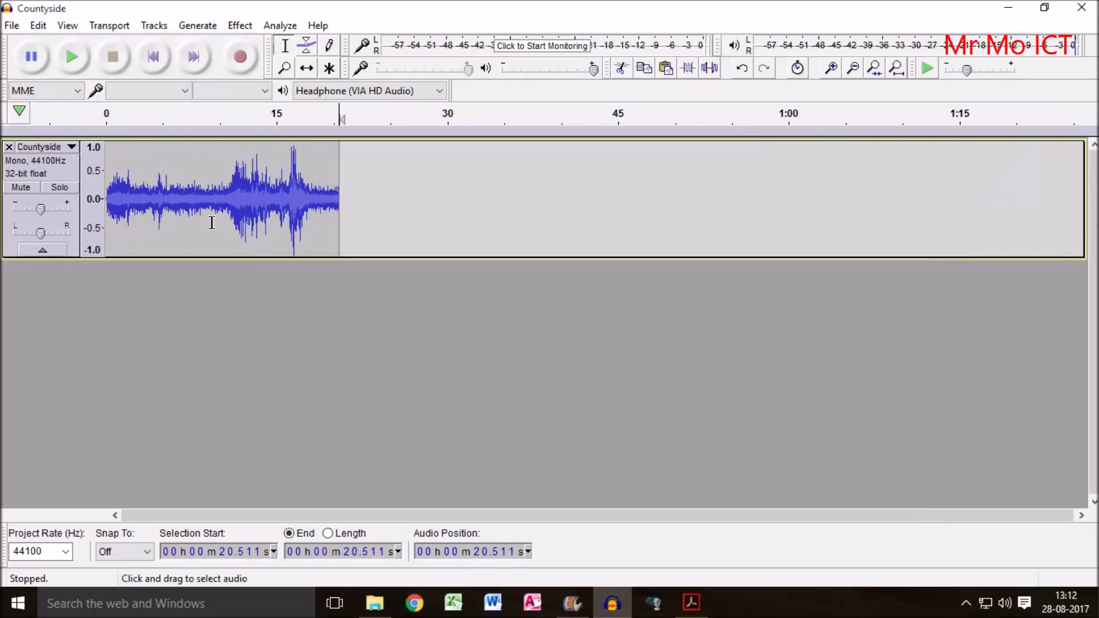
# Play the trimmed track from the beginning, then check the movie's duration in Movie Maker and the trimming instruction in the PDF brief.
pyautogui.click(106, 172)
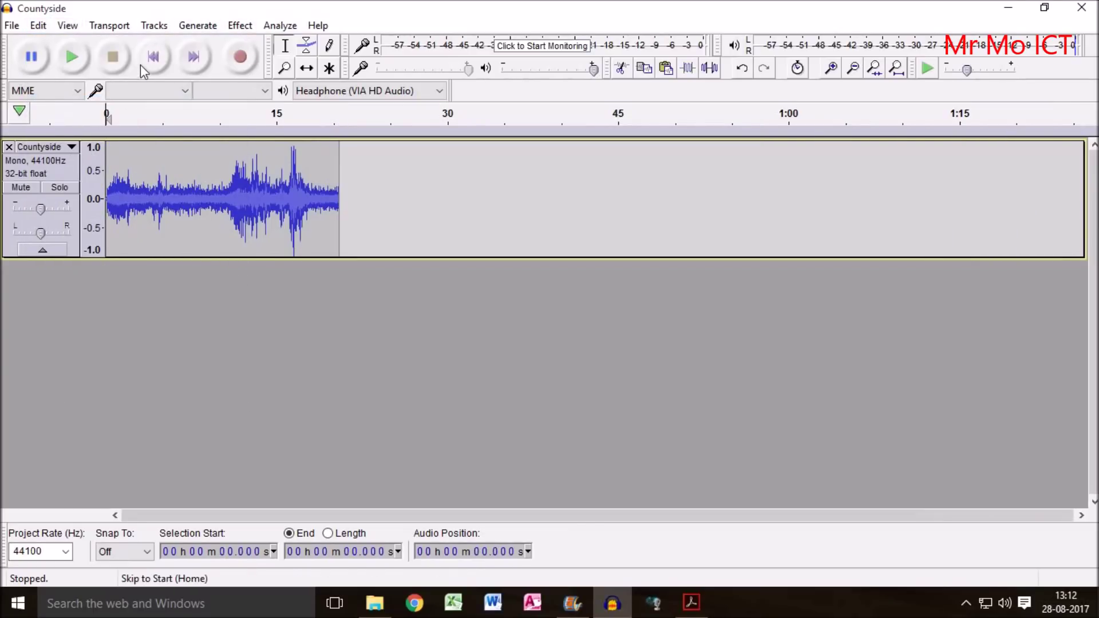
pyautogui.click(70, 56)
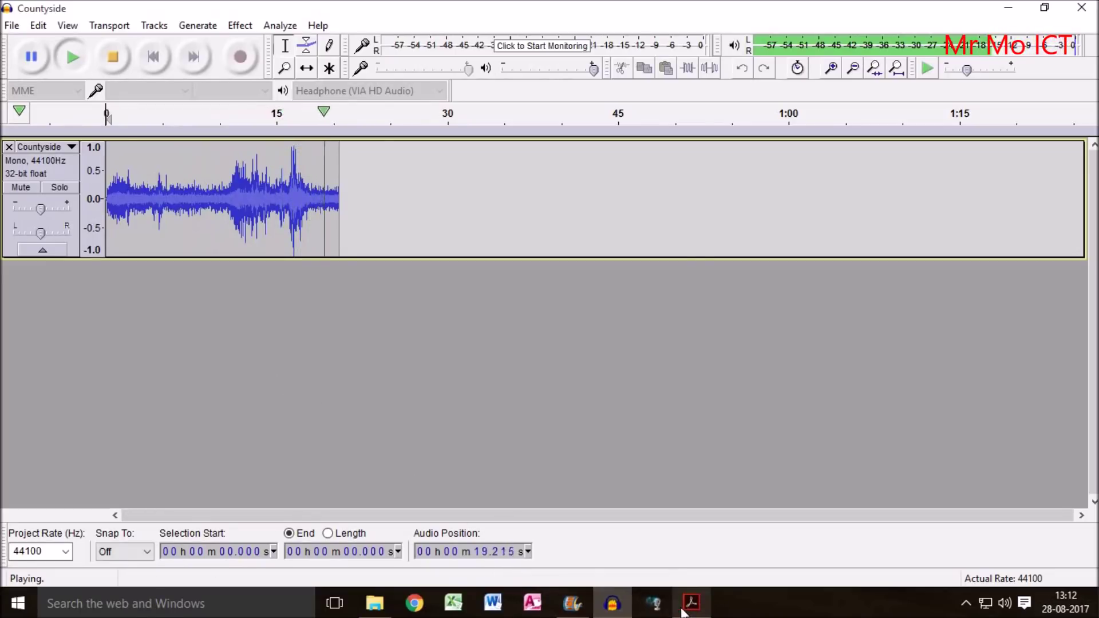
pyautogui.click(571, 603)
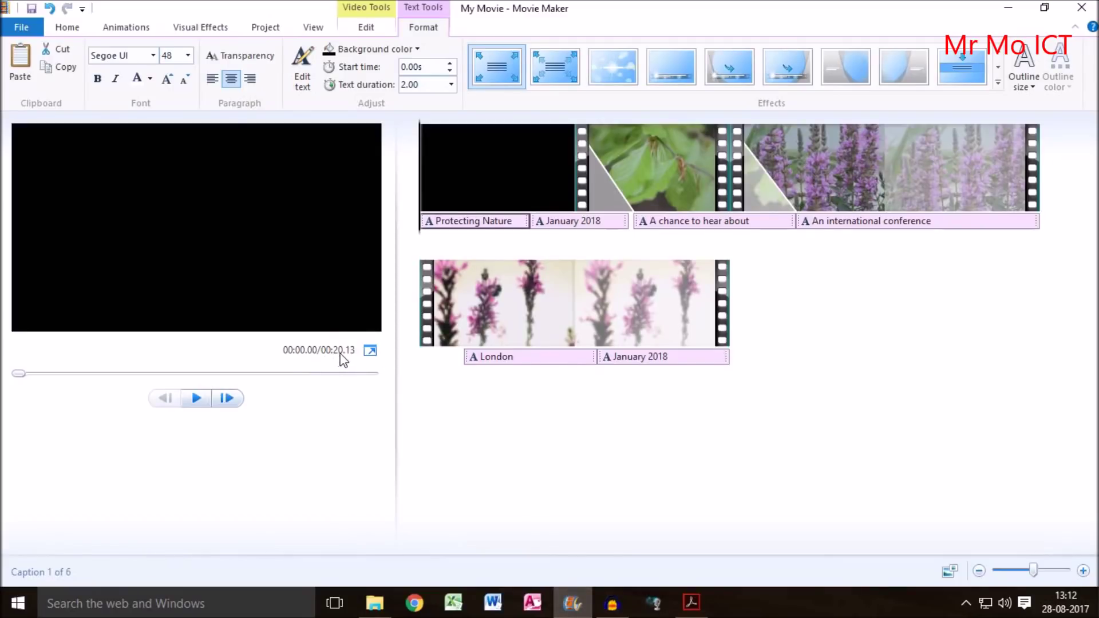
pyautogui.click(612, 603)
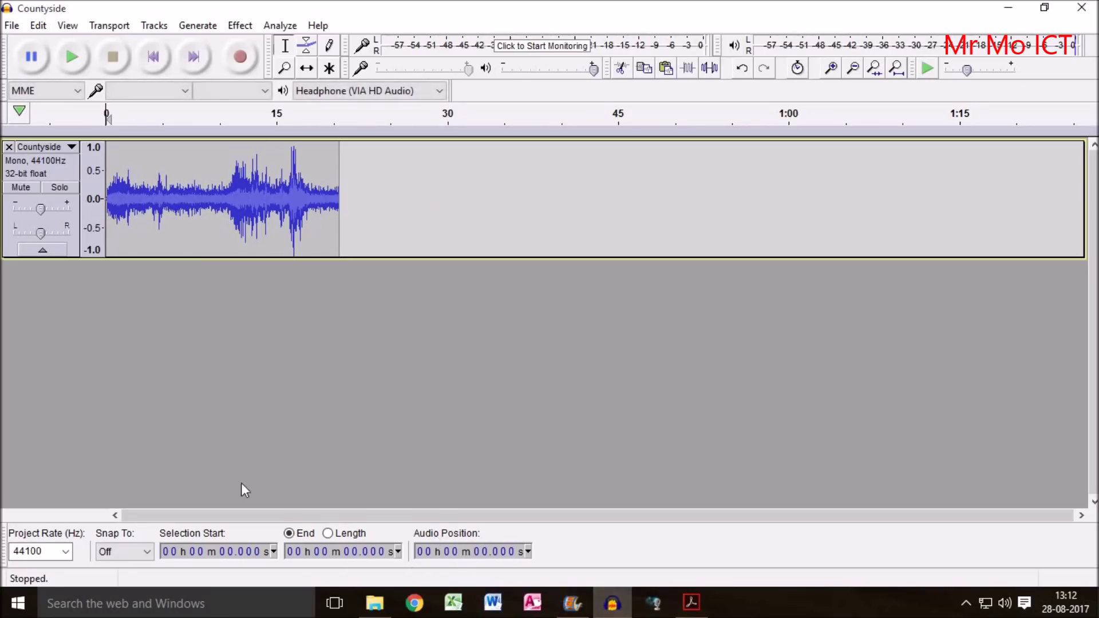
pyautogui.click(109, 194)
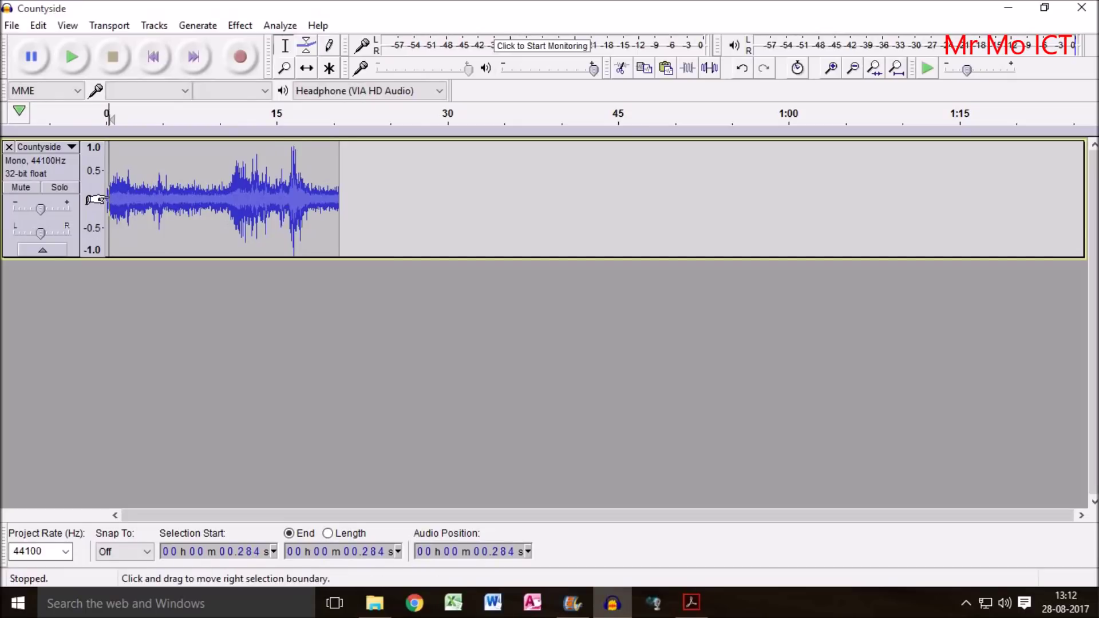
pyautogui.click(692, 602)
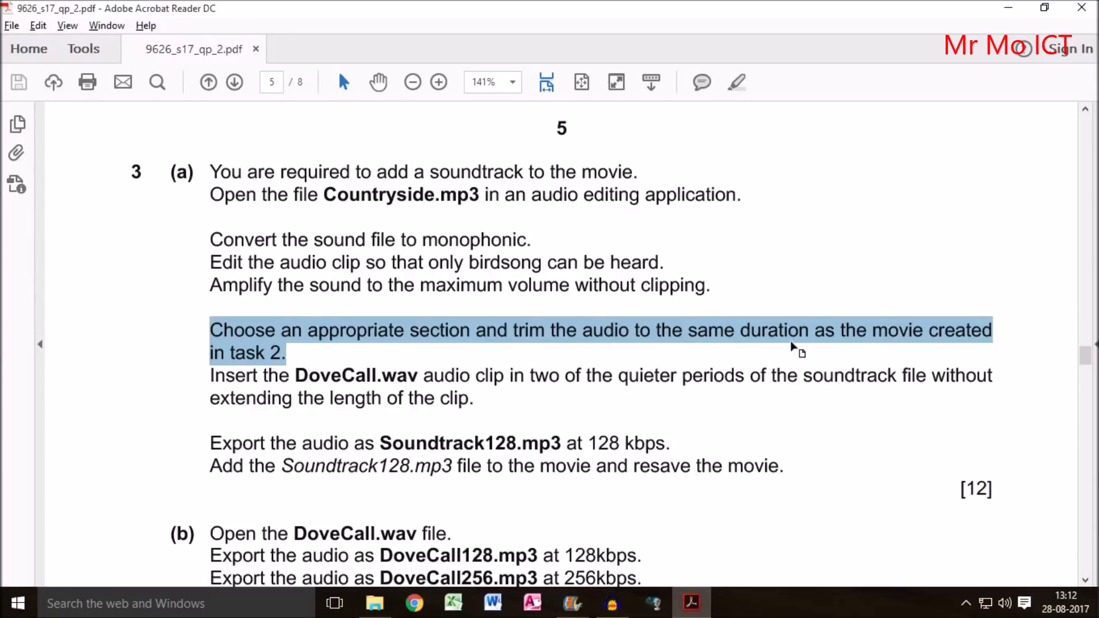
# Return to Audacity, play the enlarged waveform from the start, and read the PDF brief's instruction about inserting DoveCall.wav in two quieter periods.
pyautogui.click(612, 602)
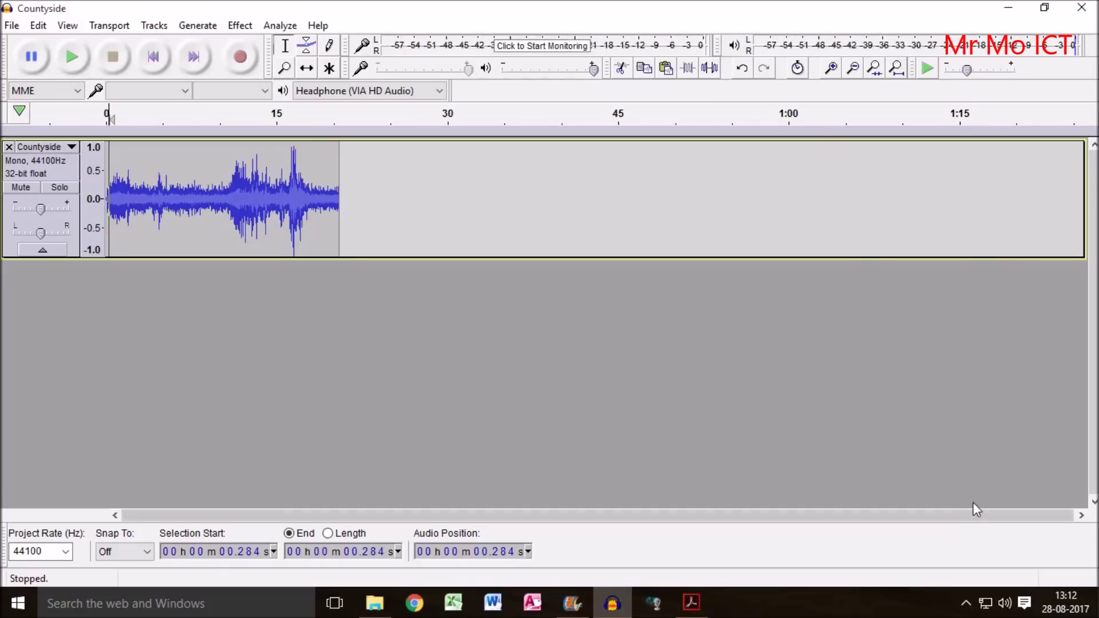
pyautogui.click(831, 68)
pyautogui.click(831, 68)
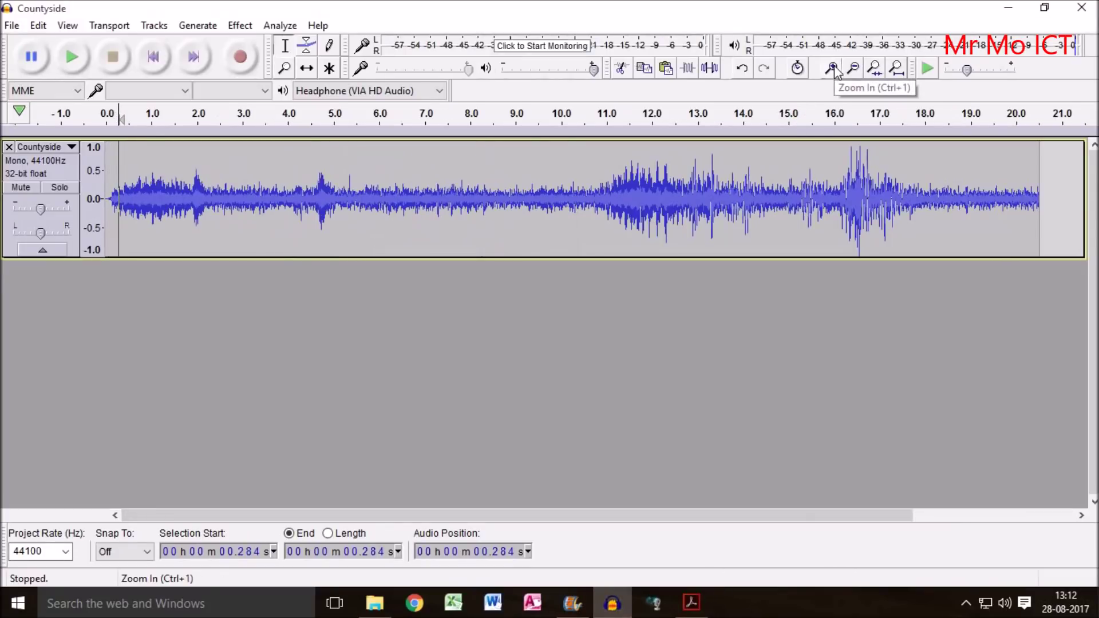
pyautogui.click(139, 171)
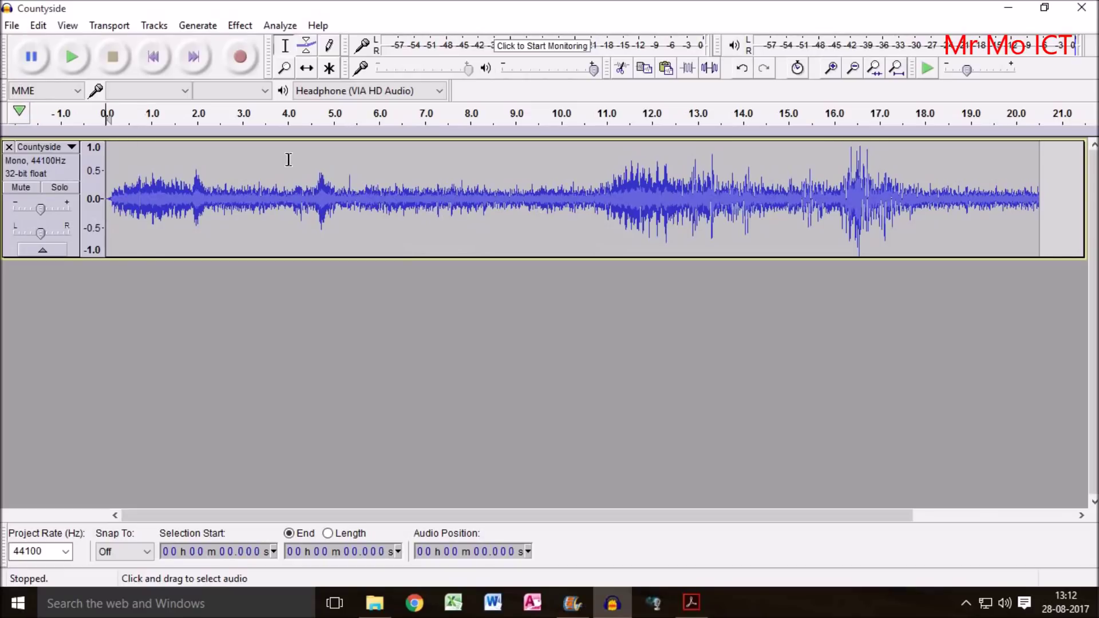
pyautogui.click(78, 57)
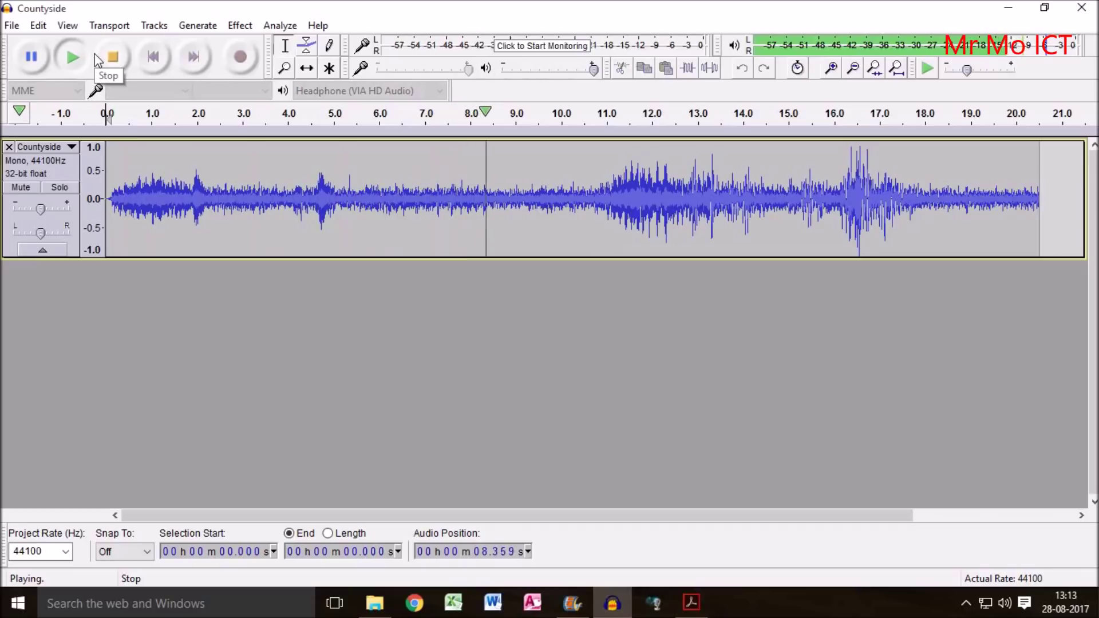
pyautogui.click(692, 603)
pyautogui.moveTo(246, 332); pyautogui.dragTo(950, 334)
pyautogui.moveTo(295, 375); pyautogui.dragTo(635, 373)
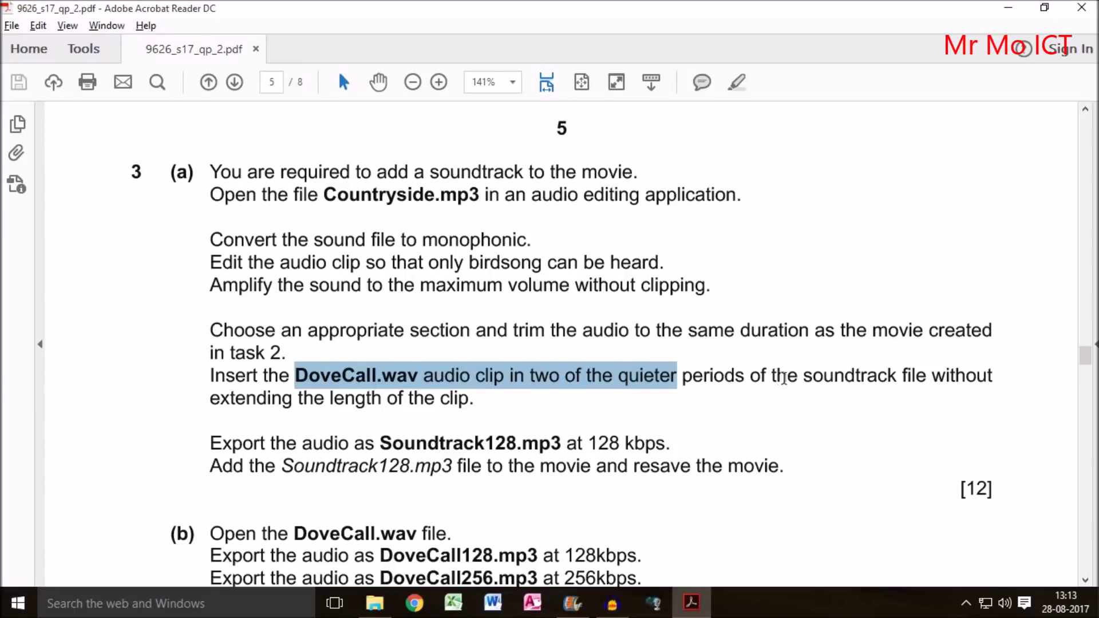
# Read the PDF brief's requirement to insert DoveCall.wav in two quieter periods without extending the length of the clip.
pyautogui.moveTo(952, 375); pyautogui.dragTo(976, 375)
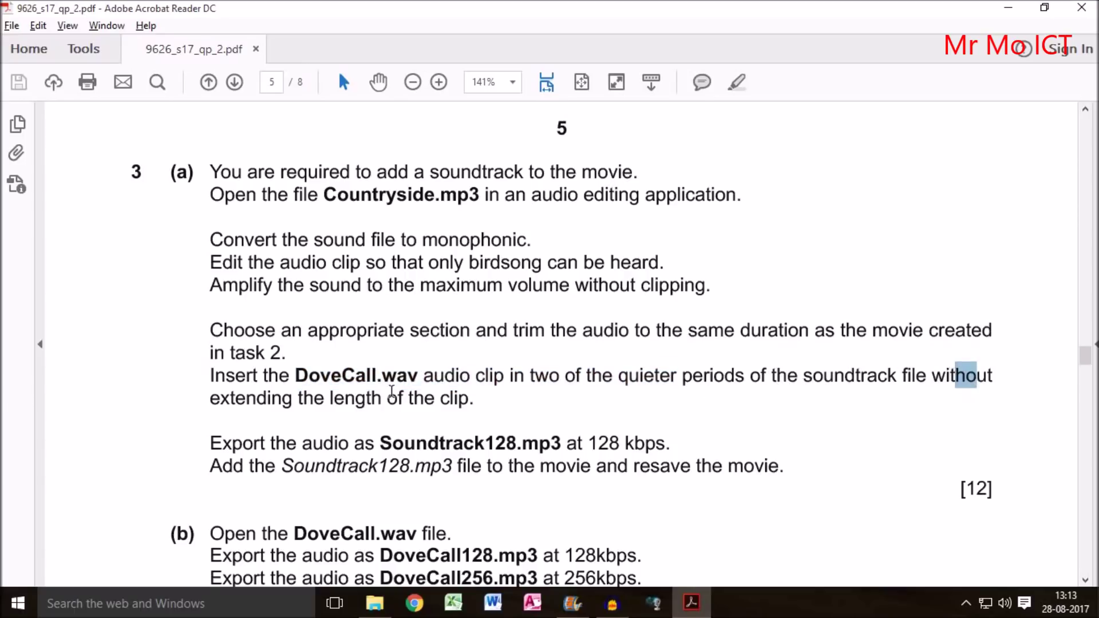
pyautogui.moveTo(209, 399); pyautogui.dragTo(443, 399)
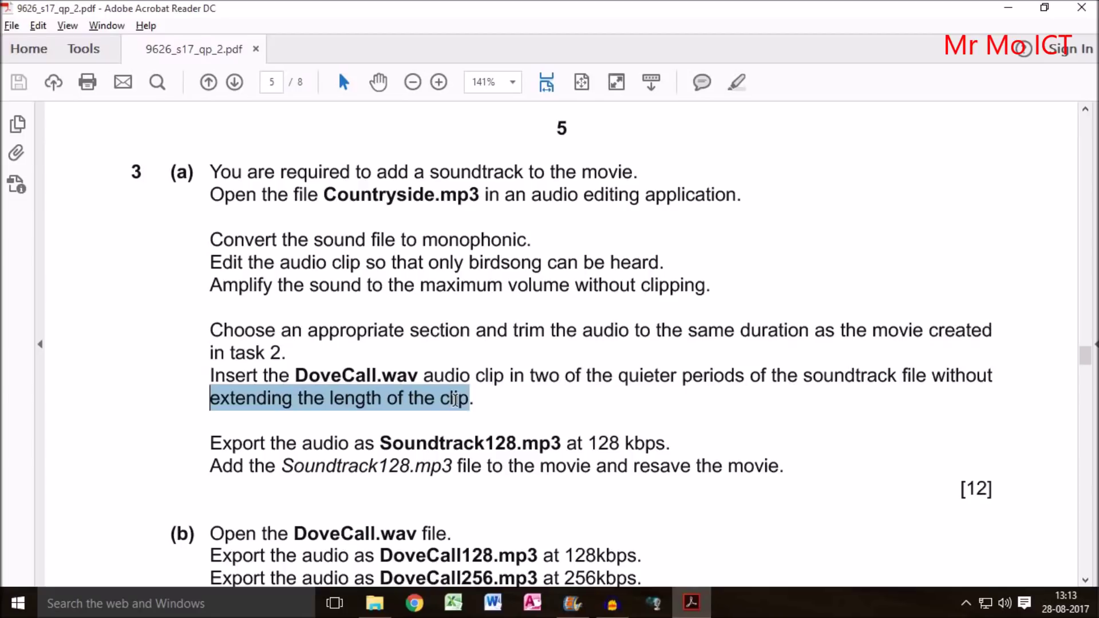
pyautogui.moveTo(309, 375); pyautogui.dragTo(412, 379)
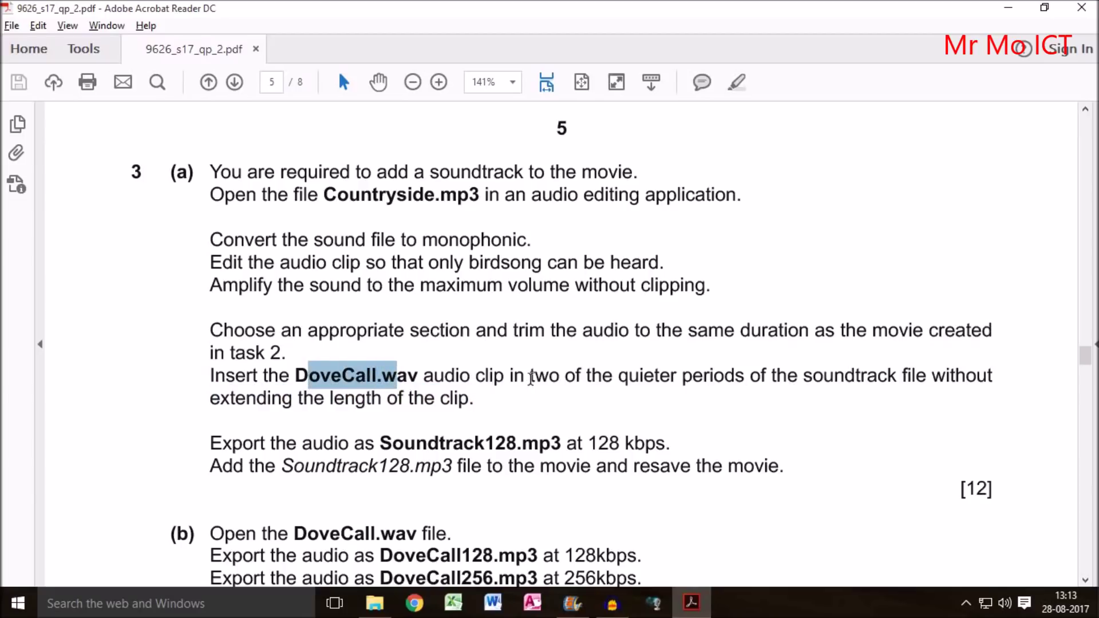
pyautogui.moveTo(530, 377); pyautogui.dragTo(639, 379)
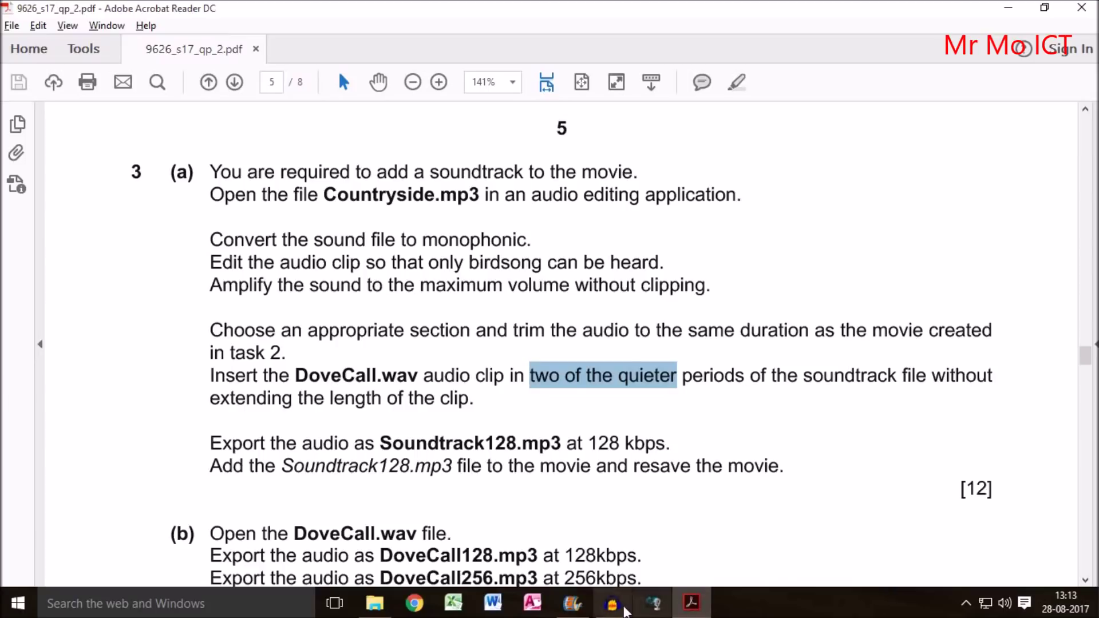
# Return to Audacity and delete about the first 0.12 s of the Countyside track.
pyautogui.click(612, 603)
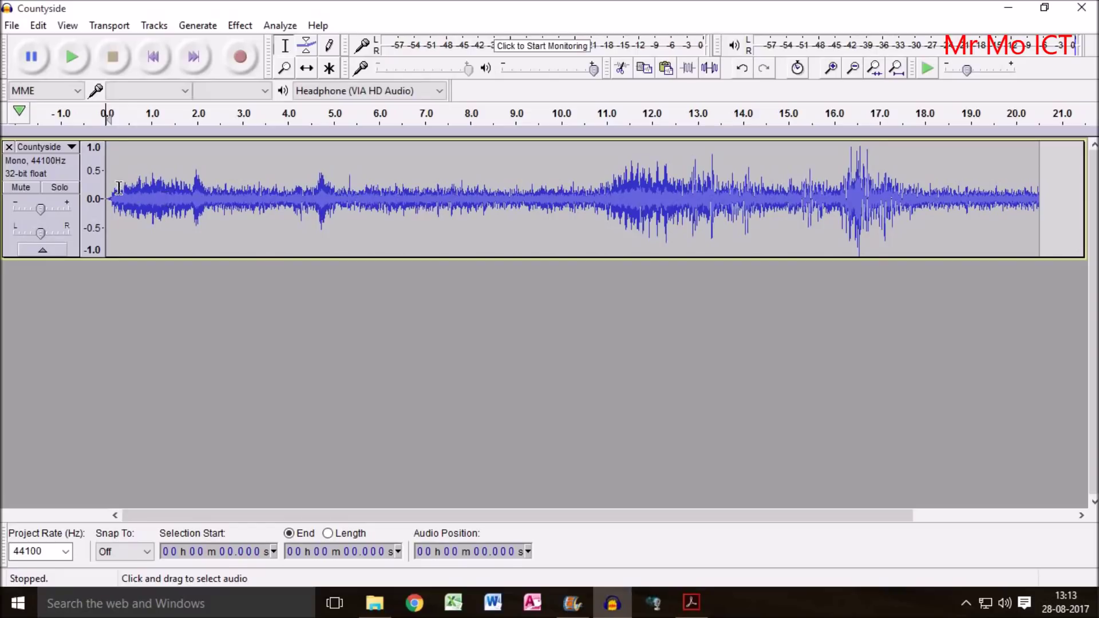
pyautogui.moveTo(114, 187); pyautogui.dragTo(106, 189)
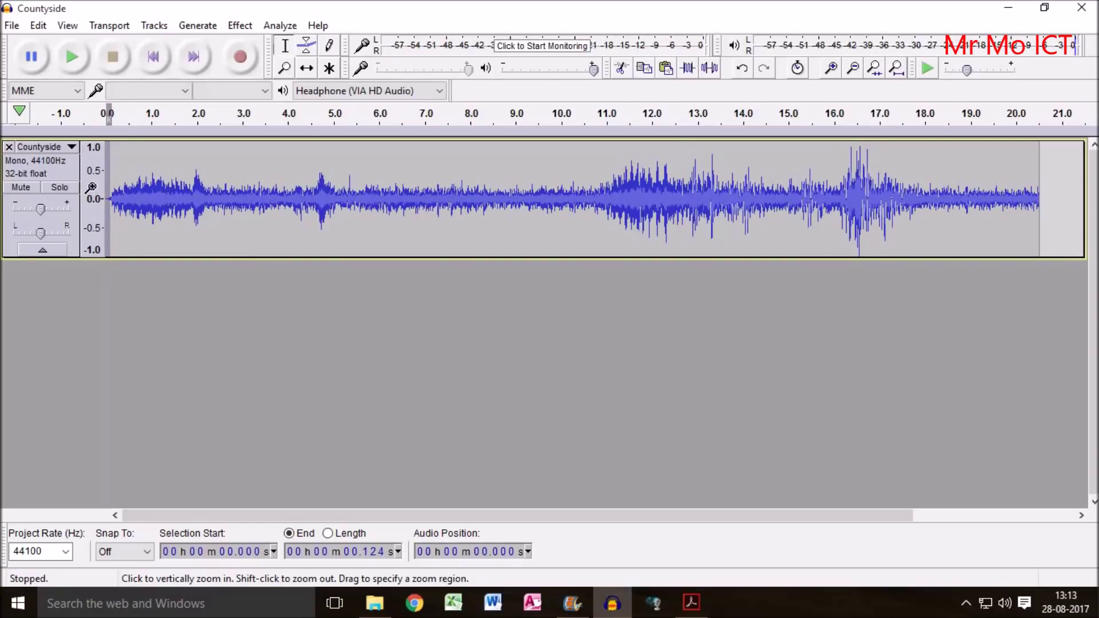
pyautogui.click(38, 26)
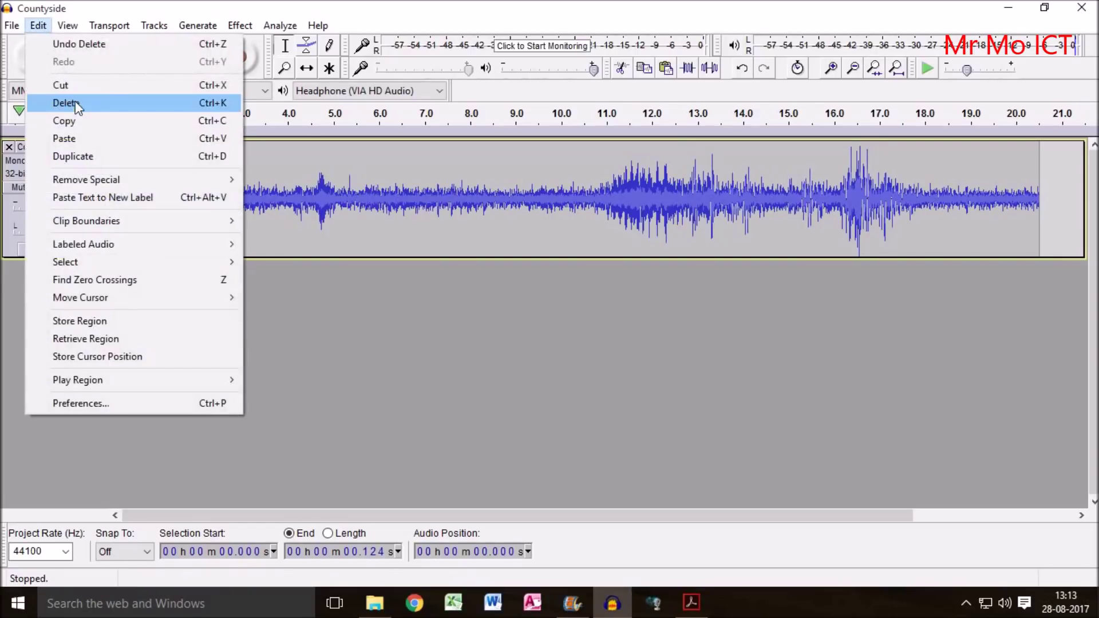
pyautogui.click(77, 107)
# Play the Countyside track from the beginning, pause it, and mark the quieter stretch at about 9.1 s.
pyautogui.click(73, 59)
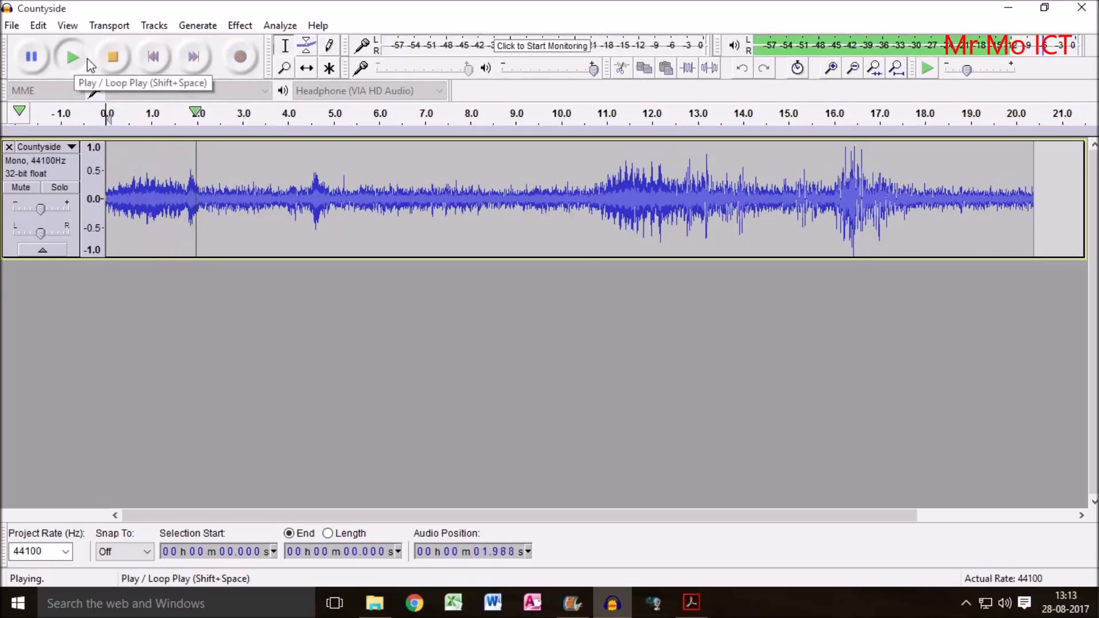
pyautogui.click(33, 57)
pyautogui.moveTo(209, 196); pyautogui.dragTo(572, 200)
pyautogui.click(520, 222)
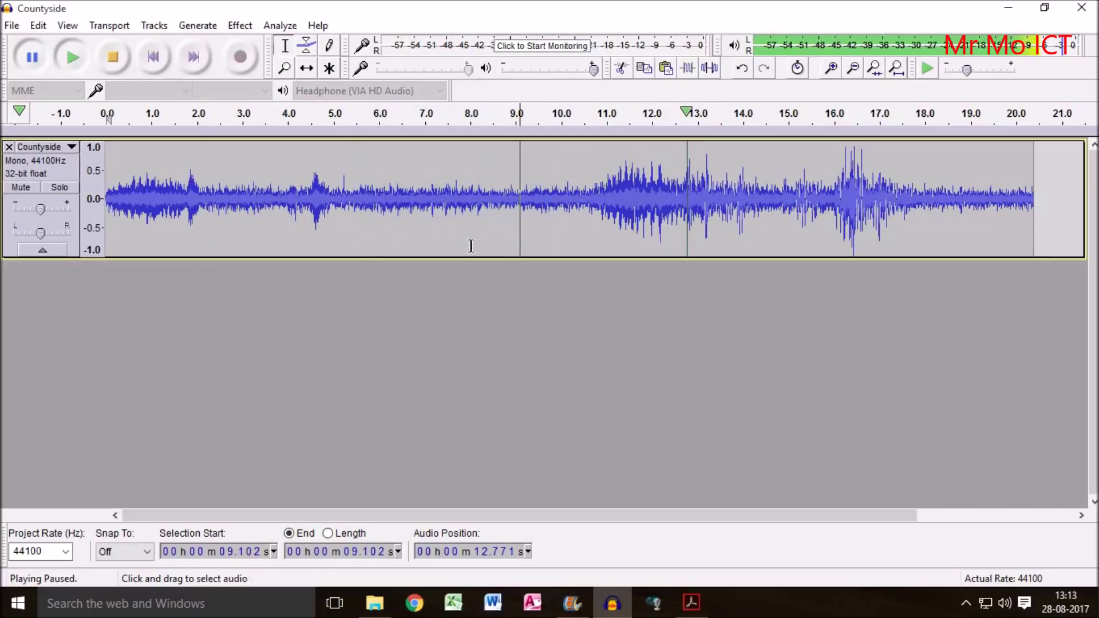
# Import the DoveCall audio file into the project as a second track, showing all file types to find it.
pyautogui.click(12, 26)
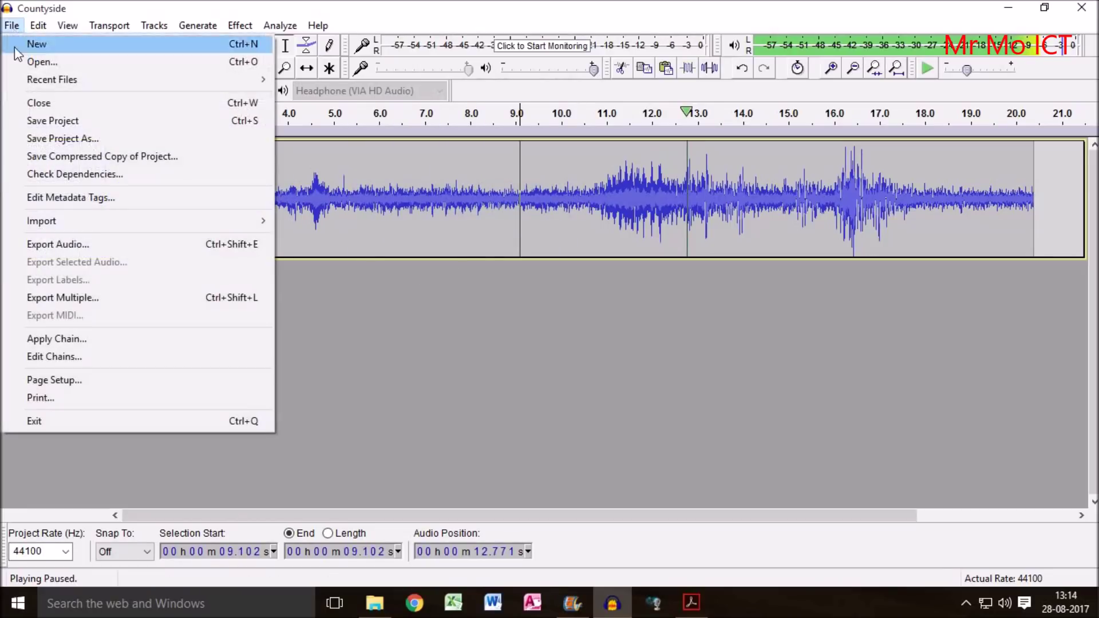
pyautogui.moveTo(57, 222)
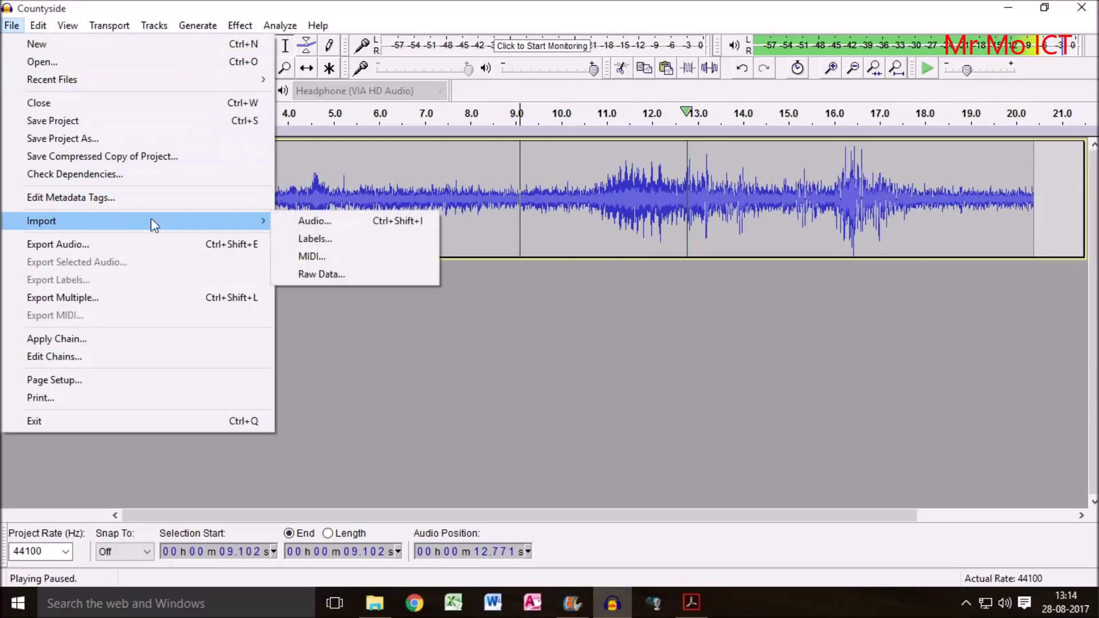
pyautogui.click(324, 219)
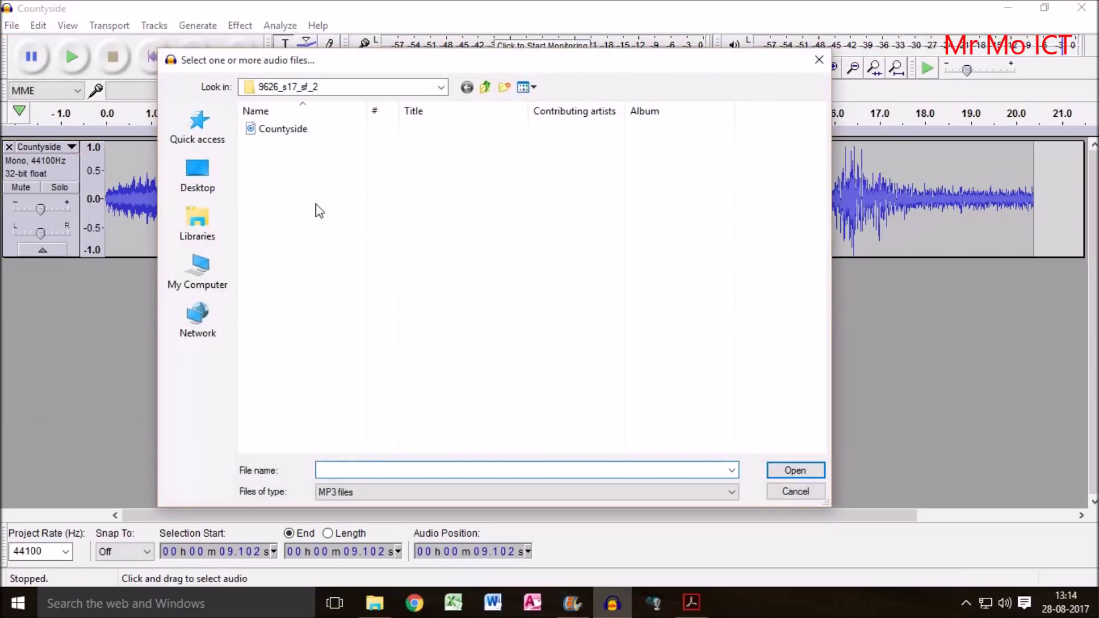
pyautogui.click(342, 492)
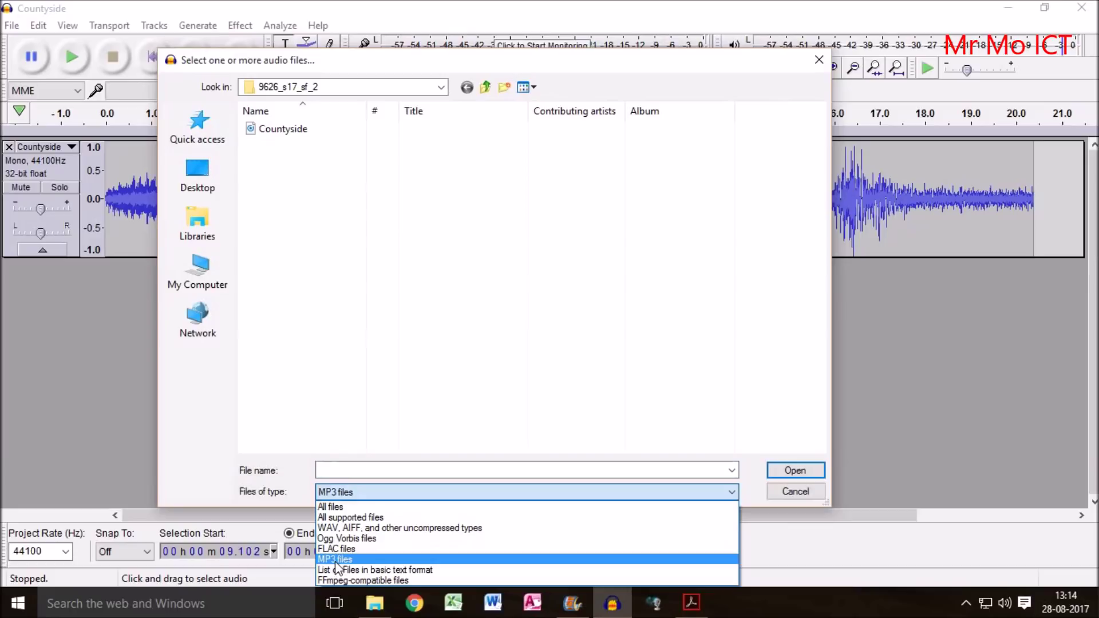
pyautogui.click(340, 507)
pyautogui.click(277, 191)
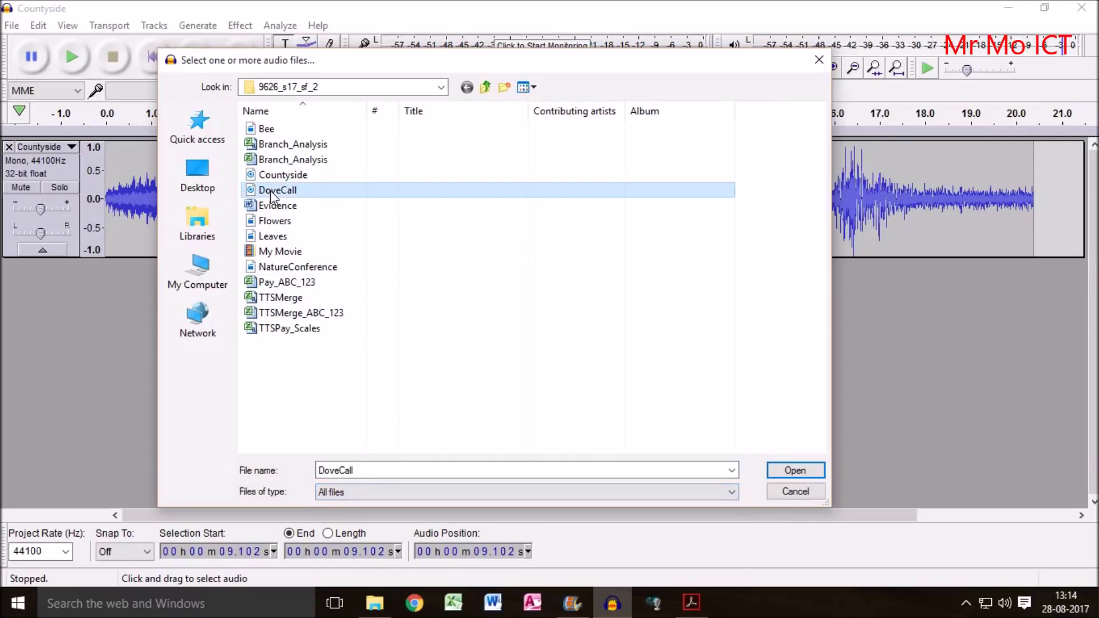
pyautogui.click(778, 470)
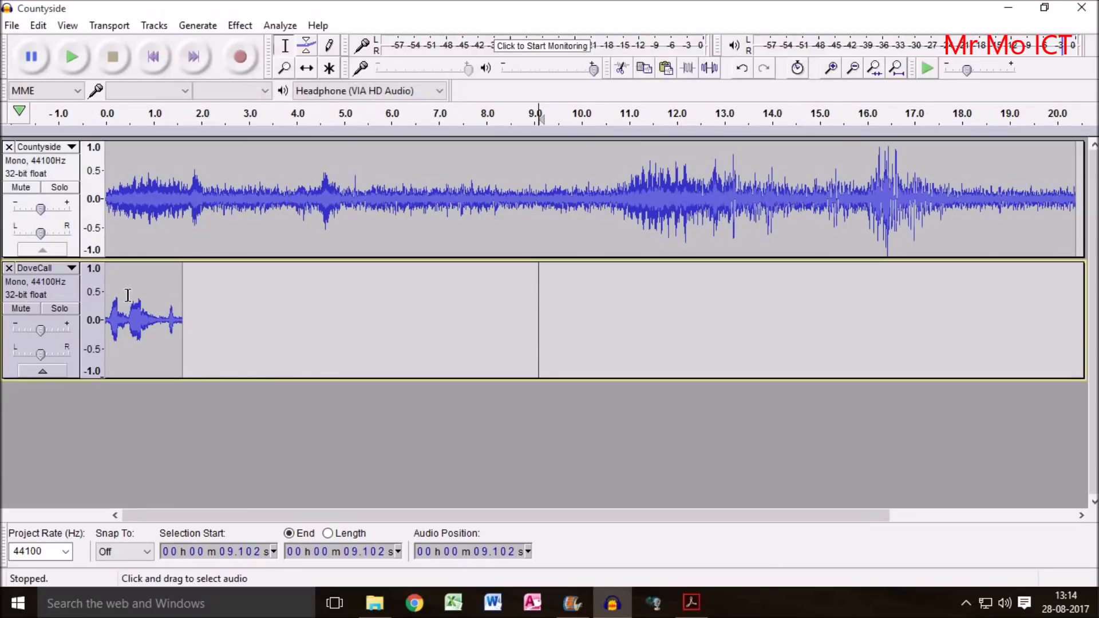
# Copy the entire DoveCall clip from its track.
pyautogui.moveTo(106, 285); pyautogui.dragTo(184, 286)
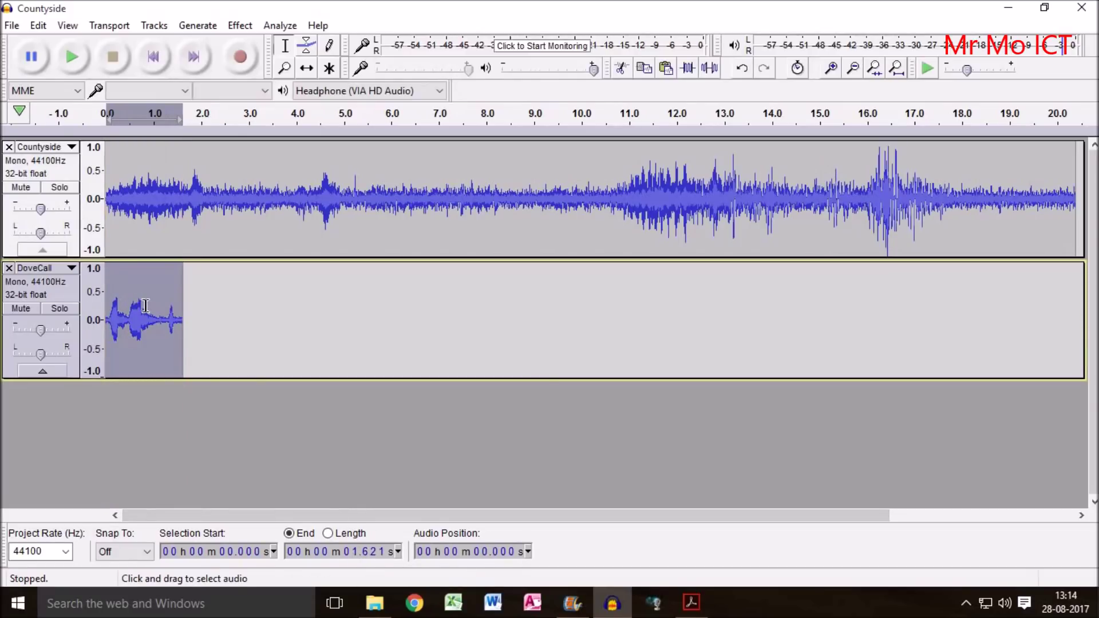
pyautogui.click(38, 25)
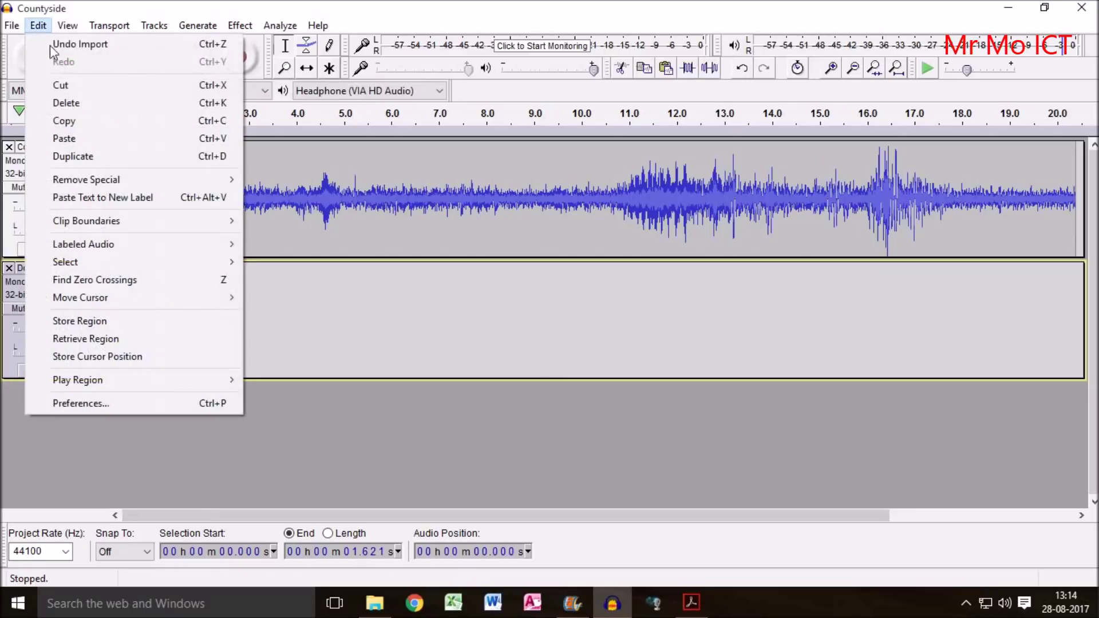
pyautogui.click(64, 121)
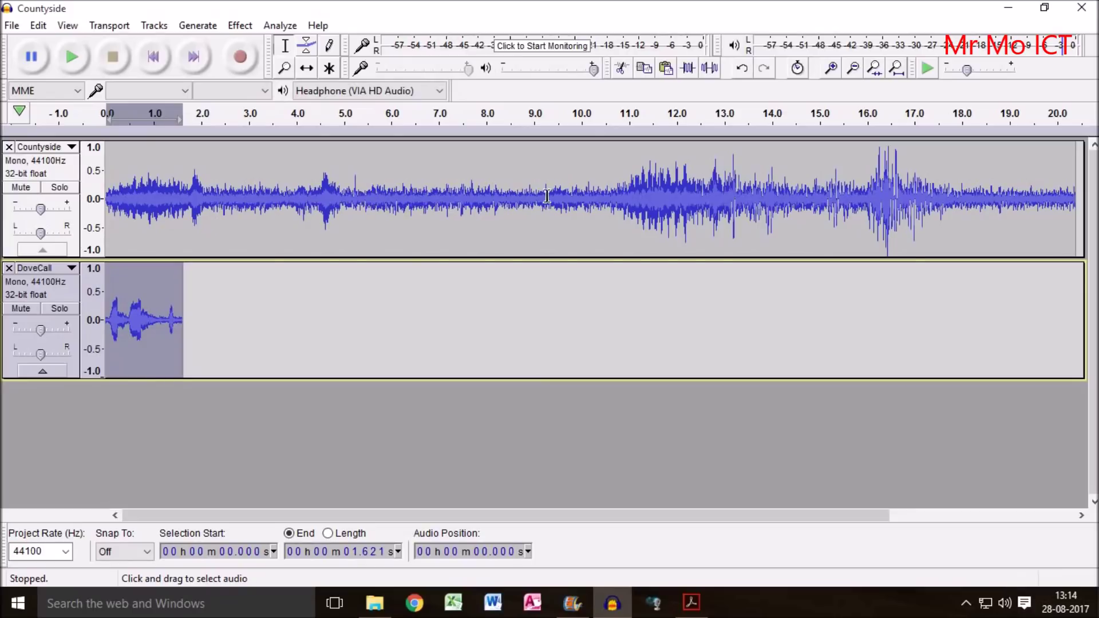
# Listen to the quieter part of the Countyside track from about 8.6 s and again from about 7.7 s, then pause playback.
pyautogui.click(515, 197)
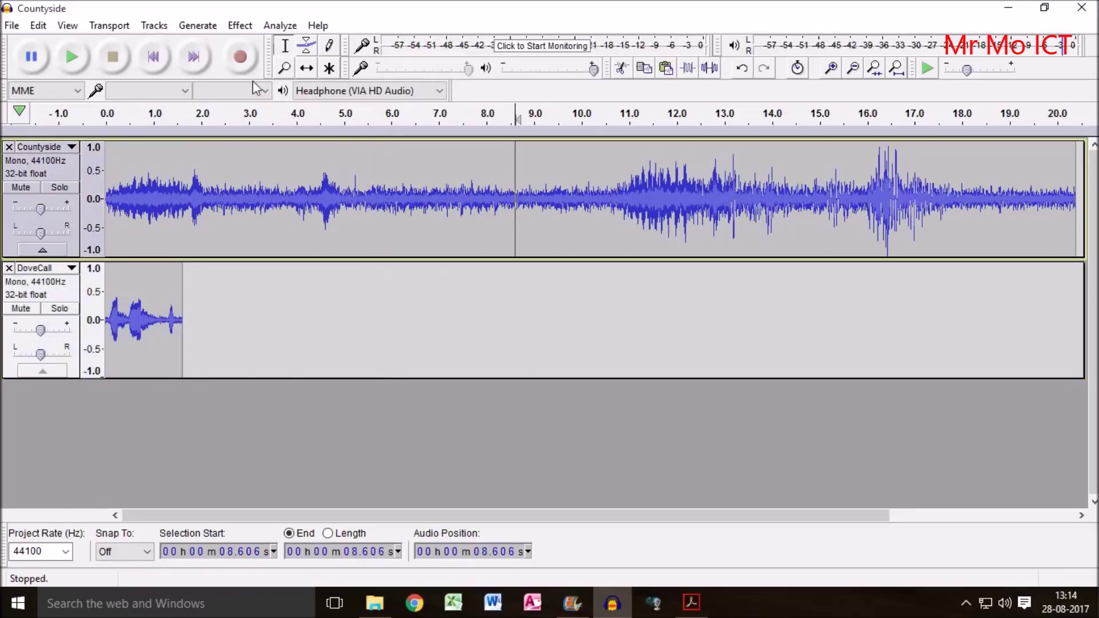
pyautogui.click(78, 54)
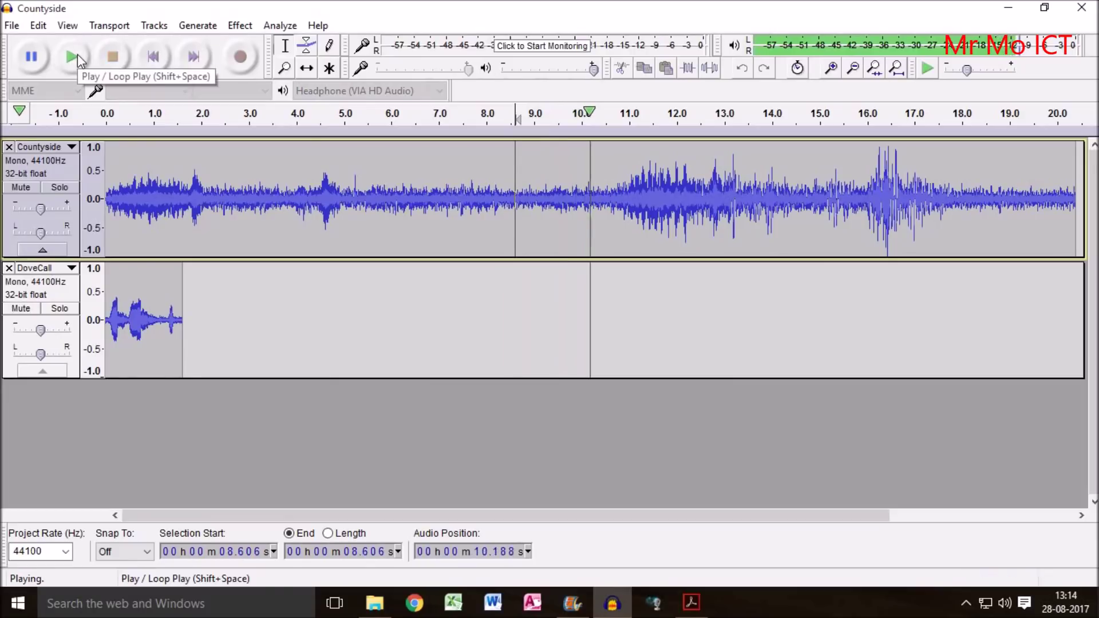
pyautogui.click(78, 54)
pyautogui.click(474, 198)
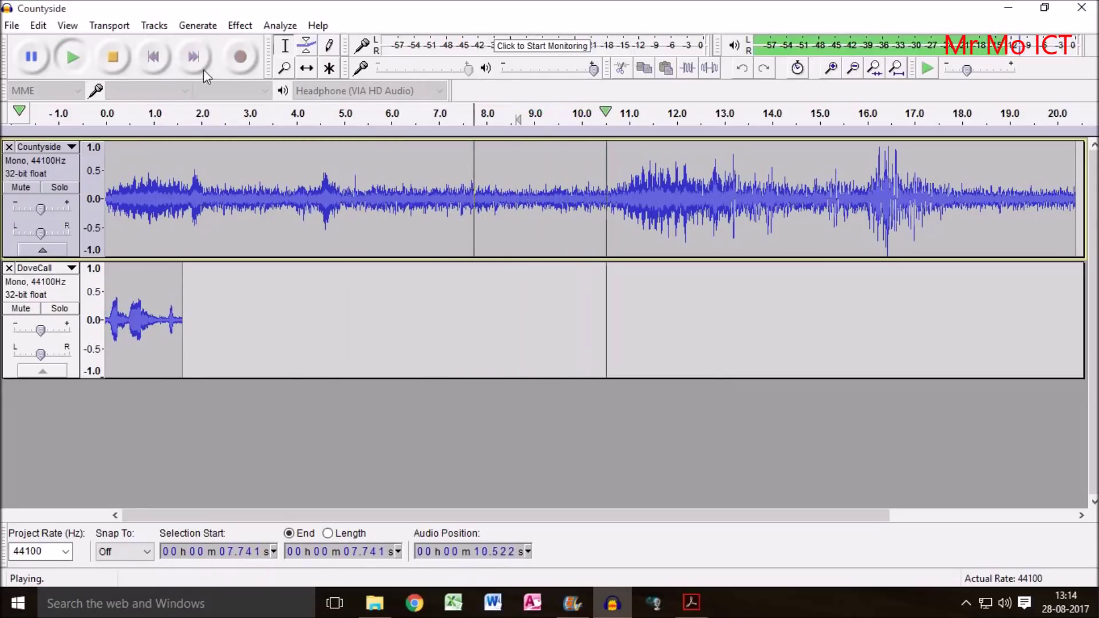
pyautogui.click(72, 57)
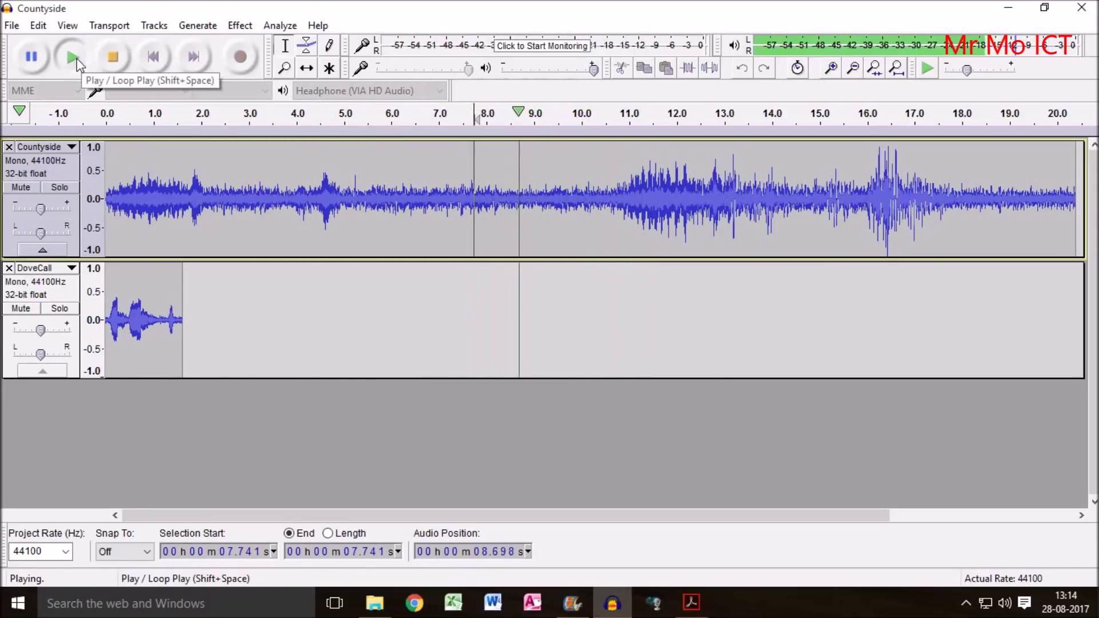
pyautogui.click(32, 57)
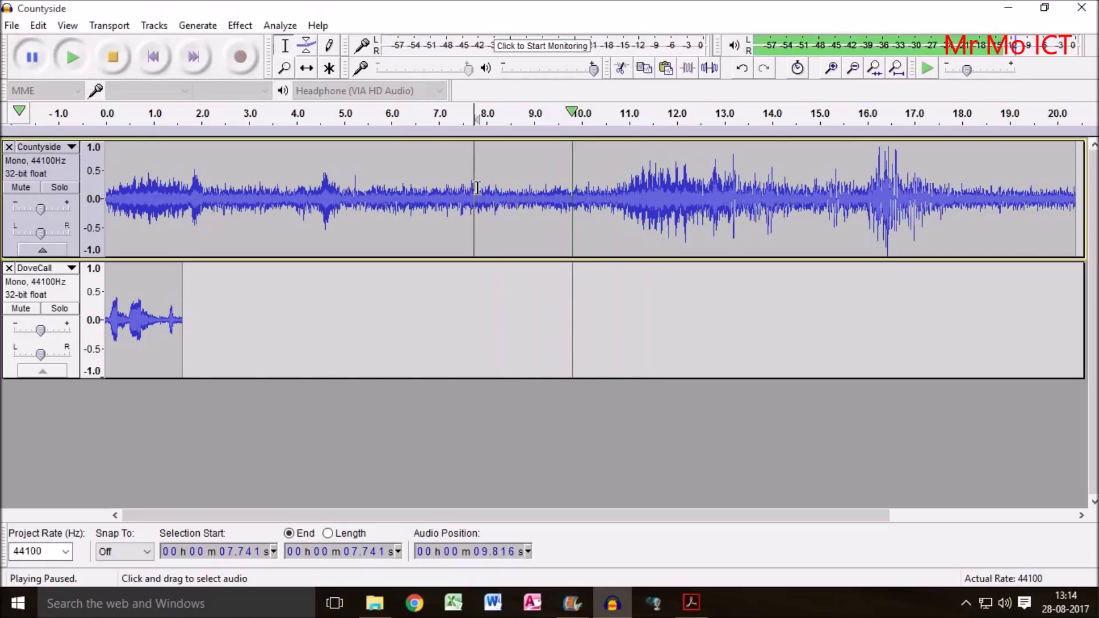
# Compare the full DoveCall clip with quiet stretches of the Countyside track between about 7.8 s and 10.4 s by selecting each in turn.
pyautogui.moveTo(479, 188); pyautogui.dragTo(593, 190)
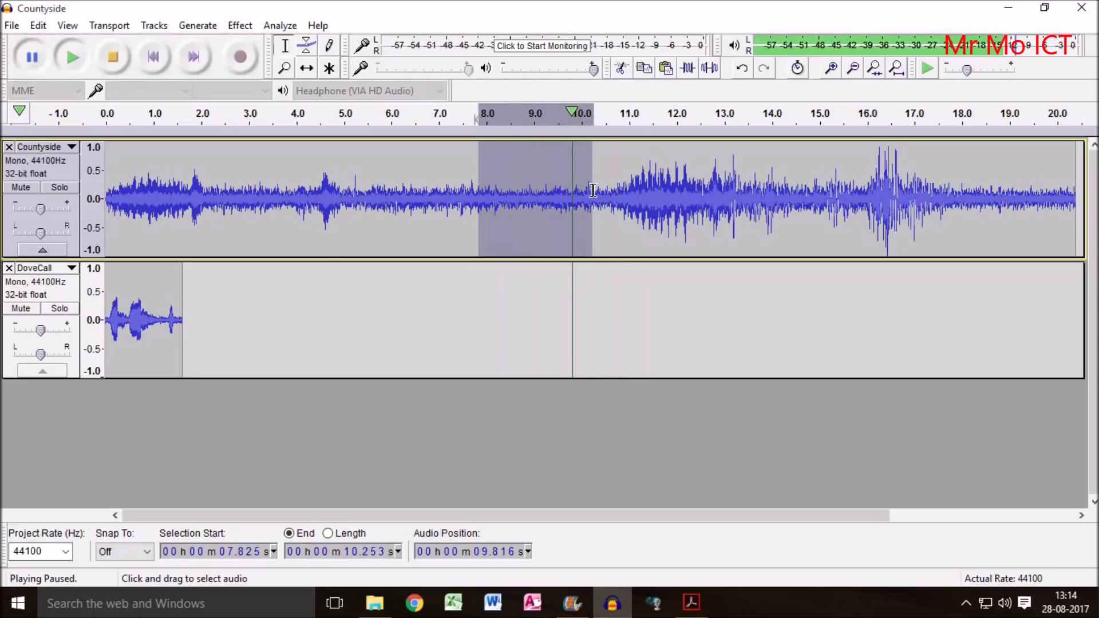
pyautogui.click(200, 303)
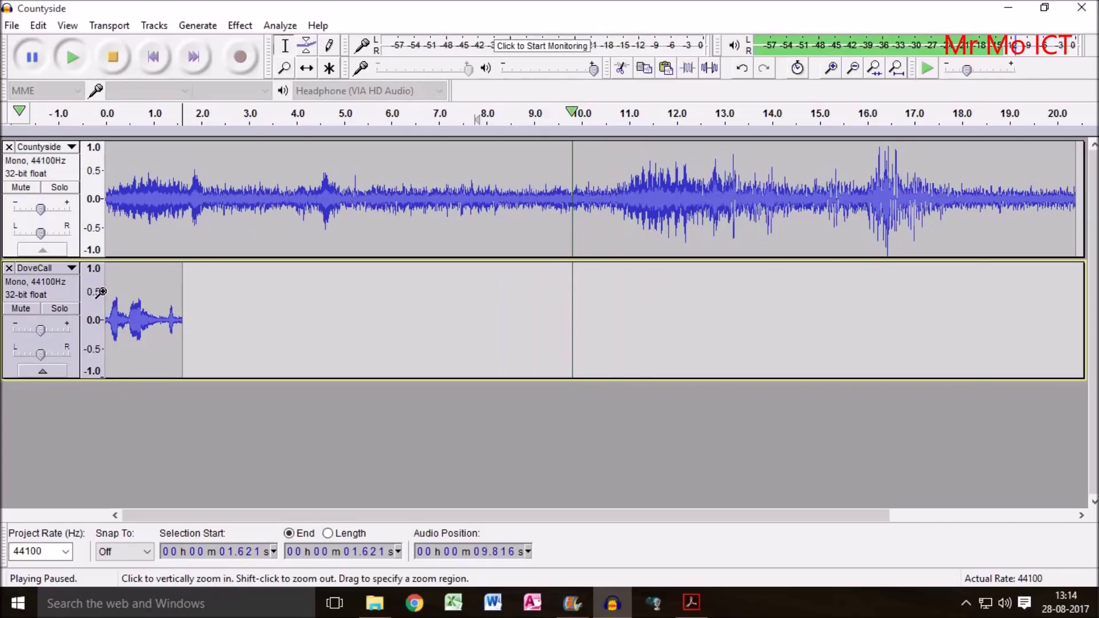
pyautogui.moveTo(107, 292); pyautogui.dragTo(183, 288)
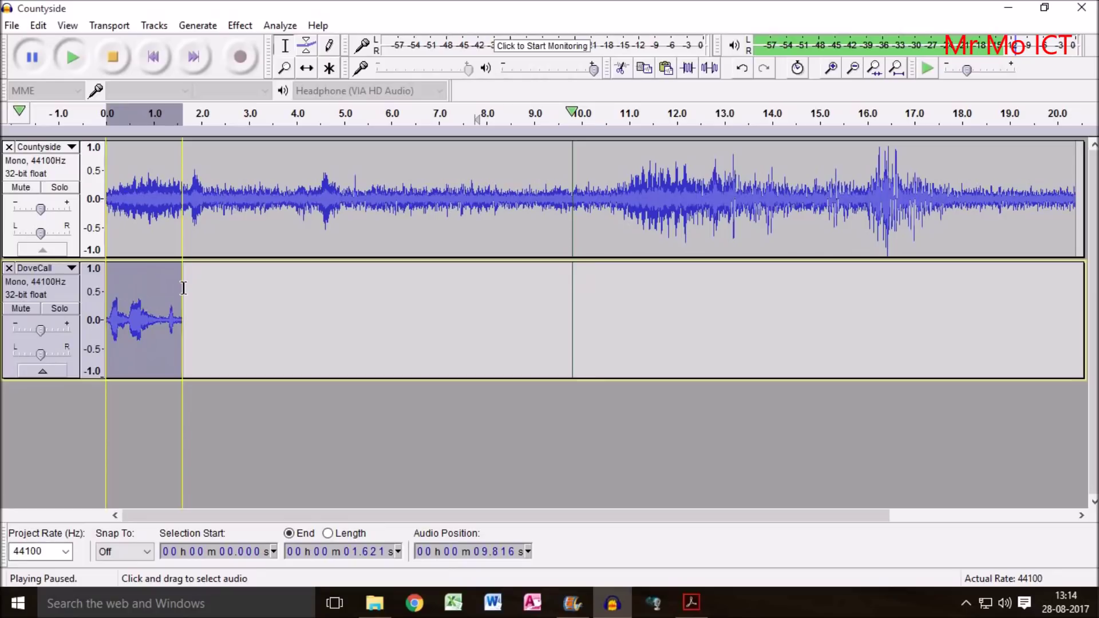
pyautogui.moveTo(183, 288); pyautogui.dragTo(184, 288)
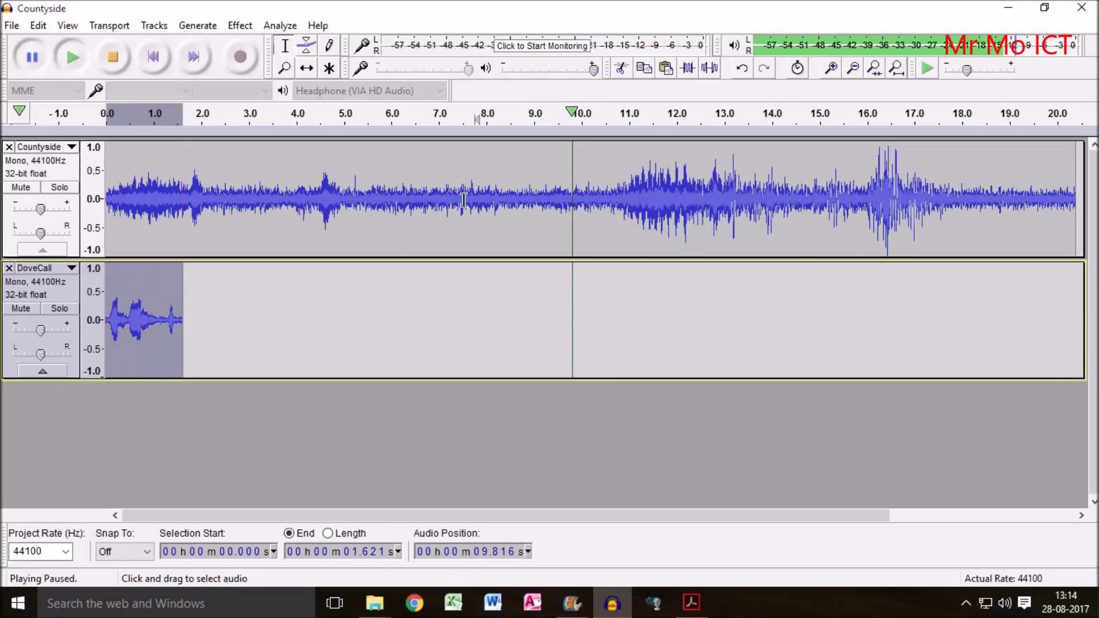
pyautogui.moveTo(503, 197); pyautogui.dragTo(599, 202)
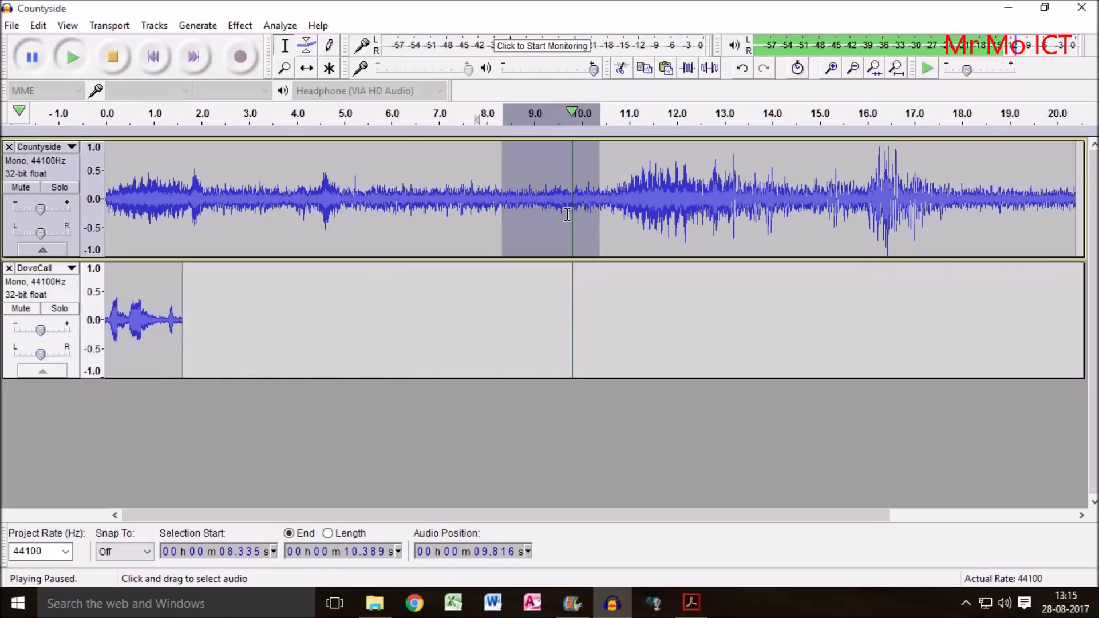
pyautogui.click(493, 196)
pyautogui.moveTo(505, 190); pyautogui.dragTo(540, 190)
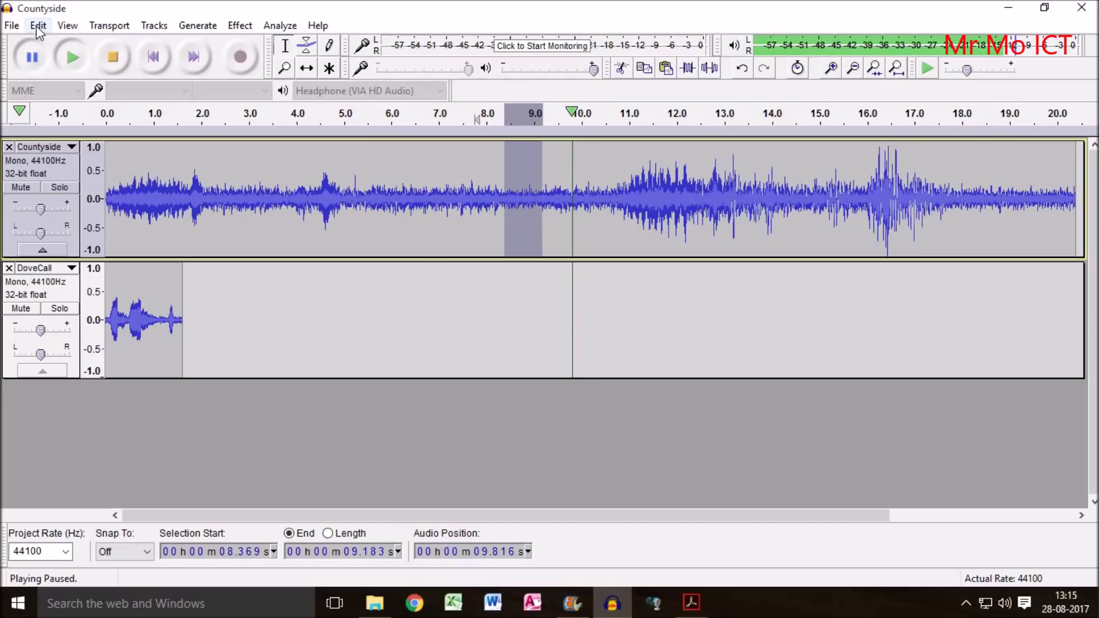
pyautogui.moveTo(181, 279); pyautogui.dragTo(94, 279)
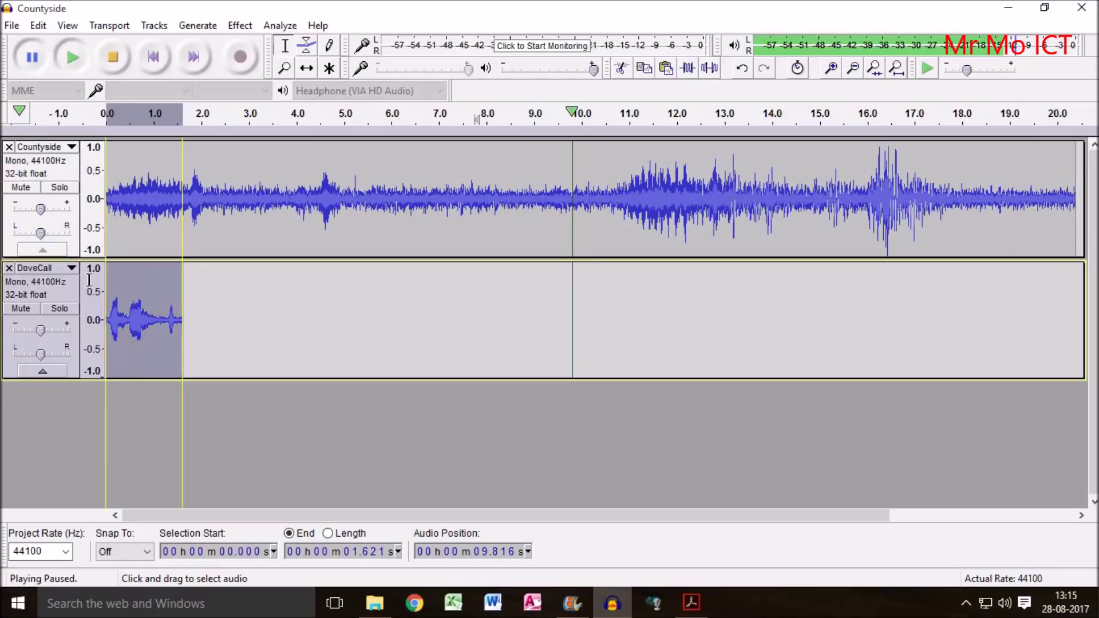
pyautogui.moveTo(87, 280); pyautogui.dragTo(87, 280)
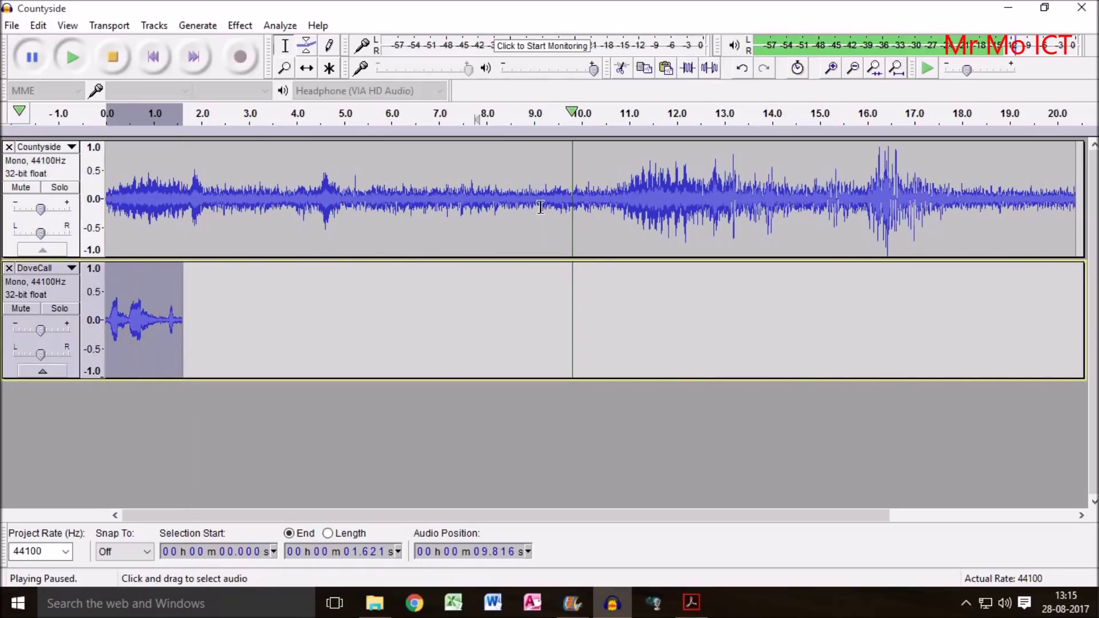
# Replace the quiet stretch of the Countyside track from about 8.74 s to 9.73 s with the copied DoveCall clip.
pyautogui.moveTo(515, 189)
pyautogui.mouseDown()
pyautogui.moveTo(529, 191)
pyautogui.moveTo(515, 192)
pyautogui.mouseUp()
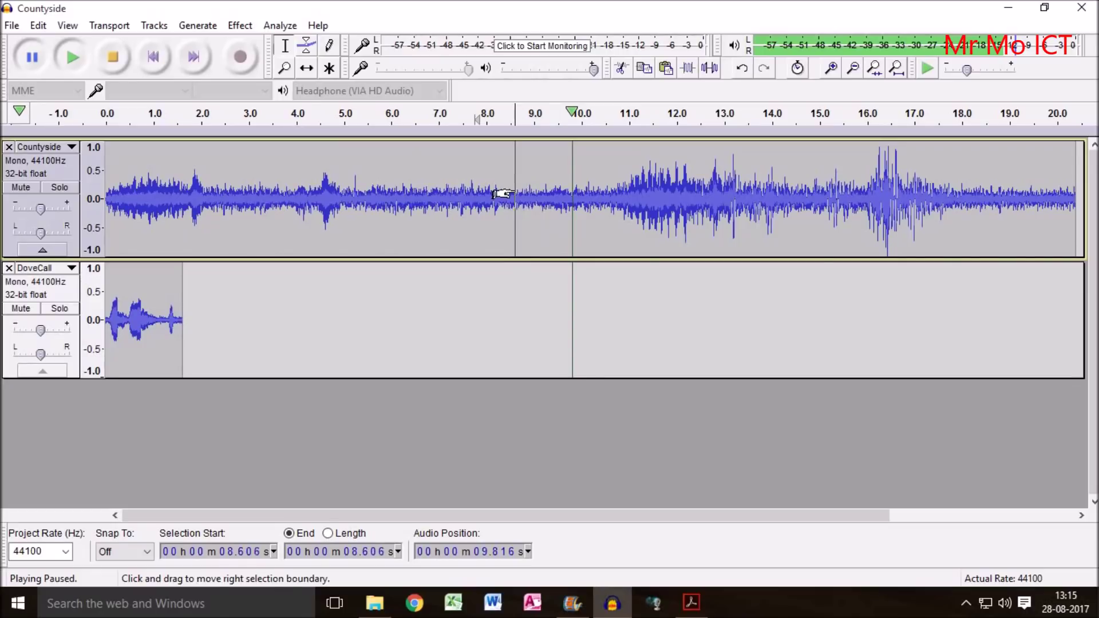
pyautogui.click(520, 186)
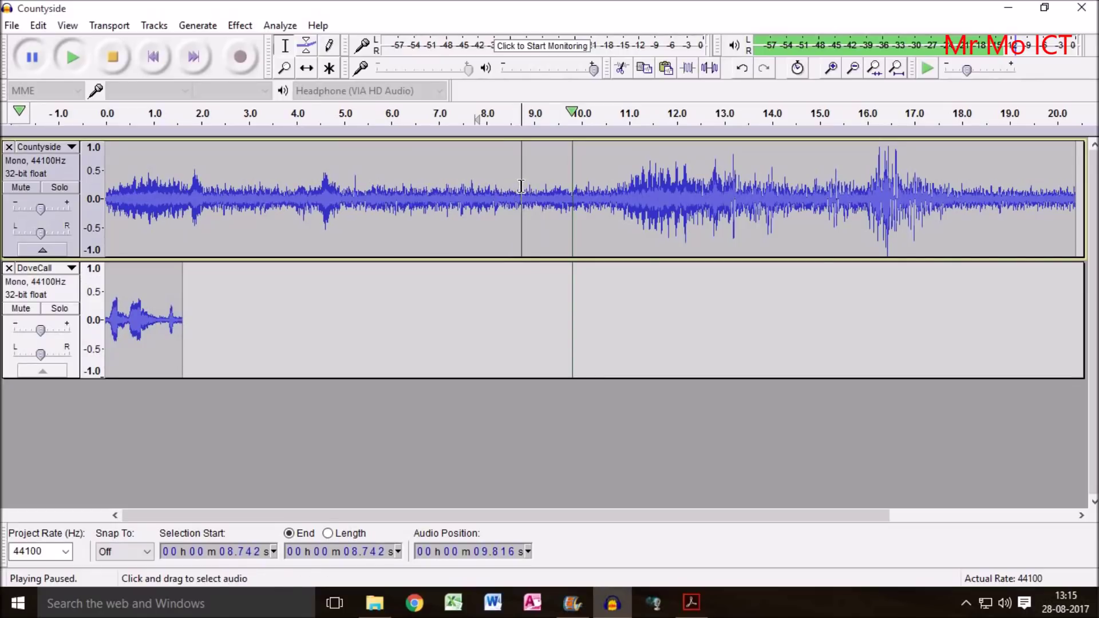
pyautogui.moveTo(521, 186); pyautogui.dragTo(564, 185)
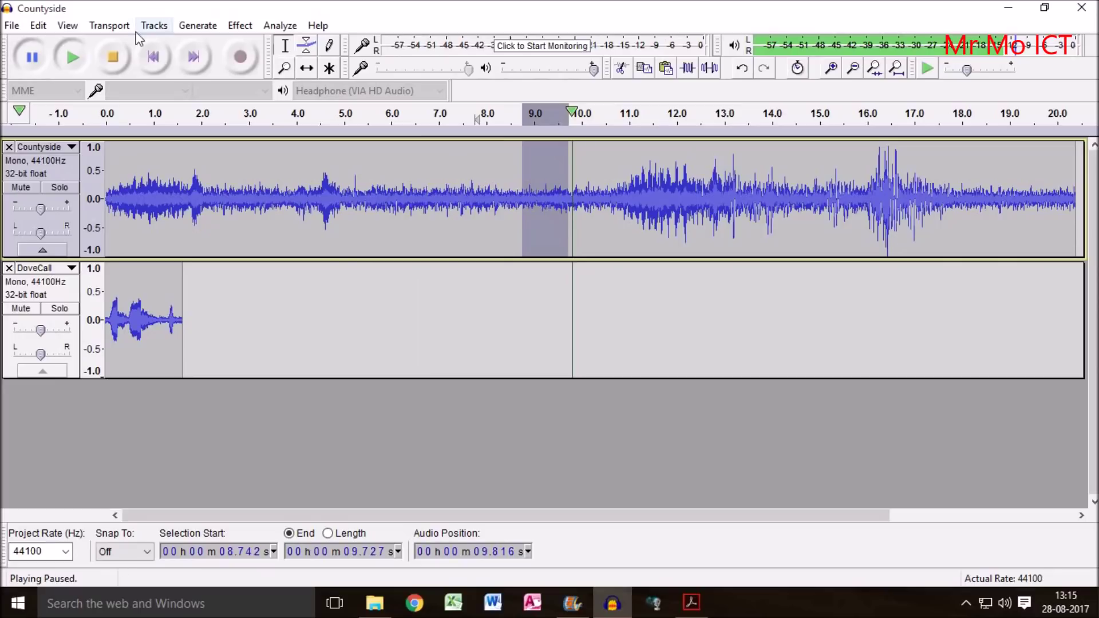
pyautogui.click(33, 25)
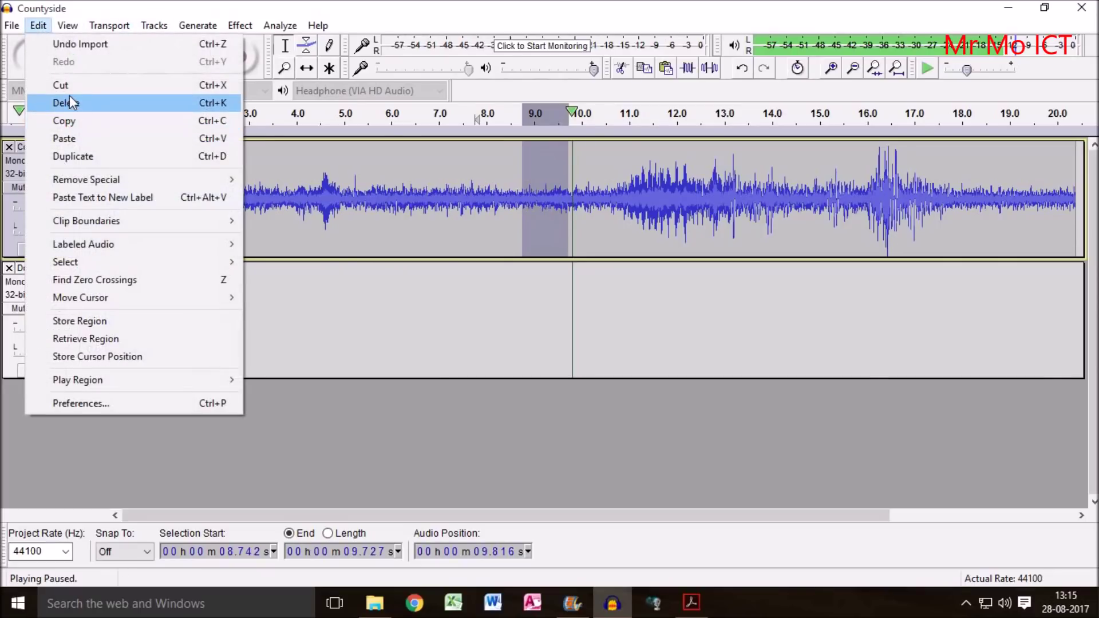
pyautogui.click(70, 102)
pyautogui.click(41, 26)
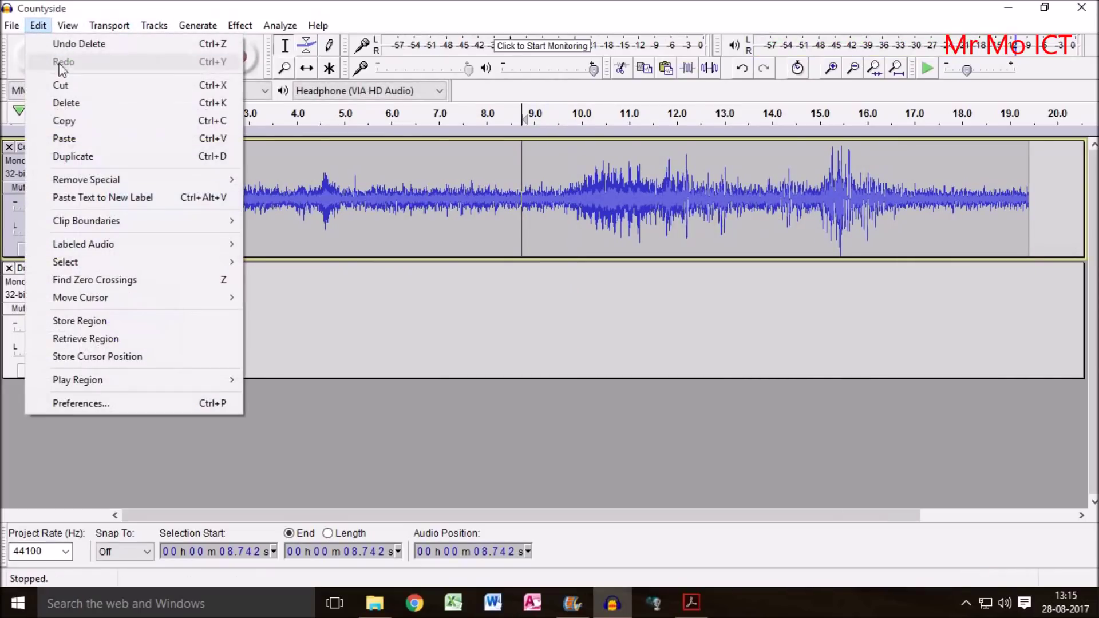
pyautogui.click(70, 139)
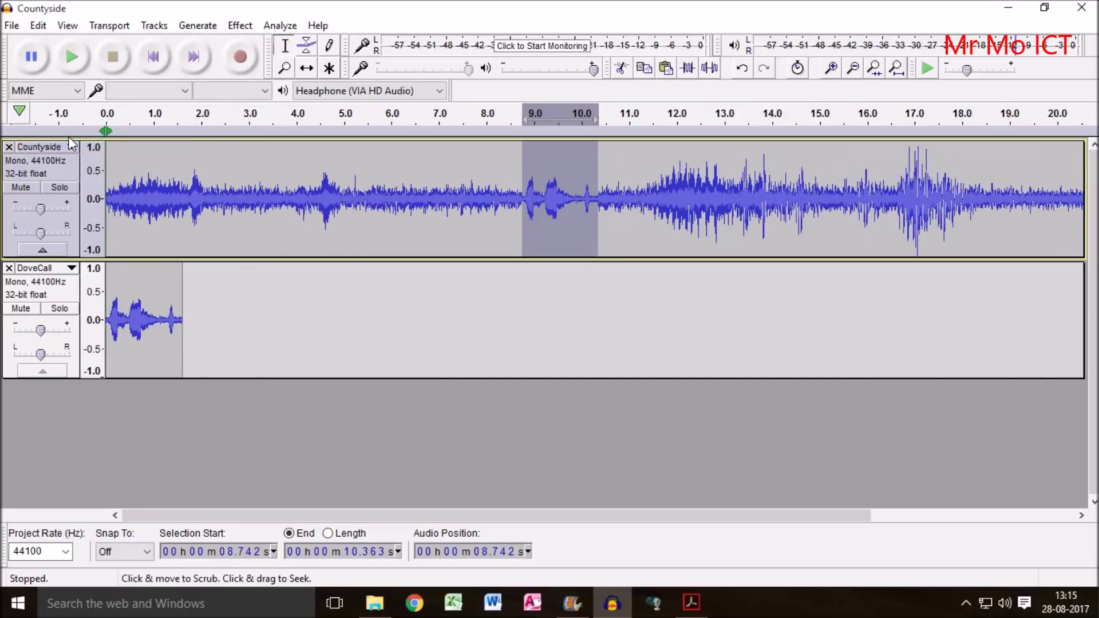
# Play the Countyside track from about 6.2 s to hear the inserted dove call and find another quiet stretch.
pyautogui.click(402, 200)
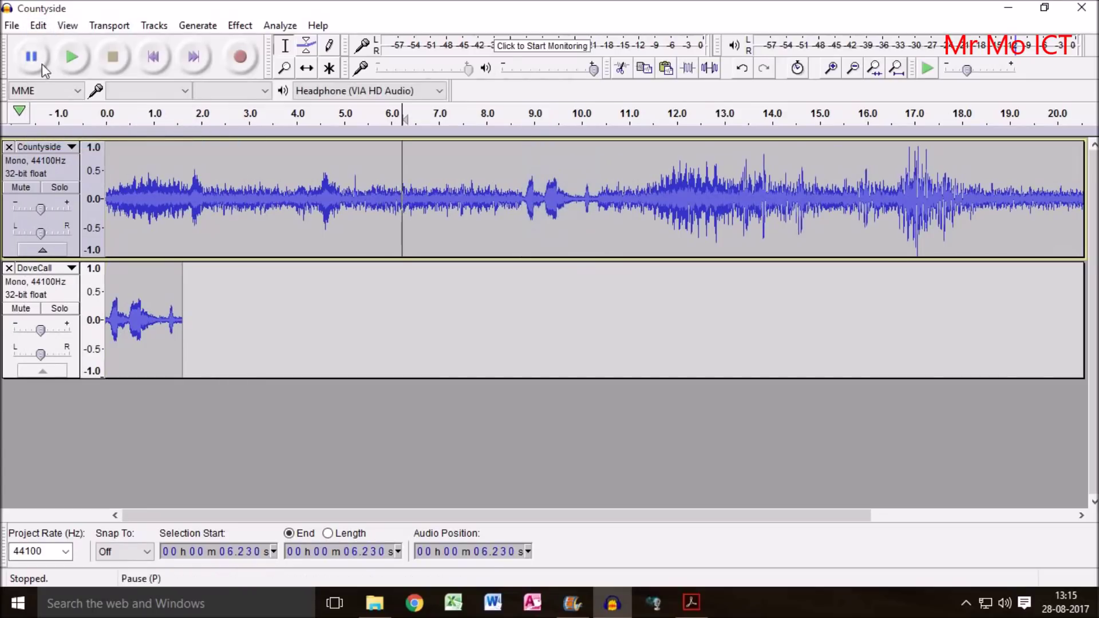
pyautogui.click(79, 58)
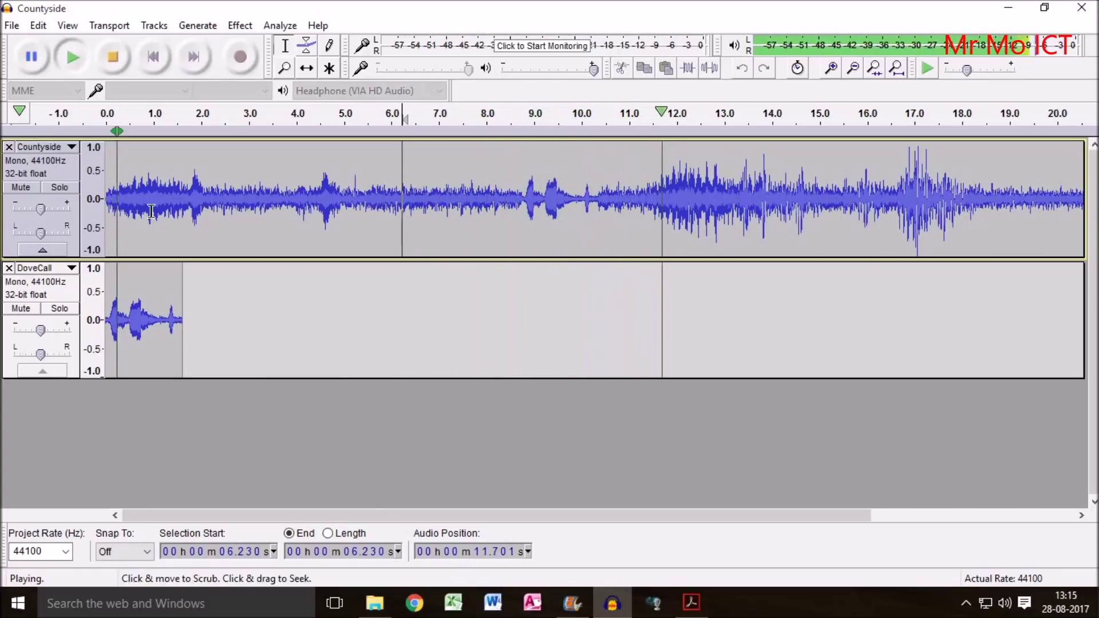
pyautogui.moveTo(719, 515); pyautogui.dragTo(902, 504)
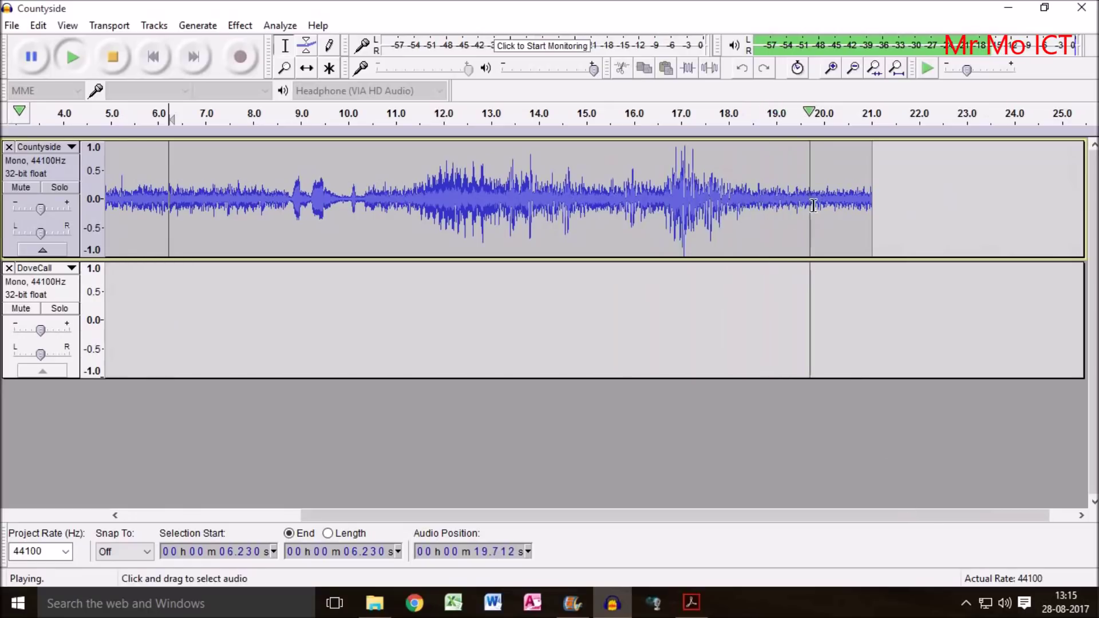
# Replace the Countyside audio from about 18.5 s to 19.54 s with the copied DoveCall clip.
pyautogui.click(752, 197)
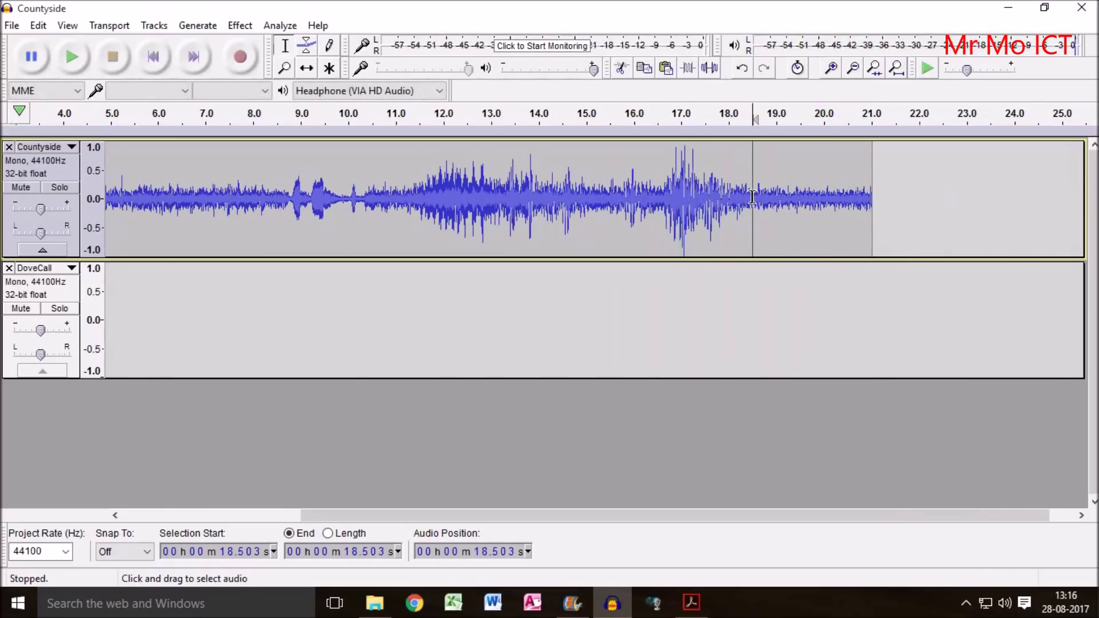
pyautogui.moveTo(752, 197); pyautogui.dragTo(800, 194)
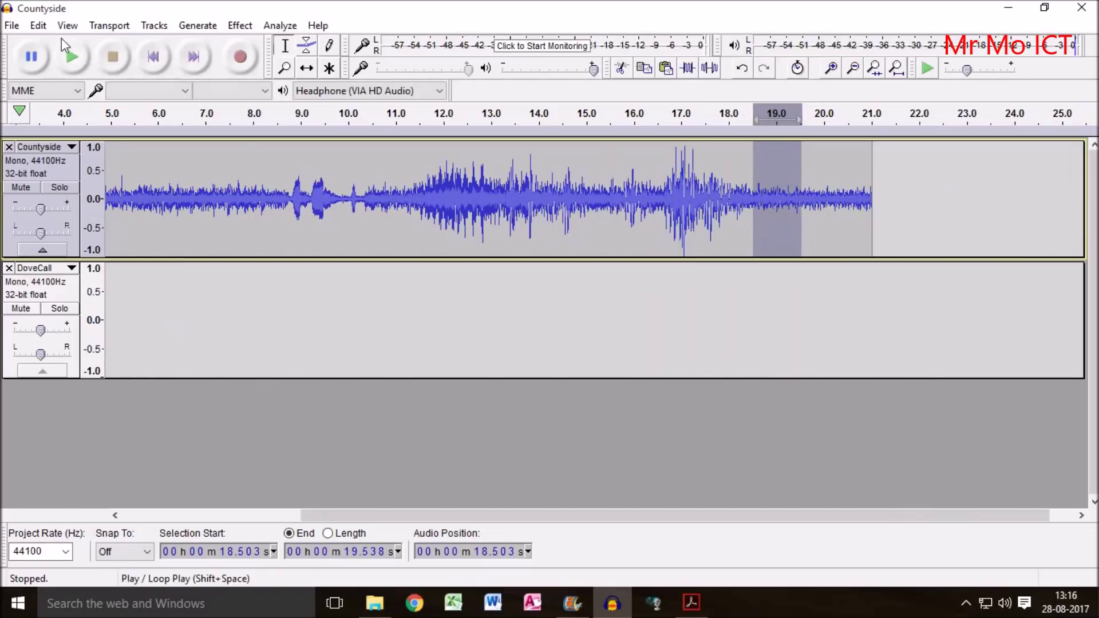
pyautogui.click(38, 25)
pyautogui.click(73, 103)
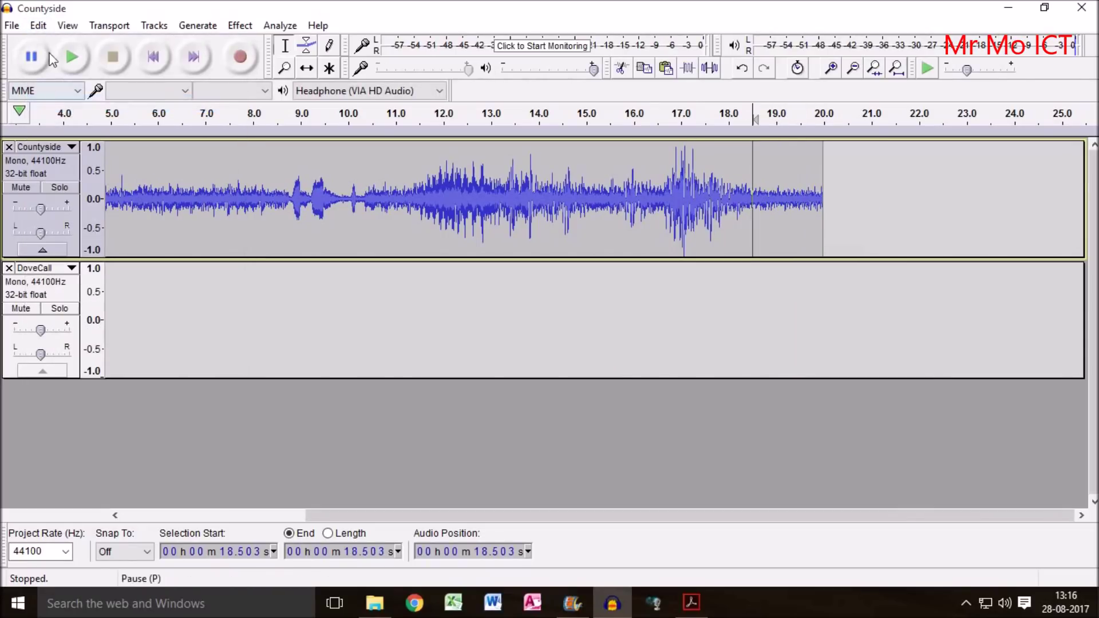
pyautogui.click(43, 24)
pyautogui.click(65, 136)
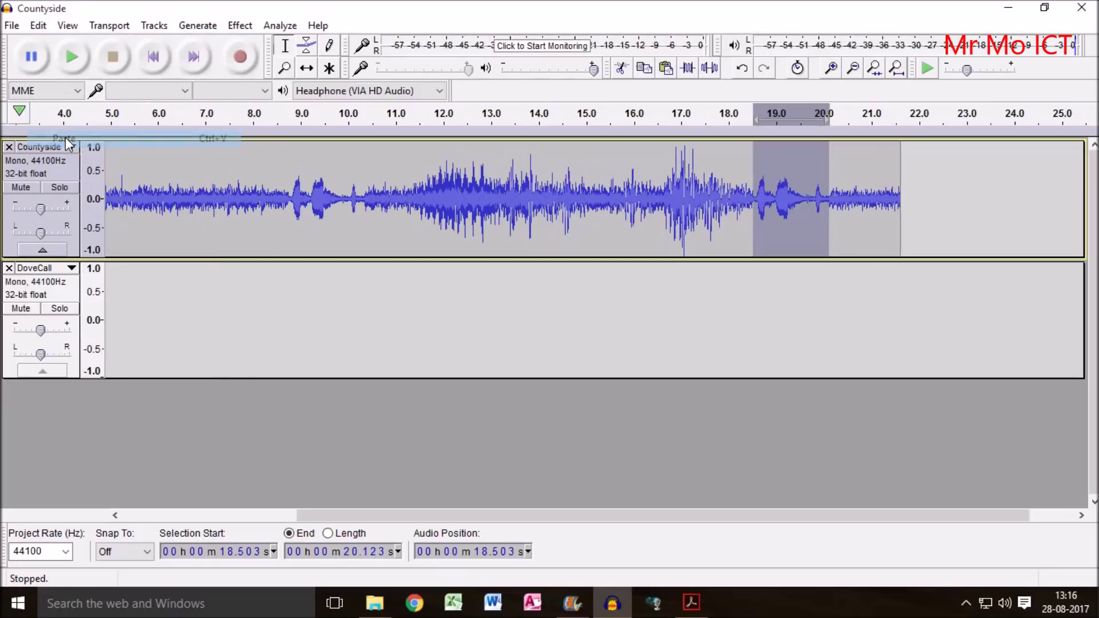
# Play the Countyside track from the start to hear both inserted dove calls.
pyautogui.click(173, 212)
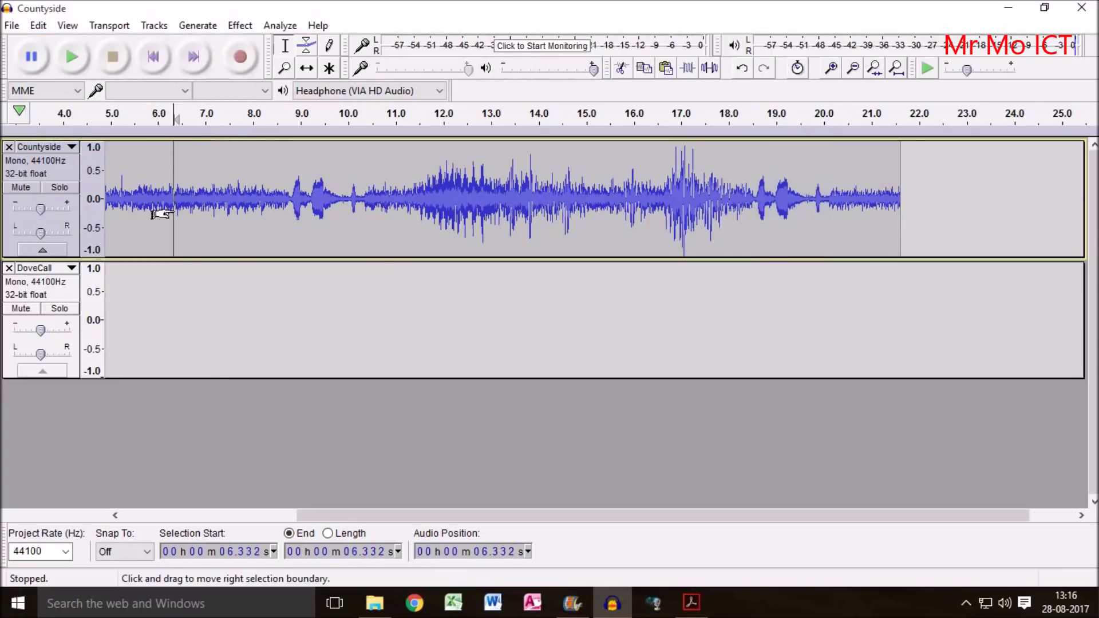
pyautogui.moveTo(723, 515); pyautogui.dragTo(527, 532)
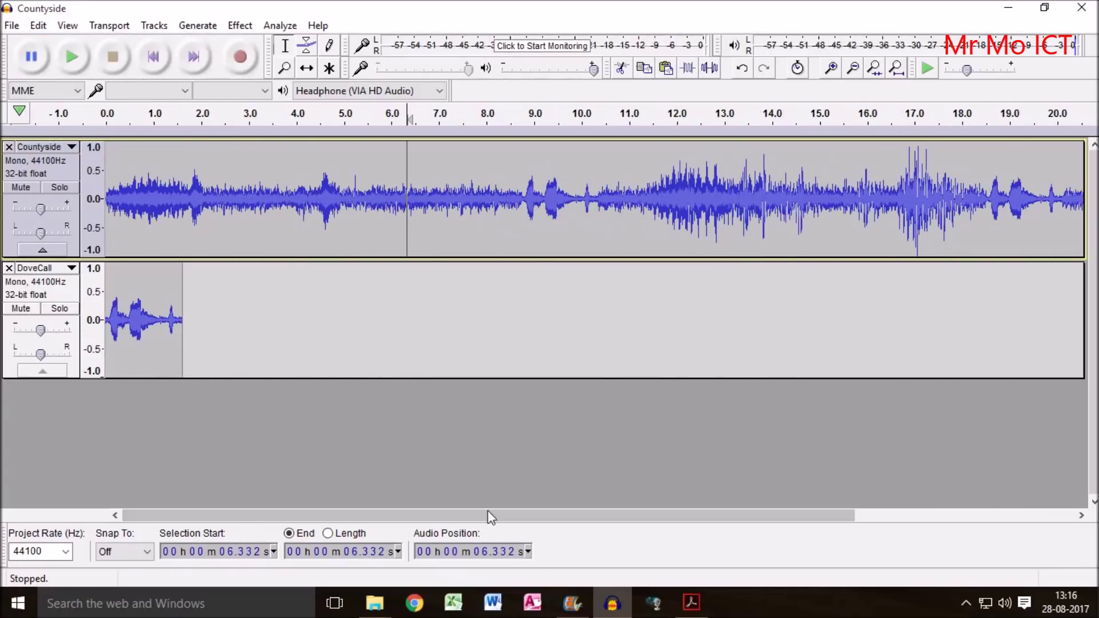
pyautogui.click(258, 213)
pyautogui.press('Home')
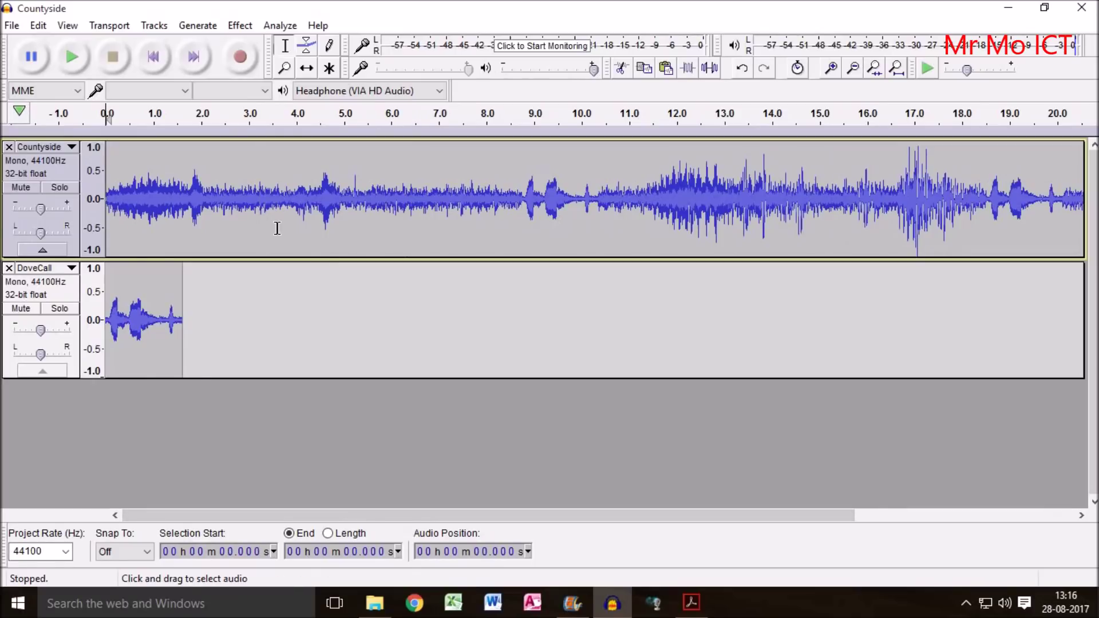
pyautogui.click(71, 58)
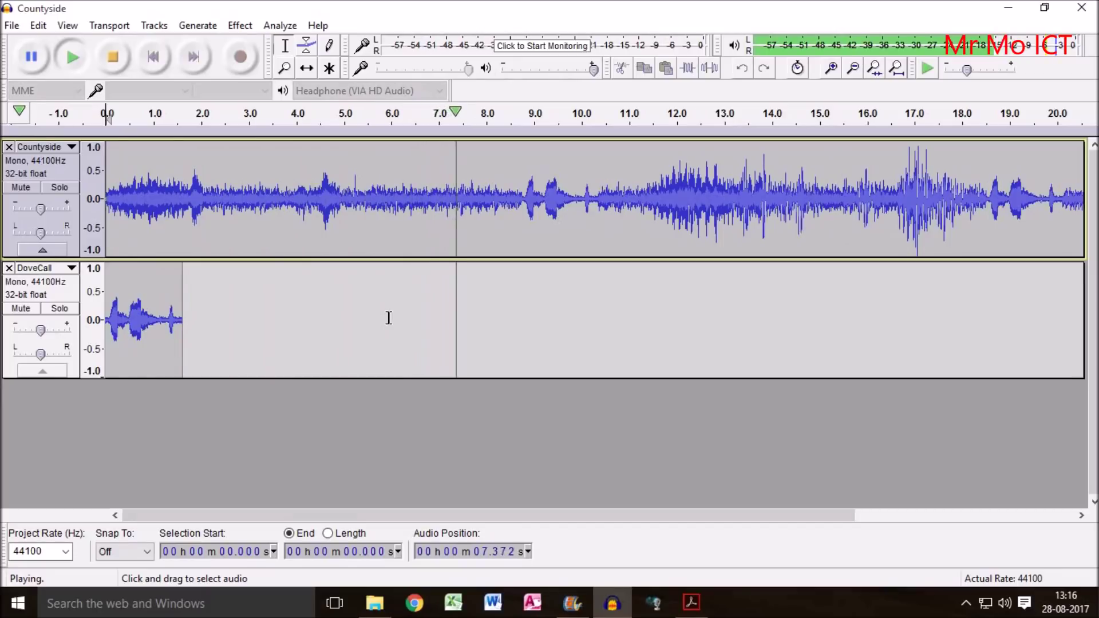
pyautogui.moveTo(762, 515); pyautogui.dragTo(895, 537)
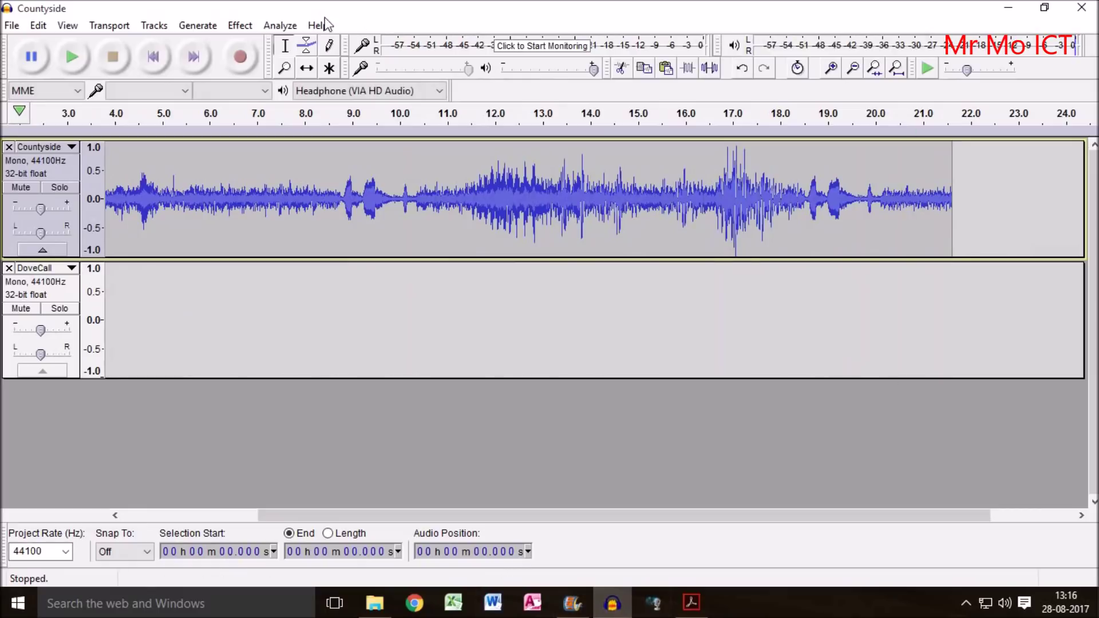
# Check the Countyside track's end time against the movie's total duration in Movie Maker, and return to Audacity.
pyautogui.click(853, 209)
pyautogui.hotkey('ctrl', 'z')
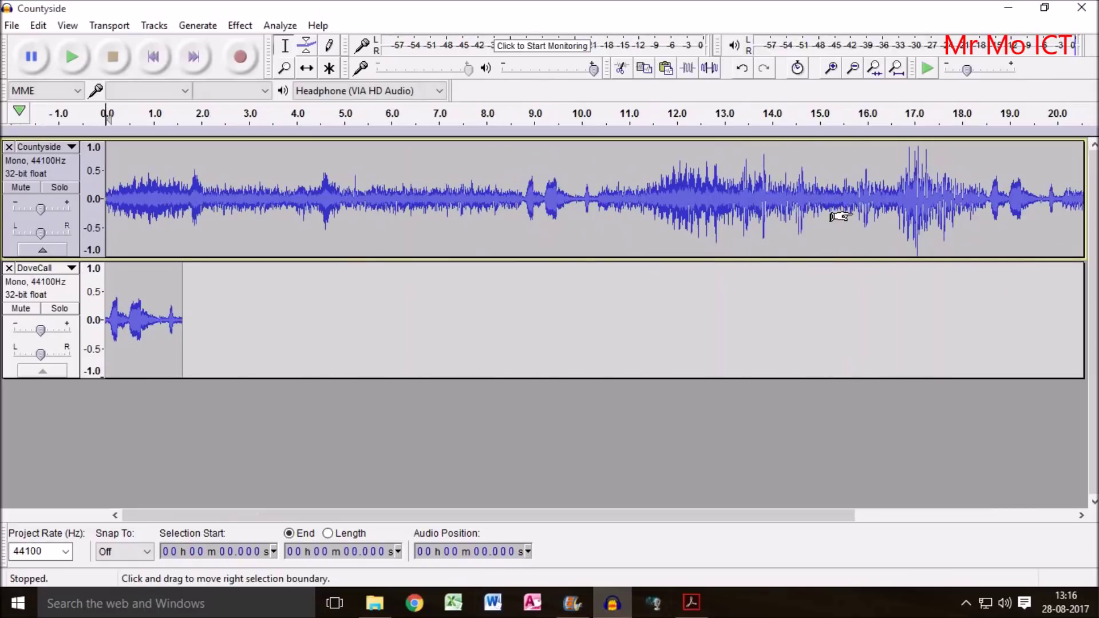
pyautogui.hotkey('ctrl', 'y')
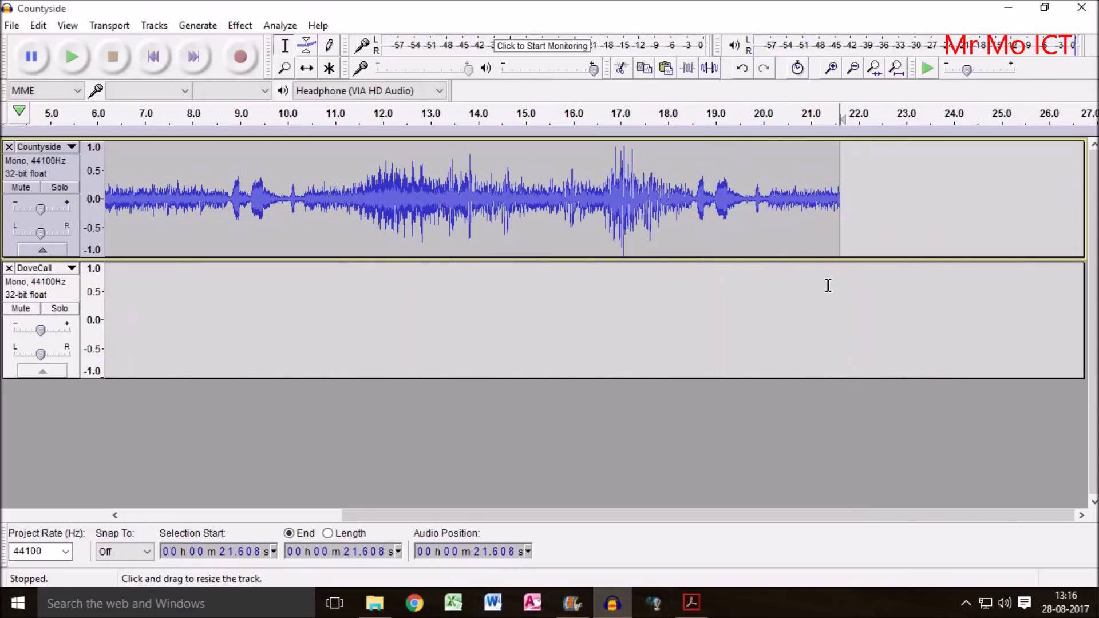
pyautogui.click(572, 602)
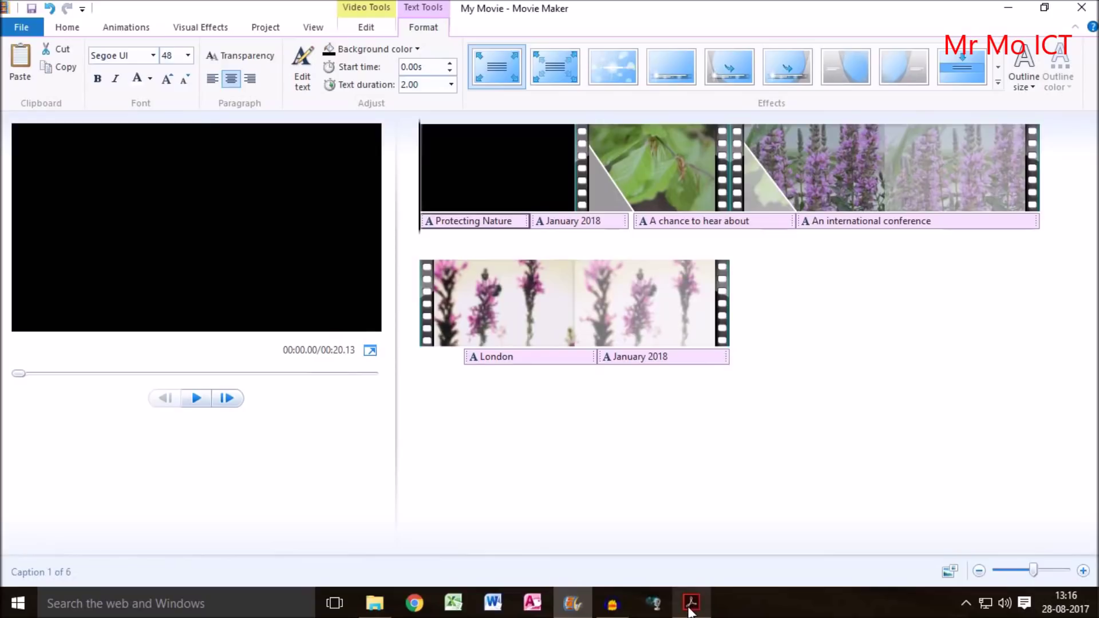
pyautogui.click(612, 602)
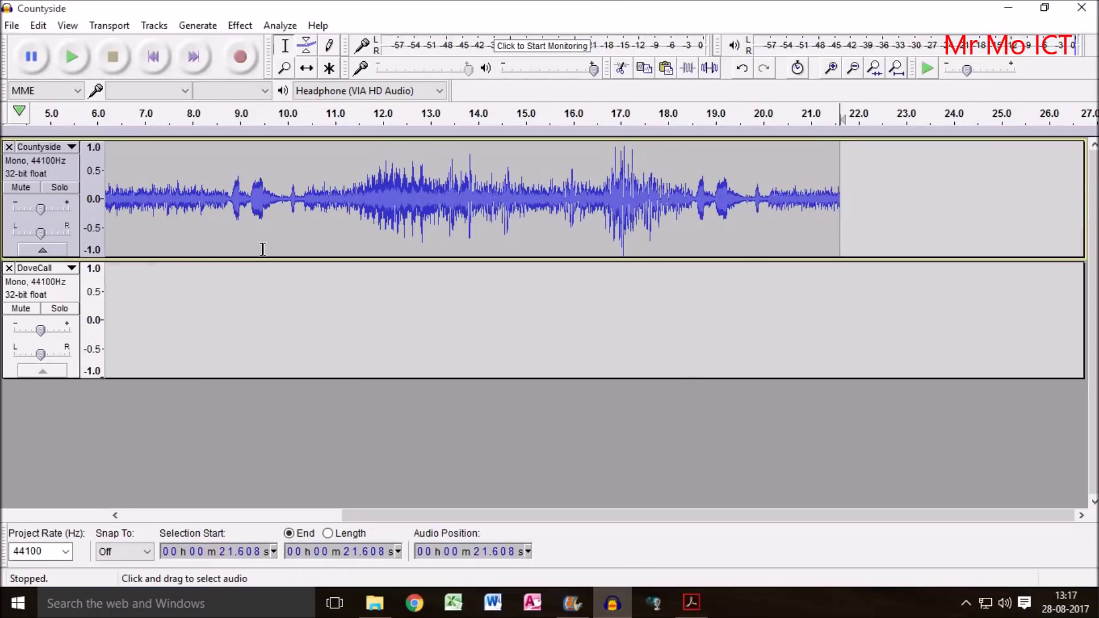
# Select the Countyside track from the start to about 21.3 s and recheck the movie's duration in Movie Maker.
pyautogui.press('Home')
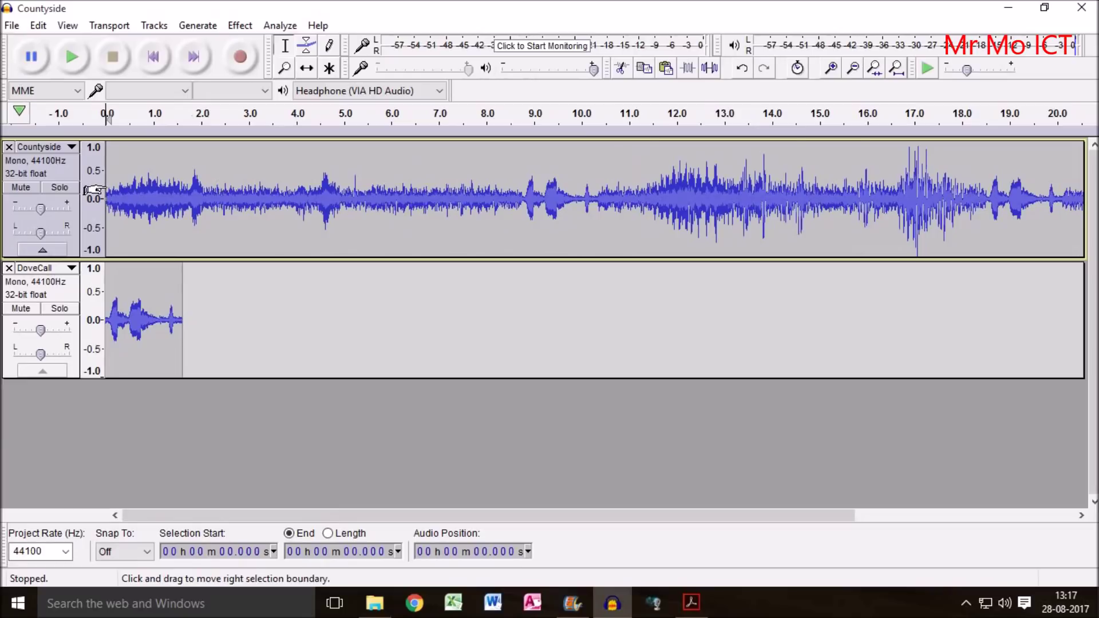
pyautogui.moveTo(107, 181); pyautogui.dragTo(917, 240)
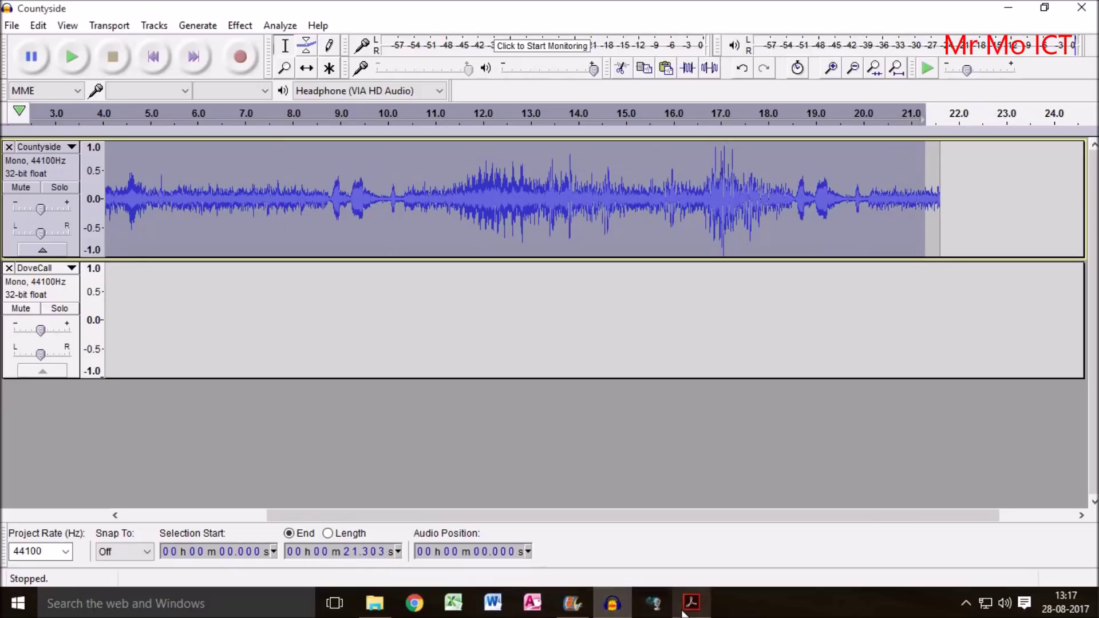
pyautogui.click(563, 607)
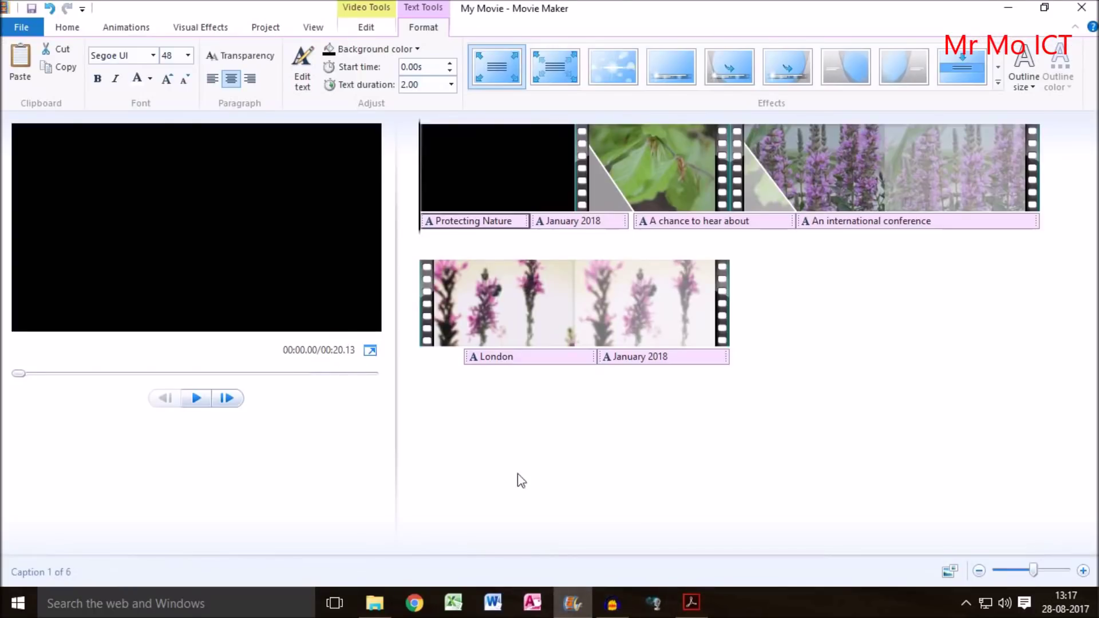
pyautogui.click(612, 603)
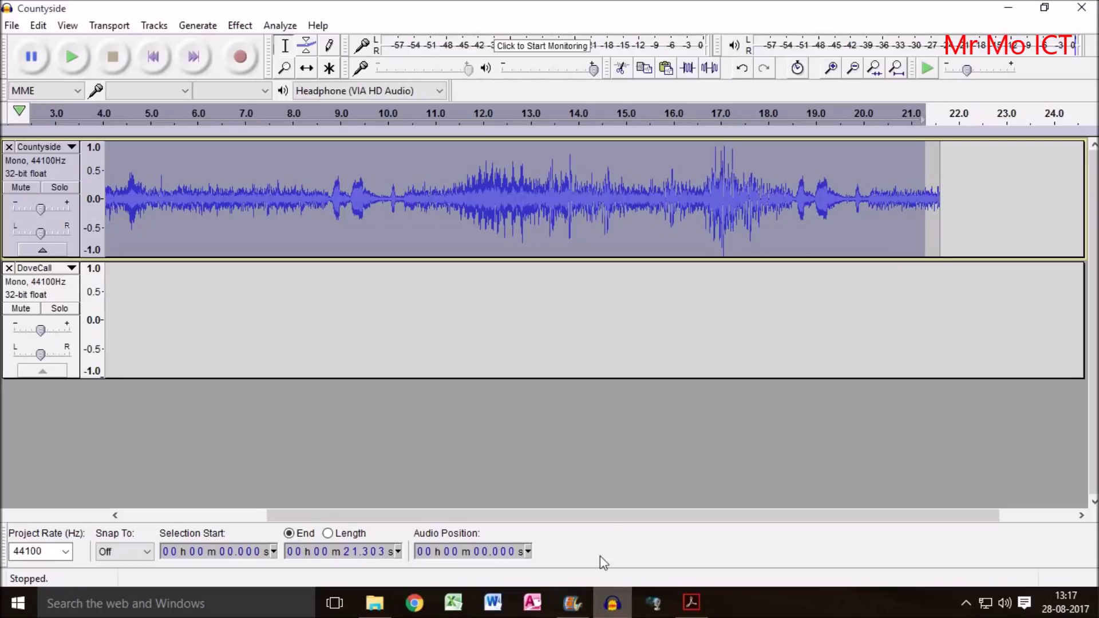
# Shorten the Countyside track by deleting everything after about 21.07 s.
pyautogui.click(254, 241)
pyautogui.press('Home')
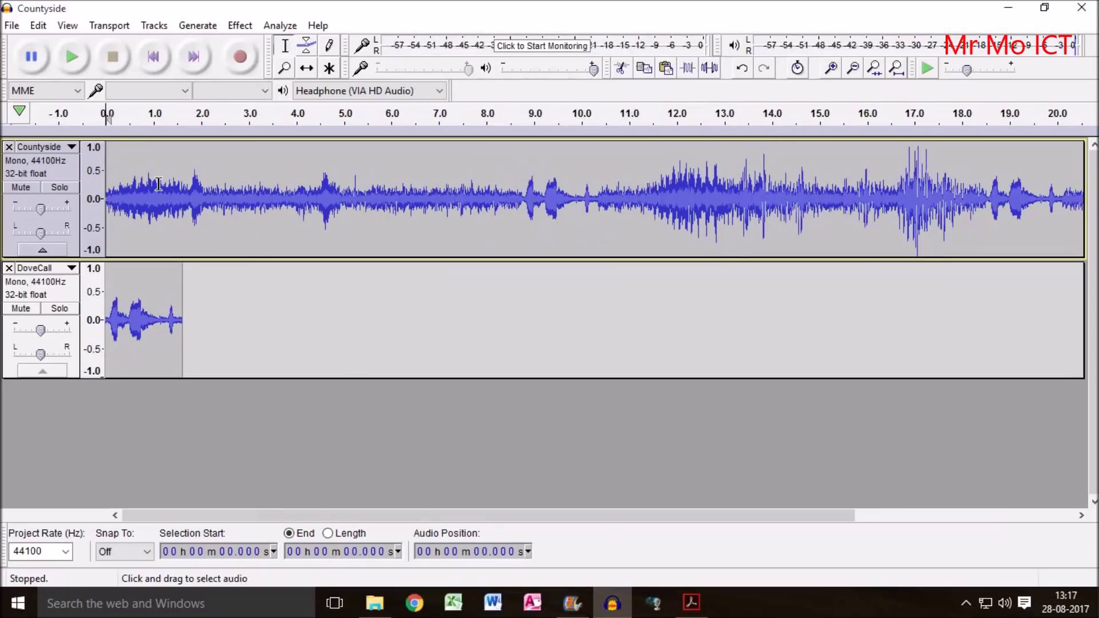
pyautogui.moveTo(110, 174); pyautogui.dragTo(290, 189)
pyautogui.press('Home')
pyautogui.moveTo(108, 176); pyautogui.dragTo(893, 227)
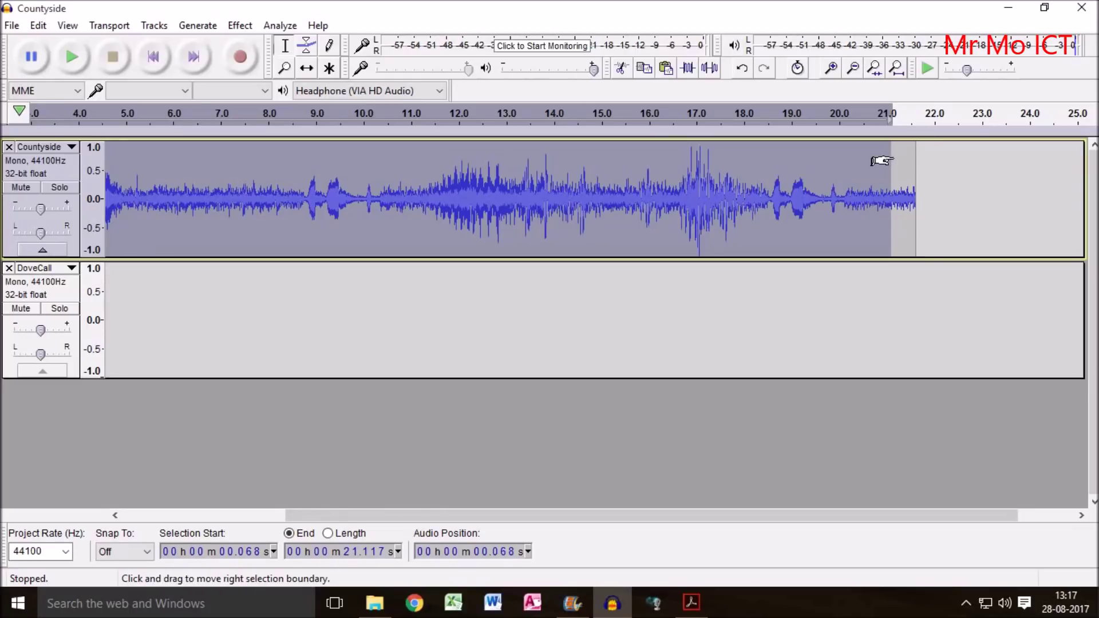
pyautogui.moveTo(890, 158); pyautogui.dragTo(926, 156)
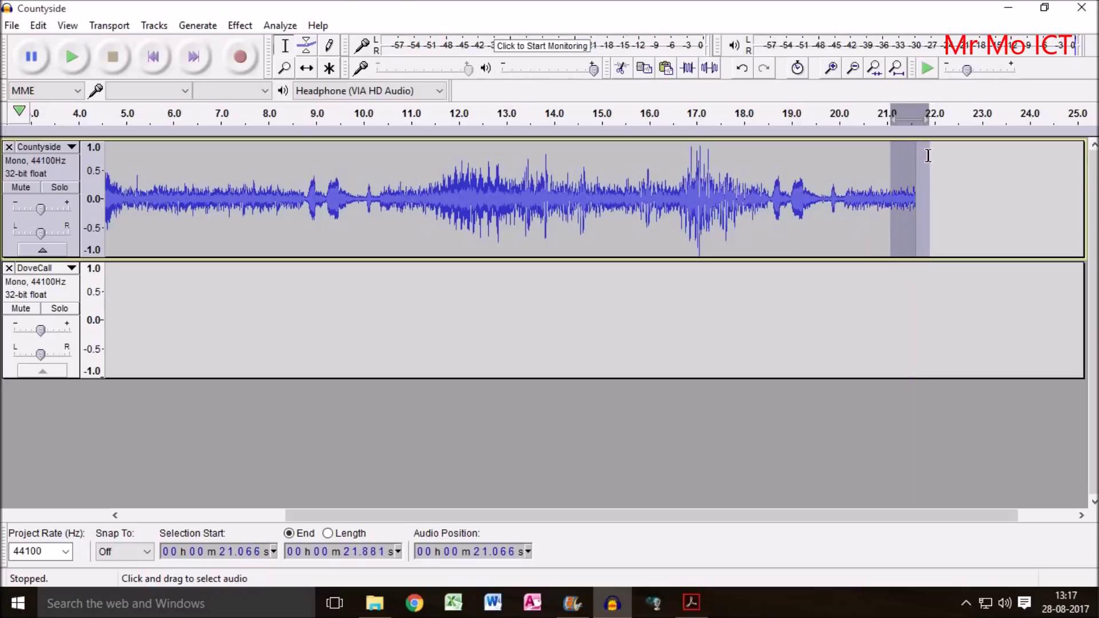
pyautogui.click(27, 26)
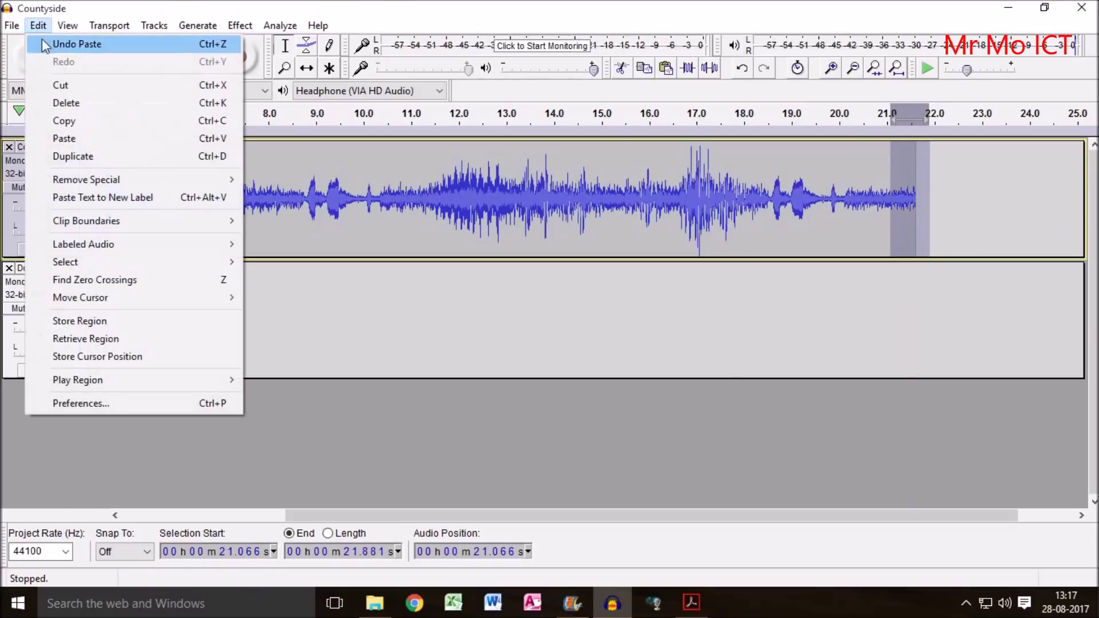
pyautogui.click(65, 102)
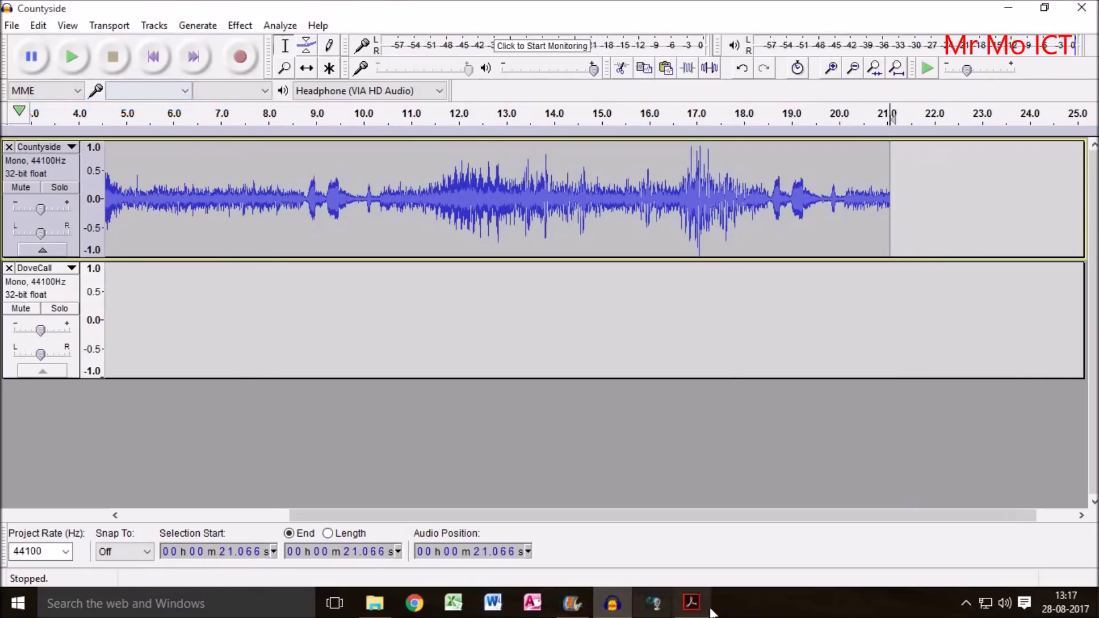
# Read the exam paper's instructions in Acrobat Reader on clip length and the export file name and bit rate.
pyautogui.click(691, 602)
pyautogui.moveTo(246, 398); pyautogui.dragTo(454, 406)
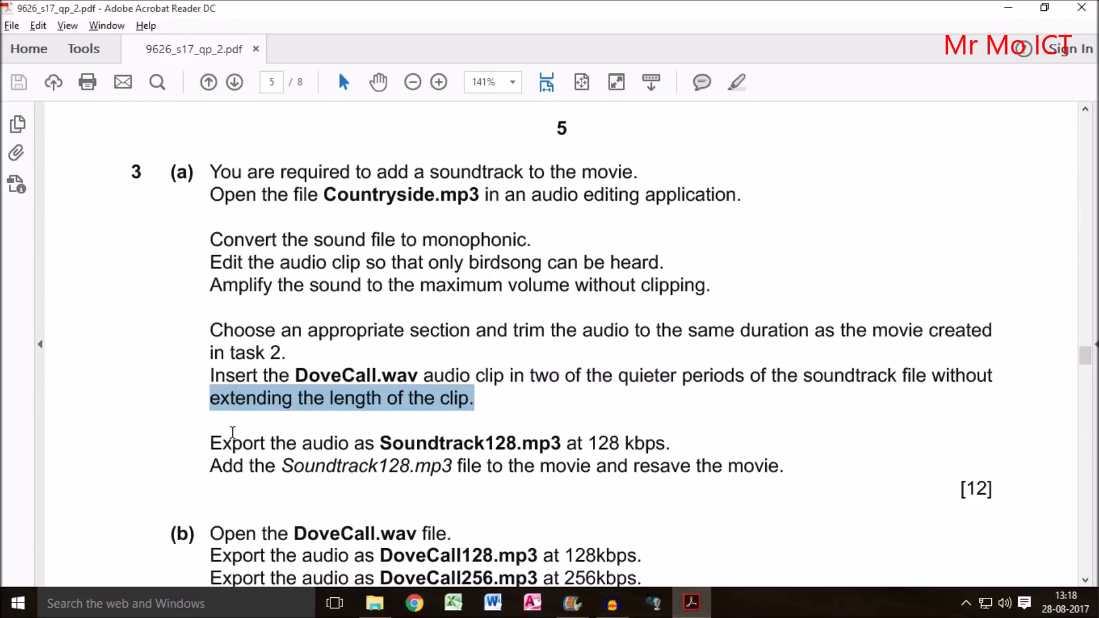
pyautogui.moveTo(213, 442); pyautogui.dragTo(475, 442)
pyautogui.click(379, 442)
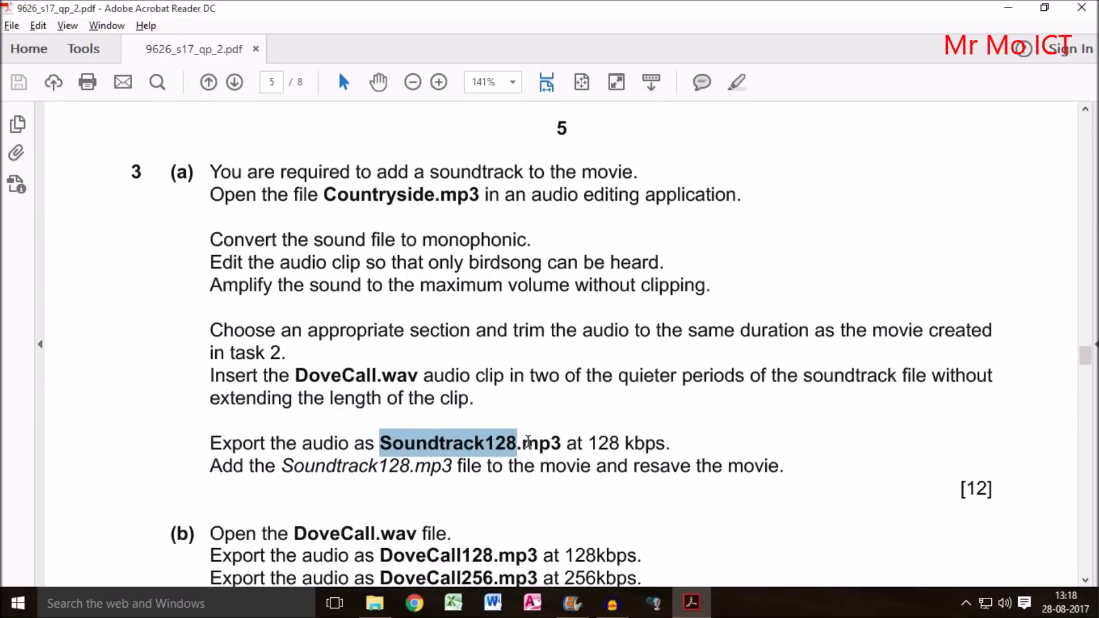
pyautogui.moveTo(589, 442); pyautogui.dragTo(659, 441)
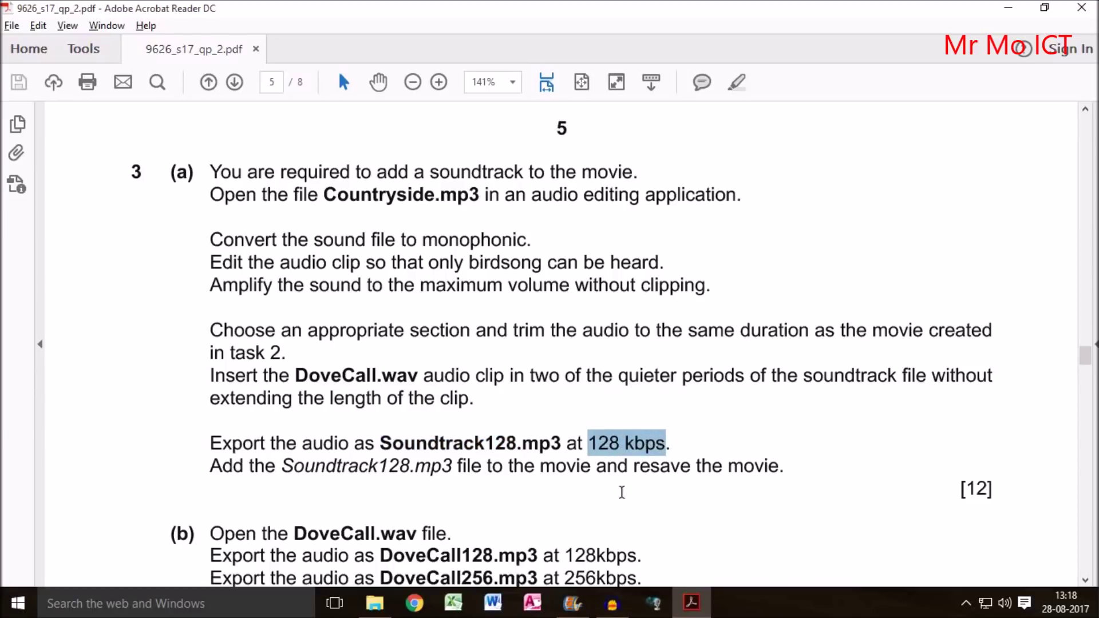
# Return to Audacity and start exporting the audio as an MP3 file with a constant bit rate of 128 kbps.
pyautogui.click(612, 603)
pyautogui.click(13, 25)
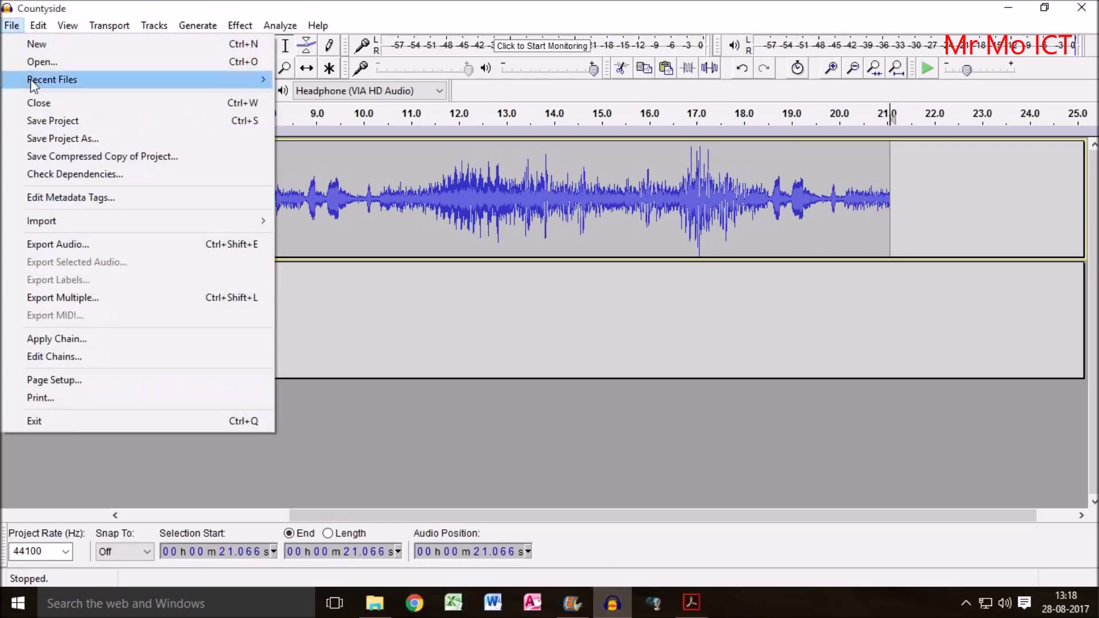
pyautogui.click(75, 246)
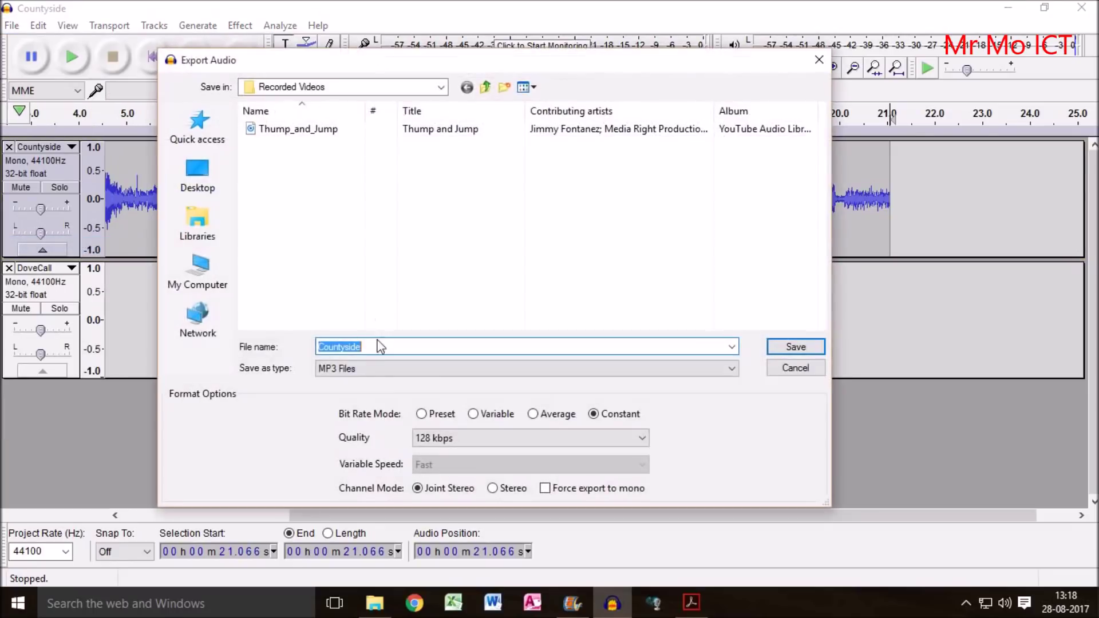
pyautogui.click(348, 369)
pyautogui.click(348, 369)
pyautogui.click(440, 438)
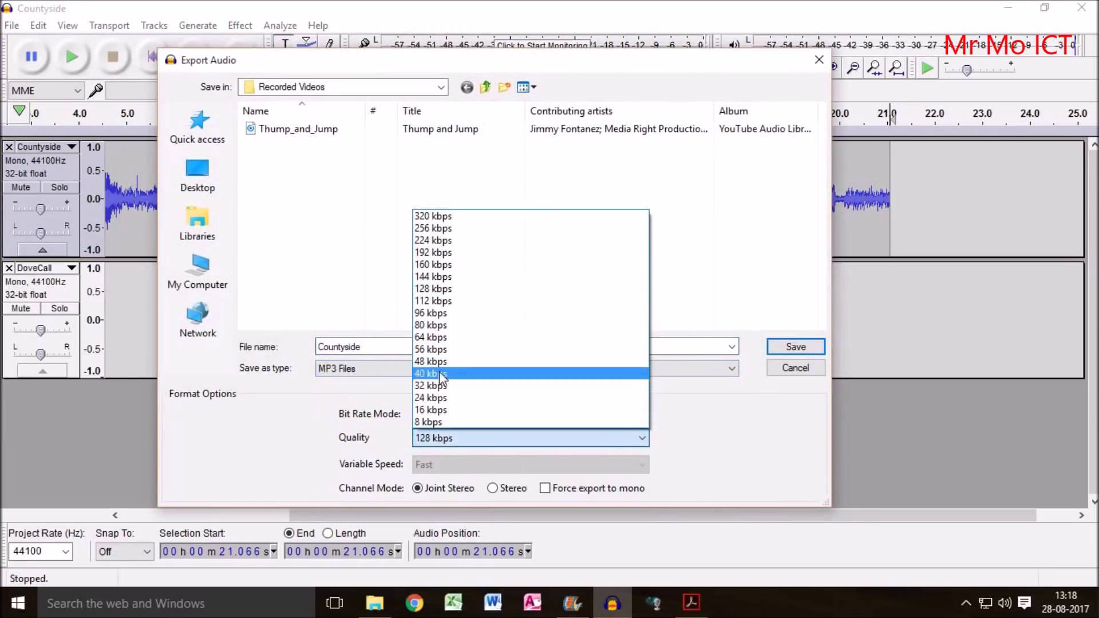
pyautogui.click(430, 289)
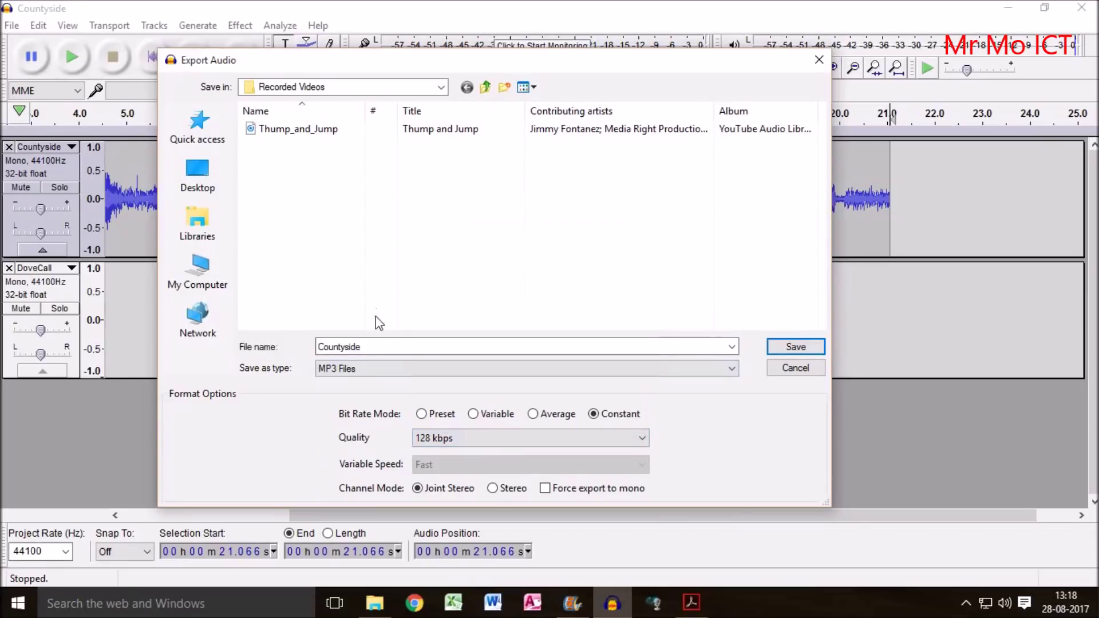
# Export the audio as Soundtrack128 into the desktop's IT 9626 May June 2017 folder, subfolder 9626_s17_sf_2, accepting the mono mixdown and blank metadata tags.
pyautogui.click(195, 171)
pyautogui.doubleClick(280, 216)
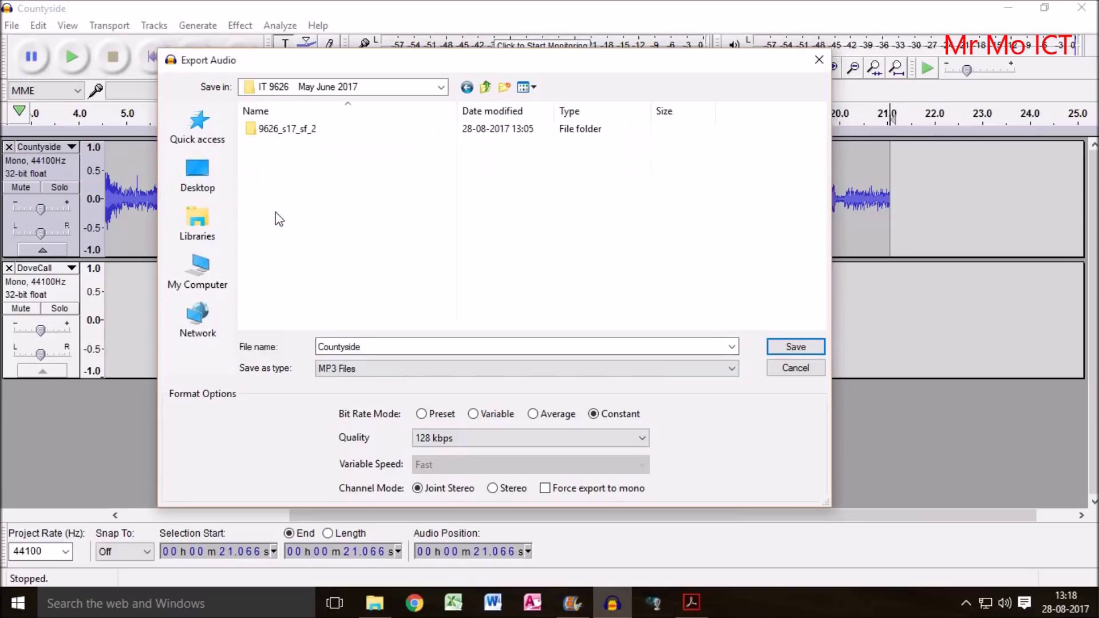
pyautogui.doubleClick(282, 131)
pyautogui.doubleClick(392, 348)
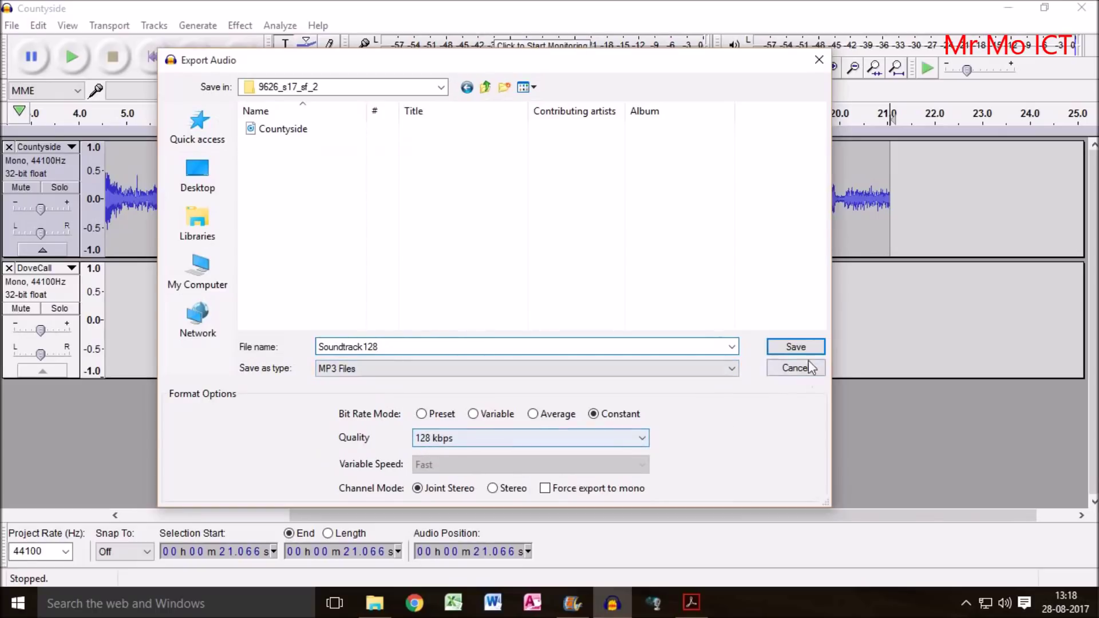
pyautogui.click(795, 347)
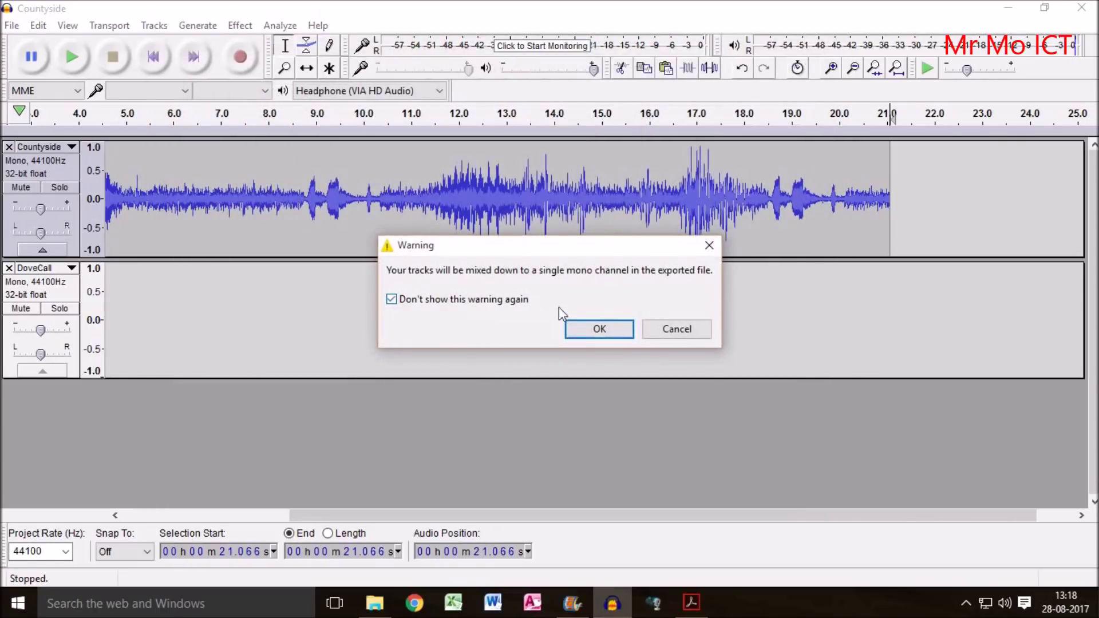
pyautogui.click(601, 331)
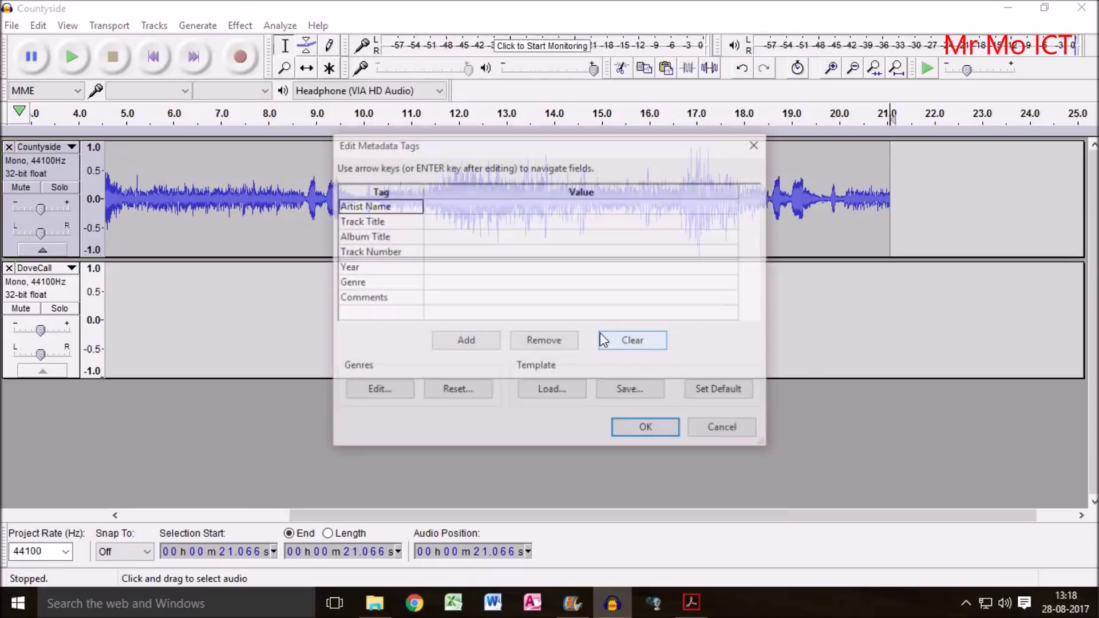
pyautogui.click(647, 430)
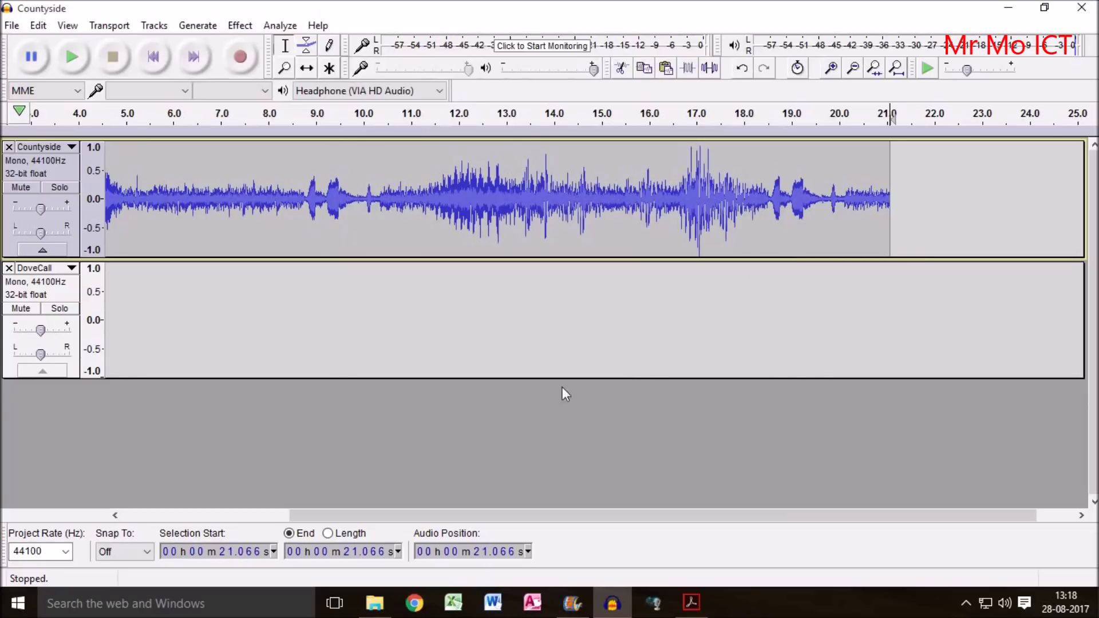
# Read the exam paper's instruction in Acrobat Reader on what to do with the exported Soundtrack128.mp3 file.
pyautogui.click(691, 602)
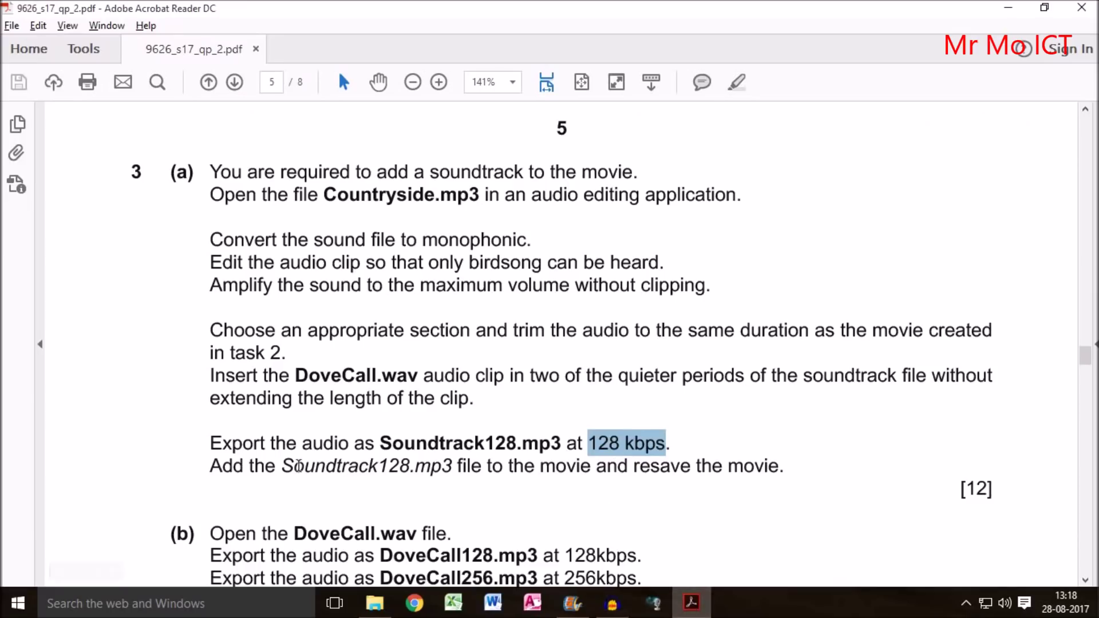
pyautogui.moveTo(211, 465); pyautogui.dragTo(751, 467)
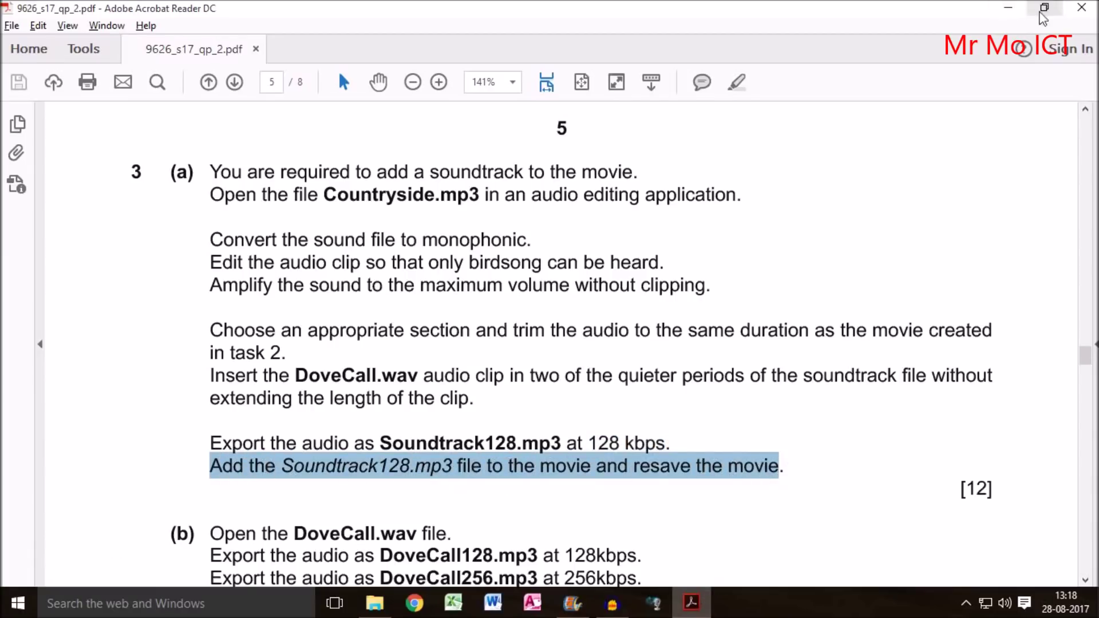
# Return to Audacity and play back the Countyside track from about 4.6 s.
pyautogui.click(612, 602)
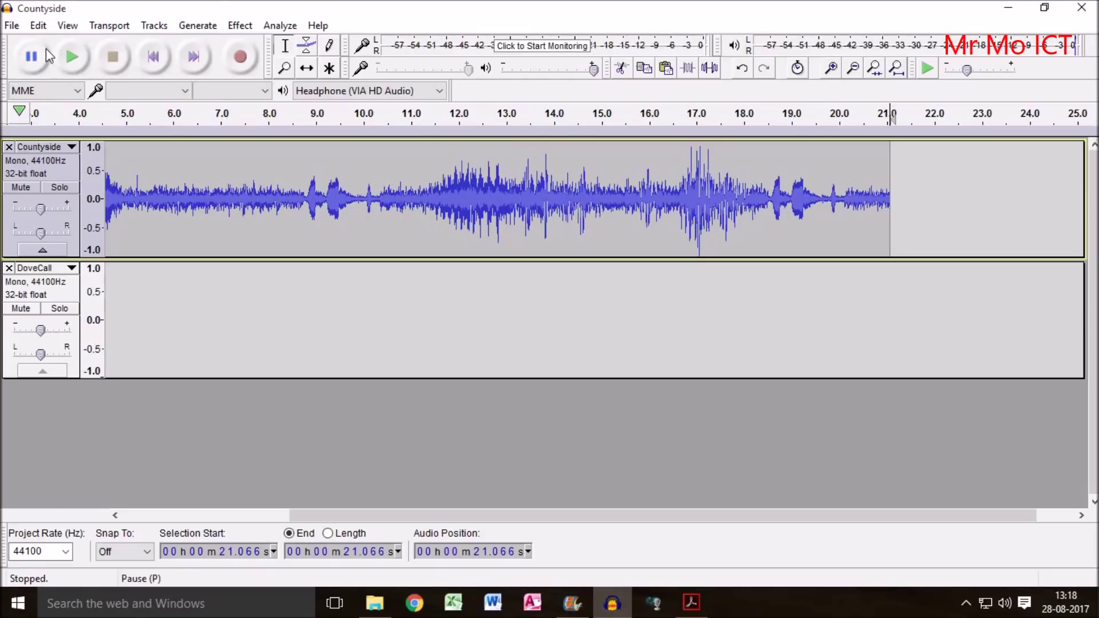
pyautogui.click(70, 53)
pyautogui.click(108, 183)
pyautogui.click(82, 57)
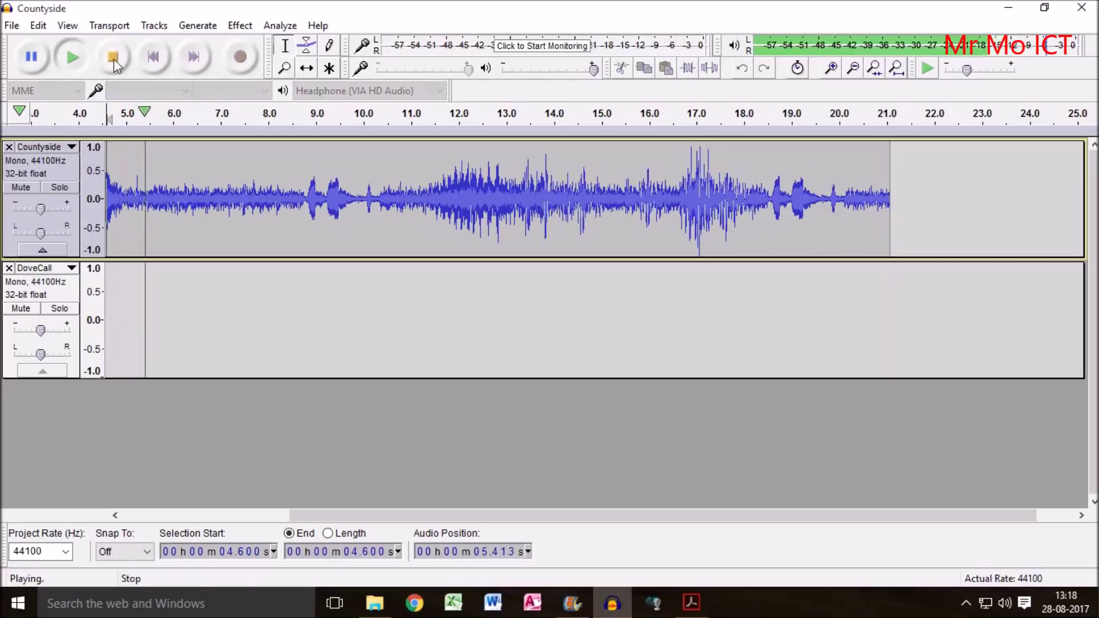